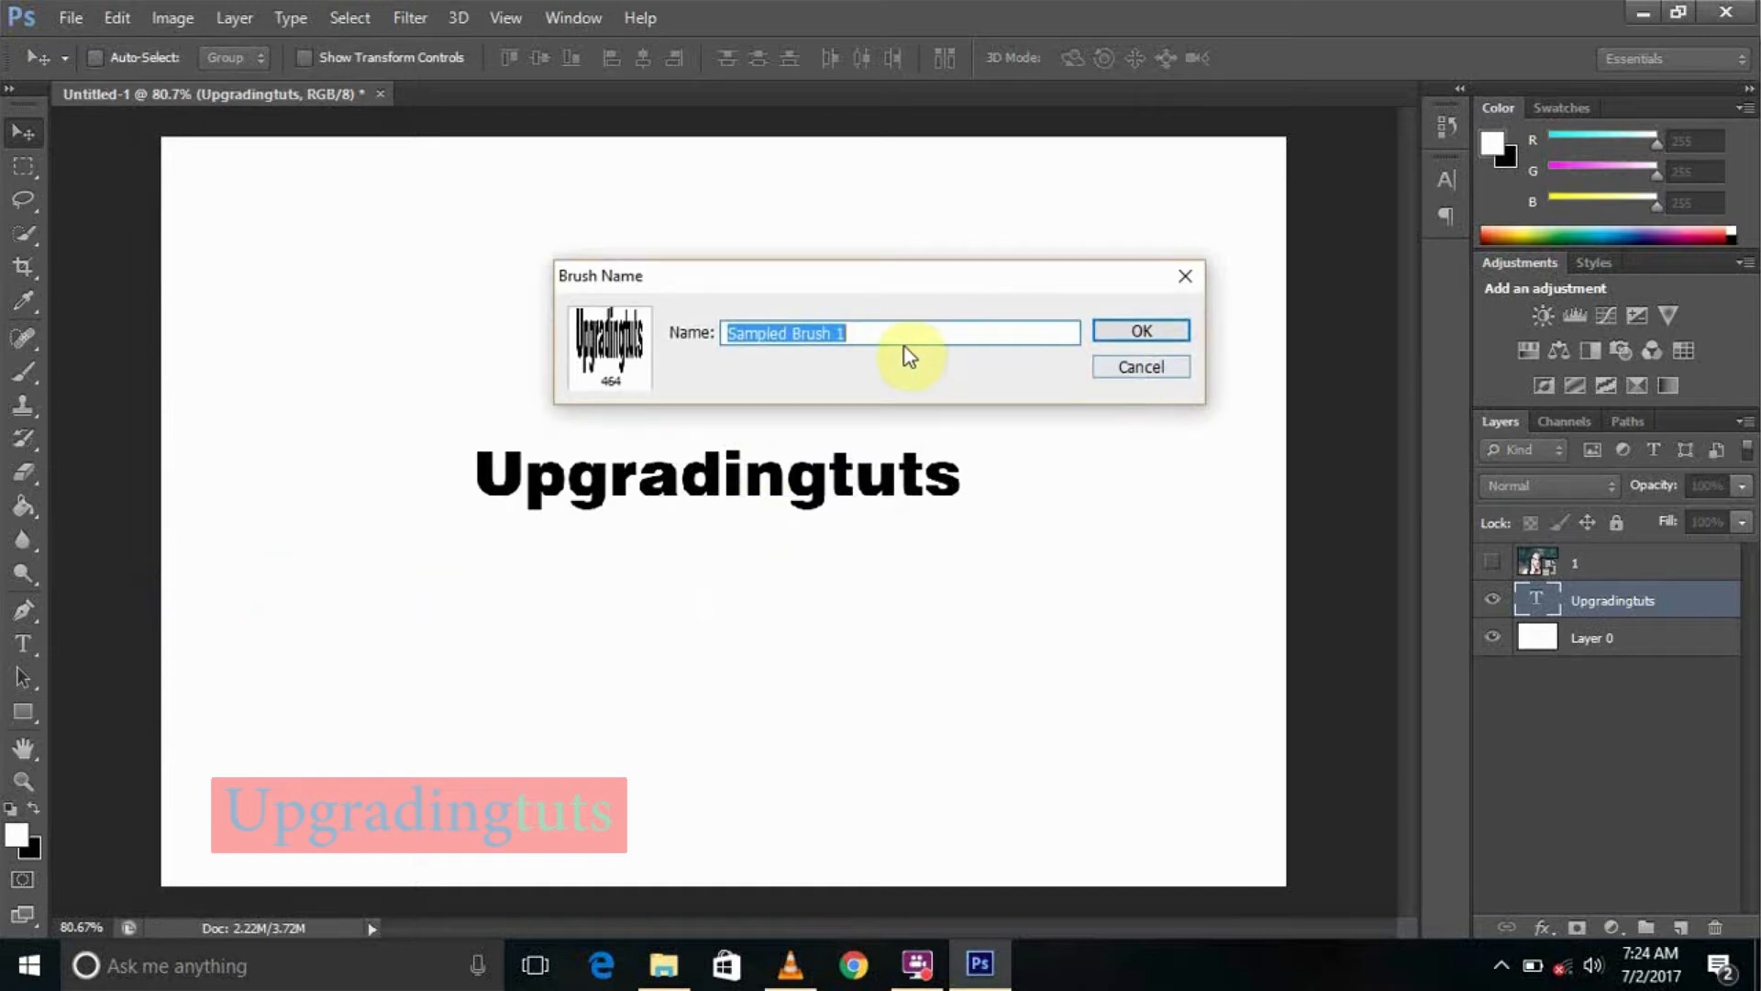
Save the brush preset made from the Upgradingtuts text under the name "upgrading tuts text"
{"action": "key", "text": "BackSpace"}
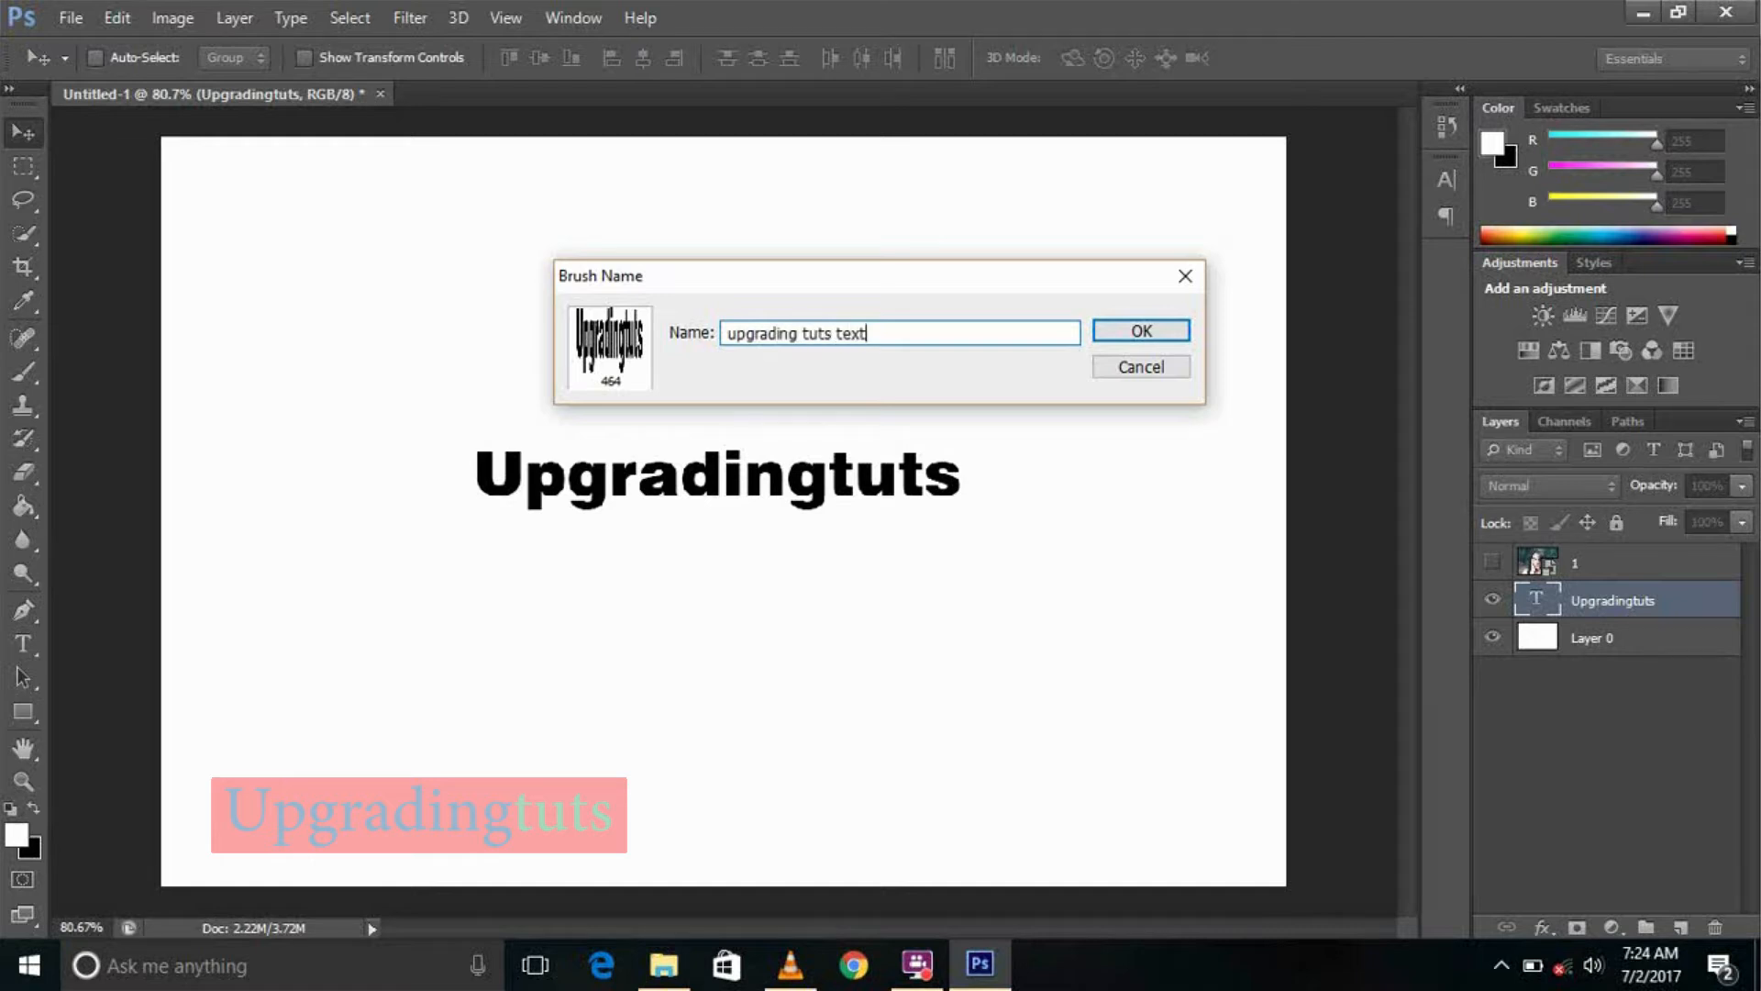
{"action": "type", "text": "upgrading tuts text"}
{"action": "key", "text": "Return"}
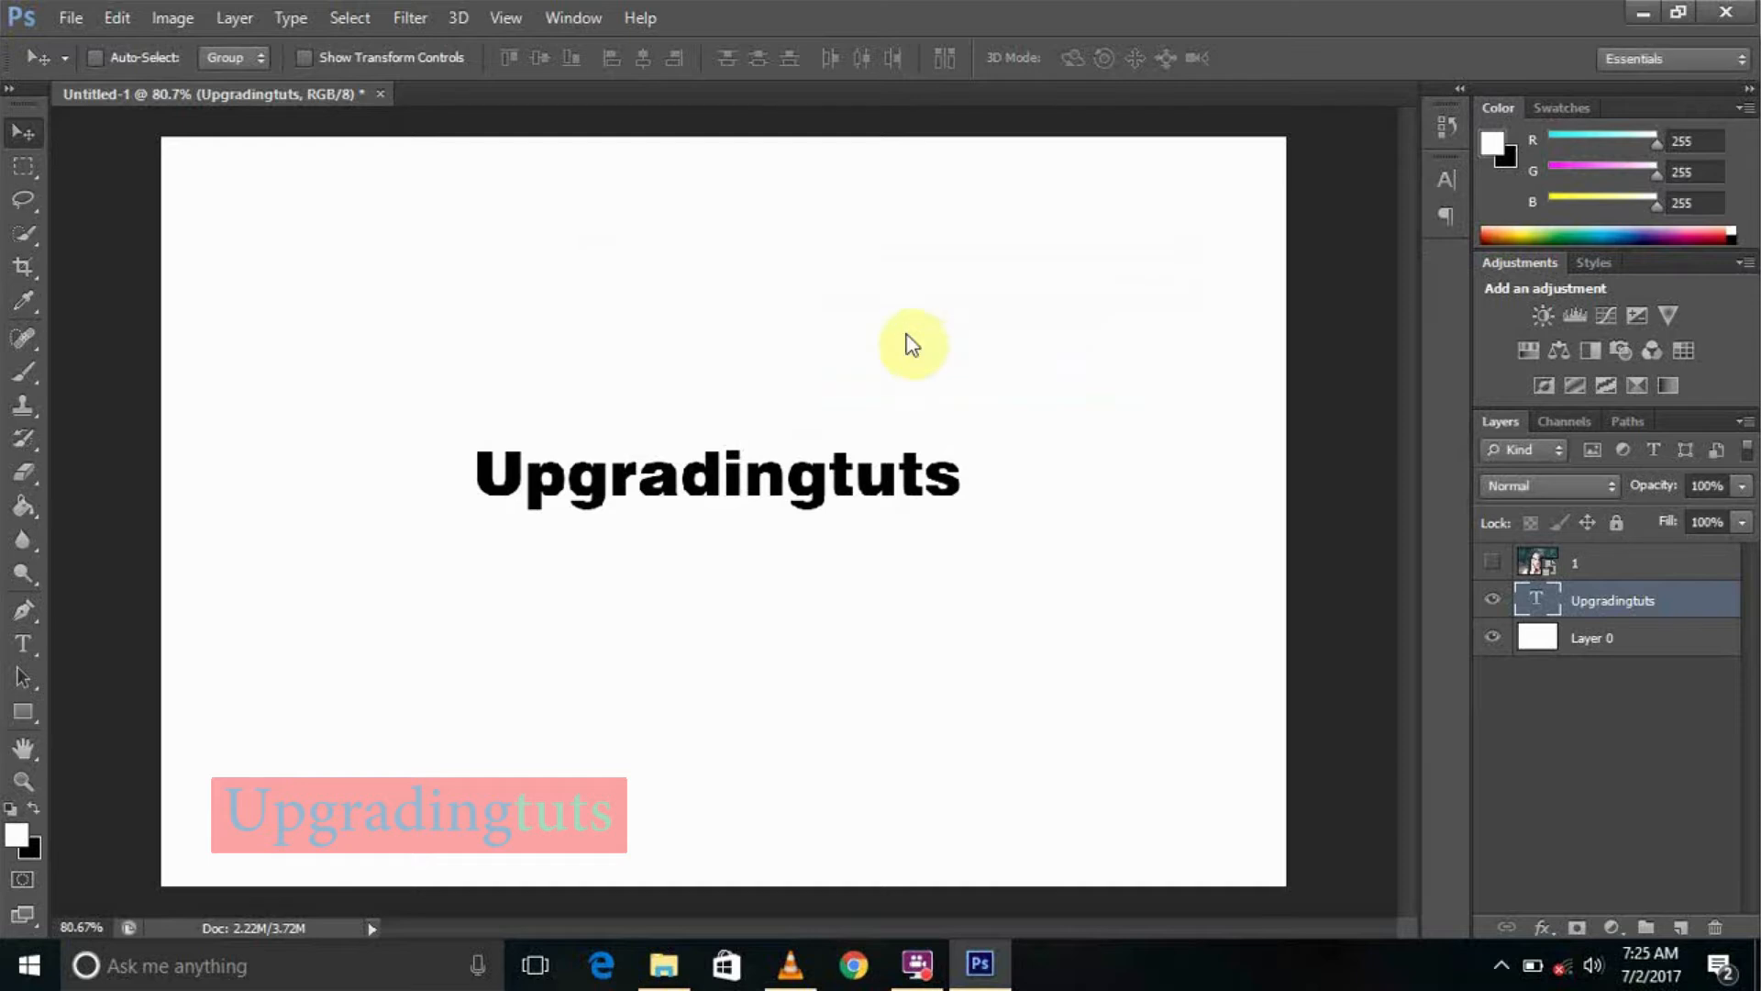
Add a new text layer reading "tutorial" above and to the right of the Upgradingtuts text
{"action": "left_click", "coordinate": [25, 645]}
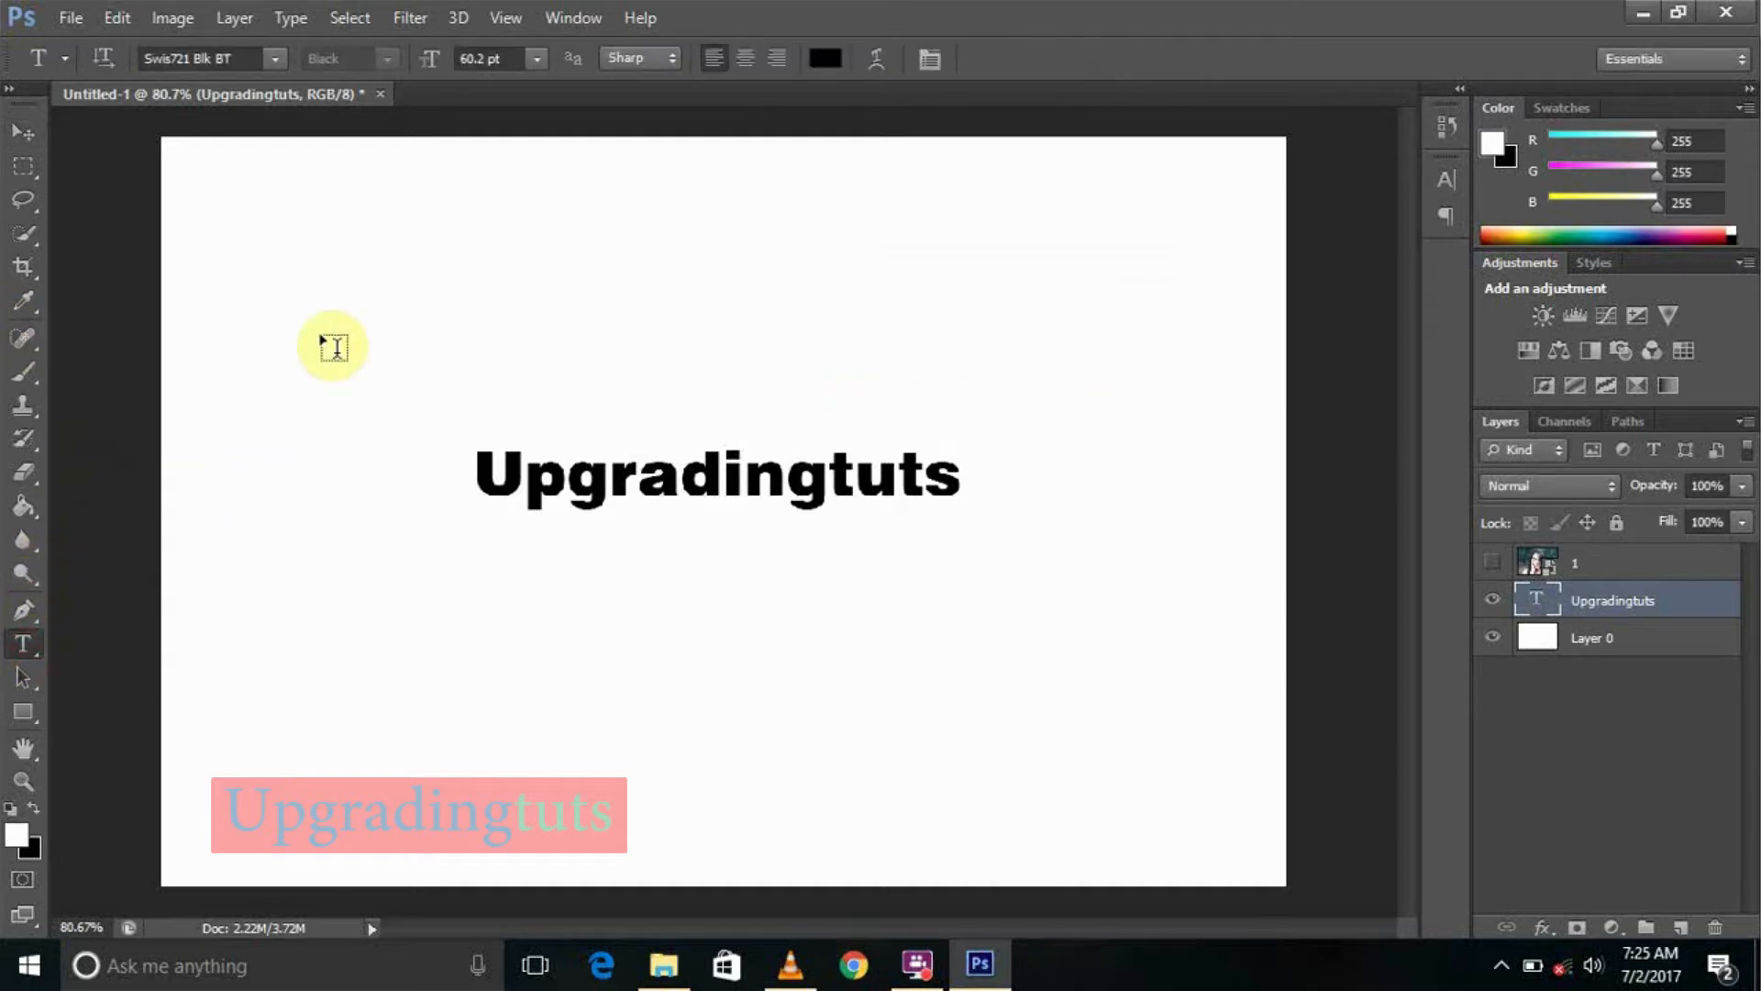
{"action": "left_click", "coordinate": [1680, 927]}
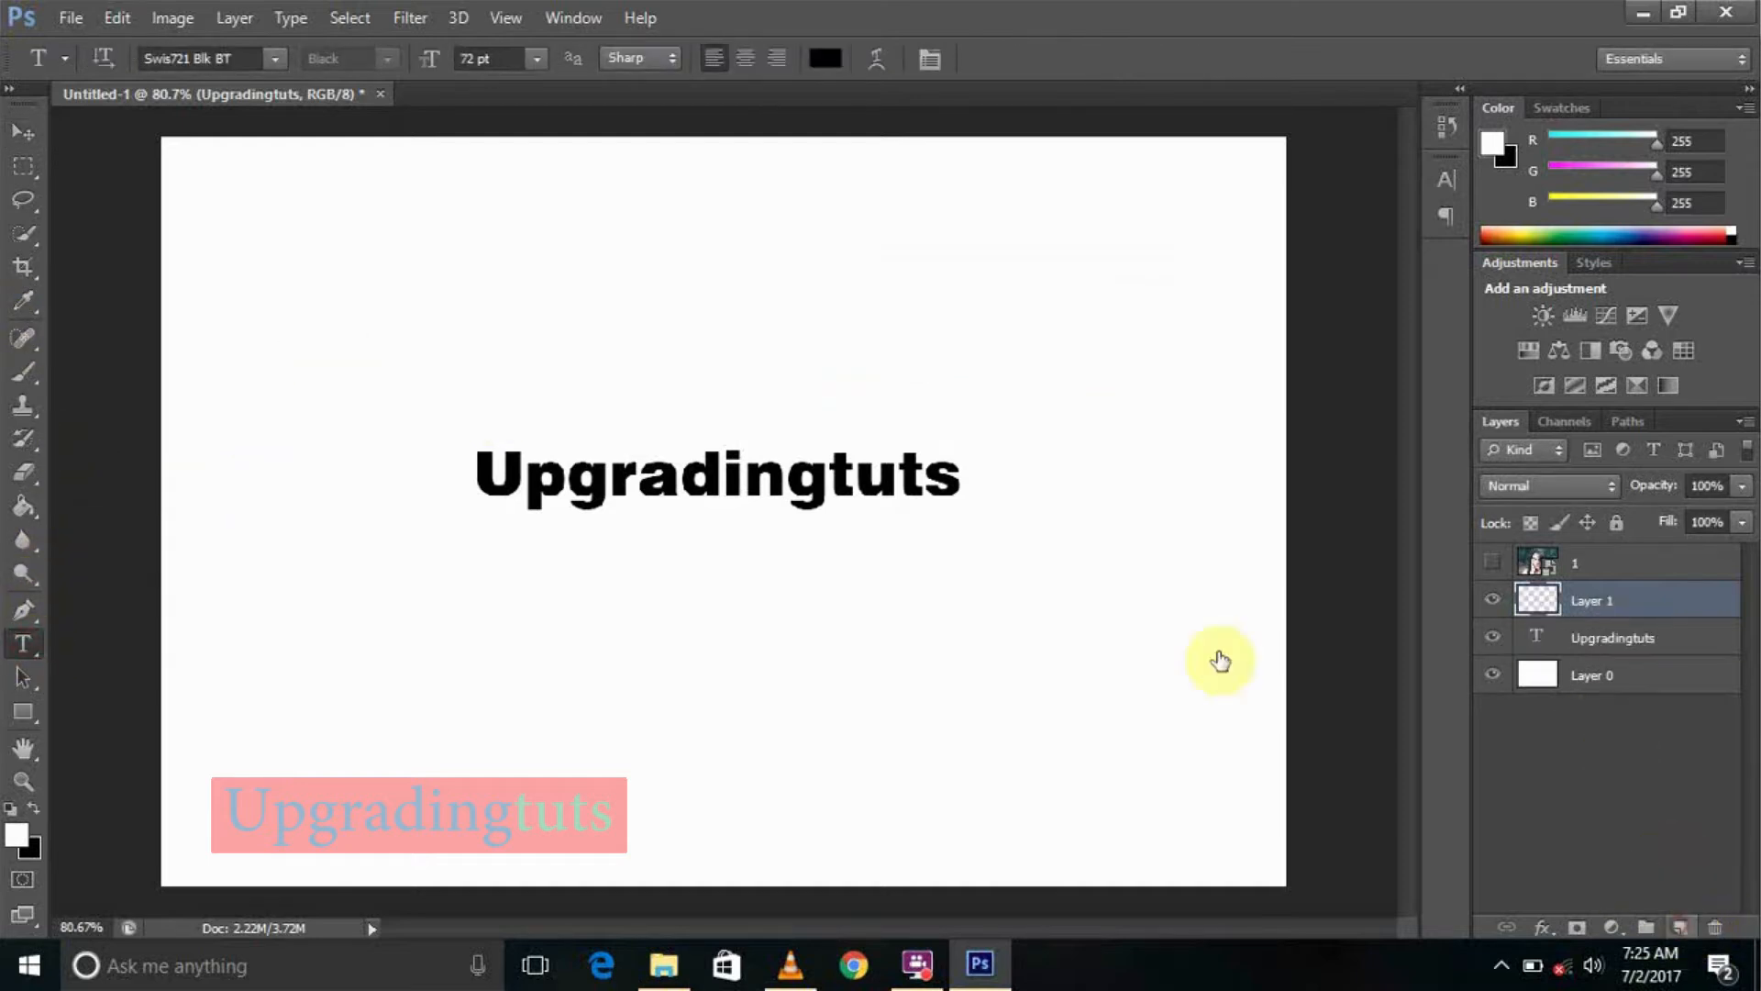
{"action": "left_click", "coordinate": [778, 351]}
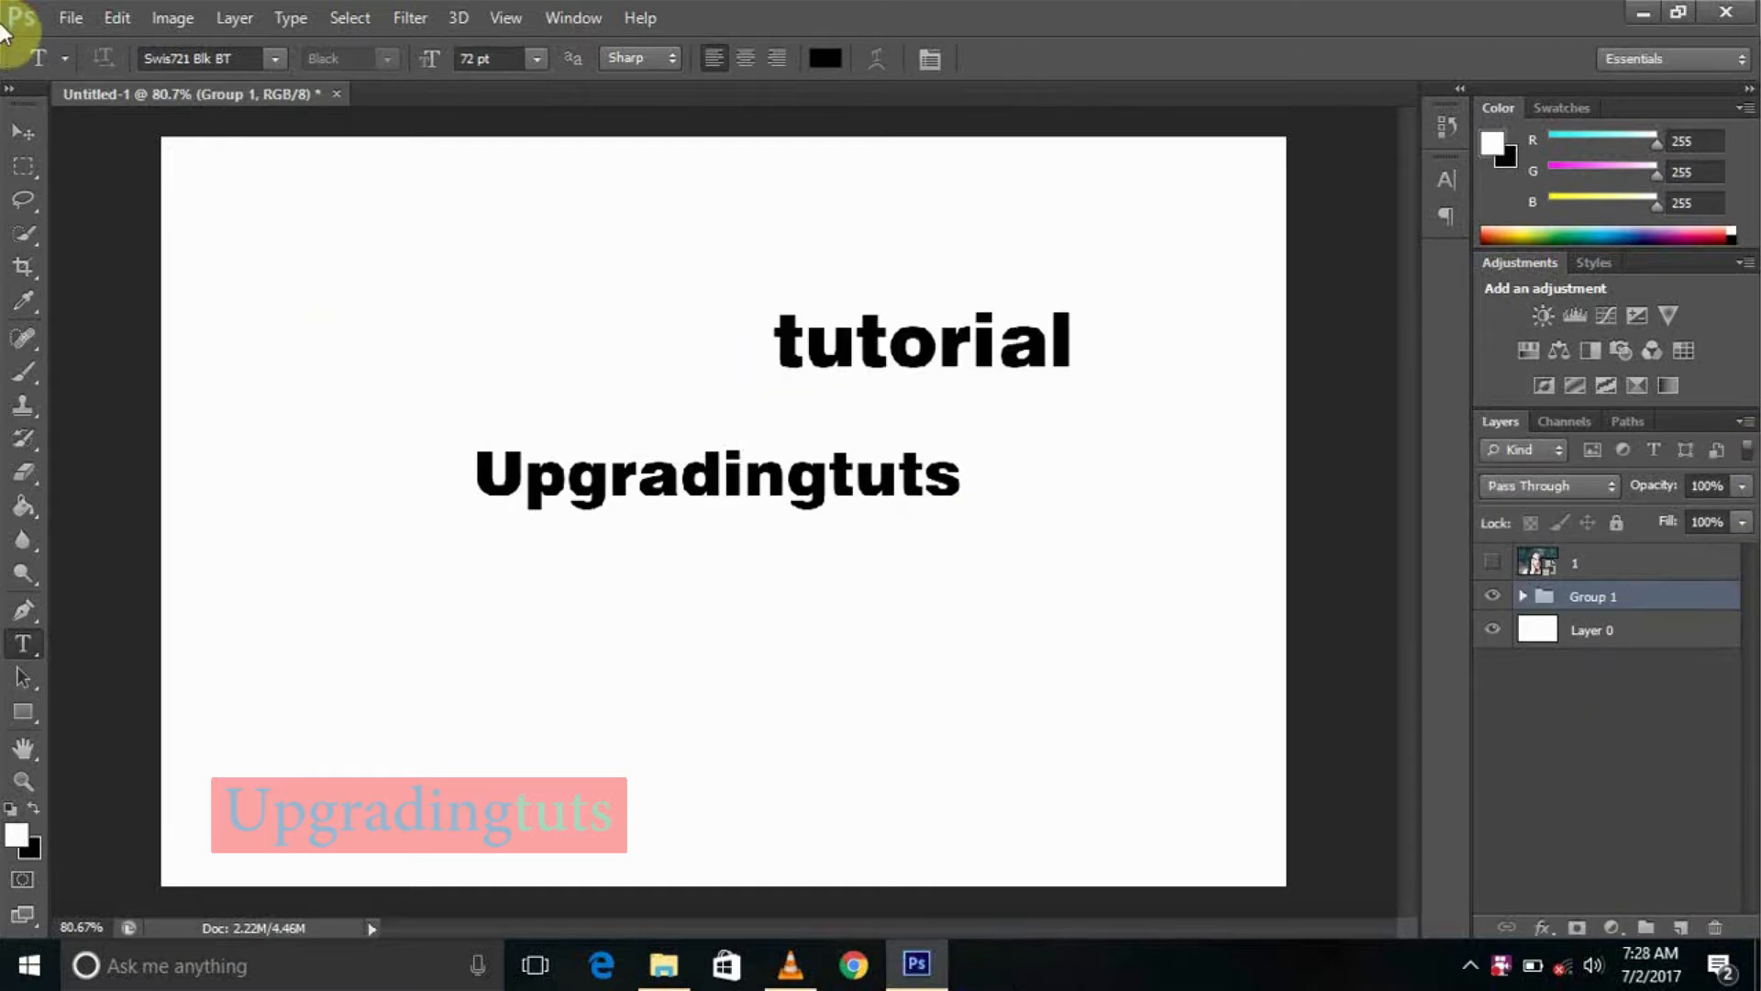
With the Brush tool, check the end of the brush preset list for the saved text brush
{"action": "left_click", "coordinate": [24, 372]}
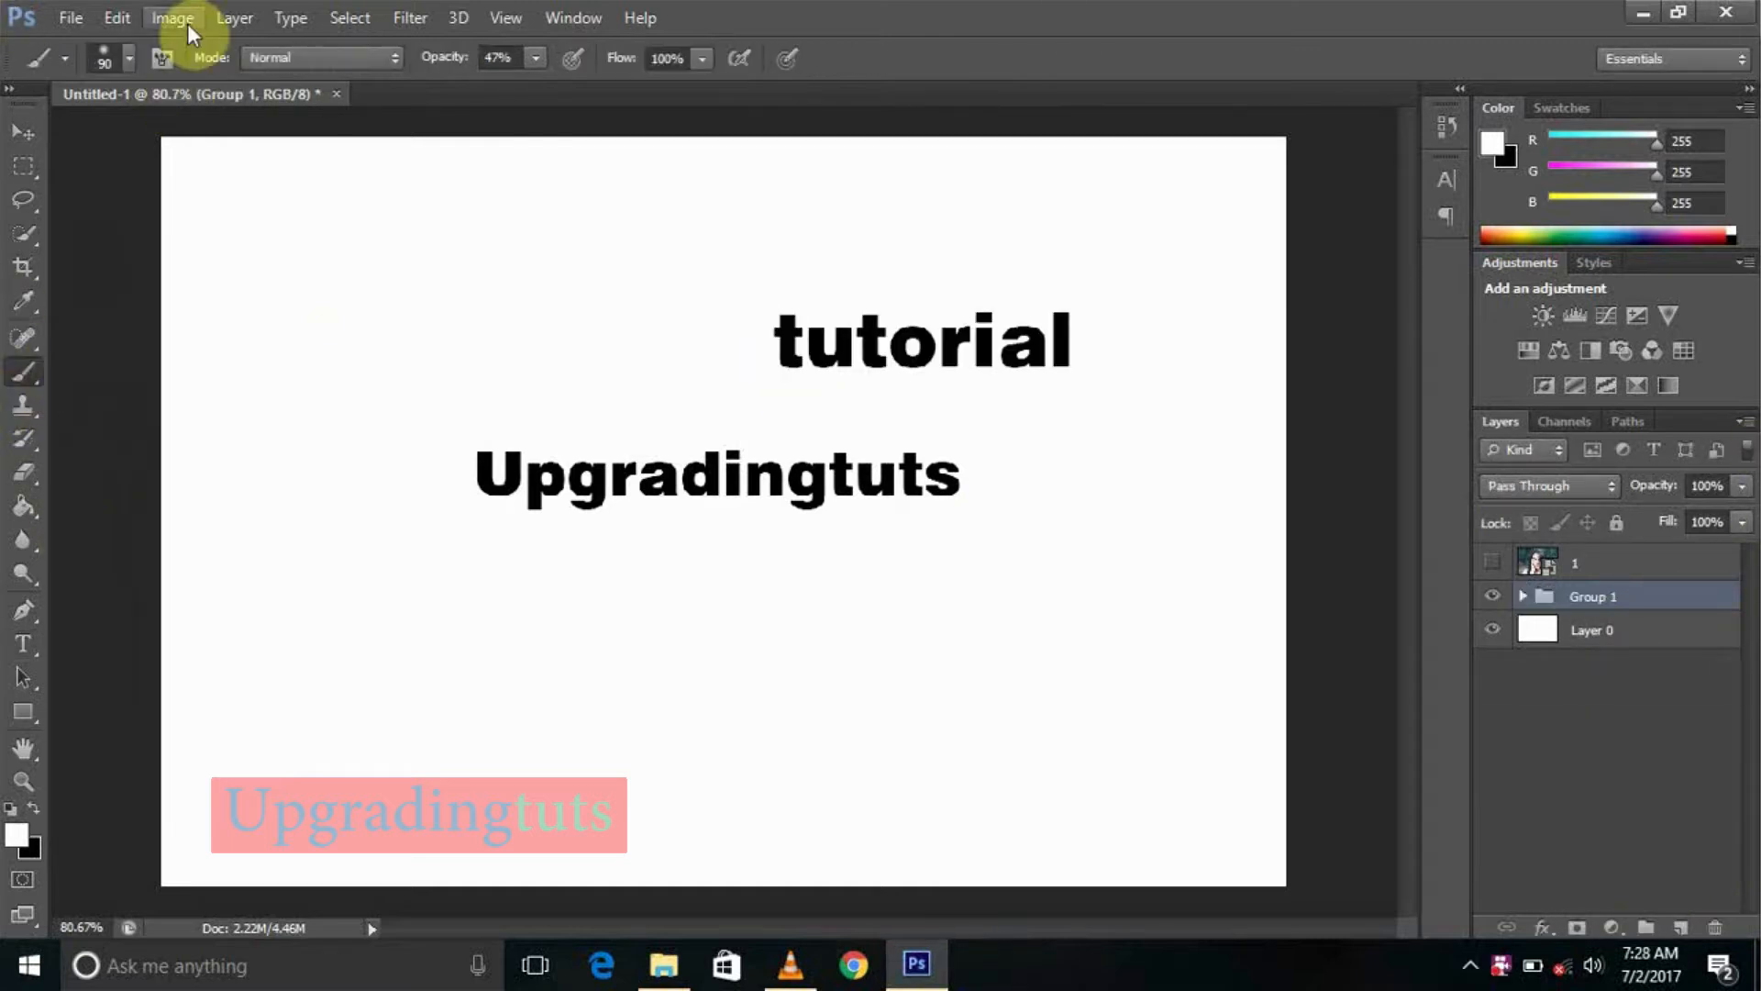
{"action": "left_click", "coordinate": [129, 60]}
{"action": "left_click_drag", "start_coordinate": [292, 279], "coordinate": [291, 393]}
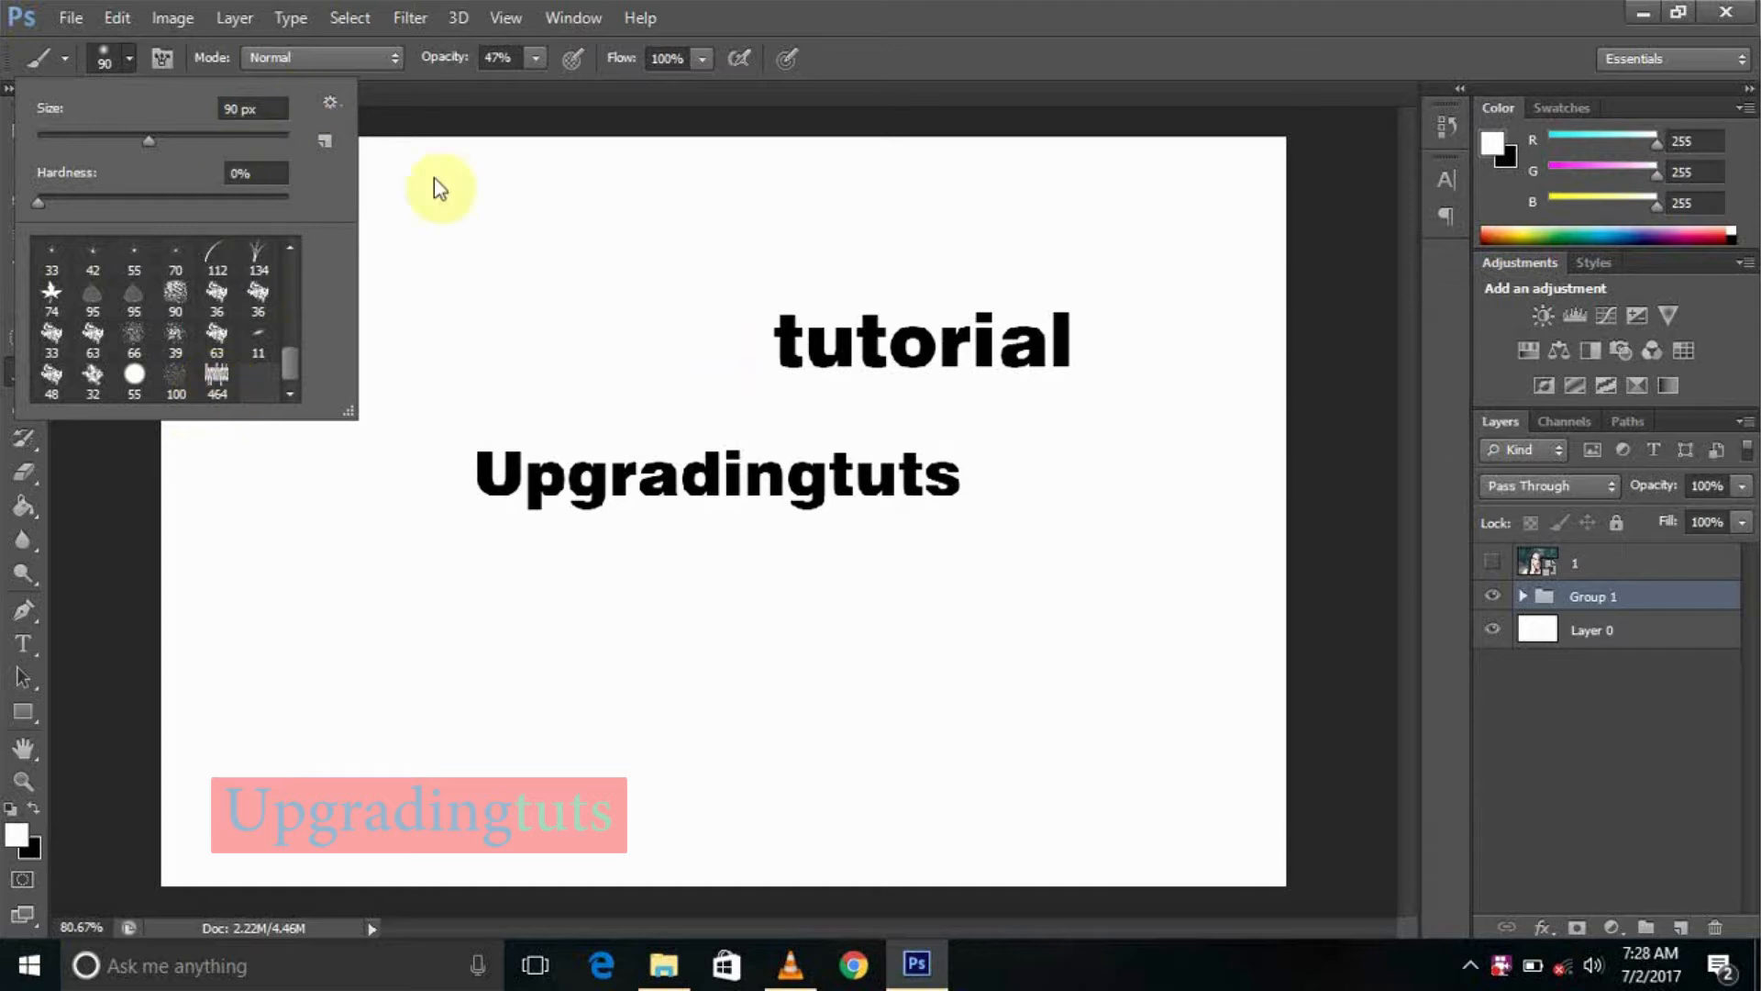
{"action": "left_click", "coordinate": [601, 271]}
{"action": "left_click", "coordinate": [601, 271]}
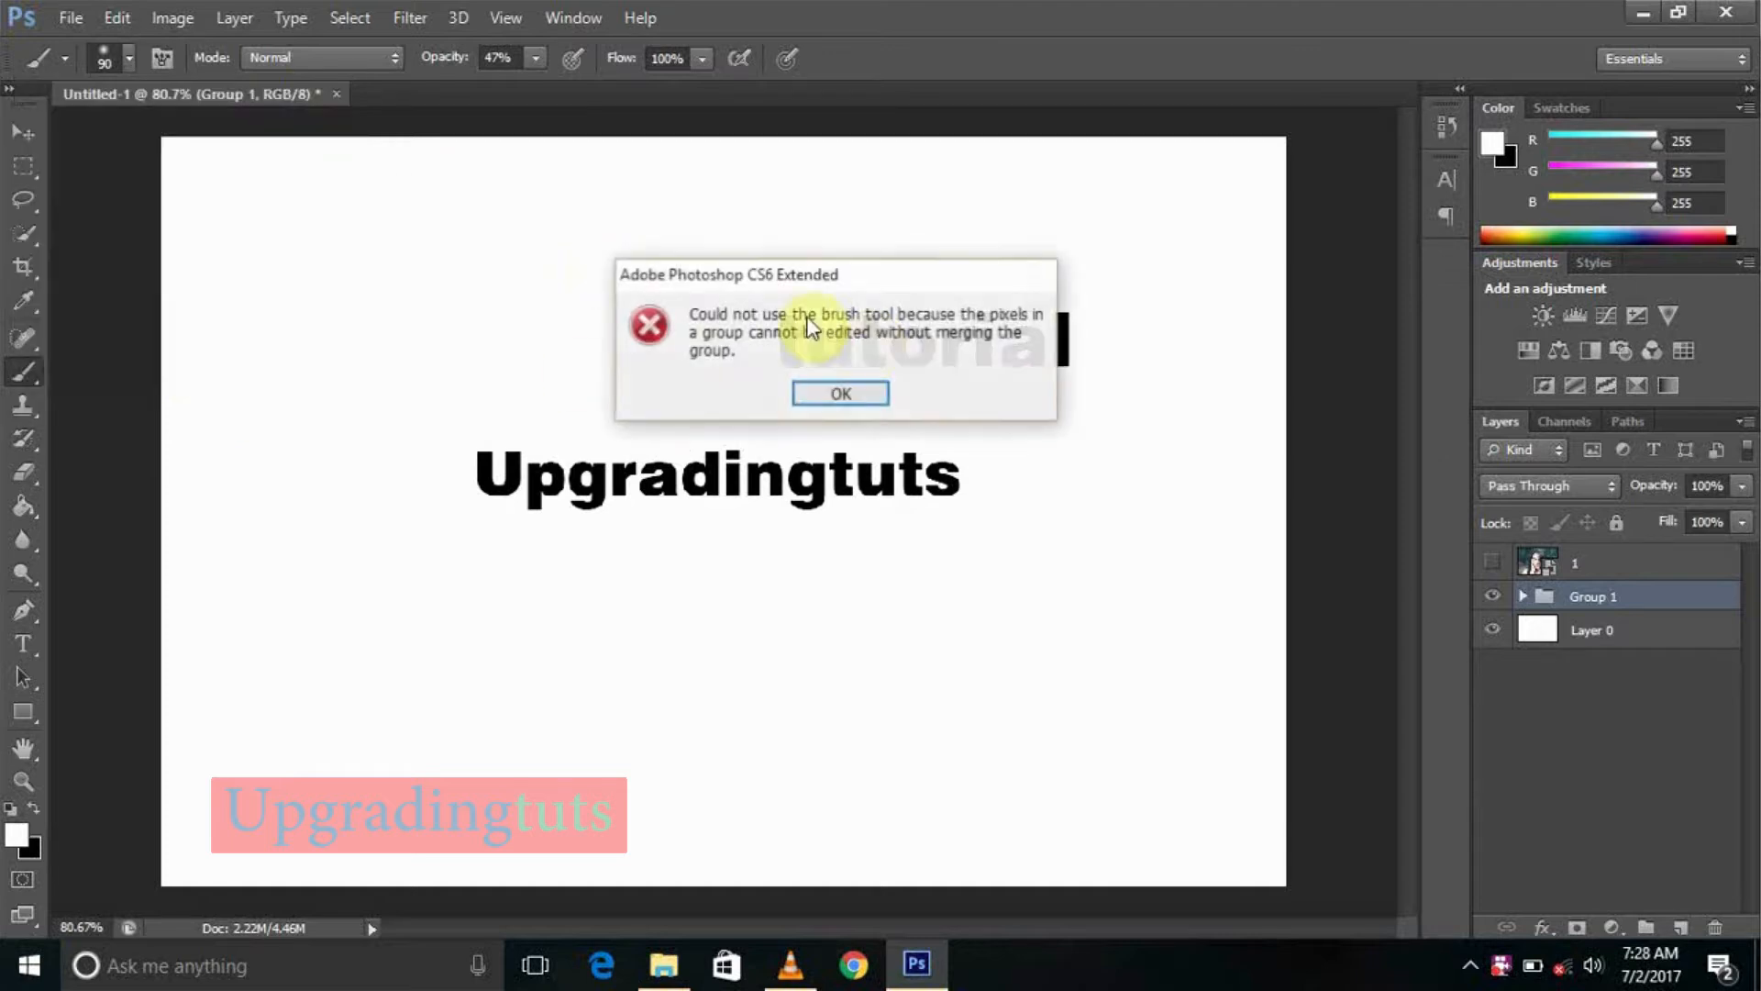
{"action": "left_click", "coordinate": [841, 395]}
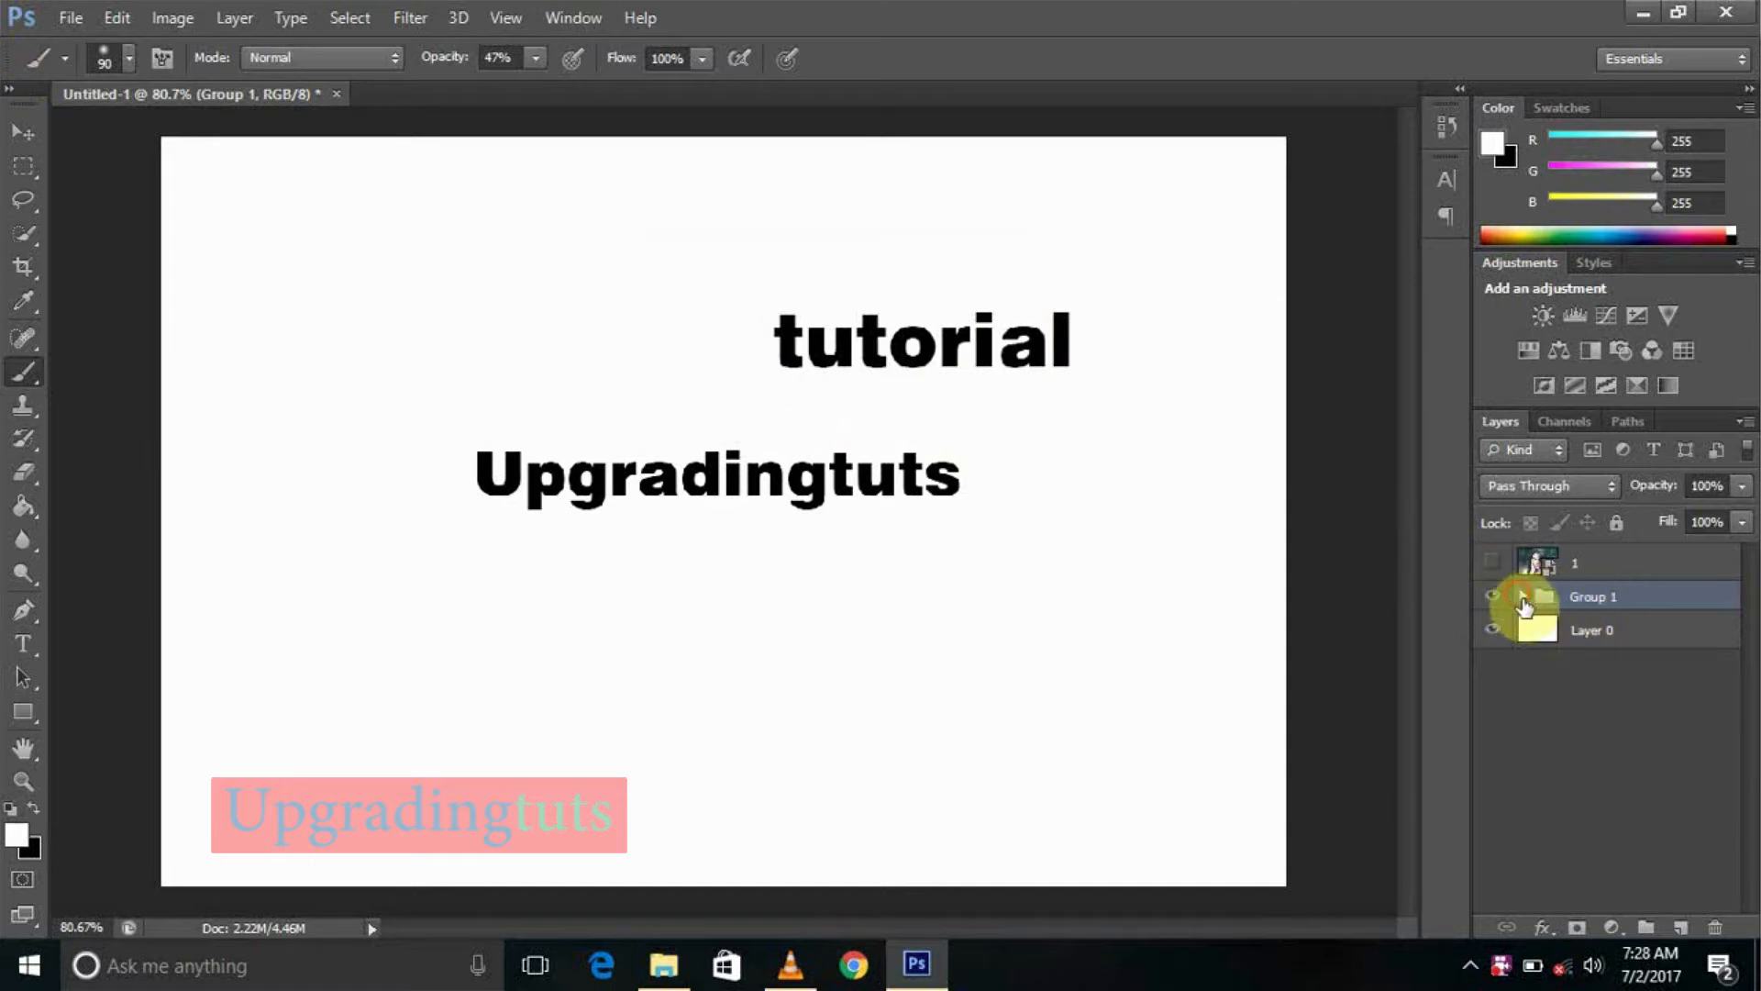
Select the tutorial layer inside Group 1 and define the visible text as a brush preset named "tutorial"
{"action": "left_click", "coordinate": [1523, 598]}
{"action": "left_click", "coordinate": [1595, 629]}
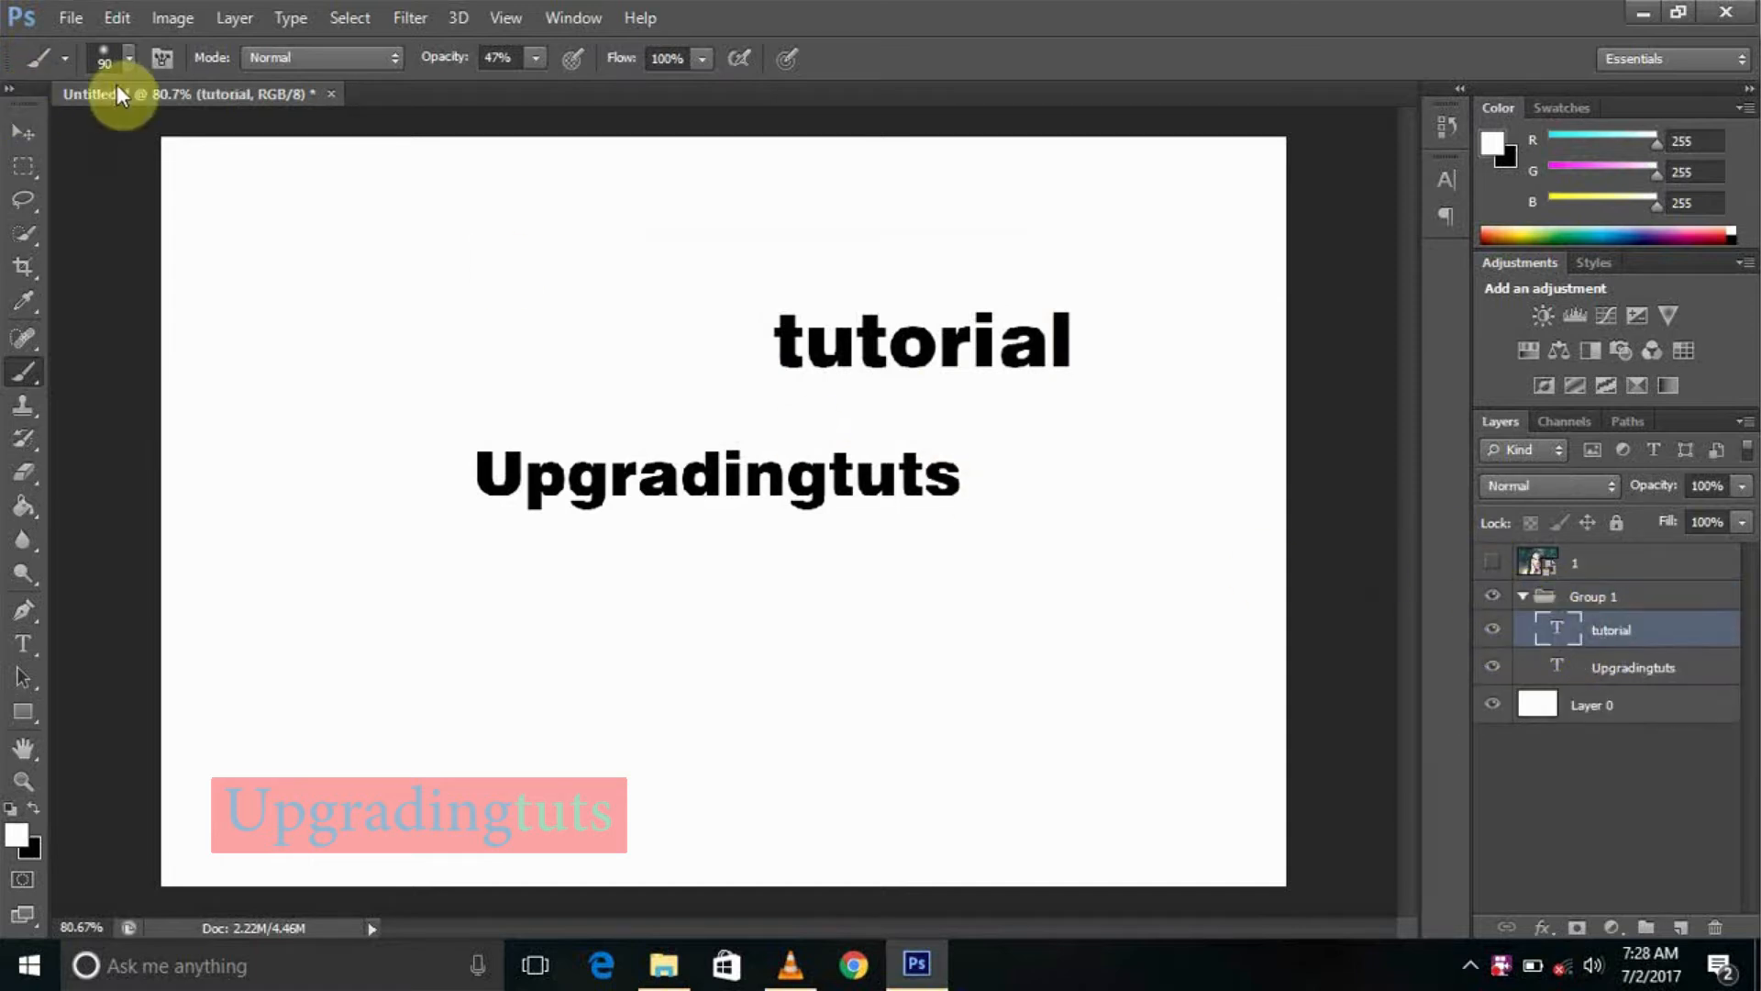
{"action": "left_click", "coordinate": [125, 26]}
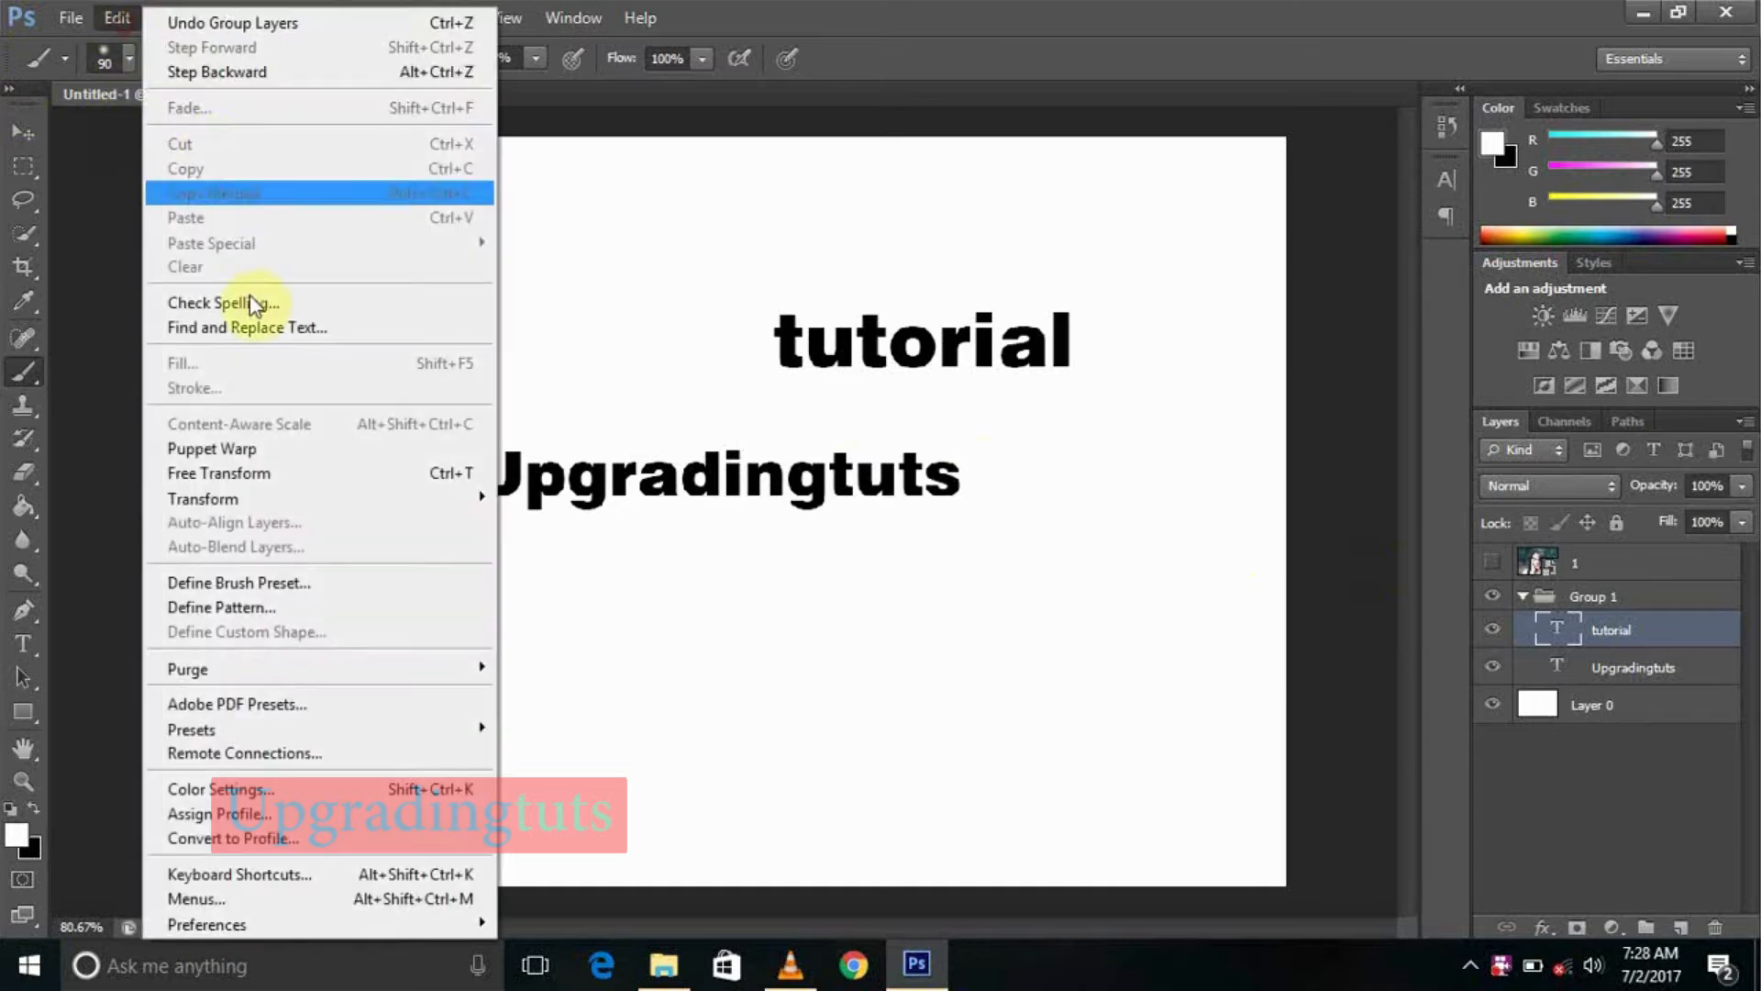
{"action": "left_click", "coordinate": [255, 582]}
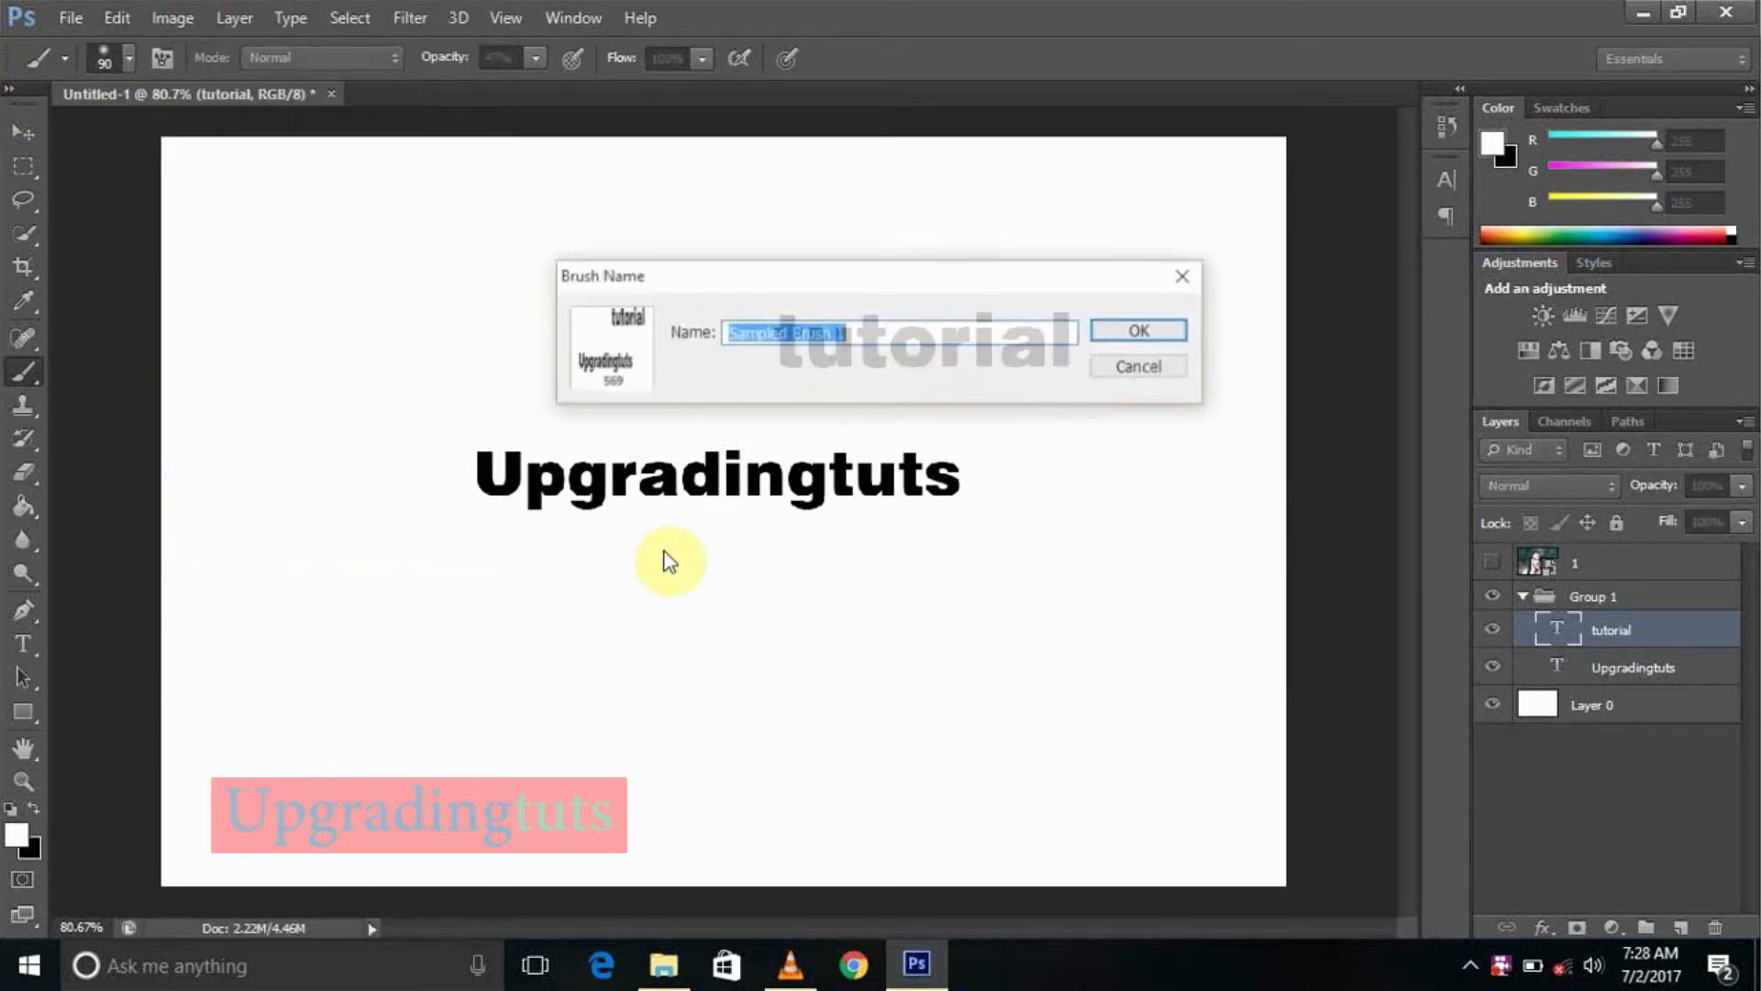
{"action": "type", "text": "tutorial"}
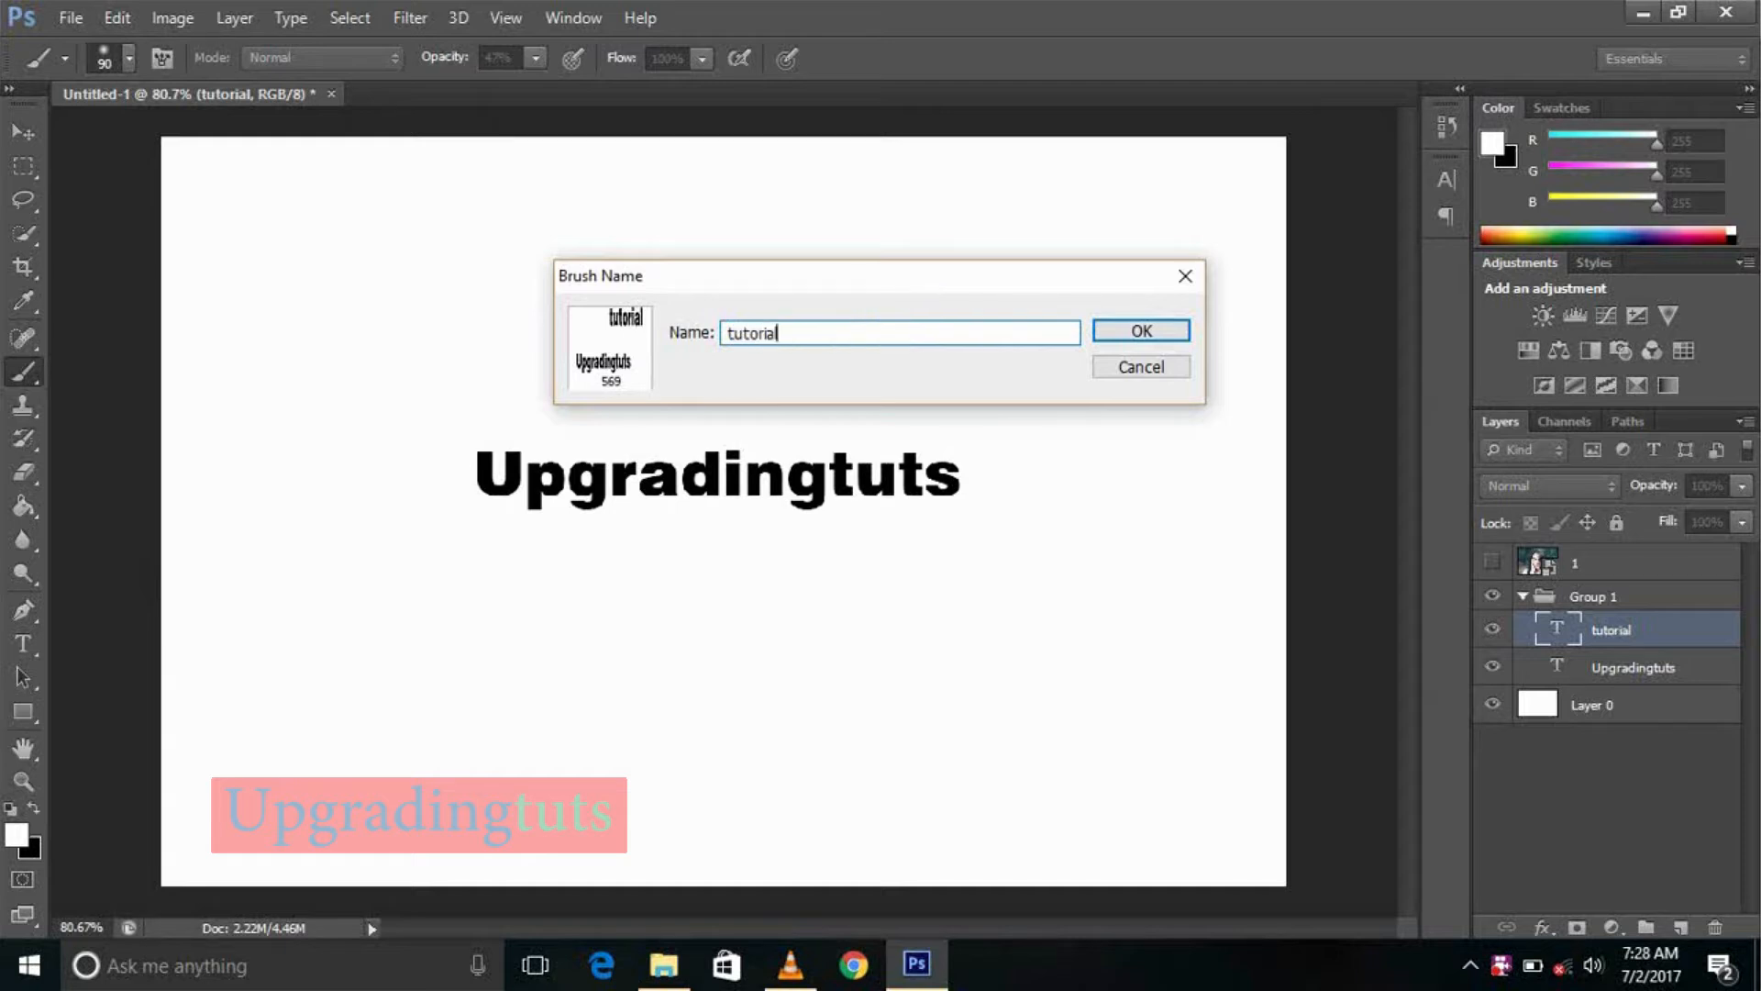
{"action": "left_click", "coordinate": [1124, 336]}
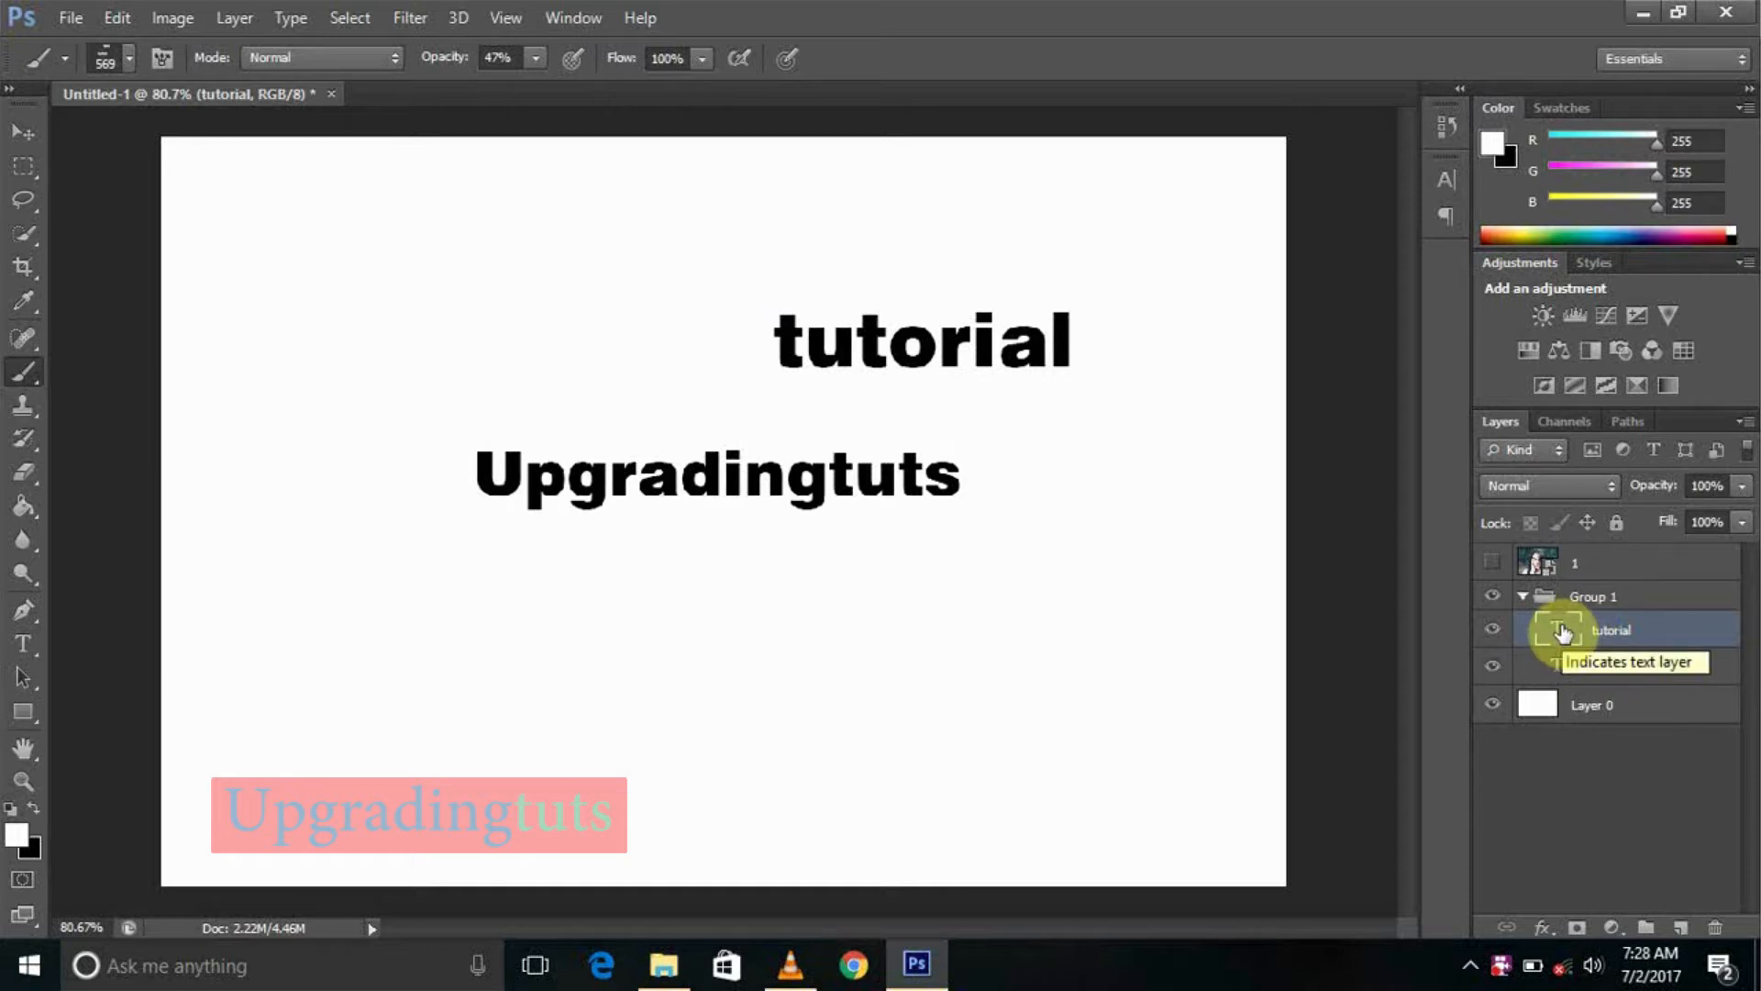
Delete the tutorial and Upgradingtuts text layers along with the white Layer 0
{"action": "key", "text": "Delete"}
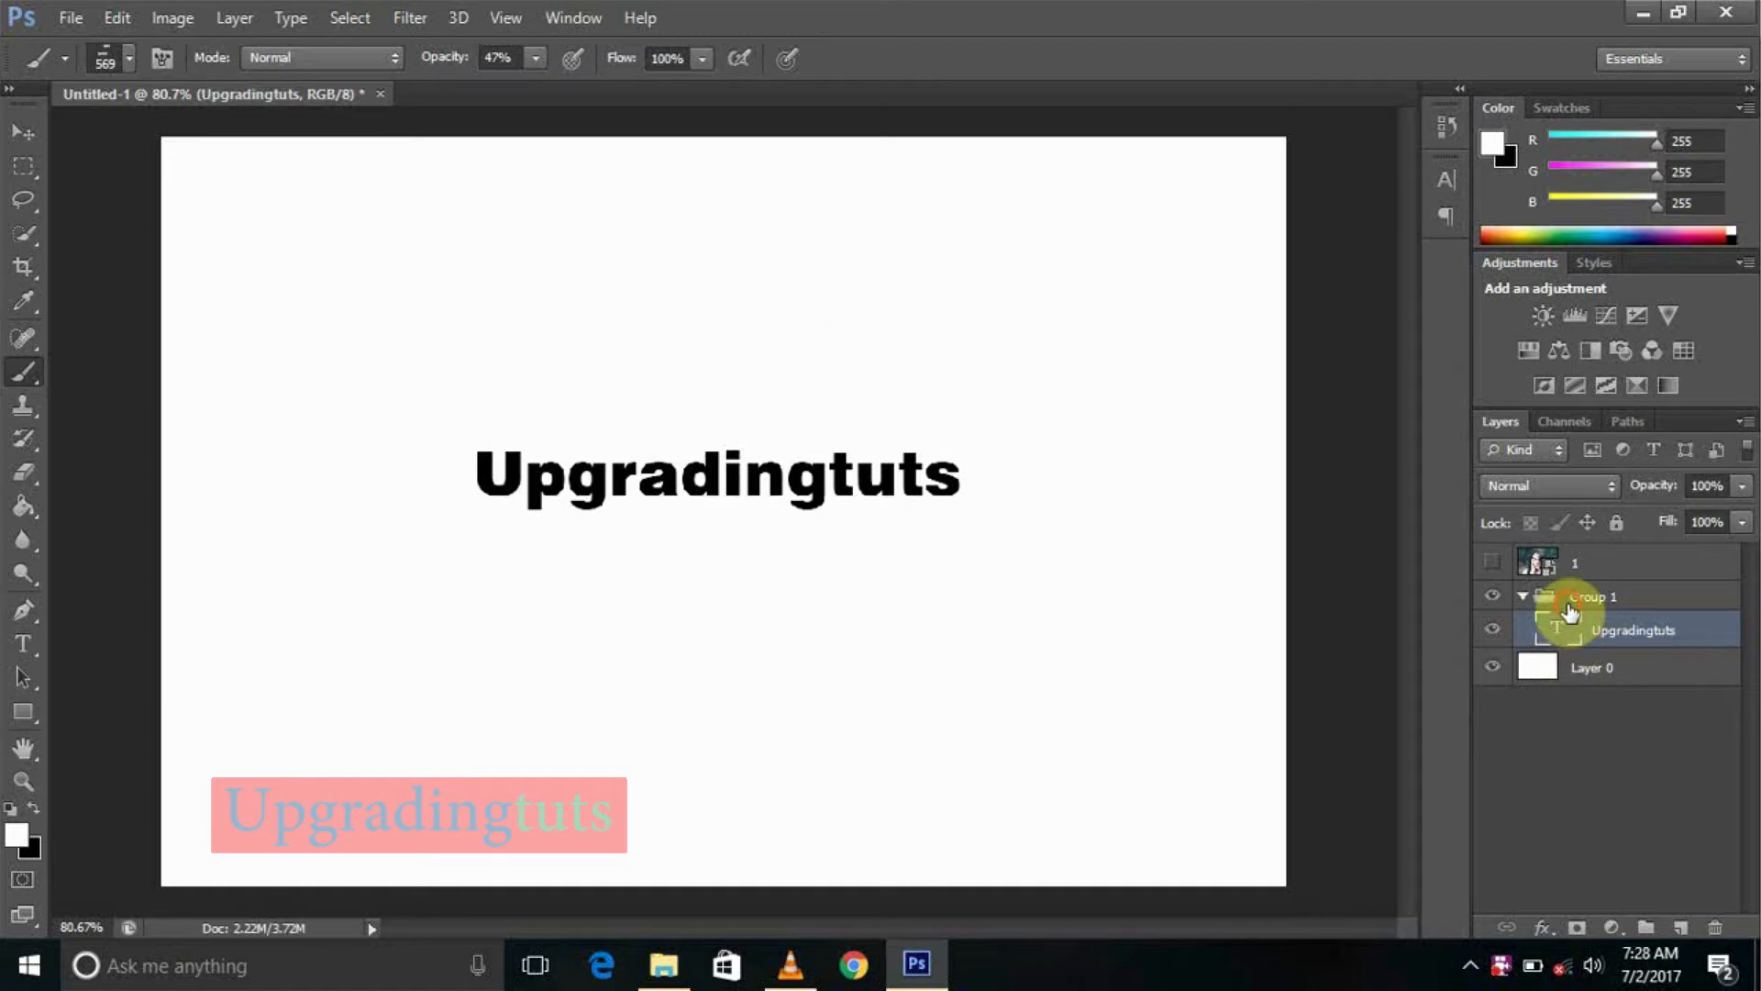
{"action": "key", "text": "Delete"}
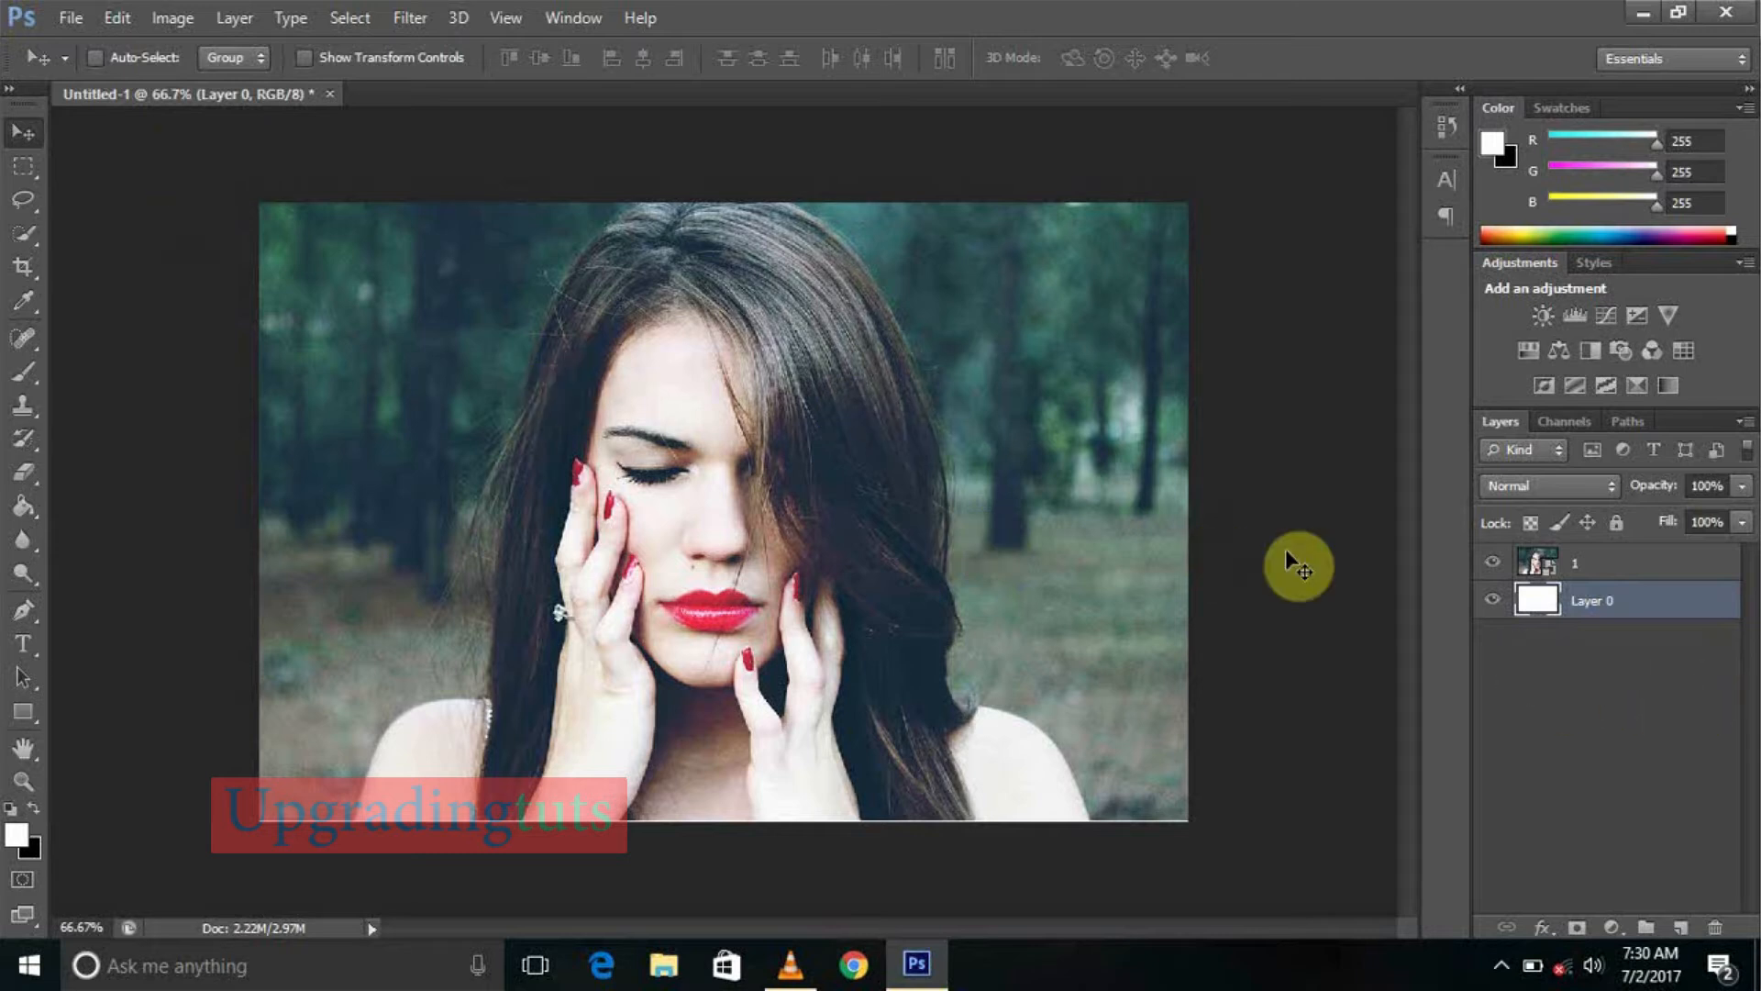
{"action": "left_click", "coordinate": [1558, 601]}
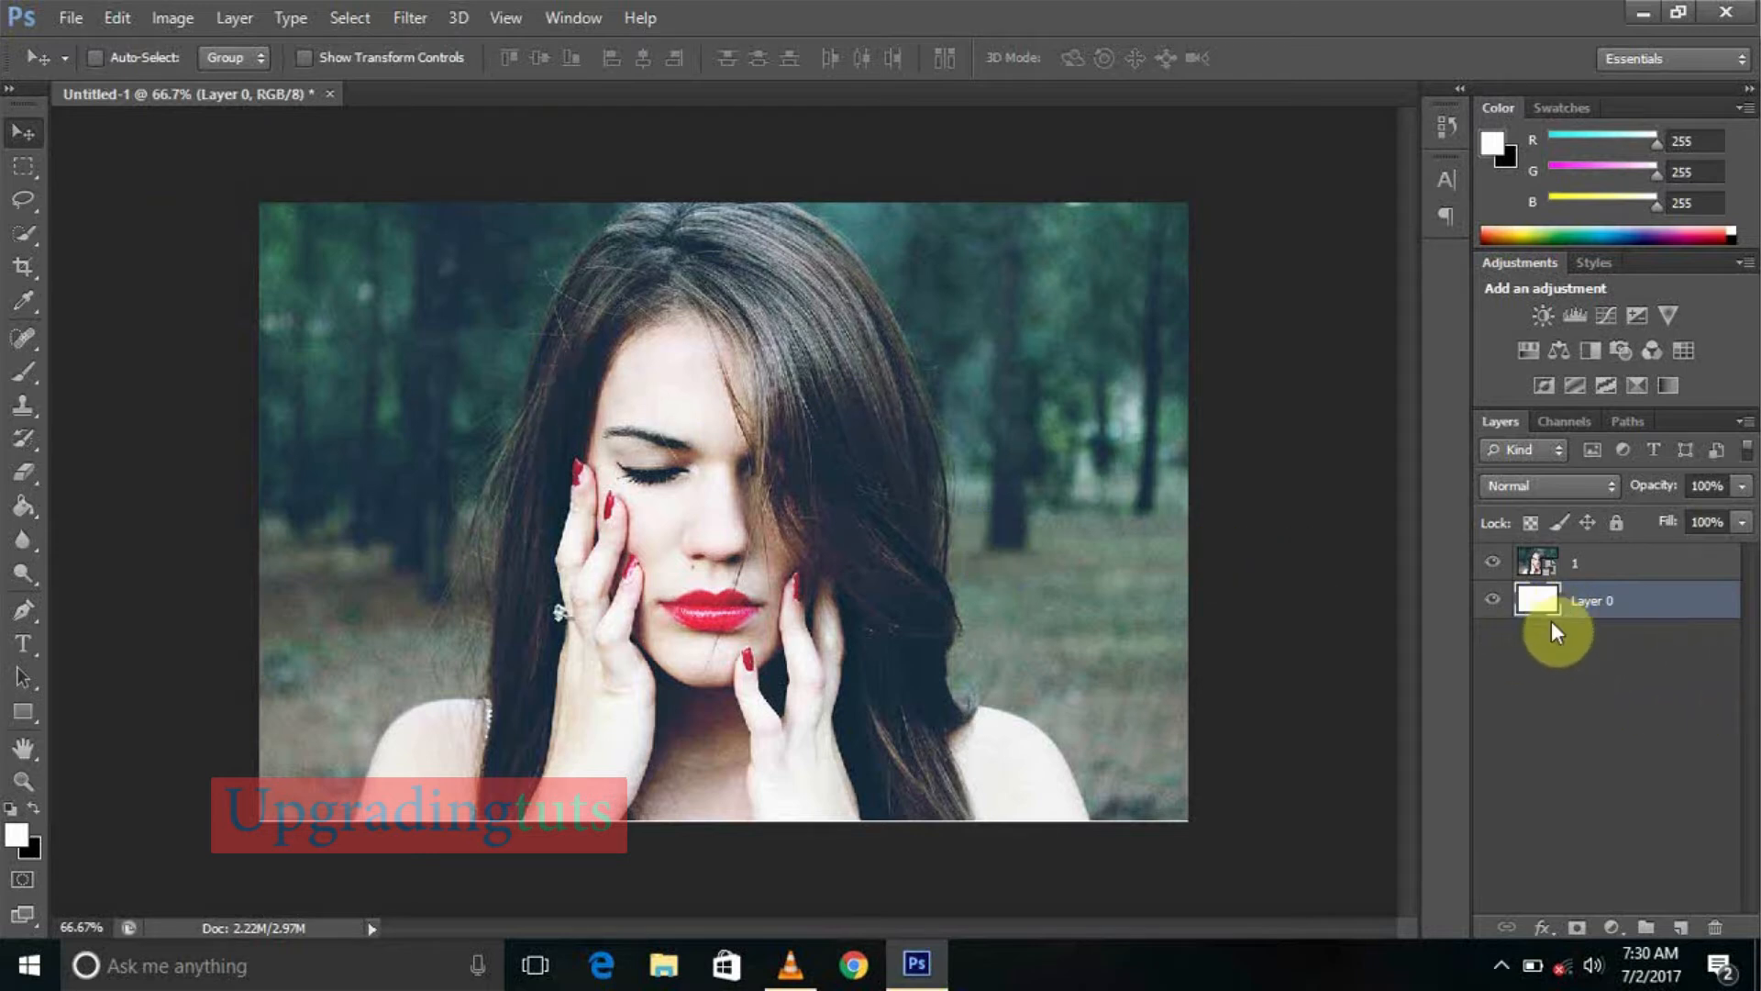
{"action": "key", "text": "Delete"}
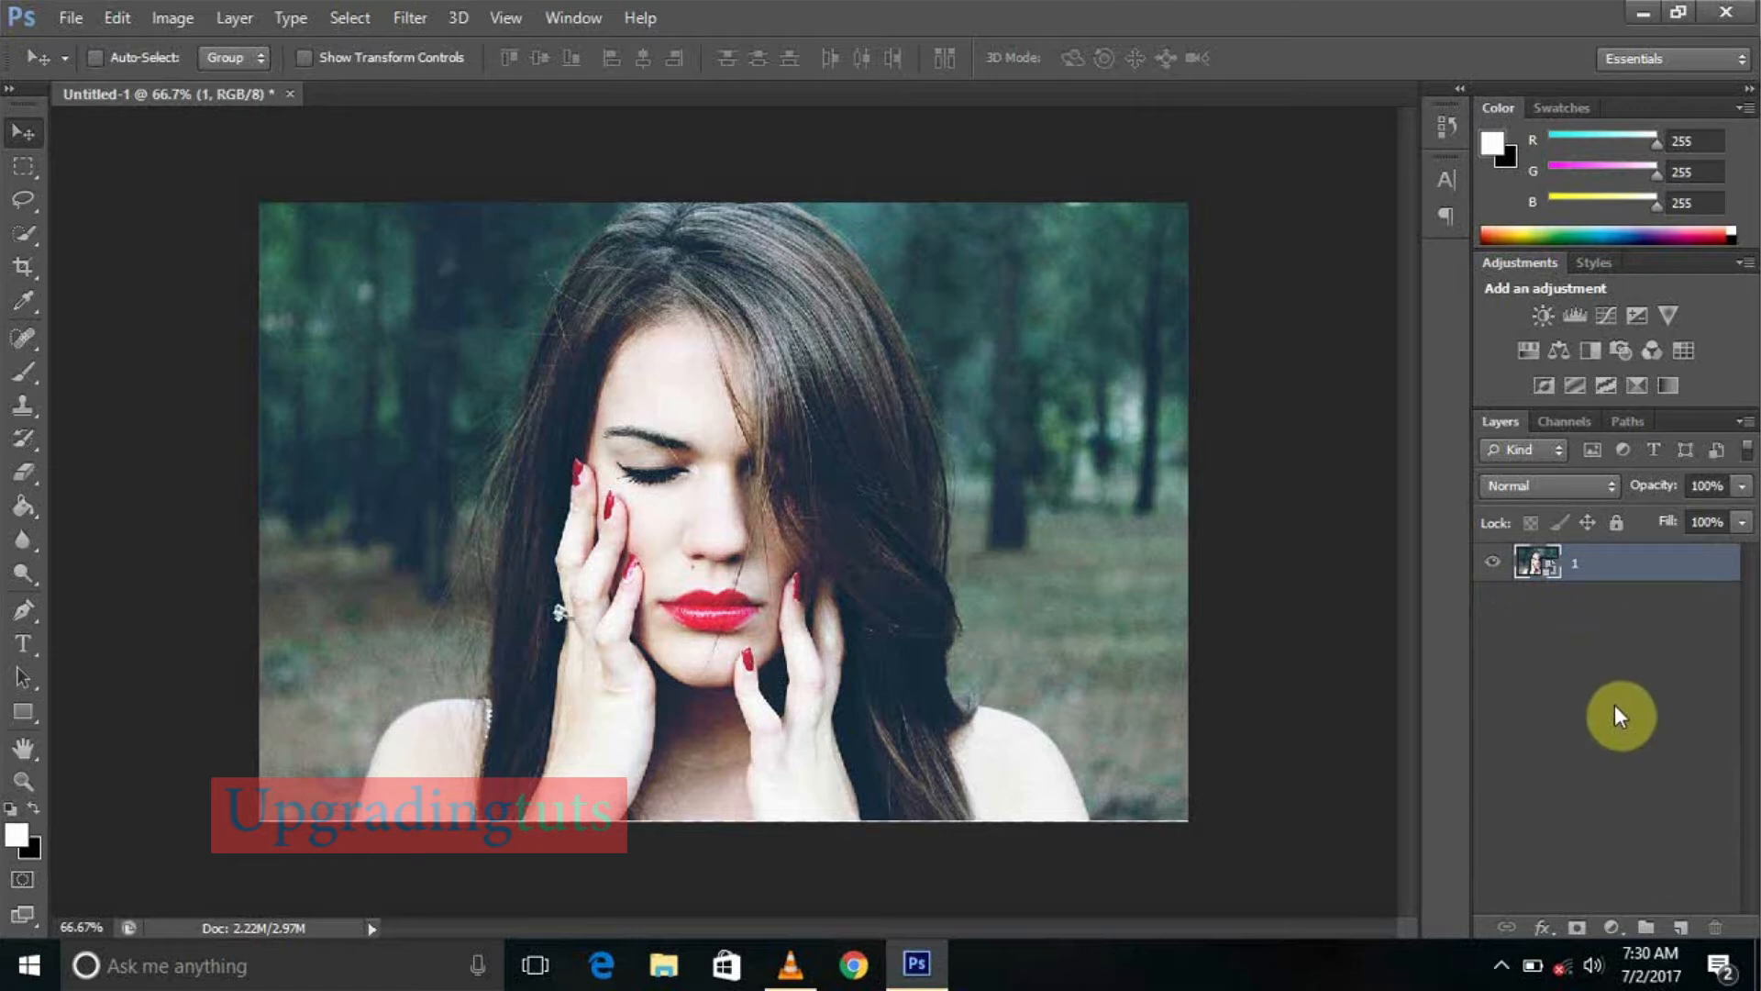
Add a new layer filled with black beneath photo layer 1 and hide the photo layer
{"action": "left_click", "coordinate": [1679, 929]}
{"action": "left_click_drag", "start_coordinate": [1610, 573], "coordinate": [1585, 642]}
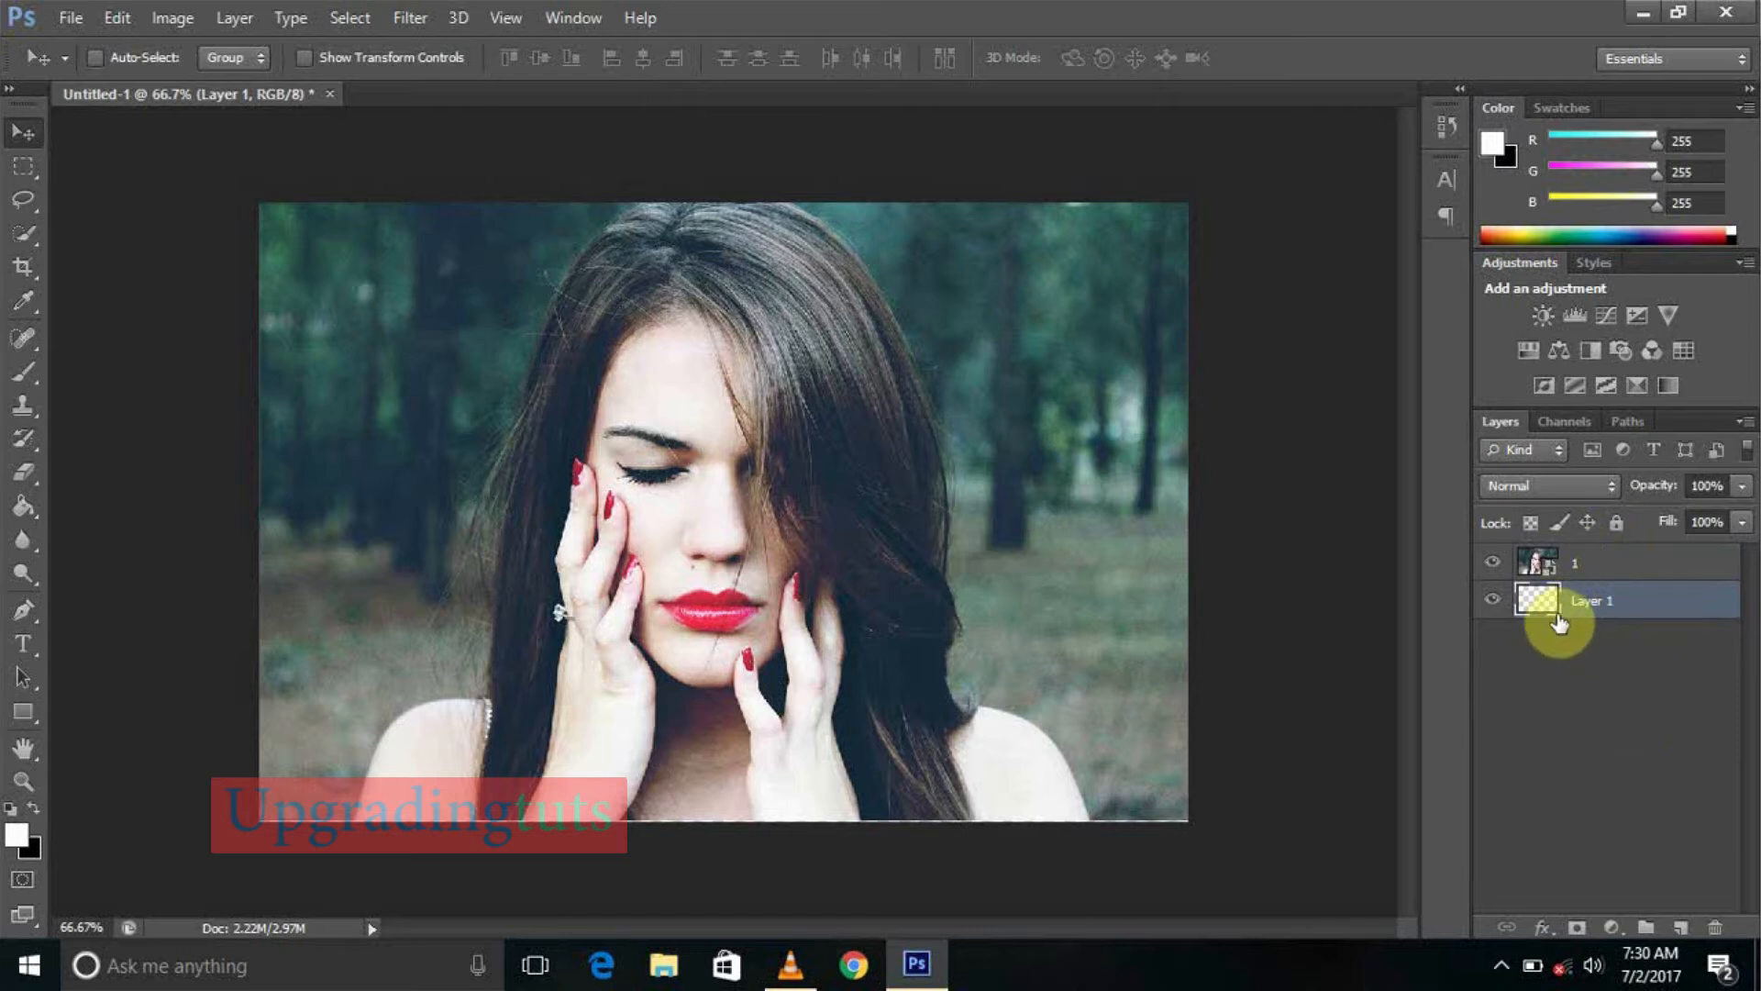
{"action": "key", "text": "p"}
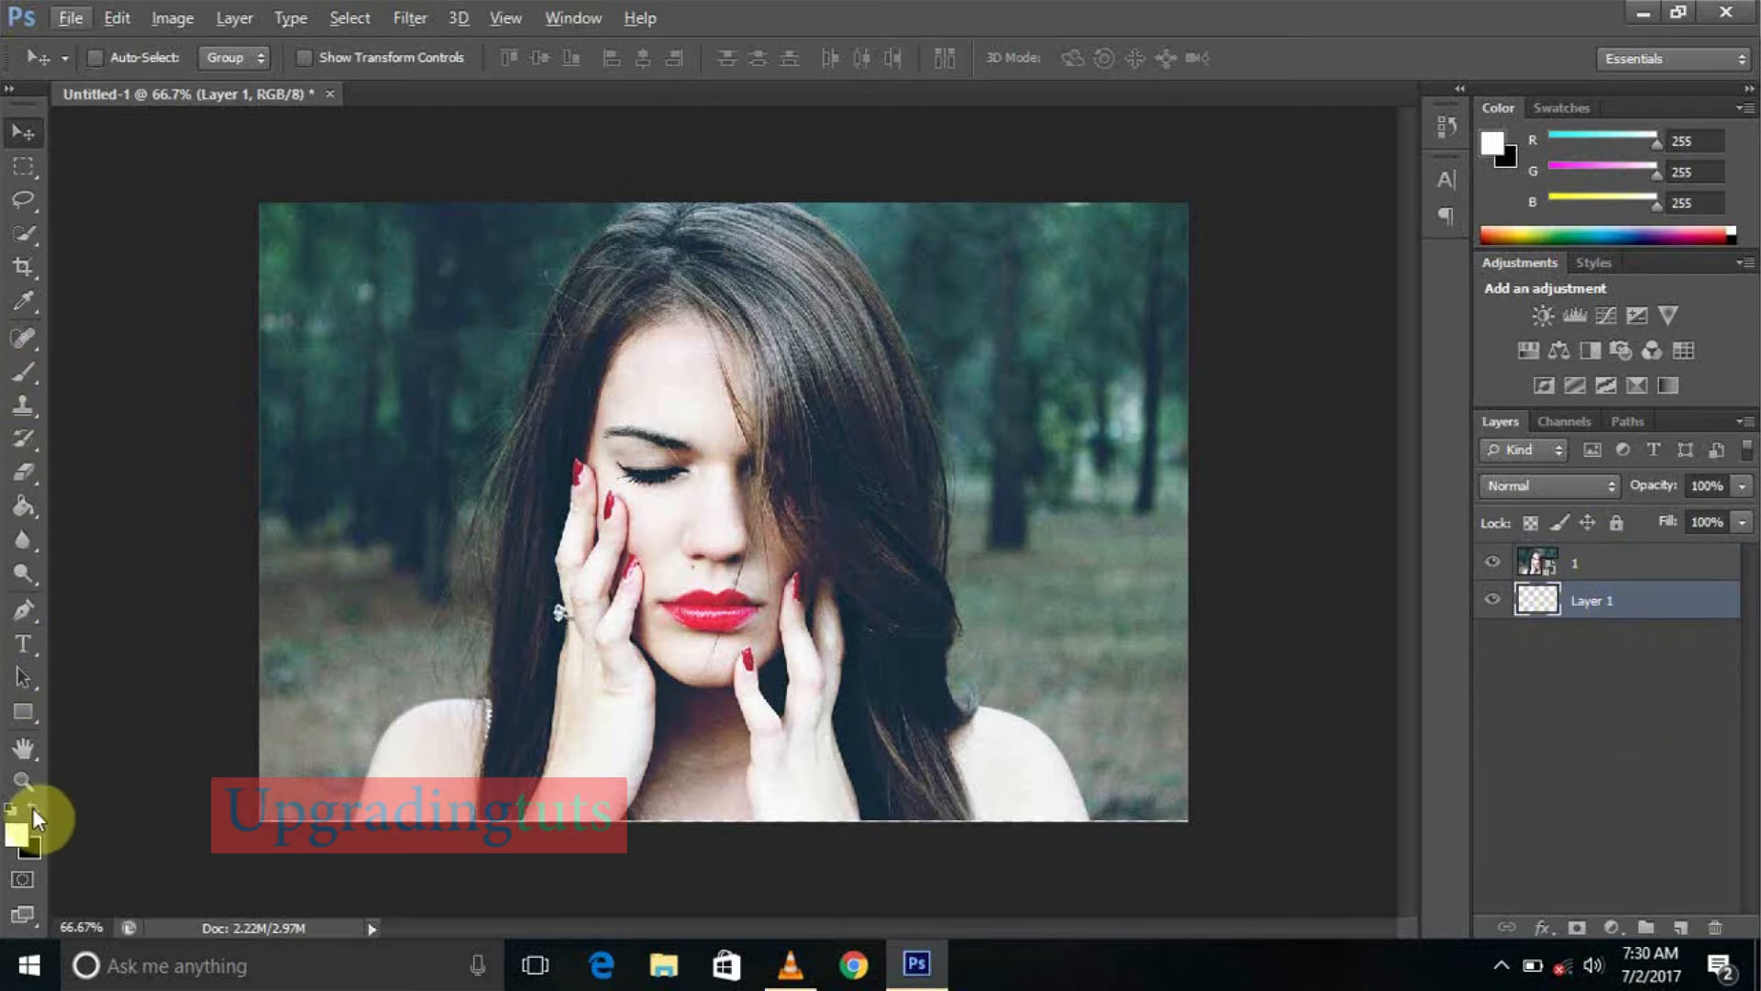
{"action": "left_click", "coordinate": [31, 807]}
{"action": "left_click", "coordinate": [163, 823]}
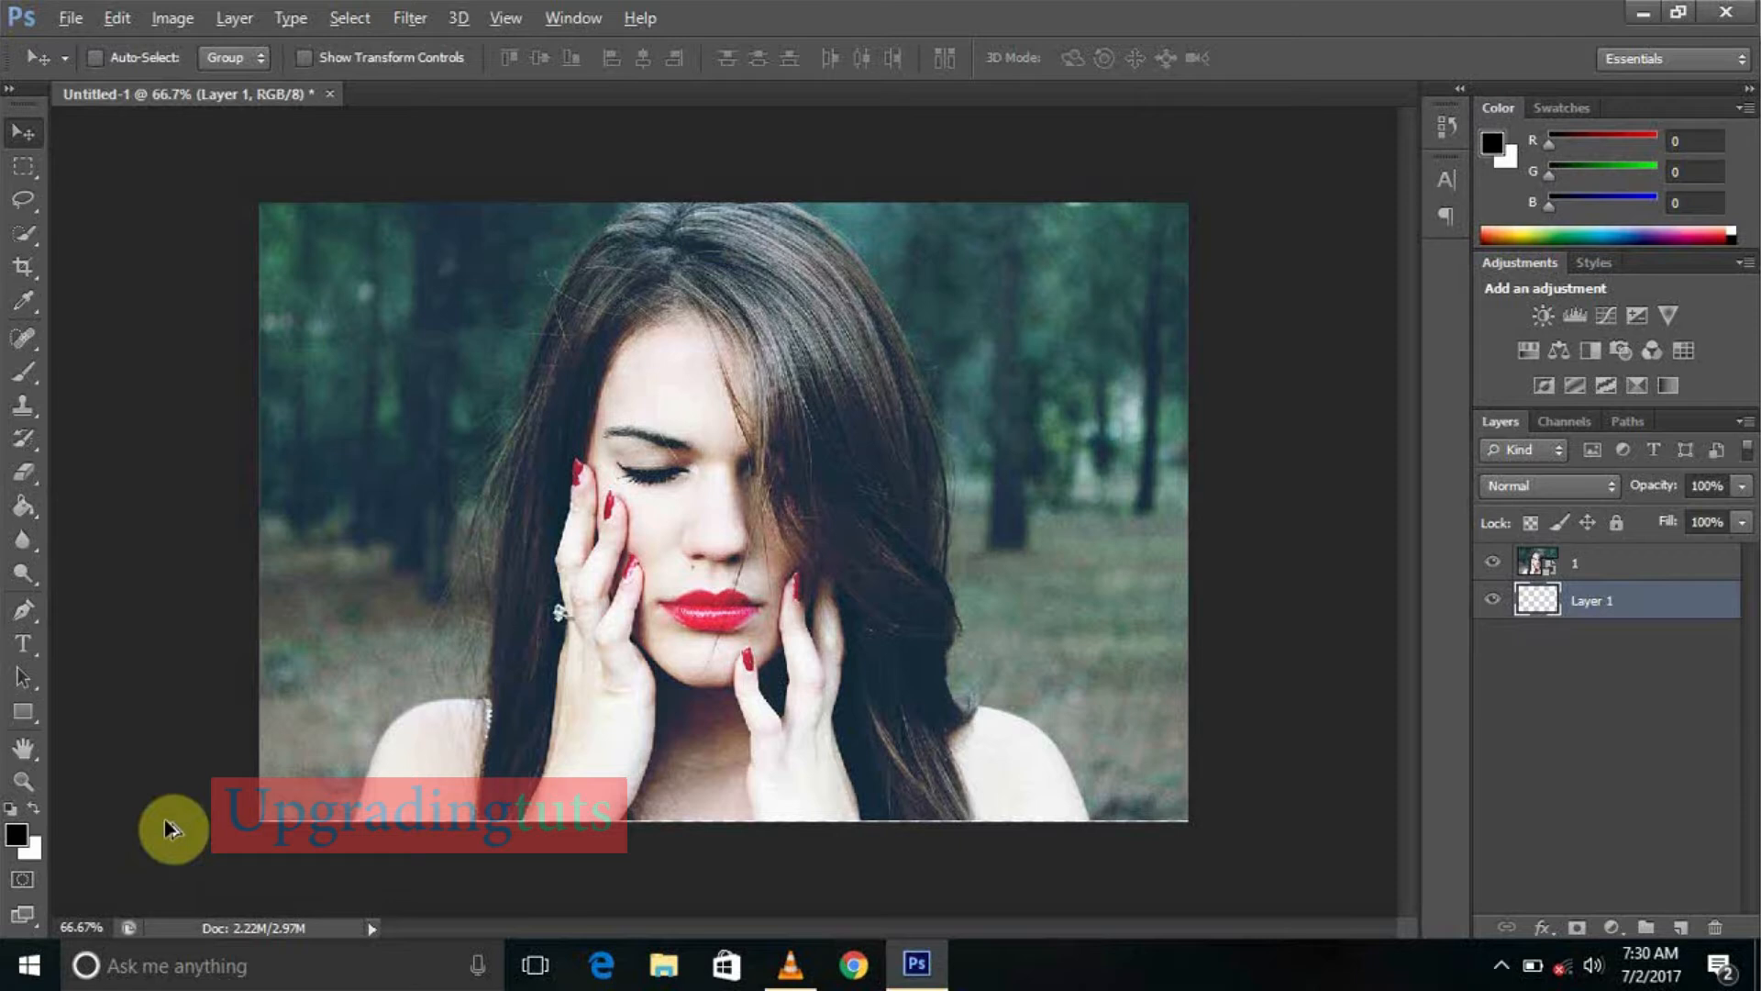
{"action": "key", "text": "alt+BackSpace"}
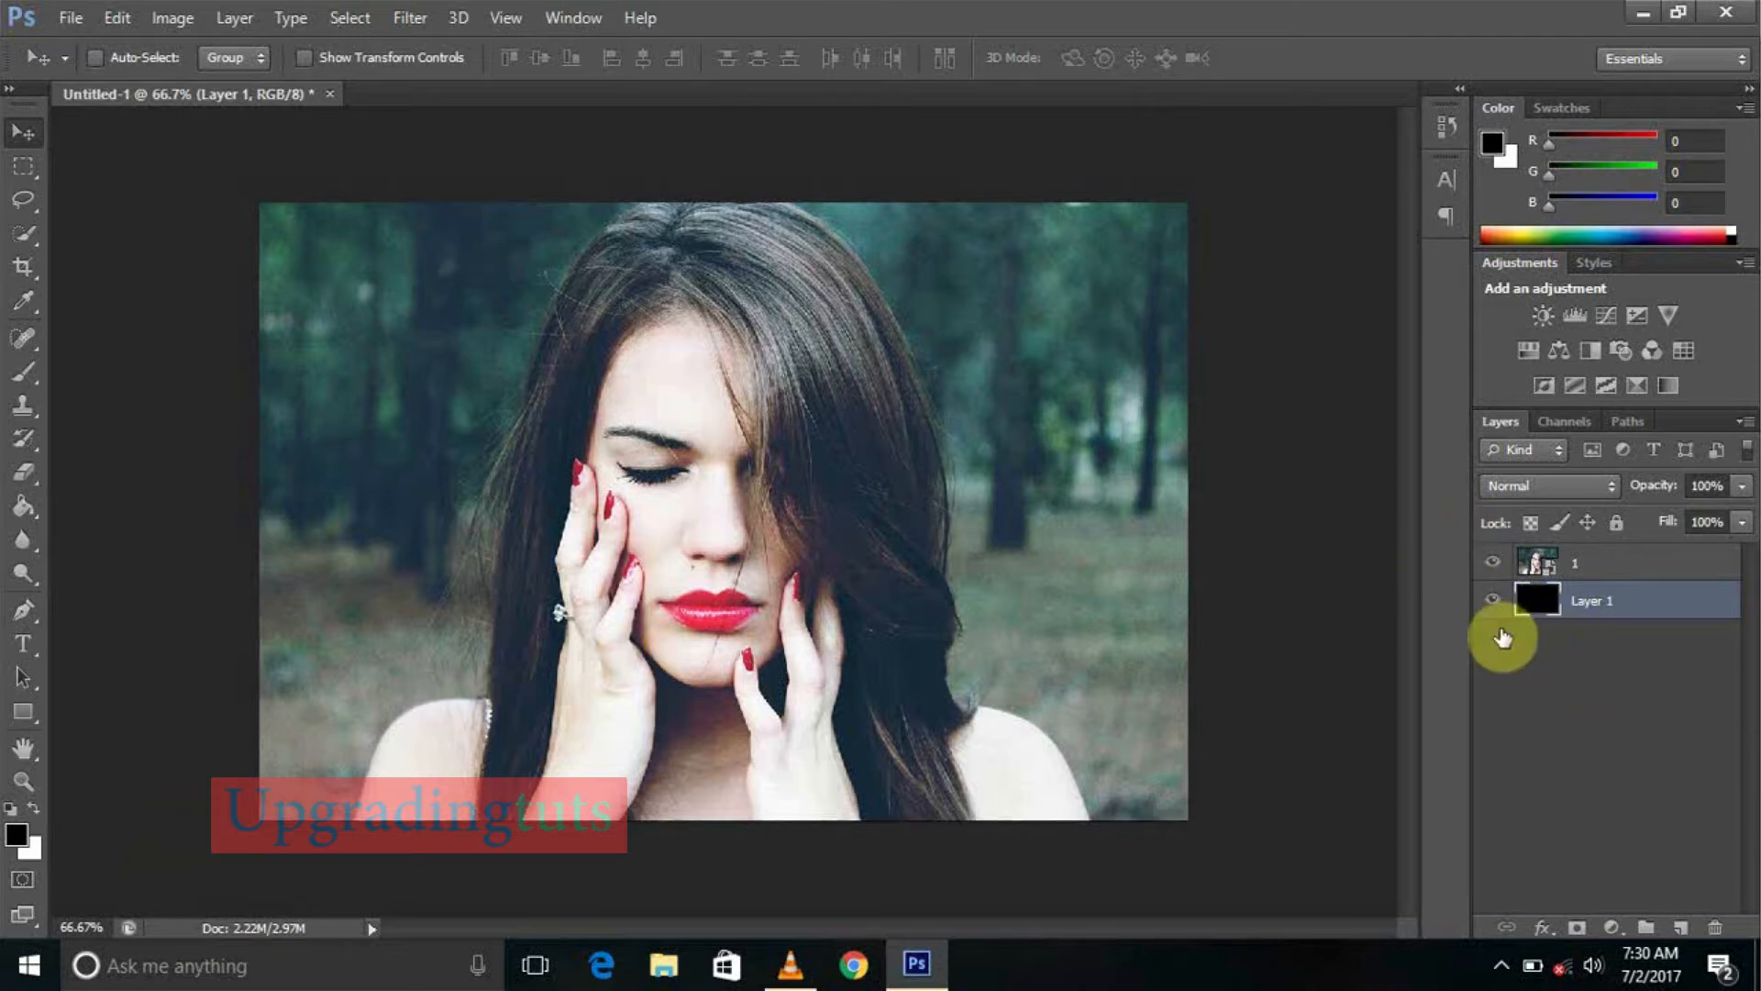
{"action": "left_click", "coordinate": [1492, 561]}
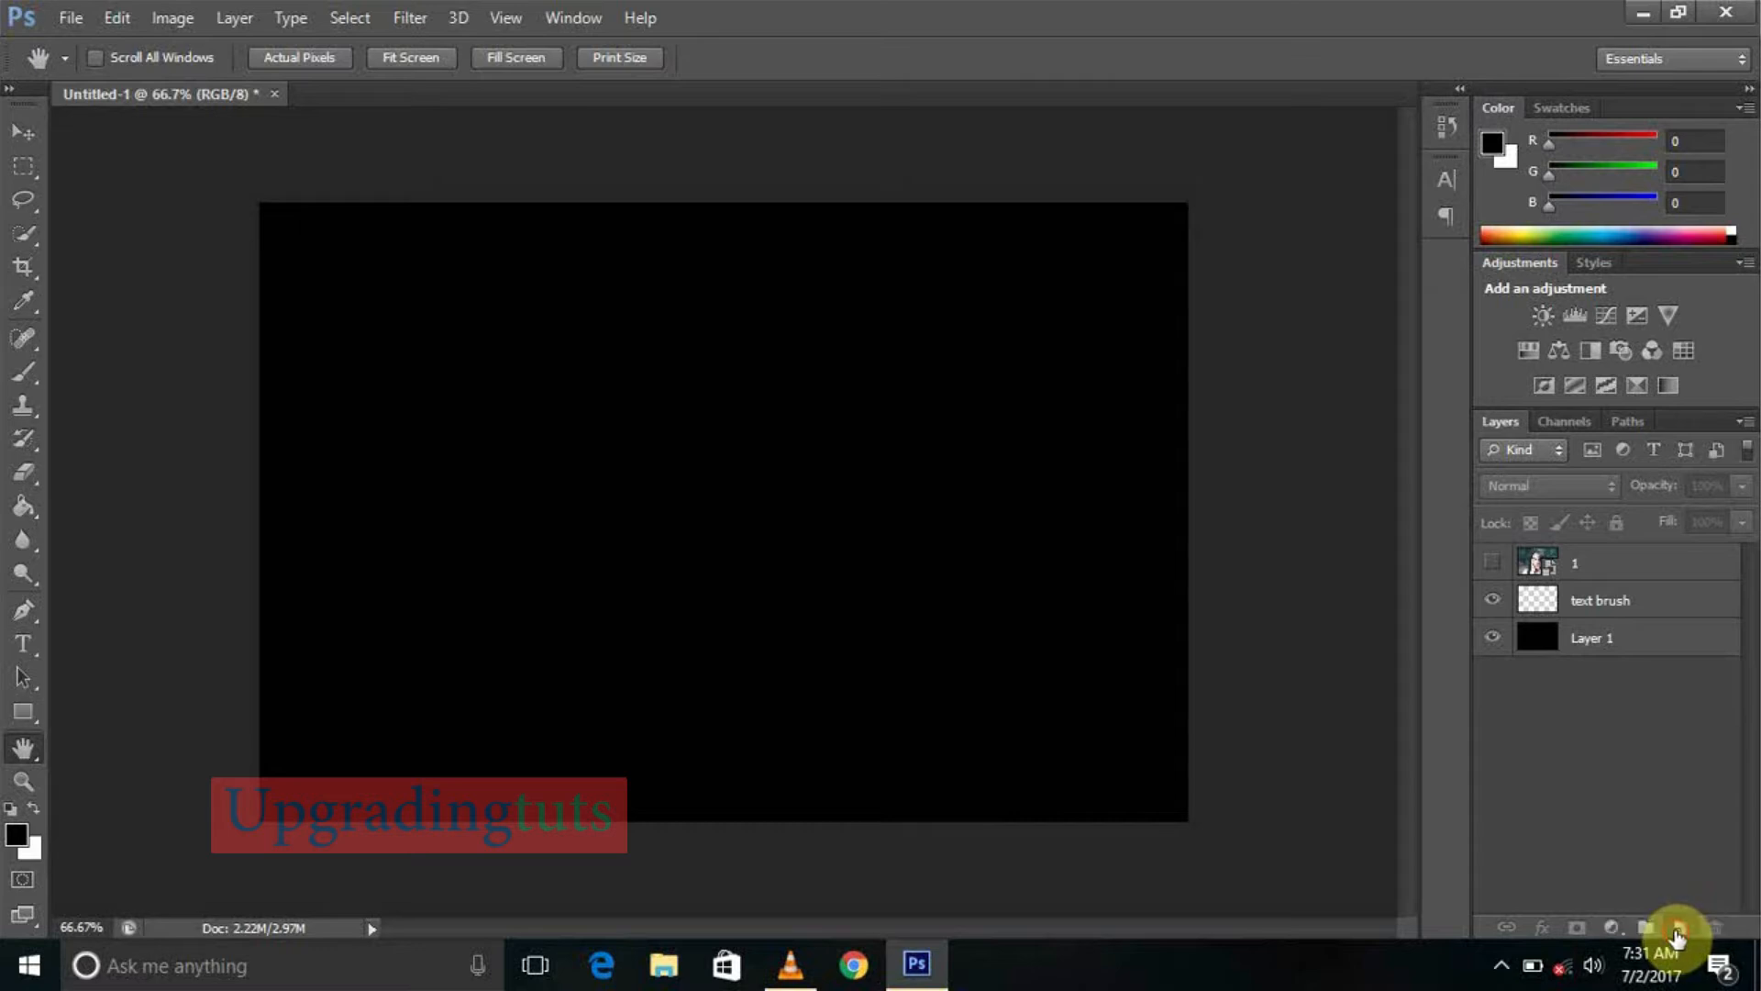
Add another layer between the hidden photo and the text brush layer, and name it "normal tect brush"
{"action": "left_click", "coordinate": [1681, 927]}
{"action": "left_click_drag", "start_coordinate": [1595, 562], "coordinate": [1600, 621]}
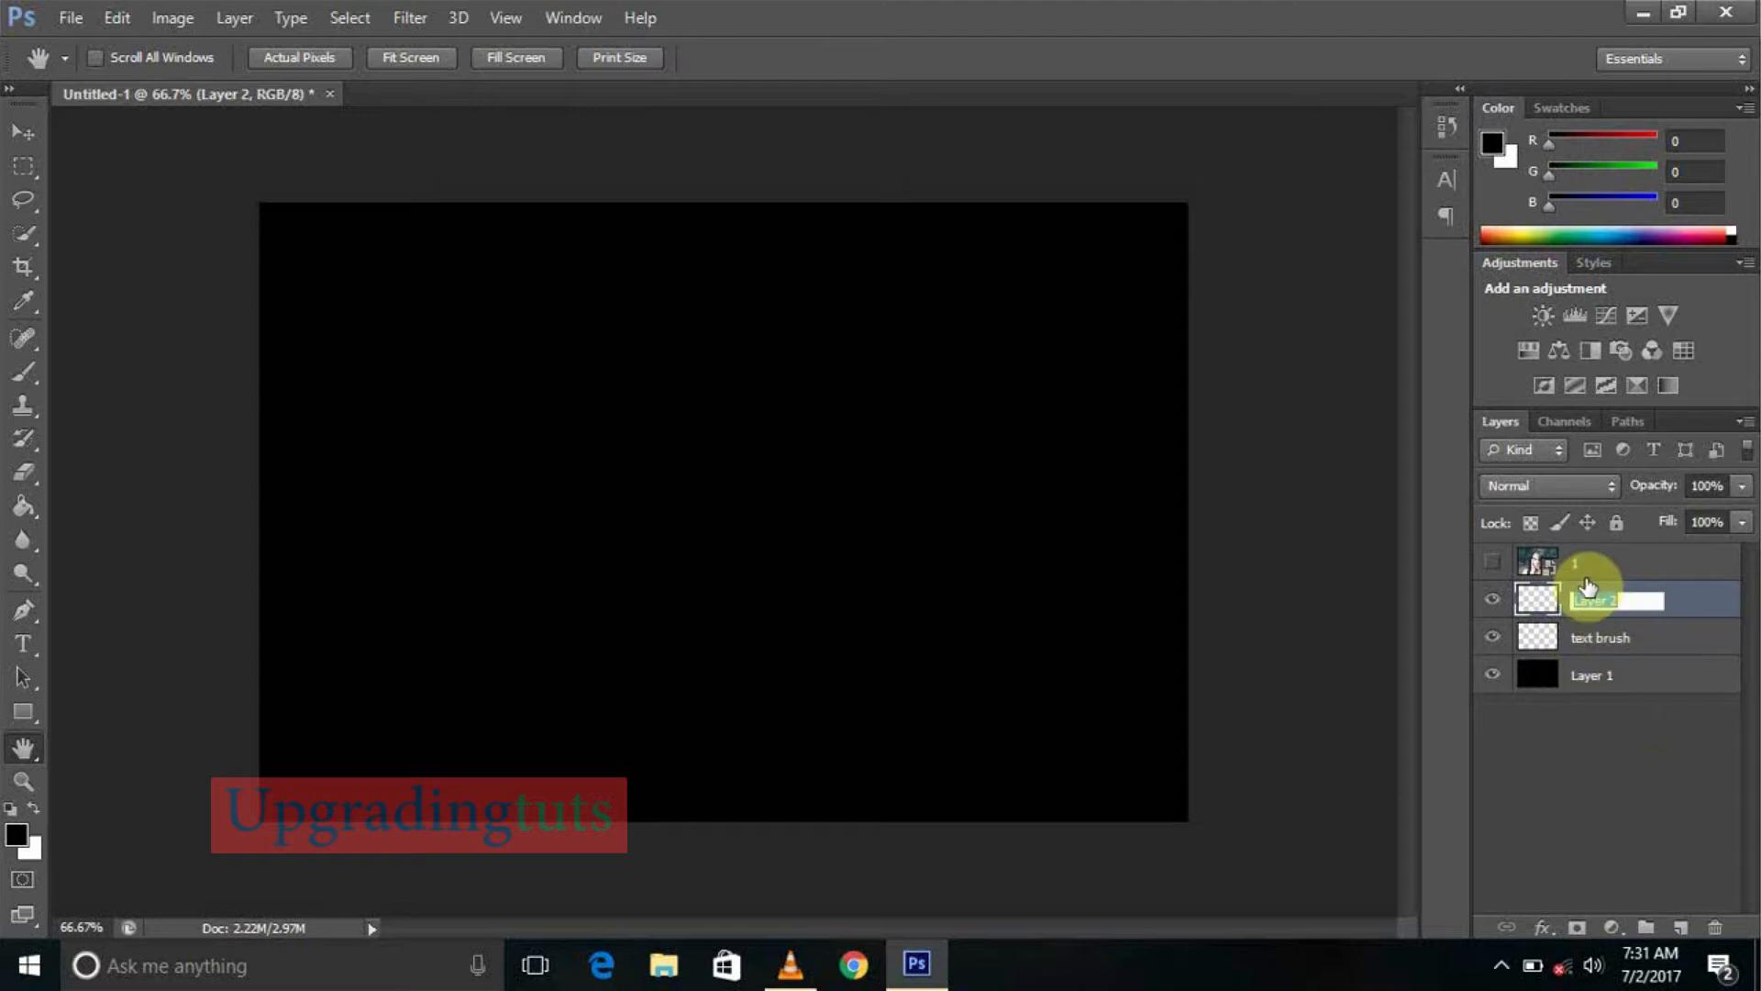
{"action": "type", "text": "ormal tect brush"}
{"action": "left_click", "coordinate": [1570, 846]}
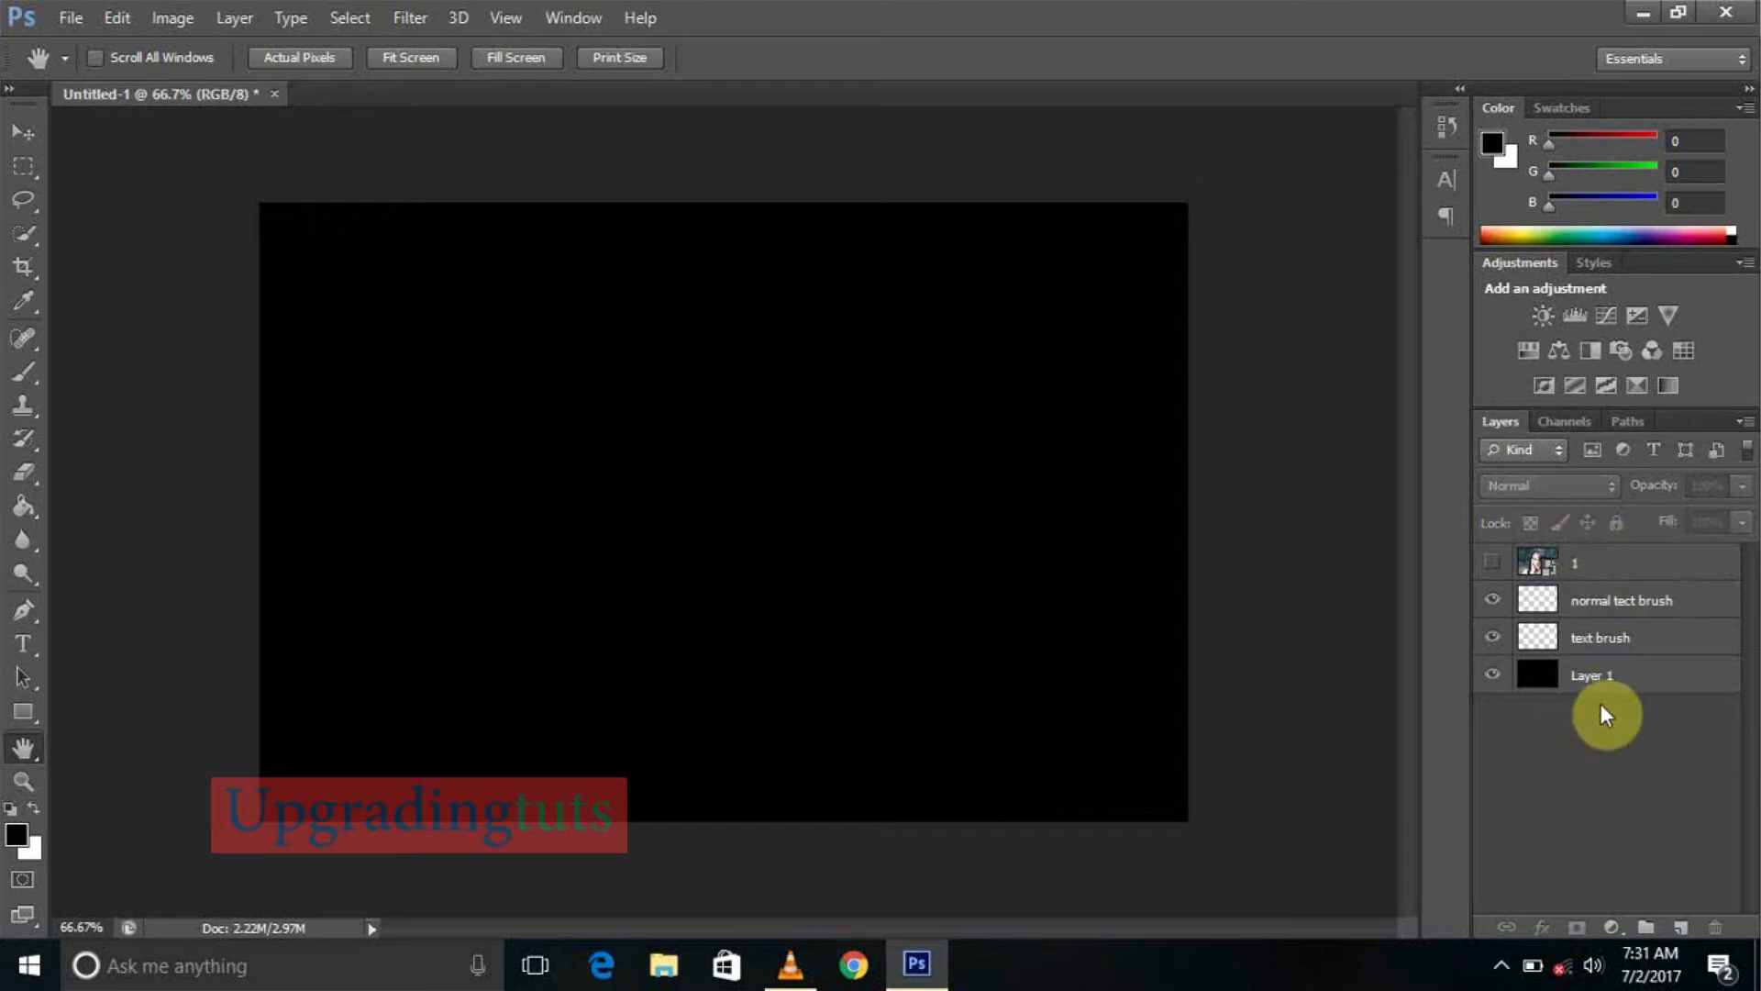
Group the text brush and normal tect brush layers together
{"action": "left_click", "coordinate": [1591, 647]}
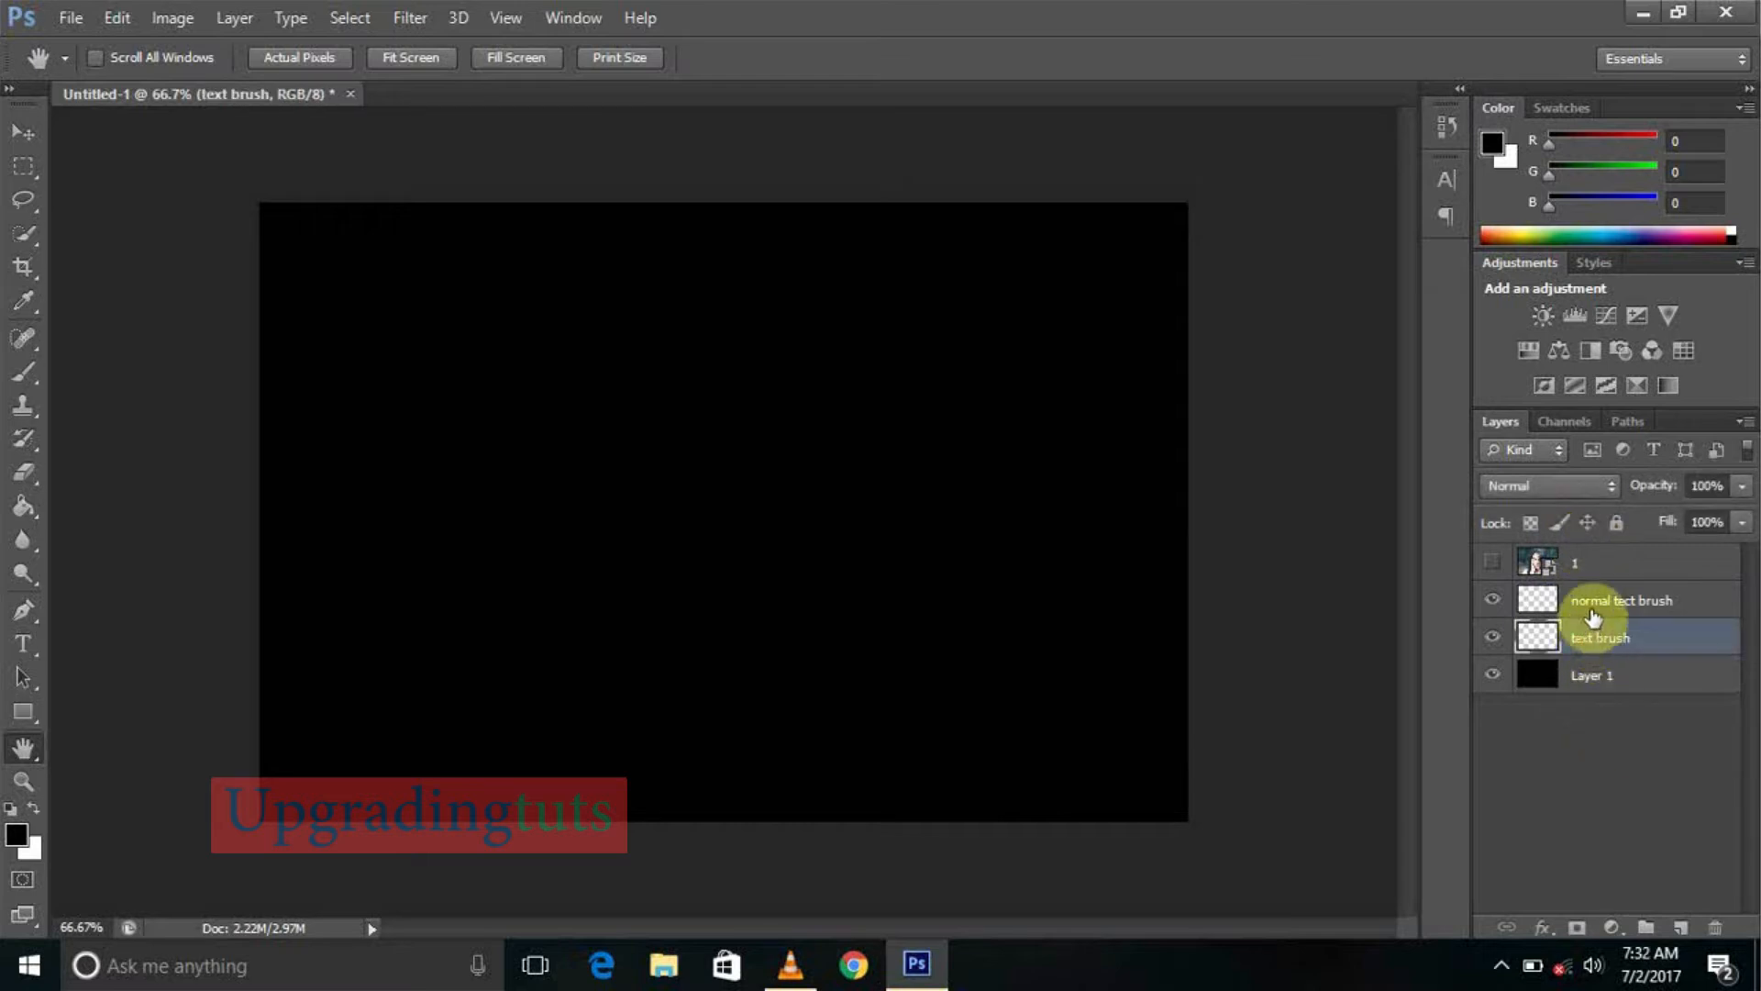
{"action": "left_click", "coordinate": [1594, 605], "text": "shift"}
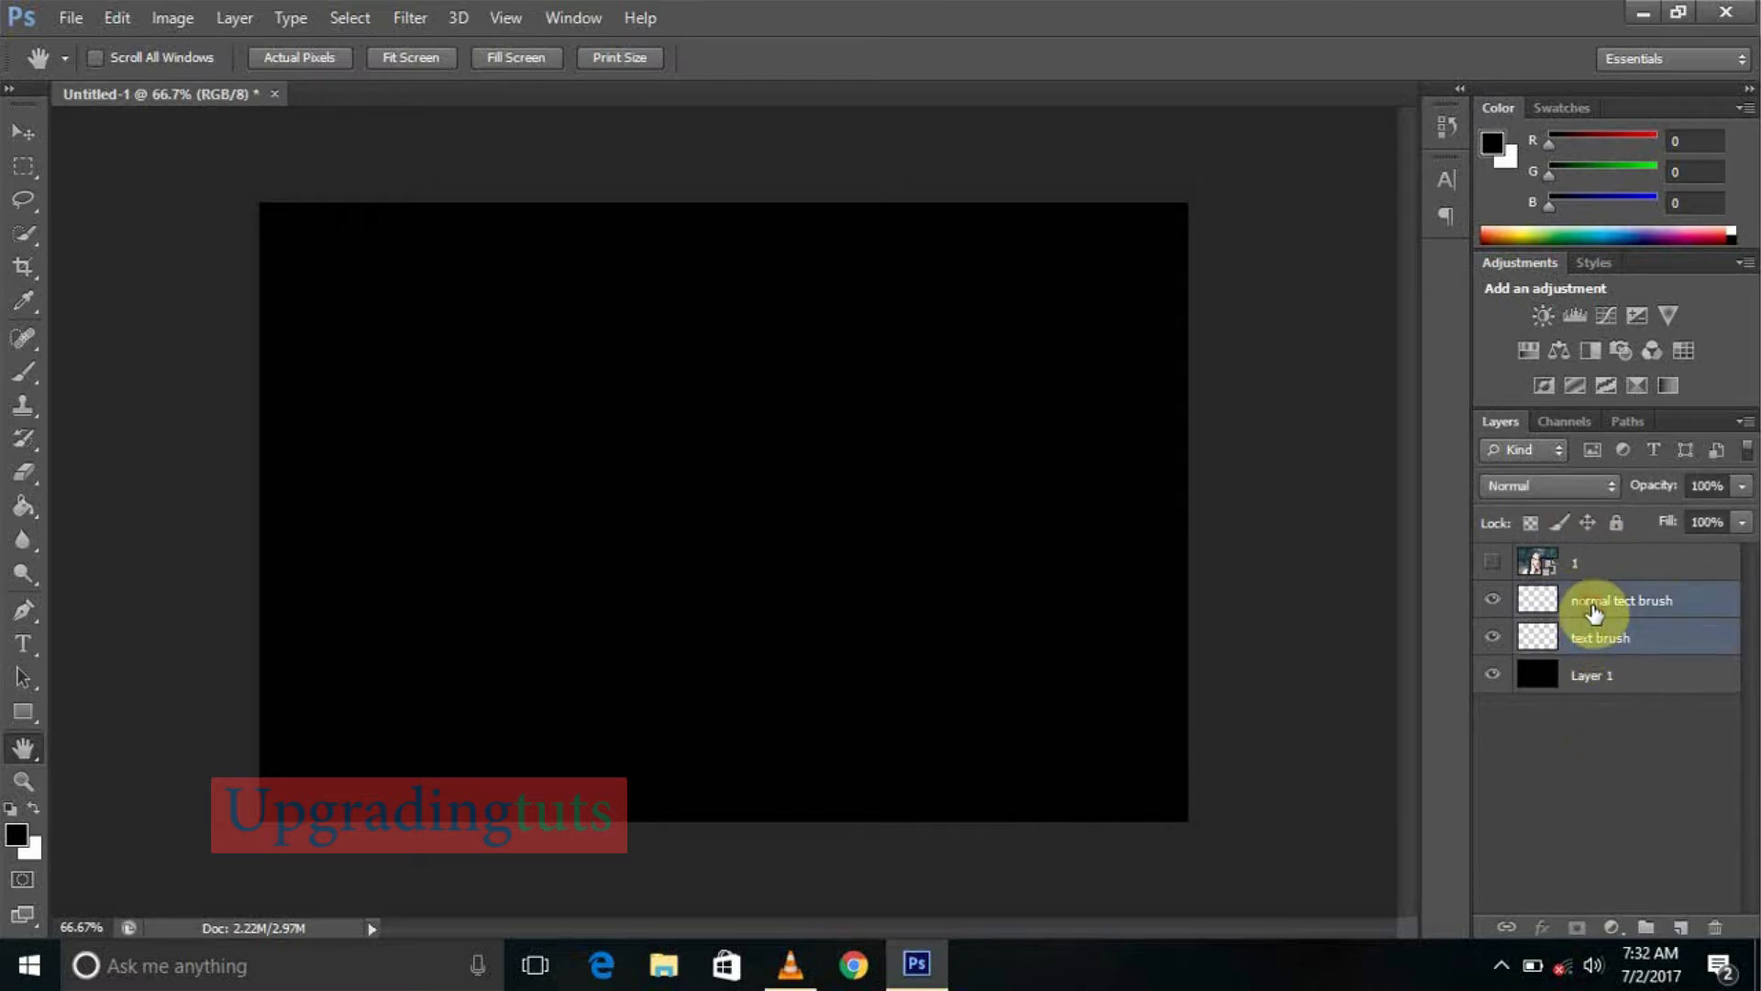
{"action": "key", "text": "ctrl+g"}
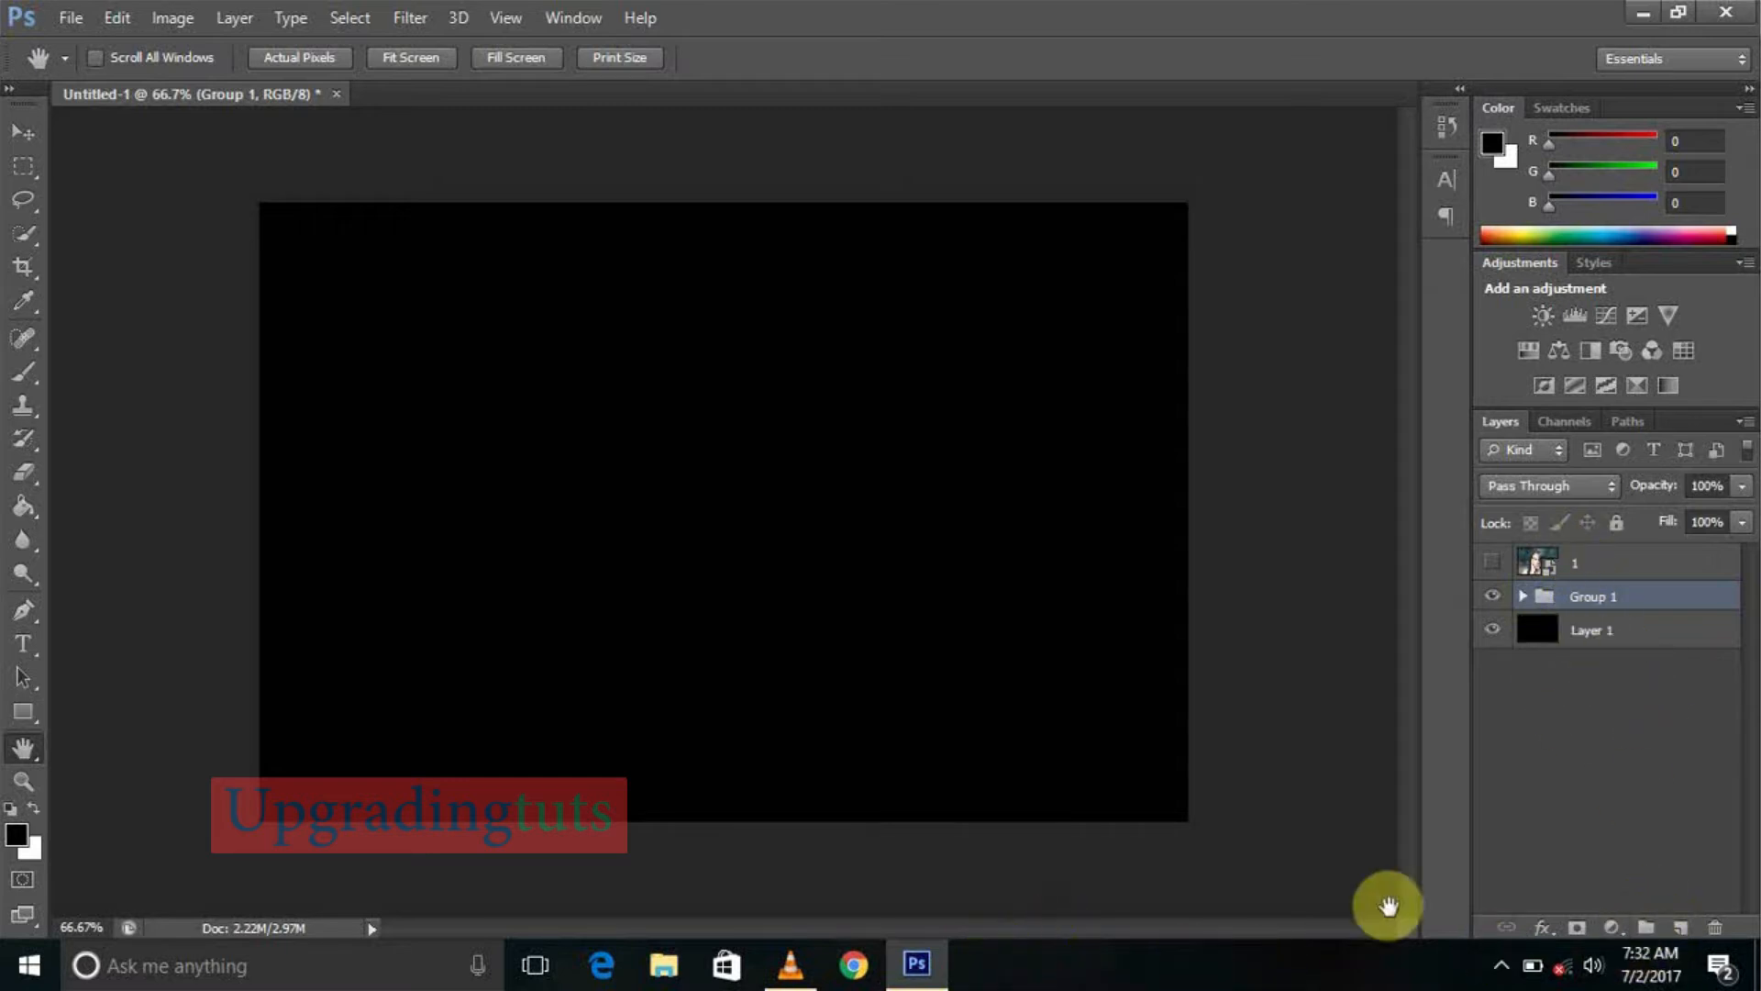
{"action": "left_click", "coordinate": [1501, 964]}
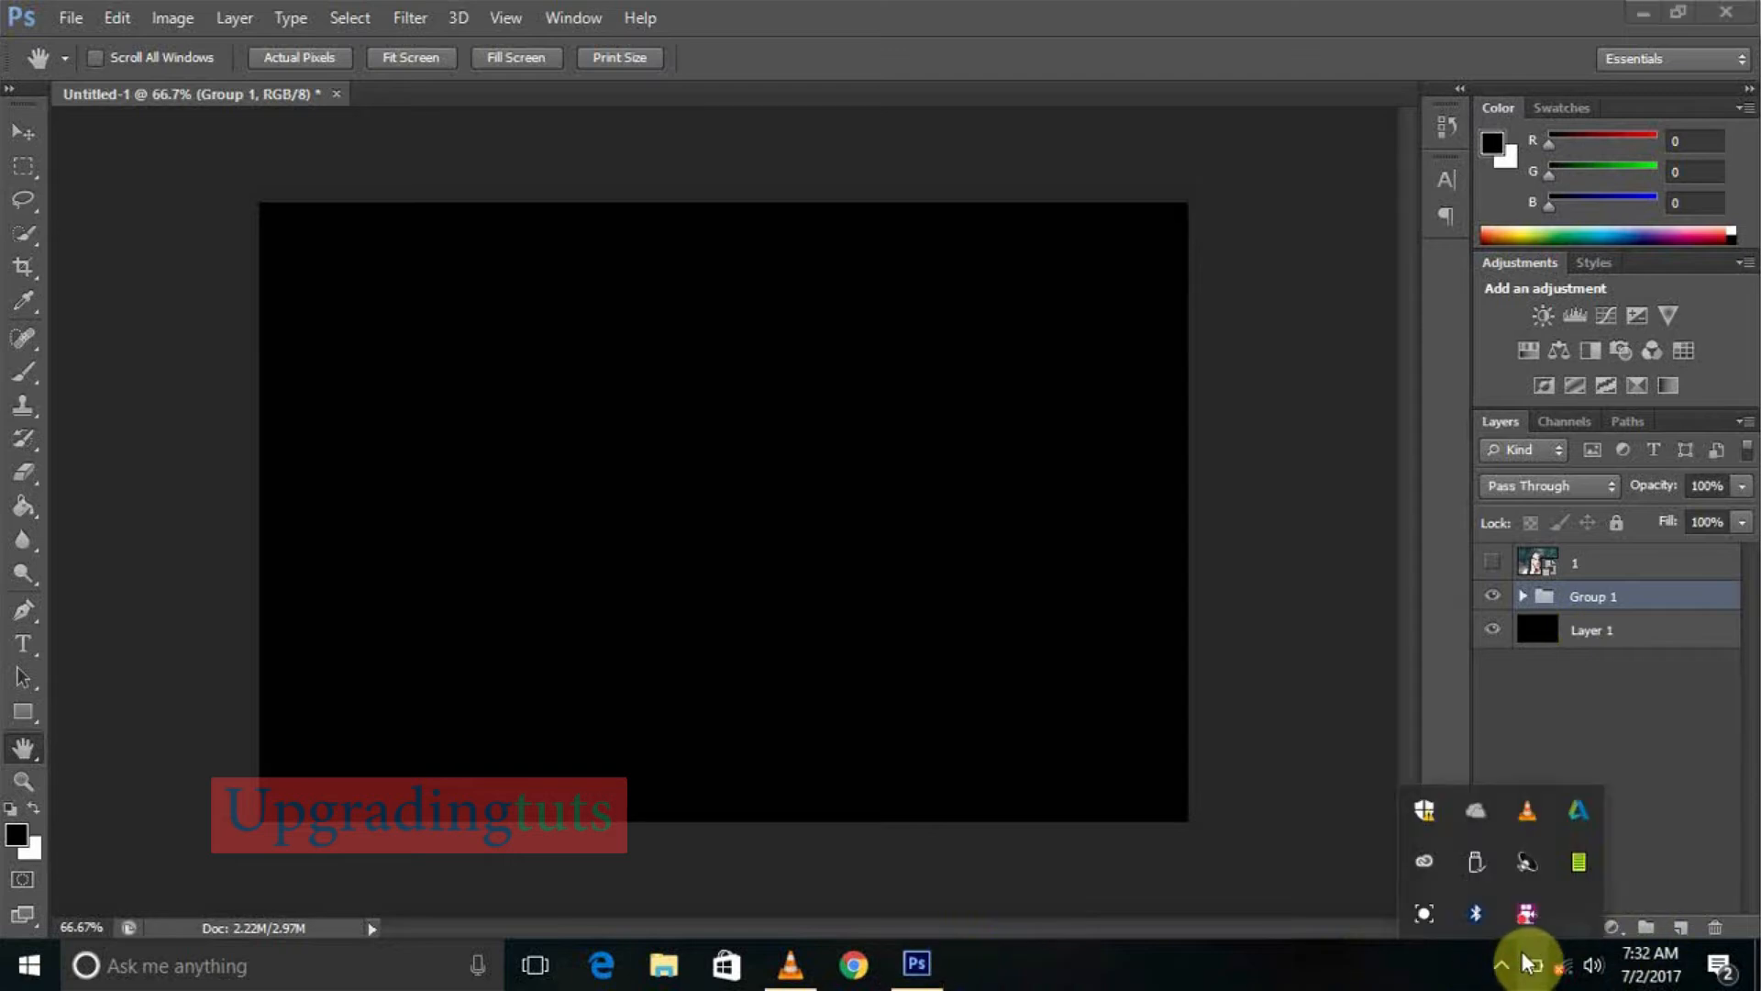
{"action": "right_click", "coordinate": [1526, 914]}
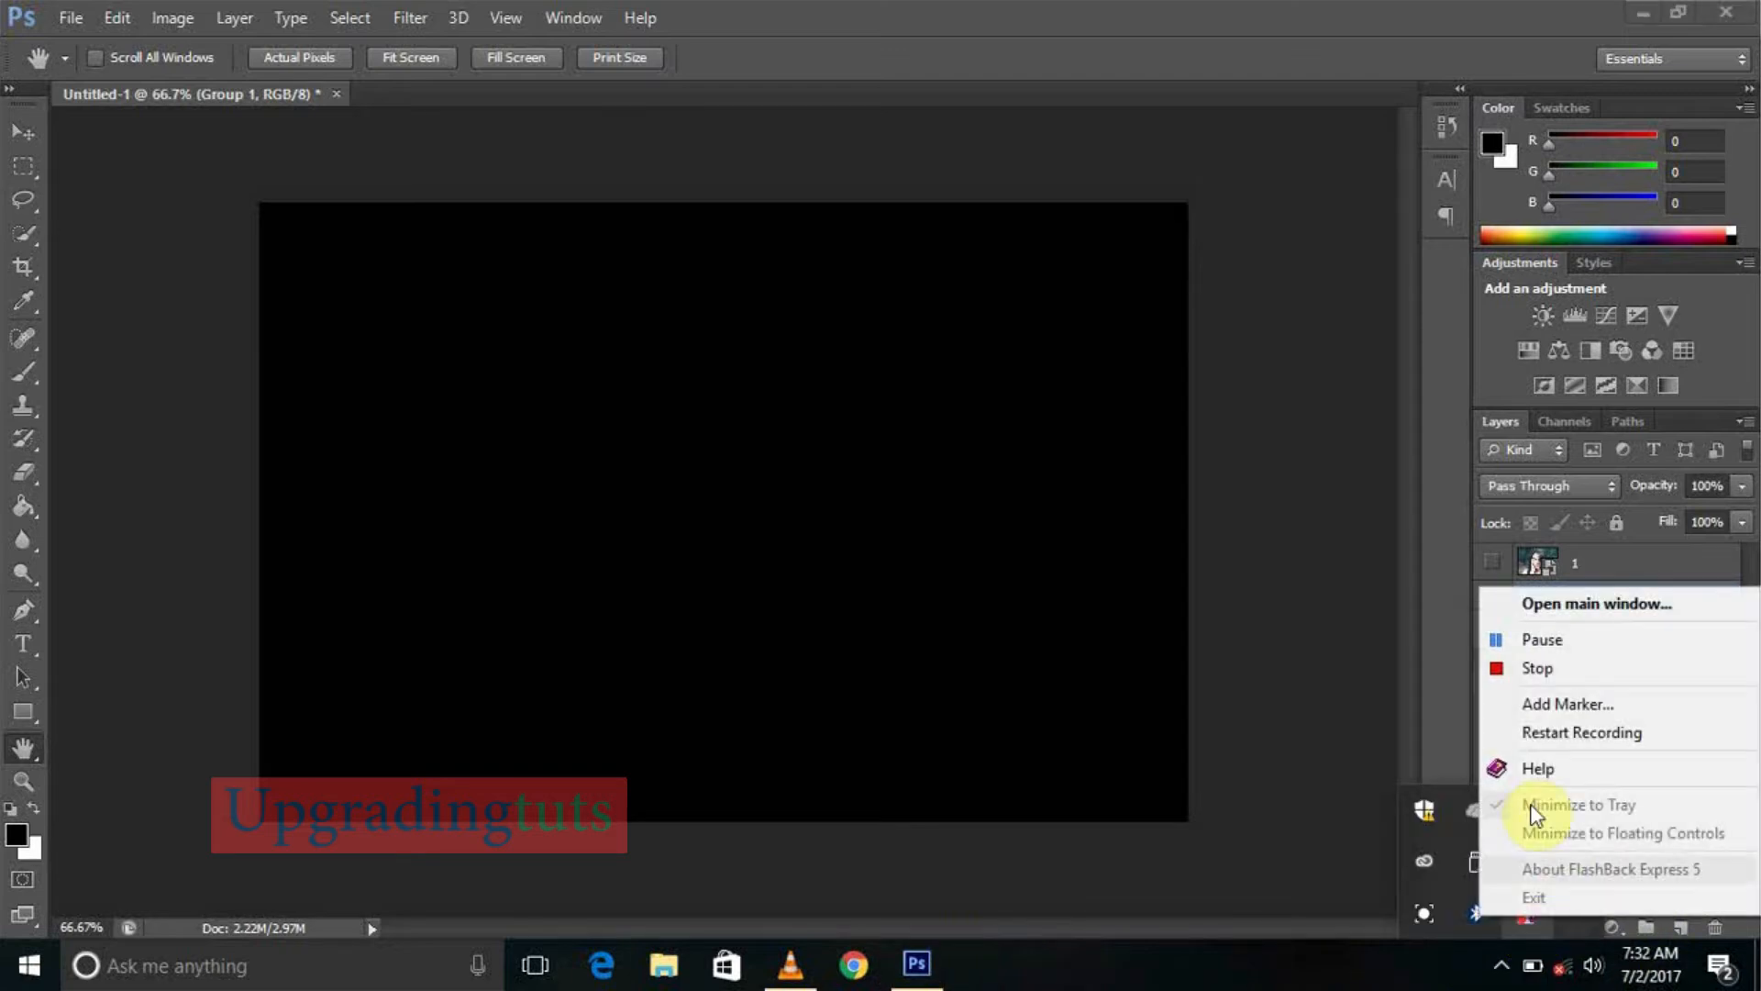
{"action": "left_click", "coordinate": [1550, 668]}
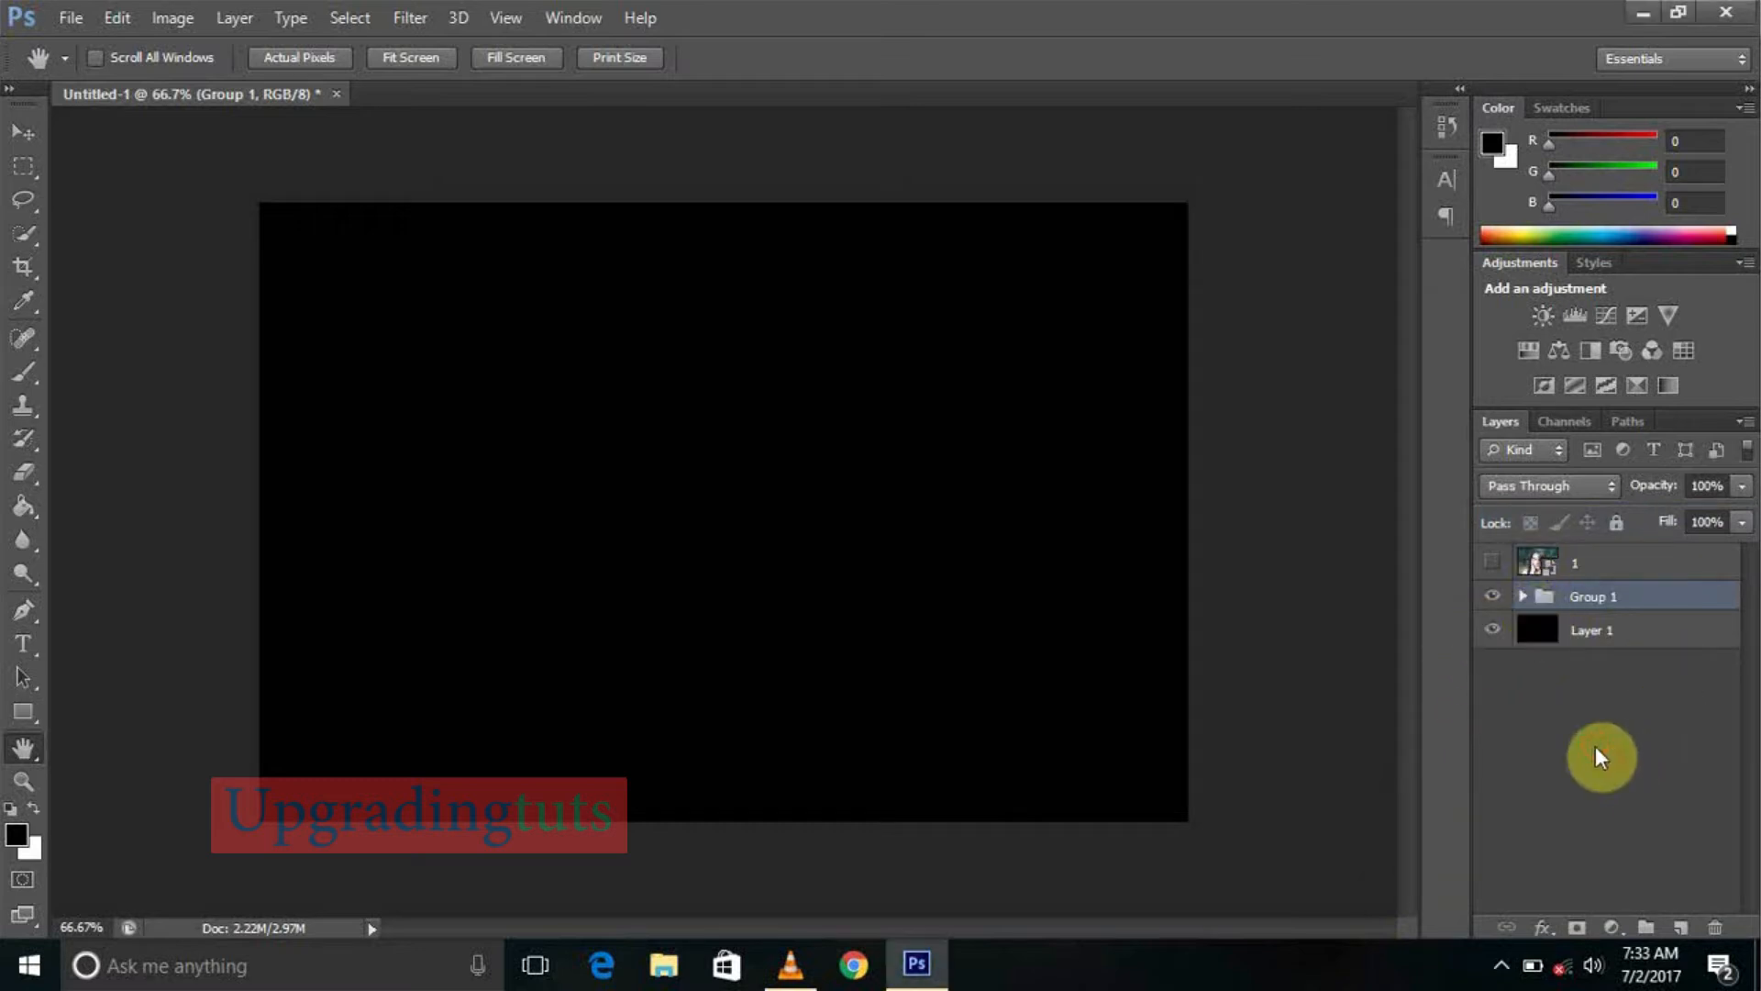
Select the text brush layer inside Group 1 and choose the 464 px Upgradingtuts preset for the Brush tool
{"action": "left_click", "coordinate": [1523, 597]}
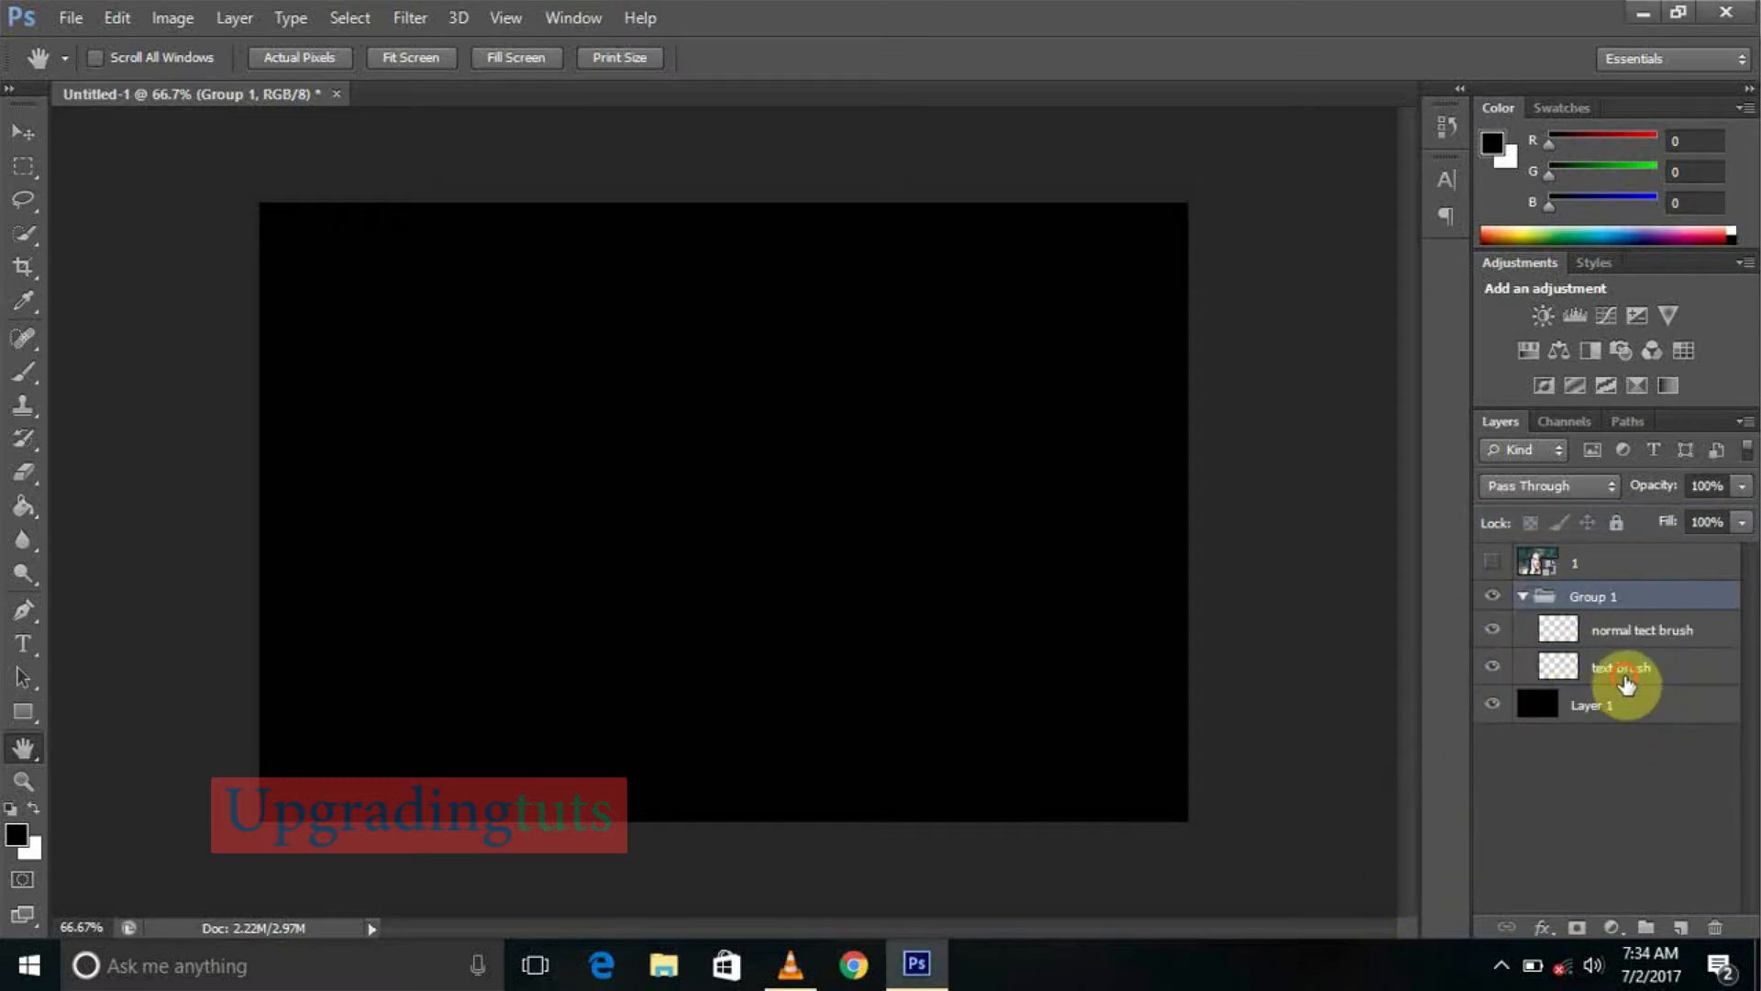
{"action": "left_click", "coordinate": [1621, 667]}
{"action": "left_click", "coordinate": [23, 372]}
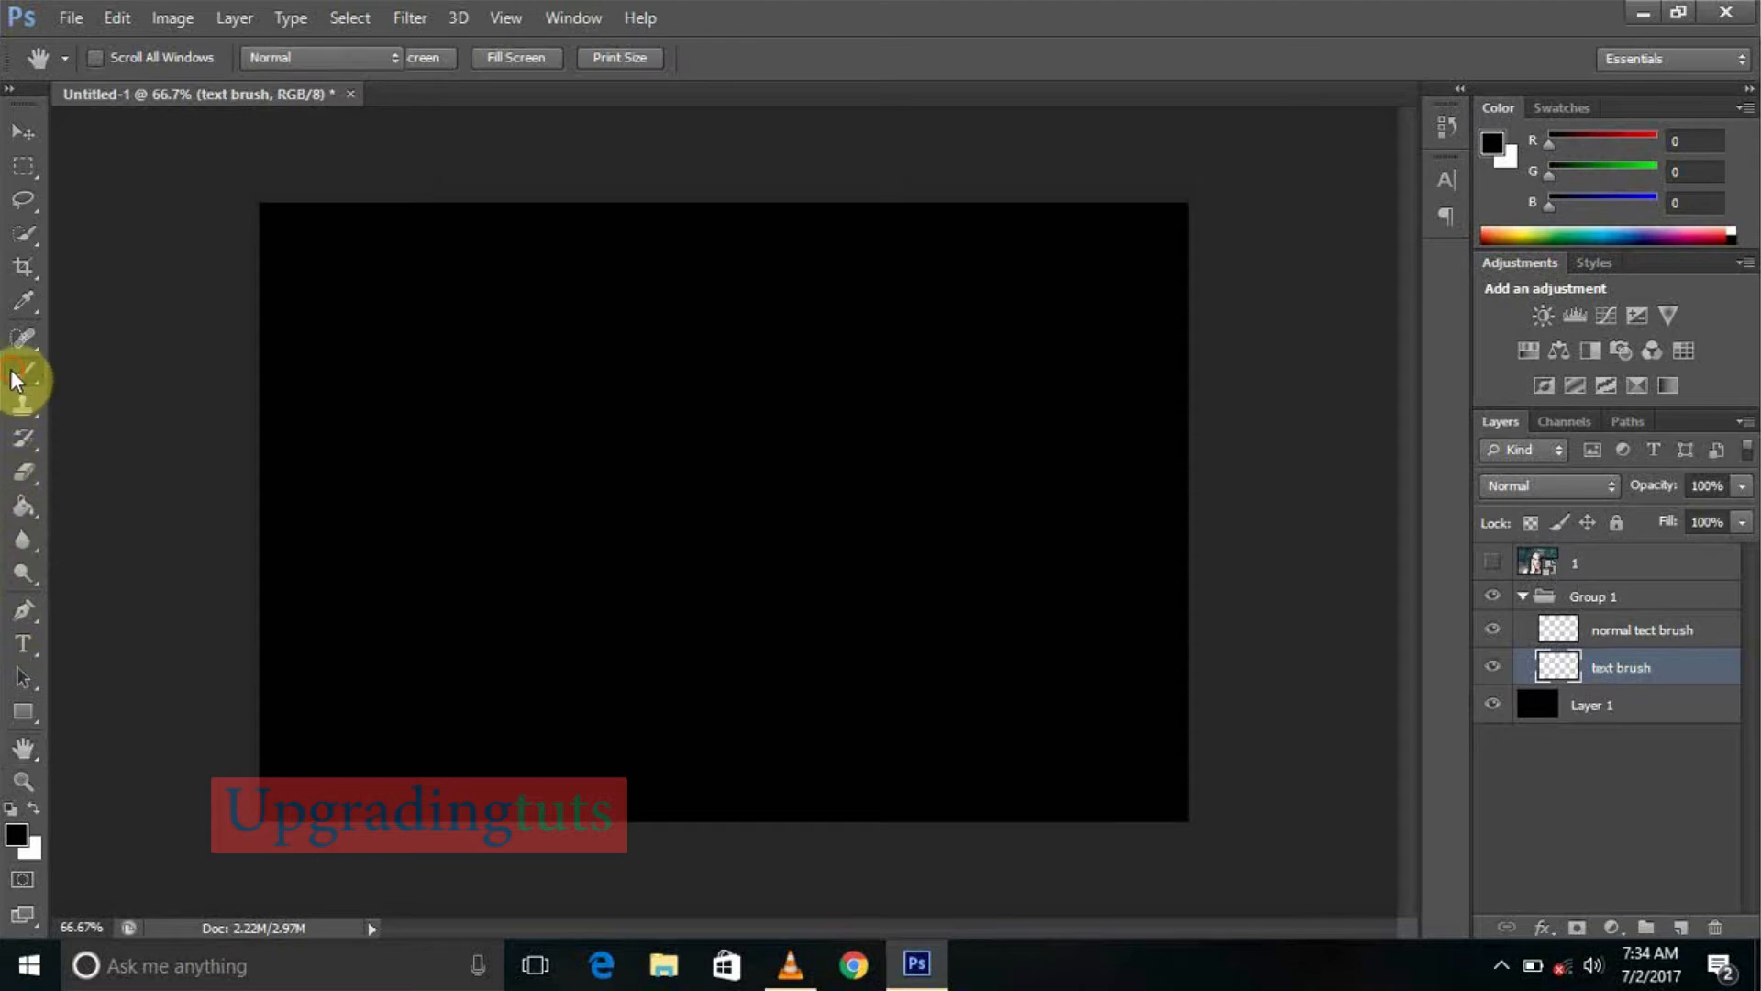
{"action": "left_click", "coordinate": [128, 58]}
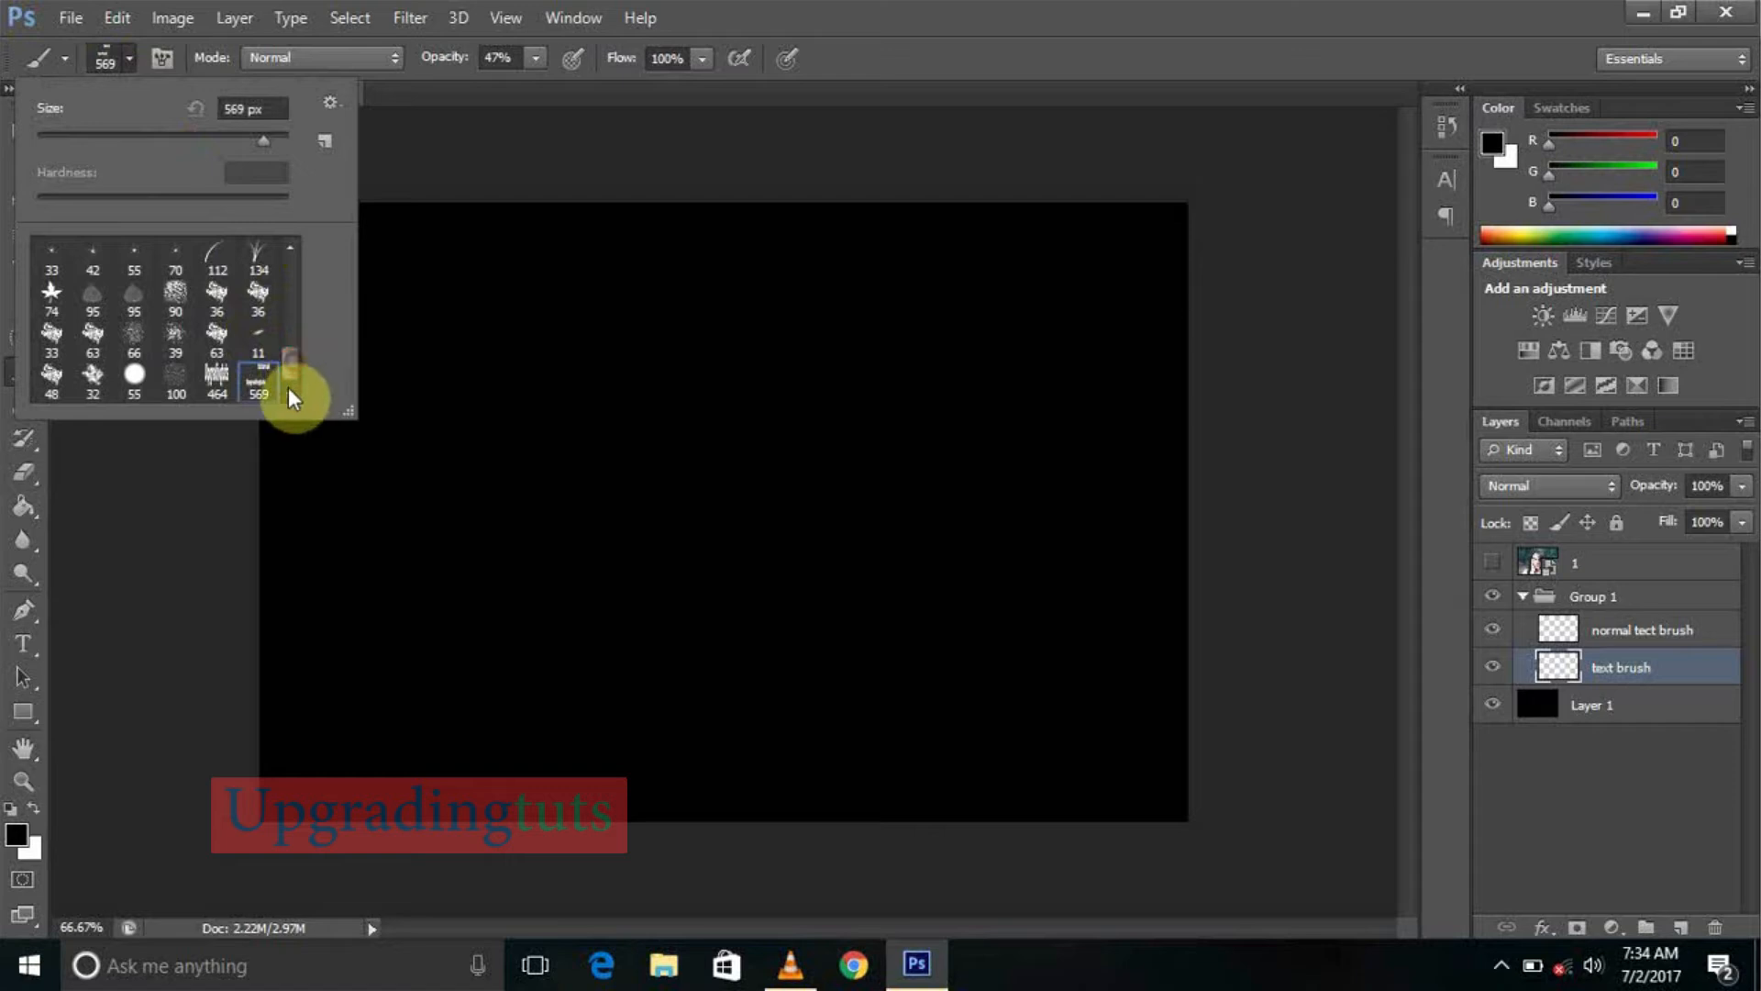
{"action": "left_click", "coordinate": [217, 378]}
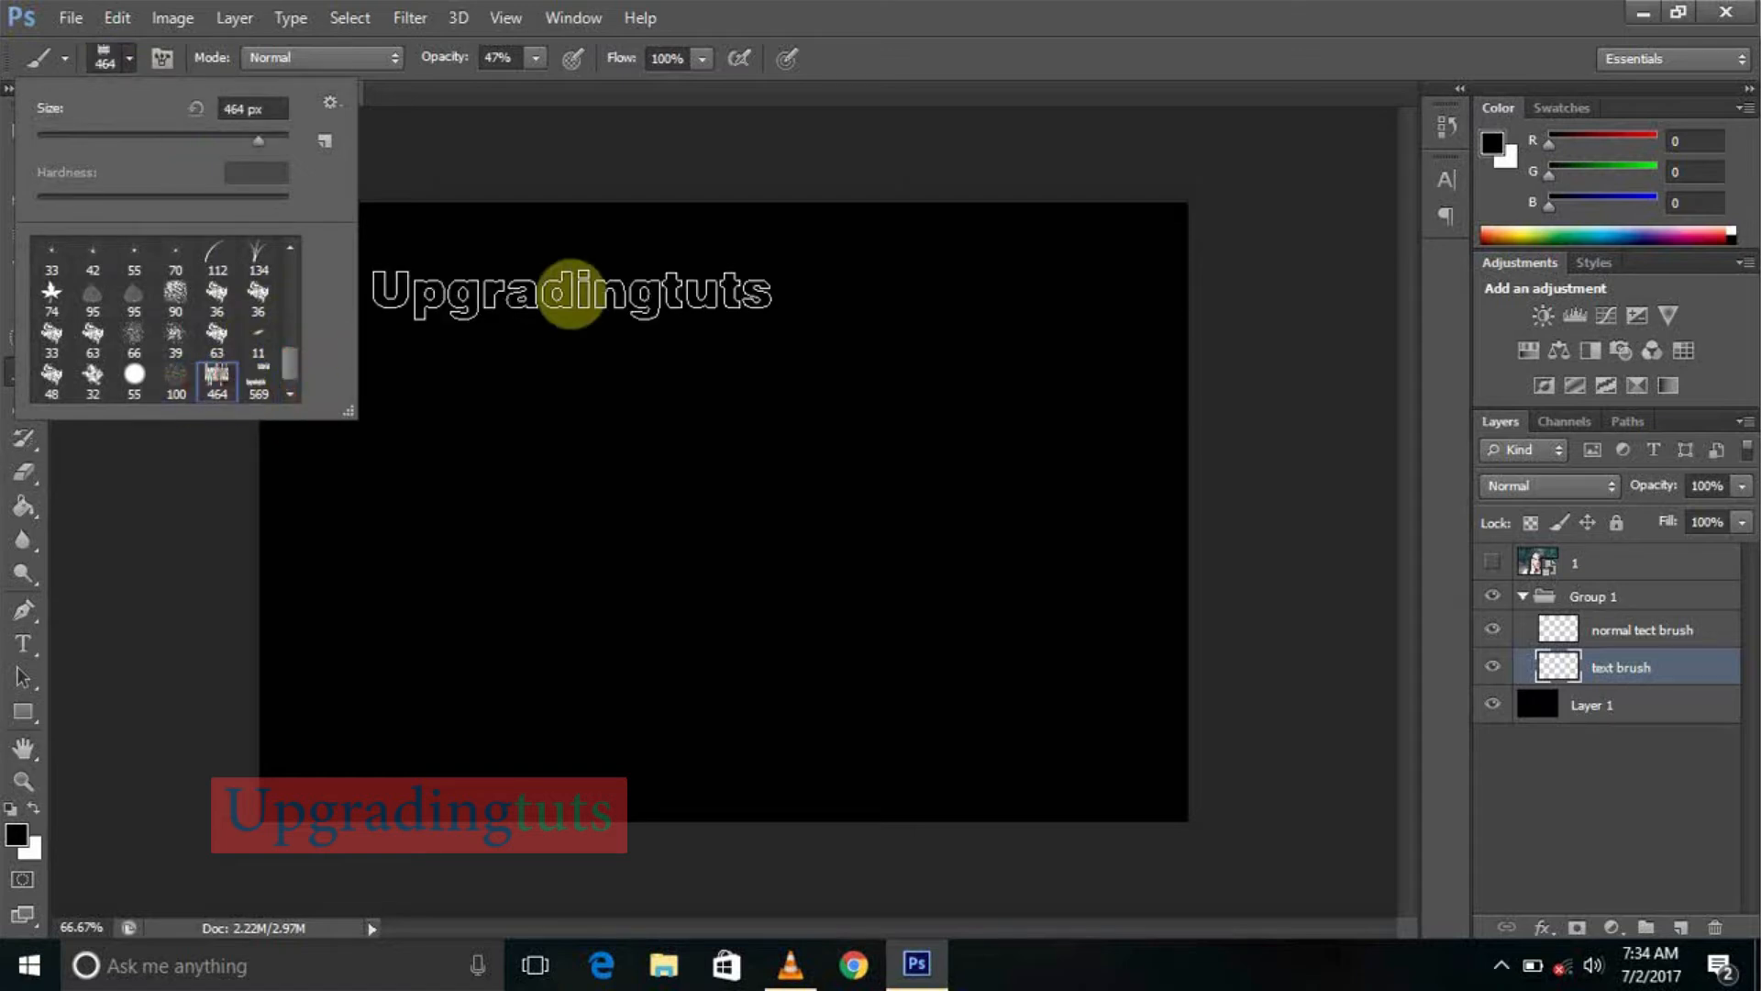
Stamp the text brush once in black near the canvas centre and swap the foreground color to white
{"action": "left_click", "coordinate": [653, 130]}
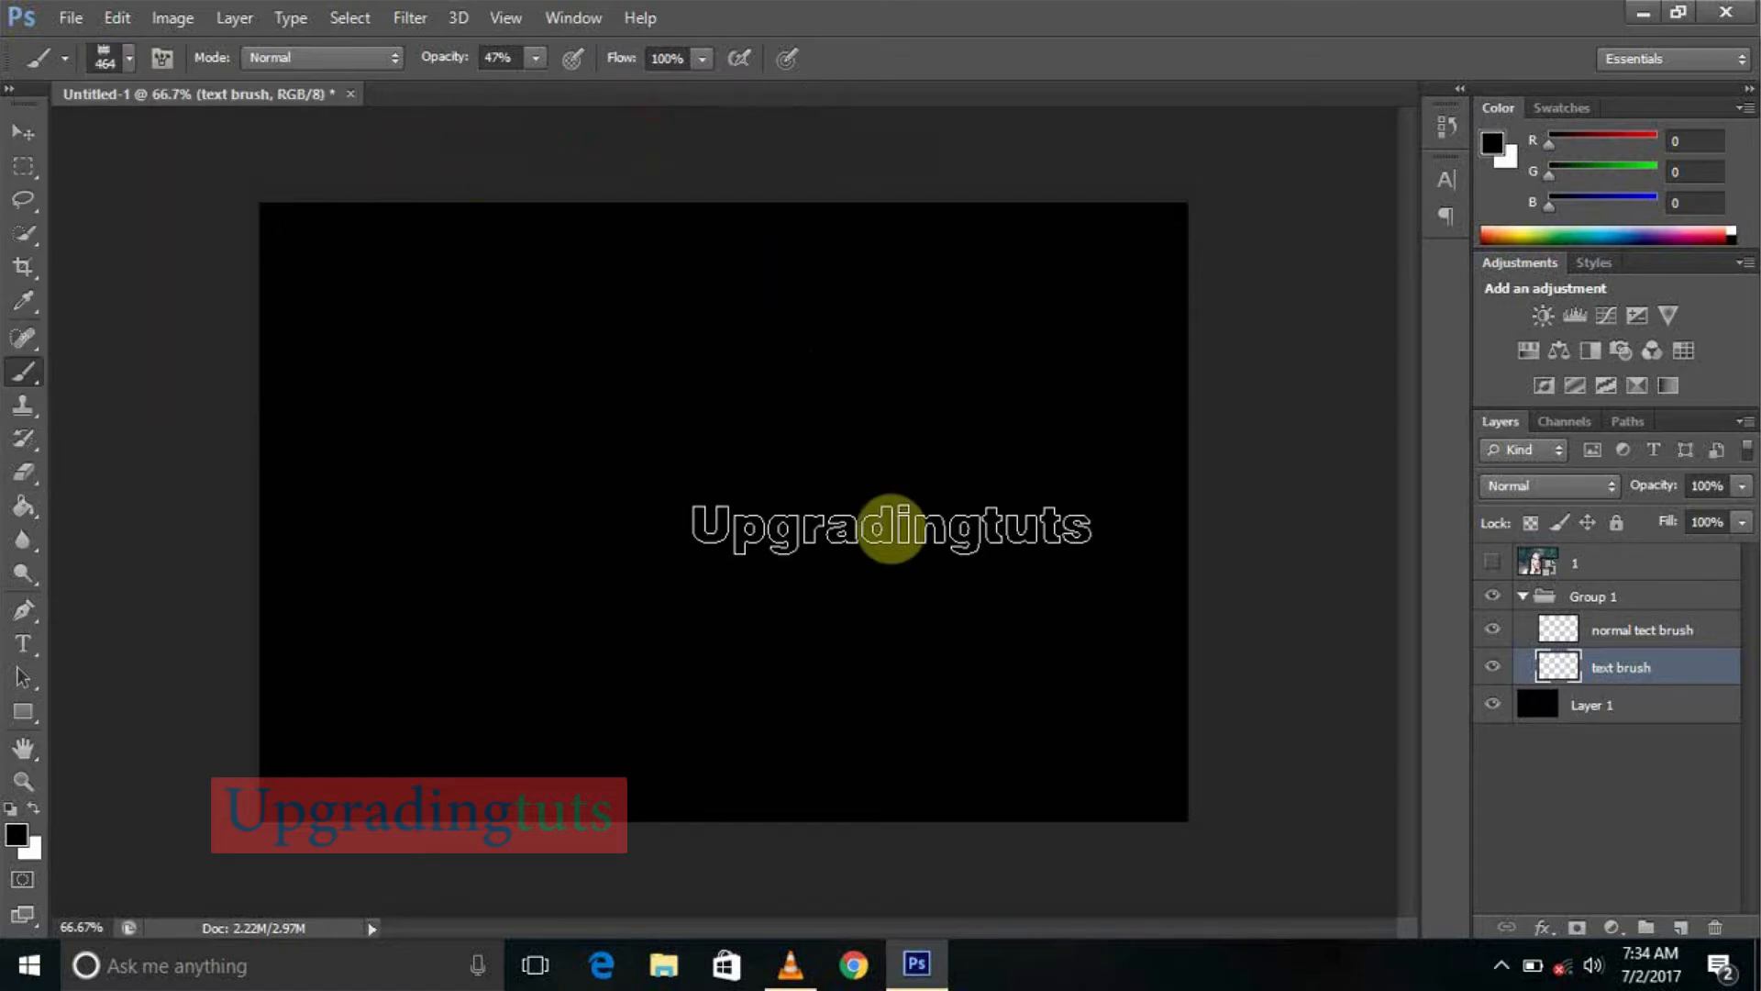
{"action": "left_click", "coordinate": [890, 530]}
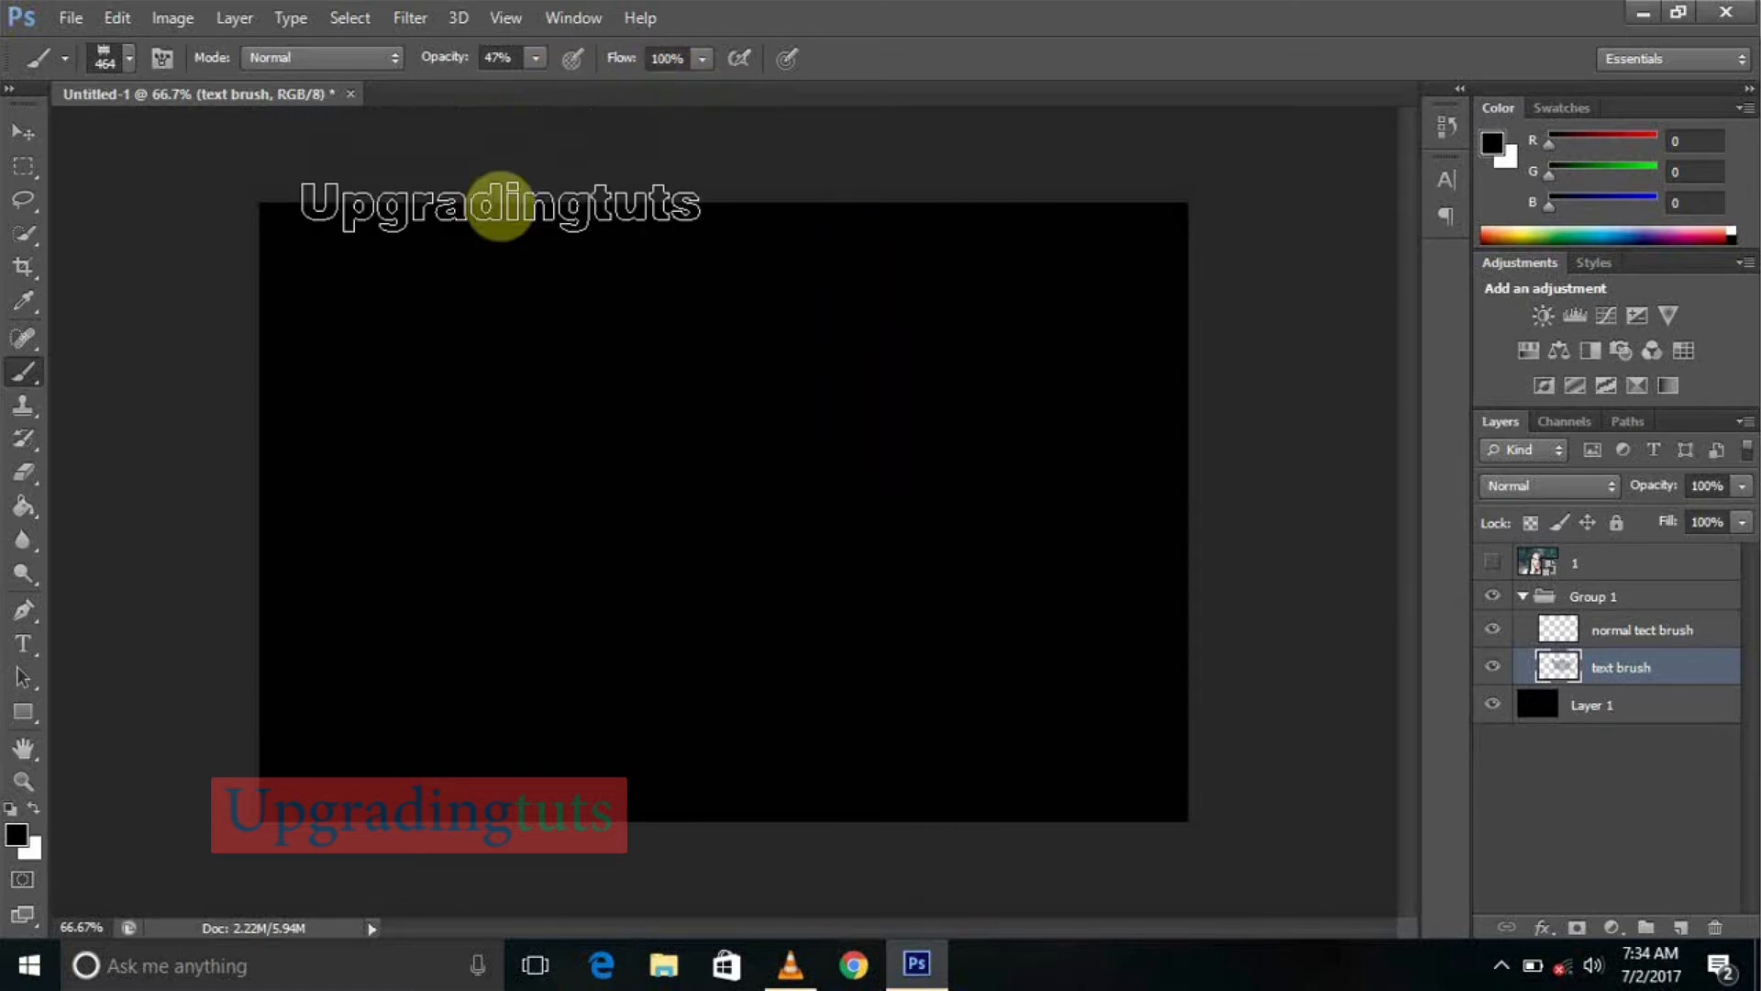
{"action": "left_click", "coordinate": [34, 810]}
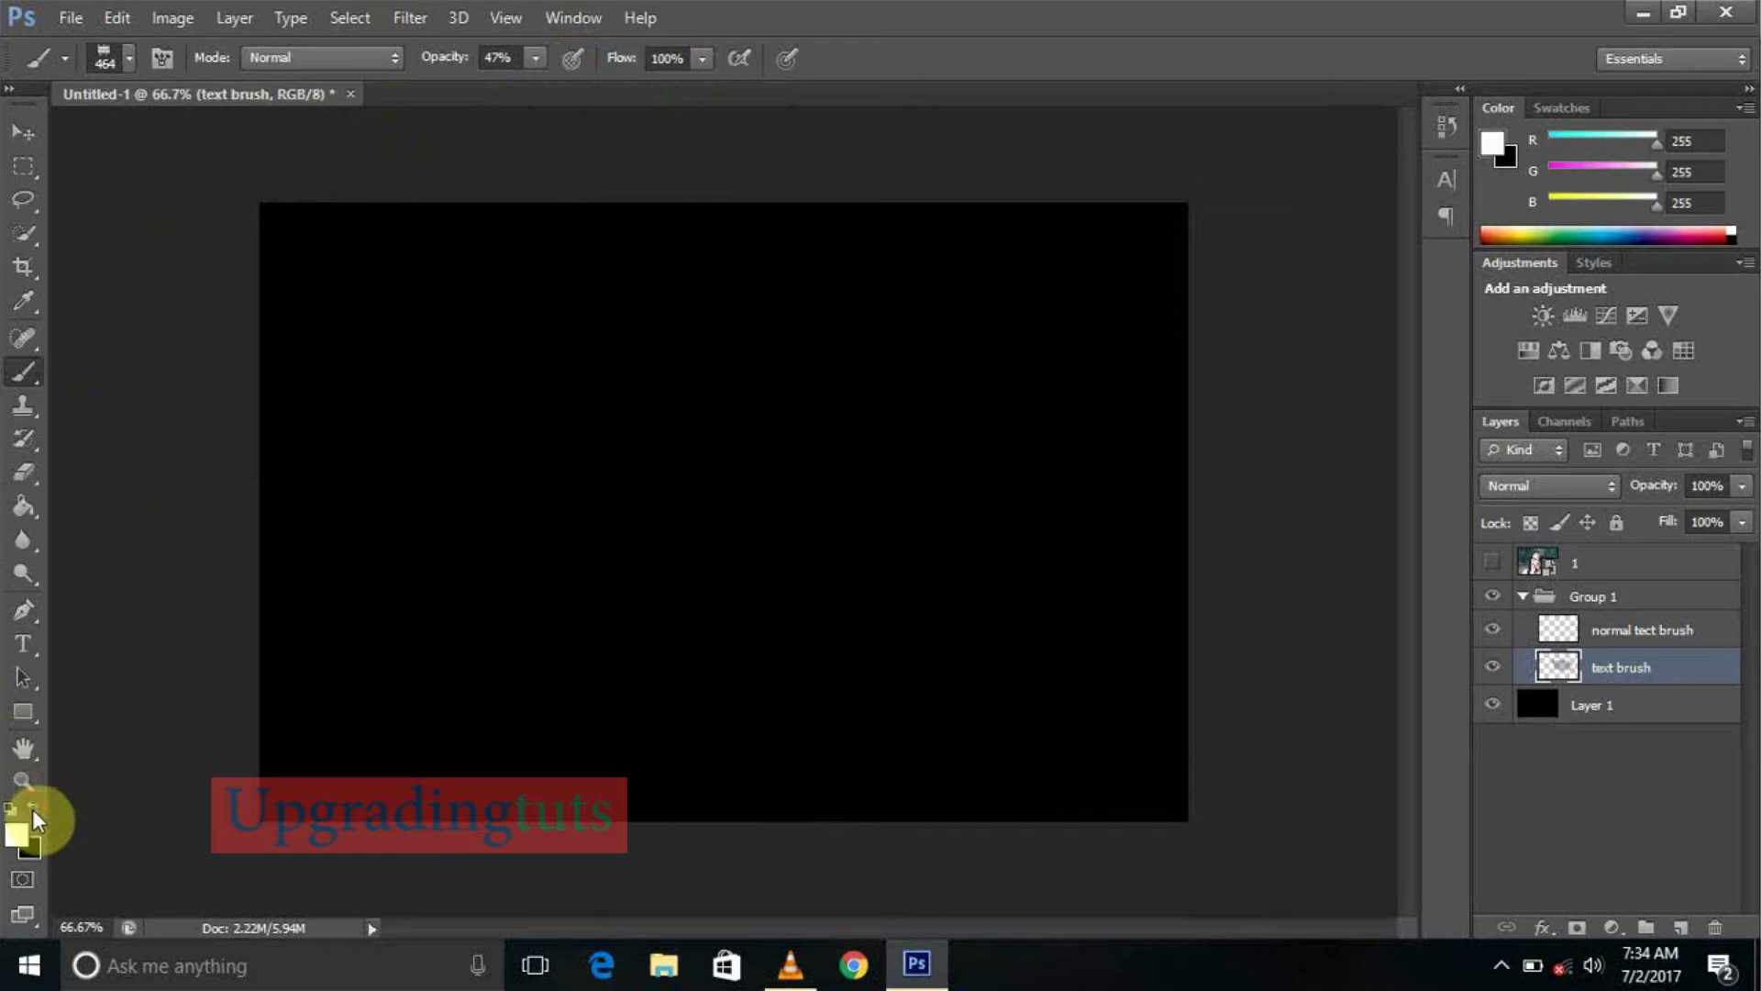
{"action": "key", "text": "alt+BackSpace"}
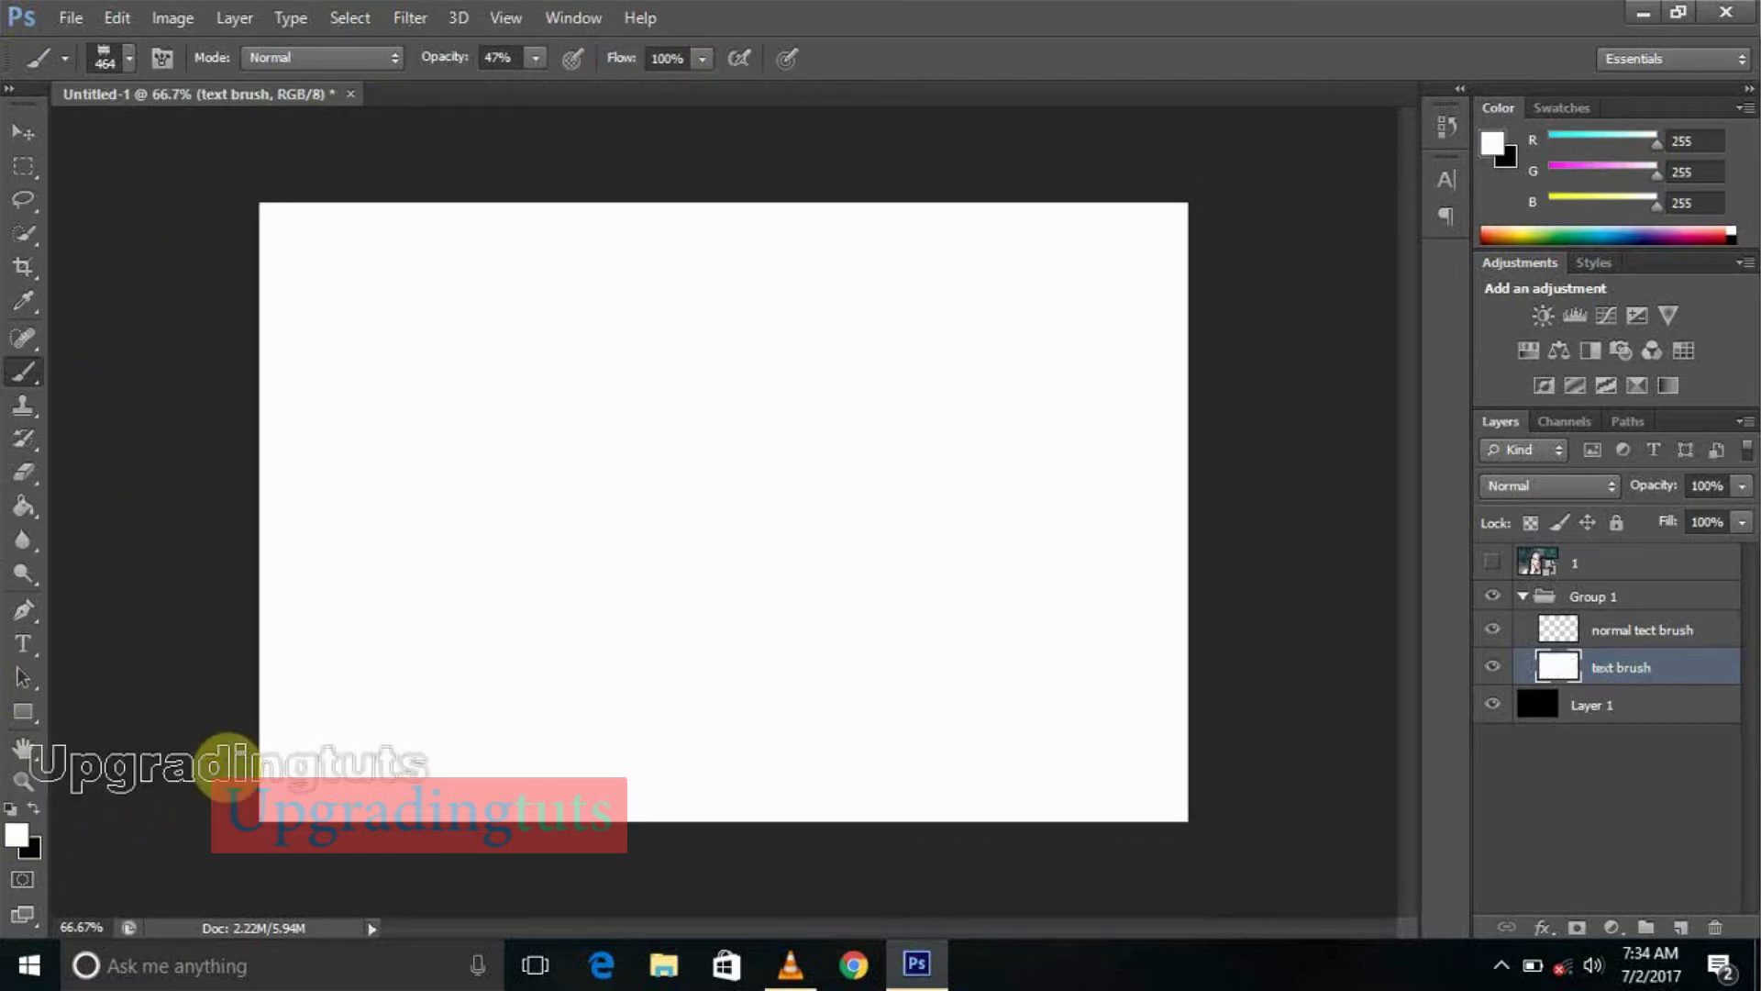
{"action": "key", "text": "ctrl+z"}
{"action": "left_click", "coordinate": [872, 295]}
{"action": "mouse_move", "coordinate": [893, 410]}
{"action": "left_mouse_down"}
{"action": "mouse_move", "coordinate": [902, 555]}
{"action": "mouse_move", "coordinate": [817, 426]}
{"action": "mouse_move", "coordinate": [725, 571]}
{"action": "mouse_move", "coordinate": [767, 712]}
{"action": "mouse_move", "coordinate": [726, 687]}
{"action": "mouse_move", "coordinate": [879, 360]}
{"action": "mouse_move", "coordinate": [928, 753]}
{"action": "mouse_move", "coordinate": [917, 347]}
{"action": "mouse_move", "coordinate": [553, 353]}
{"action": "mouse_move", "coordinate": [642, 676]}
{"action": "left_mouse_up"}
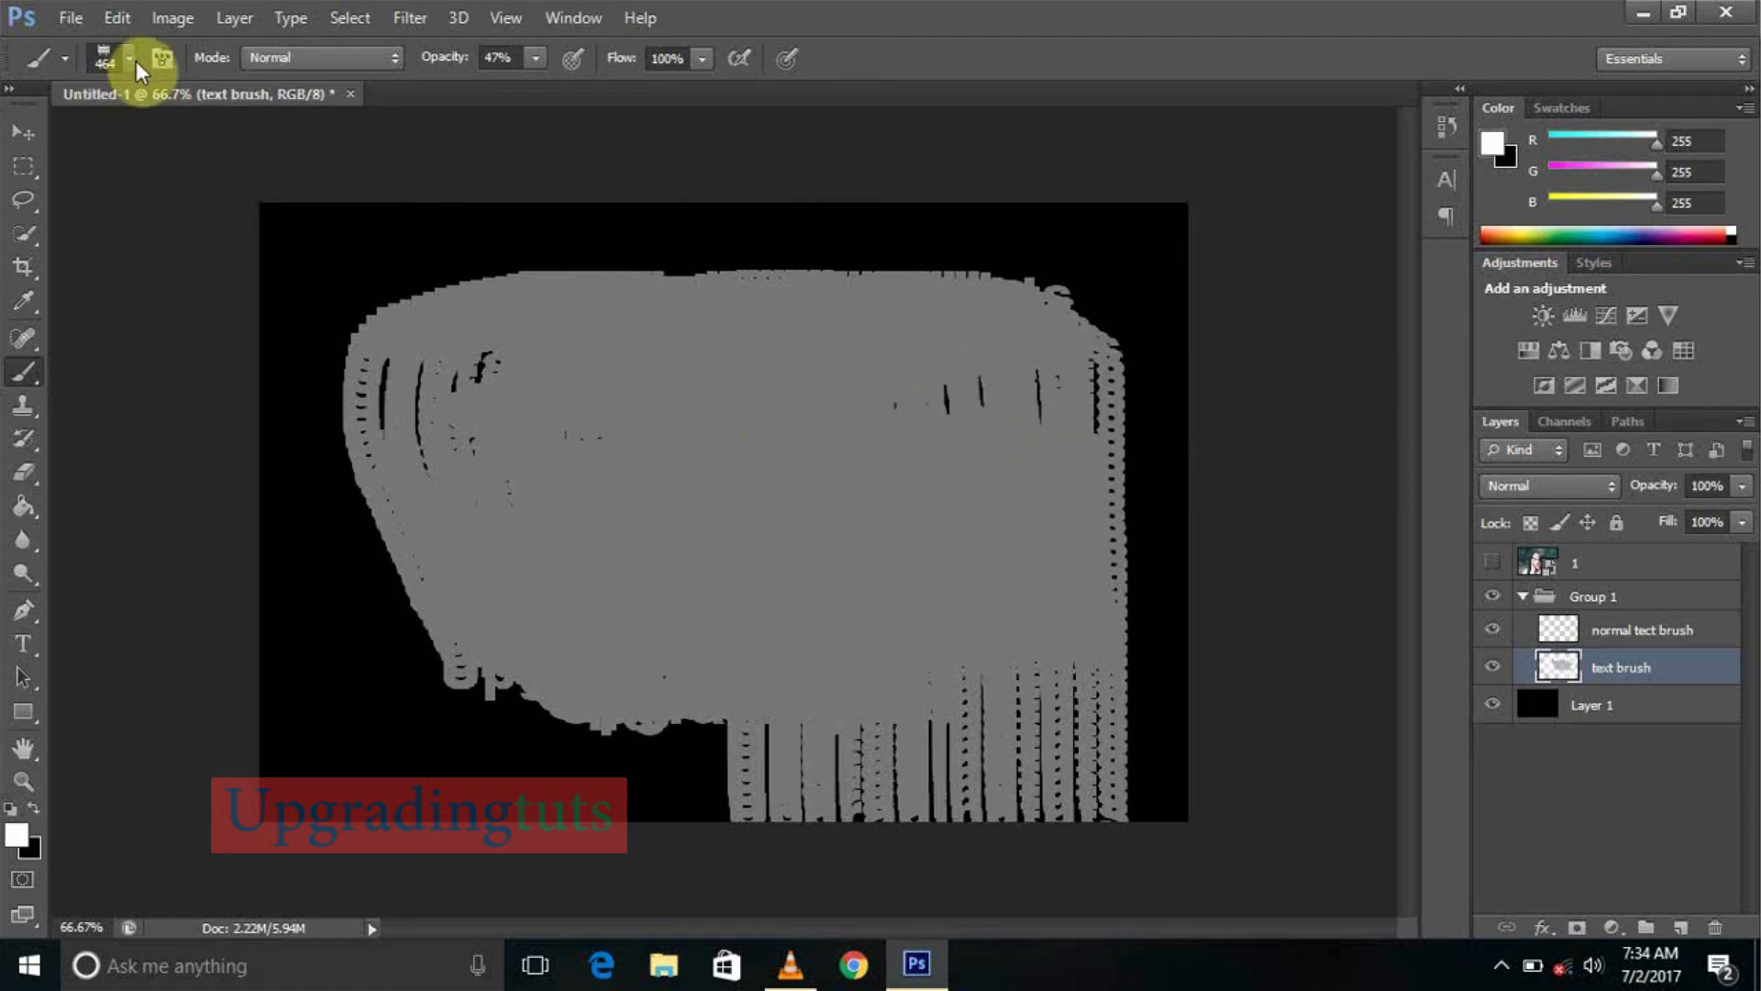
{"action": "key", "text": "ctrl+z"}
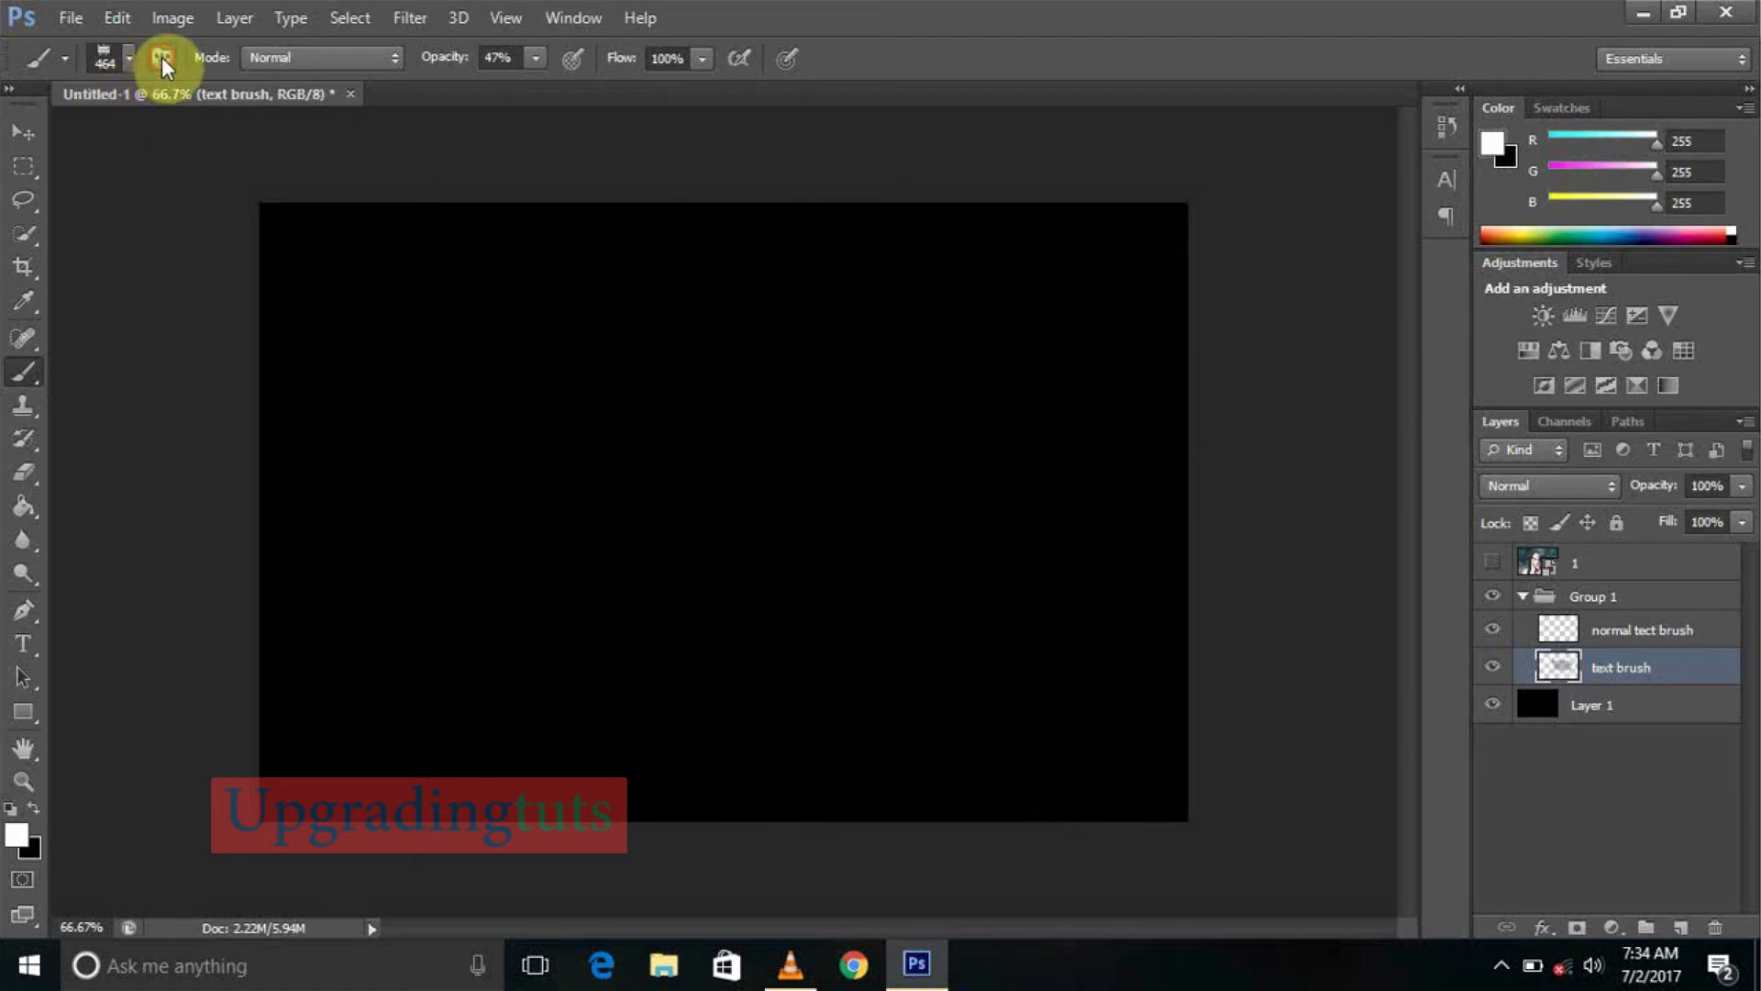
Widen the text brush's tip spacing and enable Shape Dynamics with 29% roundness jitter and 30% minimum roundness
{"action": "left_click", "coordinate": [162, 57]}
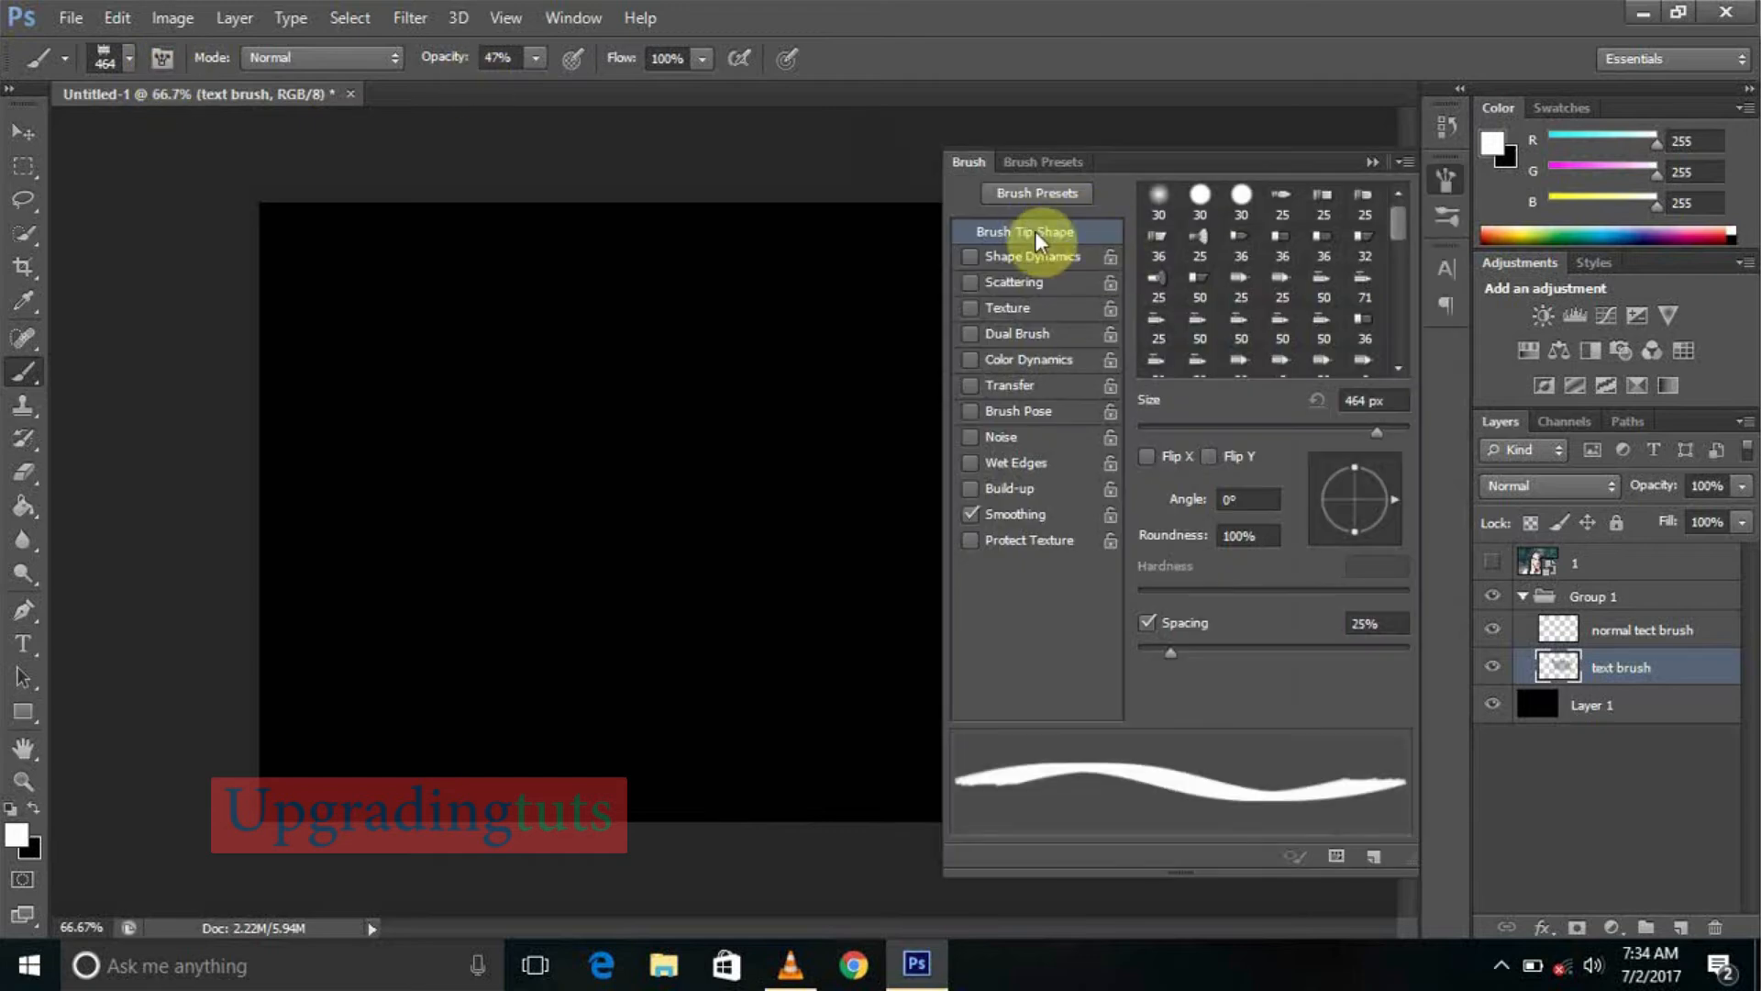
{"action": "left_click_drag", "start_coordinate": [1170, 655], "coordinate": [1387, 659]}
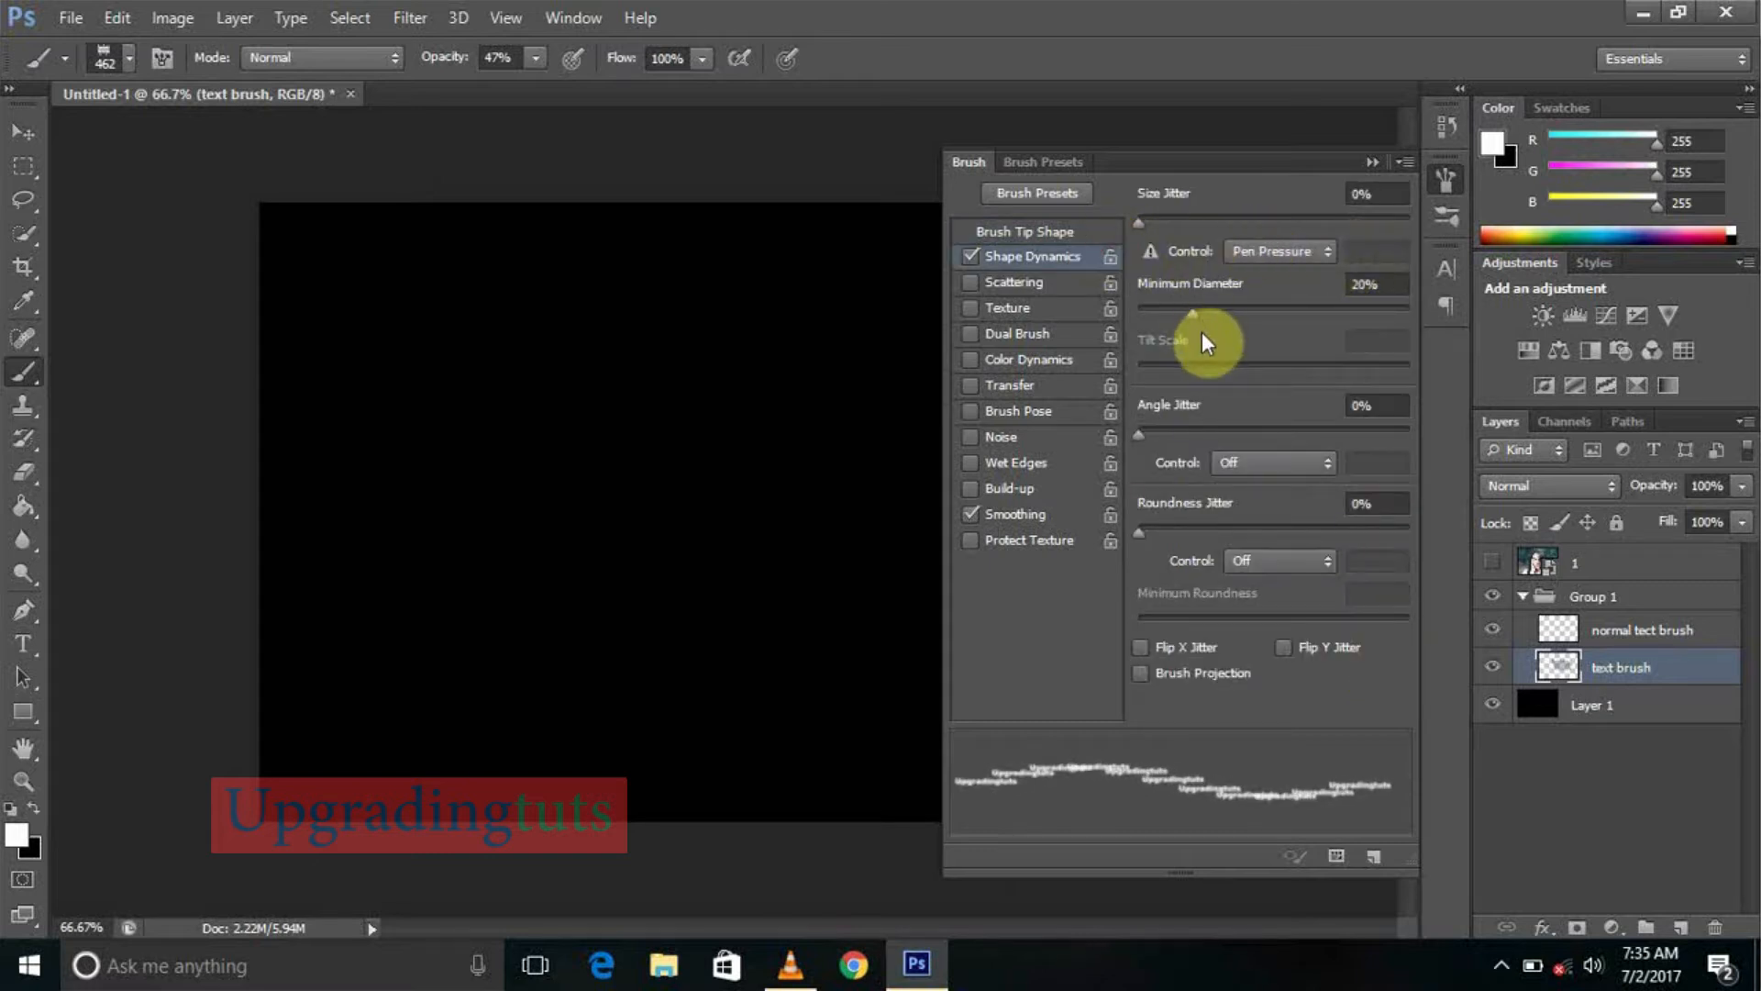
{"action": "mouse_move", "coordinate": [1141, 437]}
{"action": "left_mouse_down"}
{"action": "mouse_move", "coordinate": [1345, 433]}
{"action": "mouse_move", "coordinate": [1125, 447]}
{"action": "left_mouse_up"}
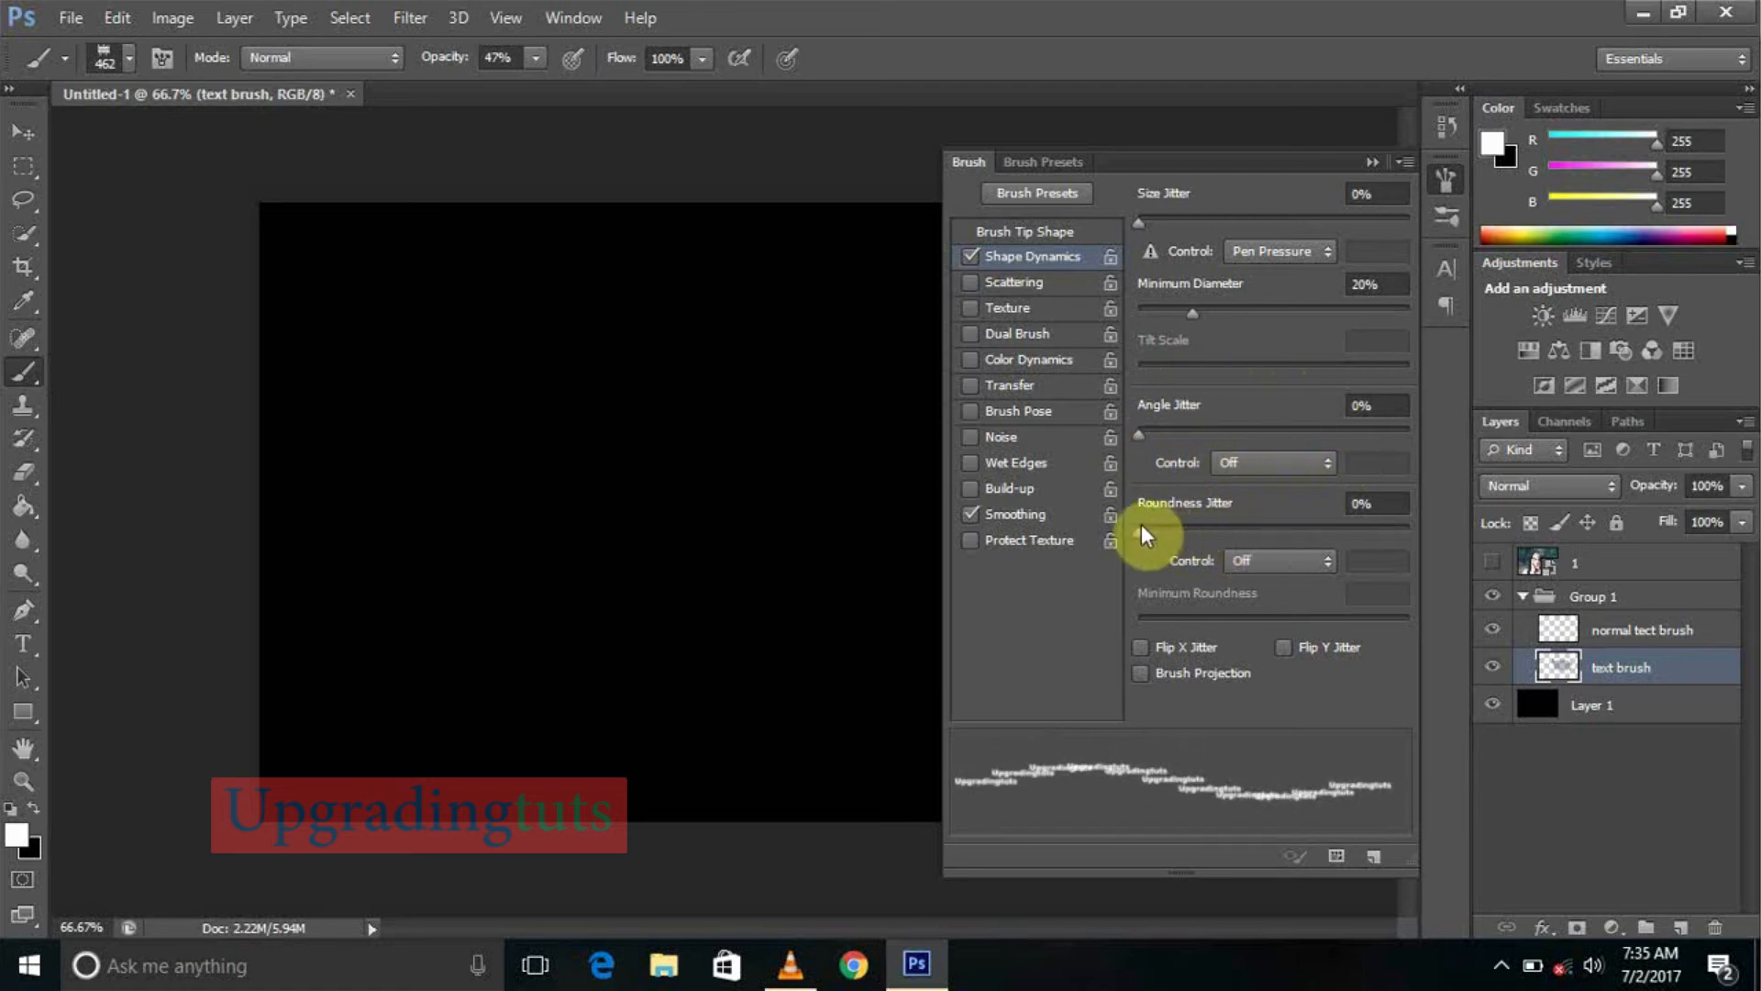
{"action": "mouse_move", "coordinate": [1140, 532]}
{"action": "left_mouse_down"}
{"action": "mouse_move", "coordinate": [1197, 499]}
{"action": "mouse_move", "coordinate": [1167, 520]}
{"action": "left_mouse_up"}
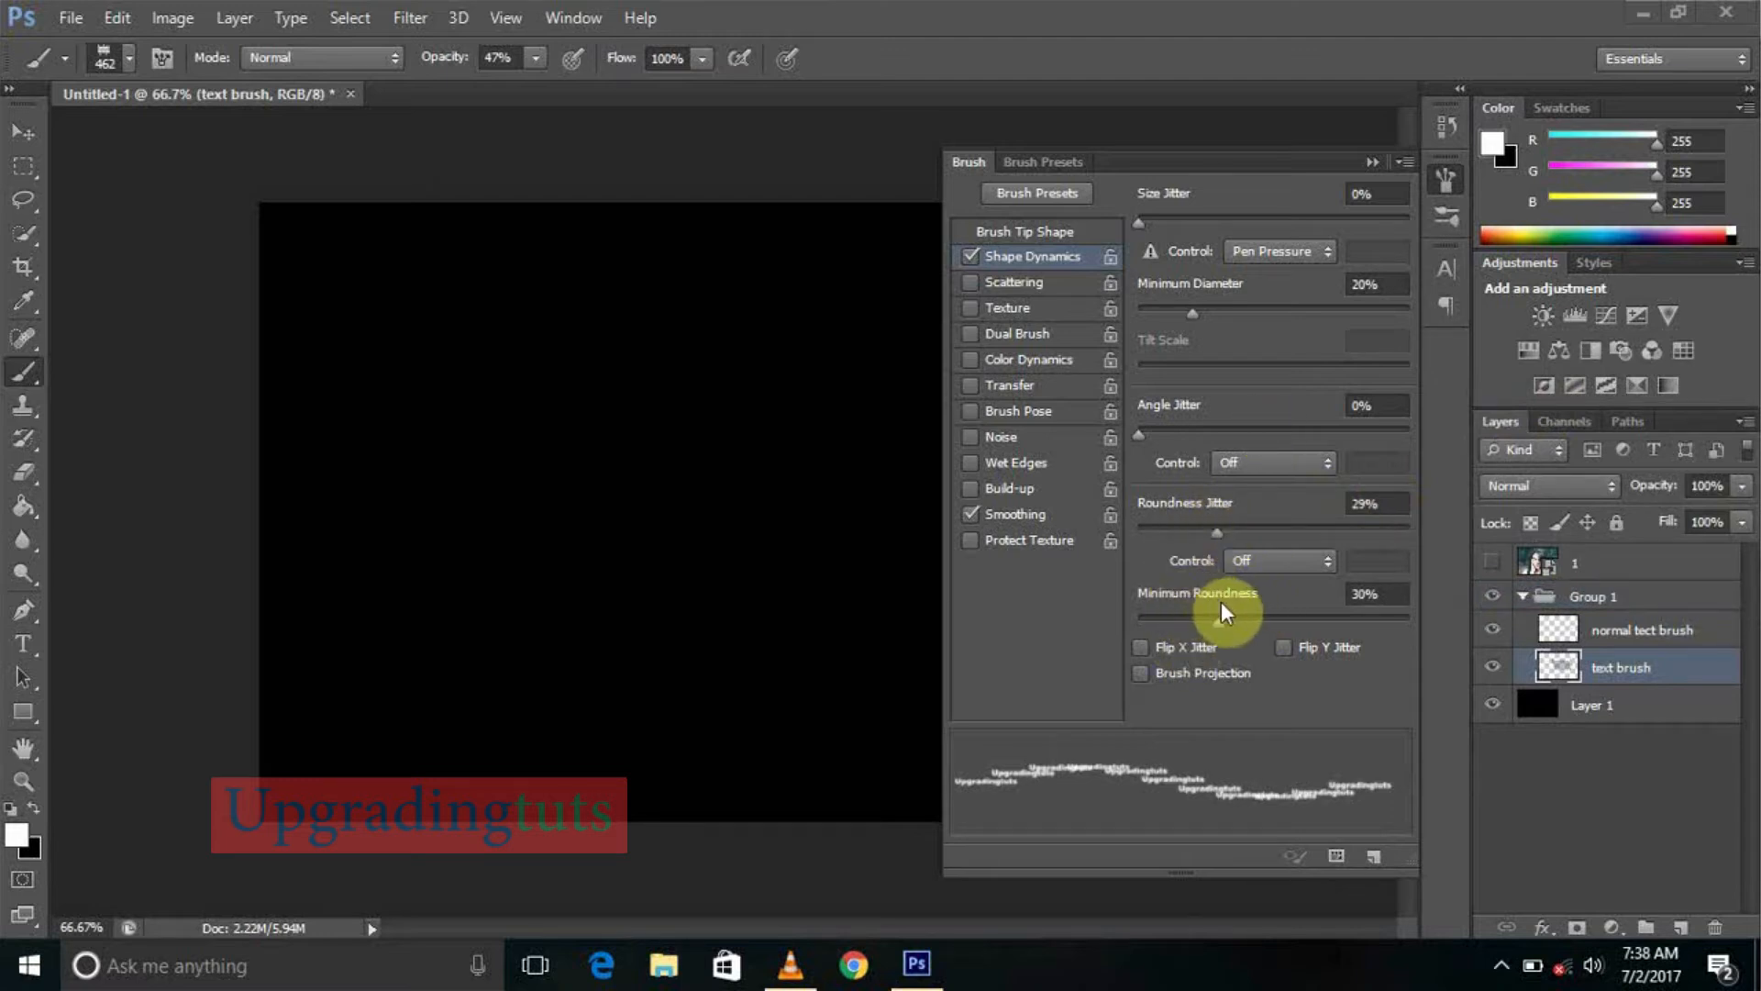
Enable Scattering for the text brush with 210% scatter, a count of 6 and 79% count jitter
{"action": "left_click", "coordinate": [1010, 283]}
{"action": "mouse_move", "coordinate": [1140, 218]}
{"action": "left_mouse_down"}
{"action": "mouse_move", "coordinate": [1183, 240]}
{"action": "mouse_move", "coordinate": [1157, 241]}
{"action": "mouse_move", "coordinate": [1227, 228]}
{"action": "mouse_move", "coordinate": [1195, 229]}
{"action": "left_mouse_up"}
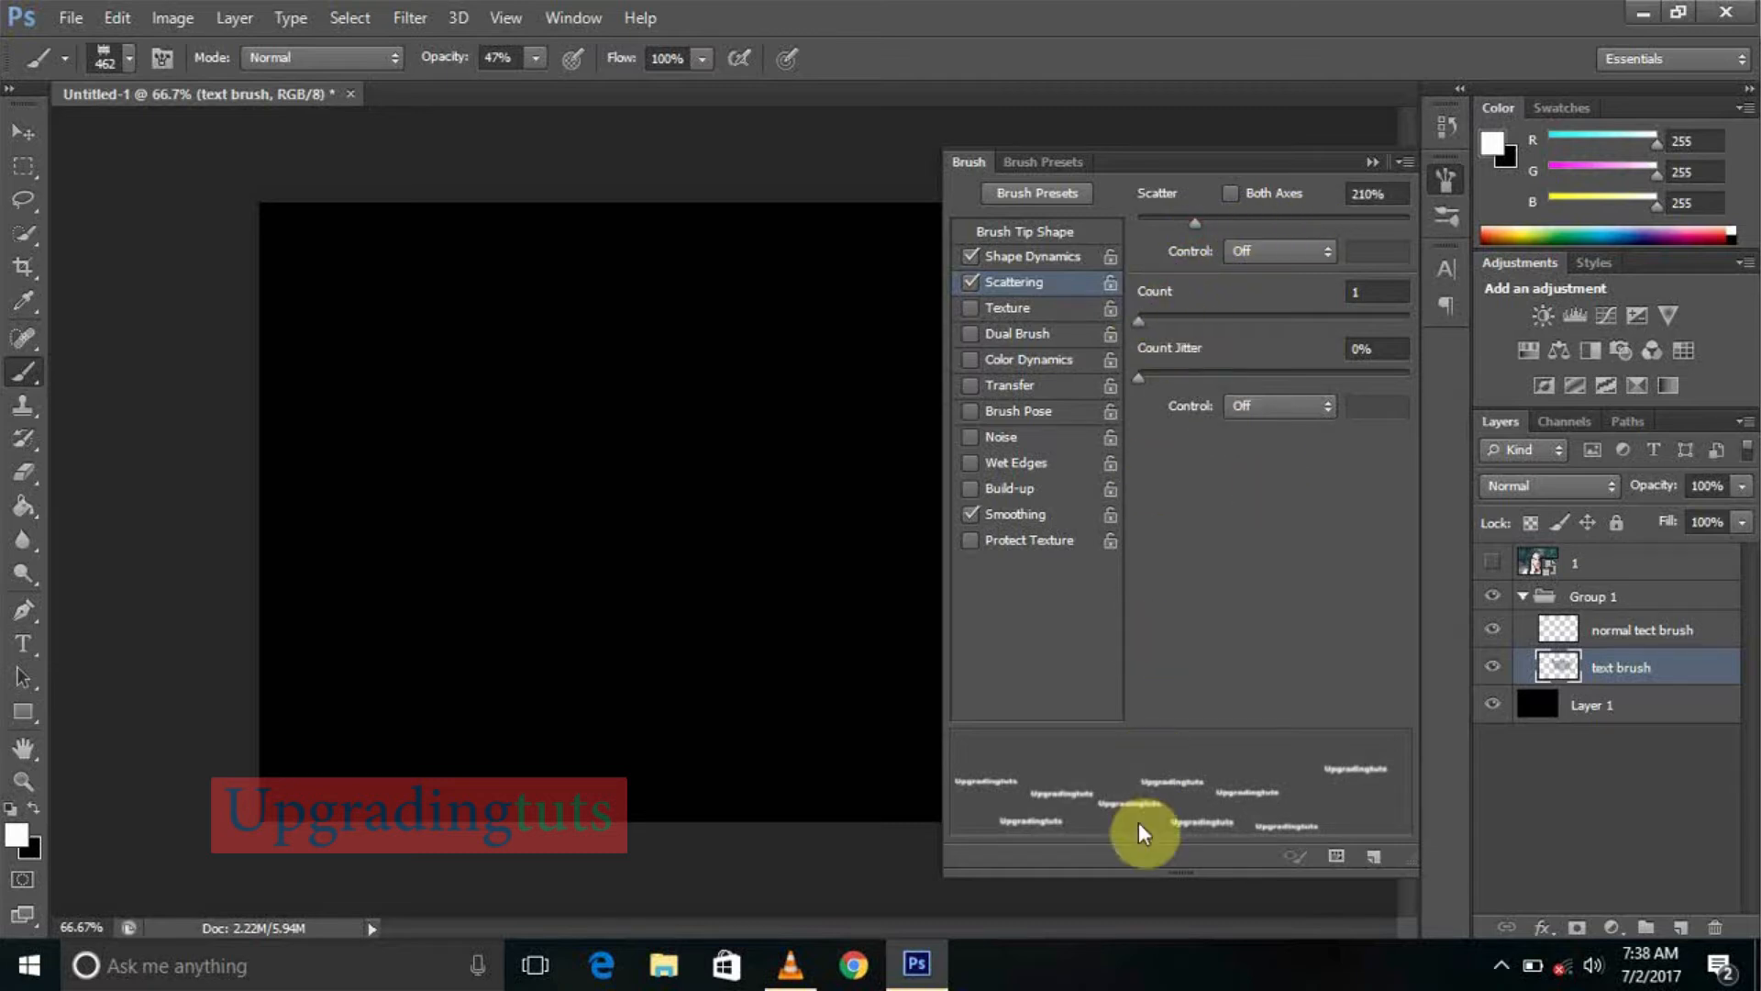
{"action": "mouse_move", "coordinate": [1140, 323]}
{"action": "left_mouse_down"}
{"action": "mouse_move", "coordinate": [1257, 337]}
{"action": "mouse_move", "coordinate": [1233, 339]}
{"action": "left_mouse_up"}
{"action": "left_click_drag", "start_coordinate": [1251, 339], "coordinate": [1317, 339]}
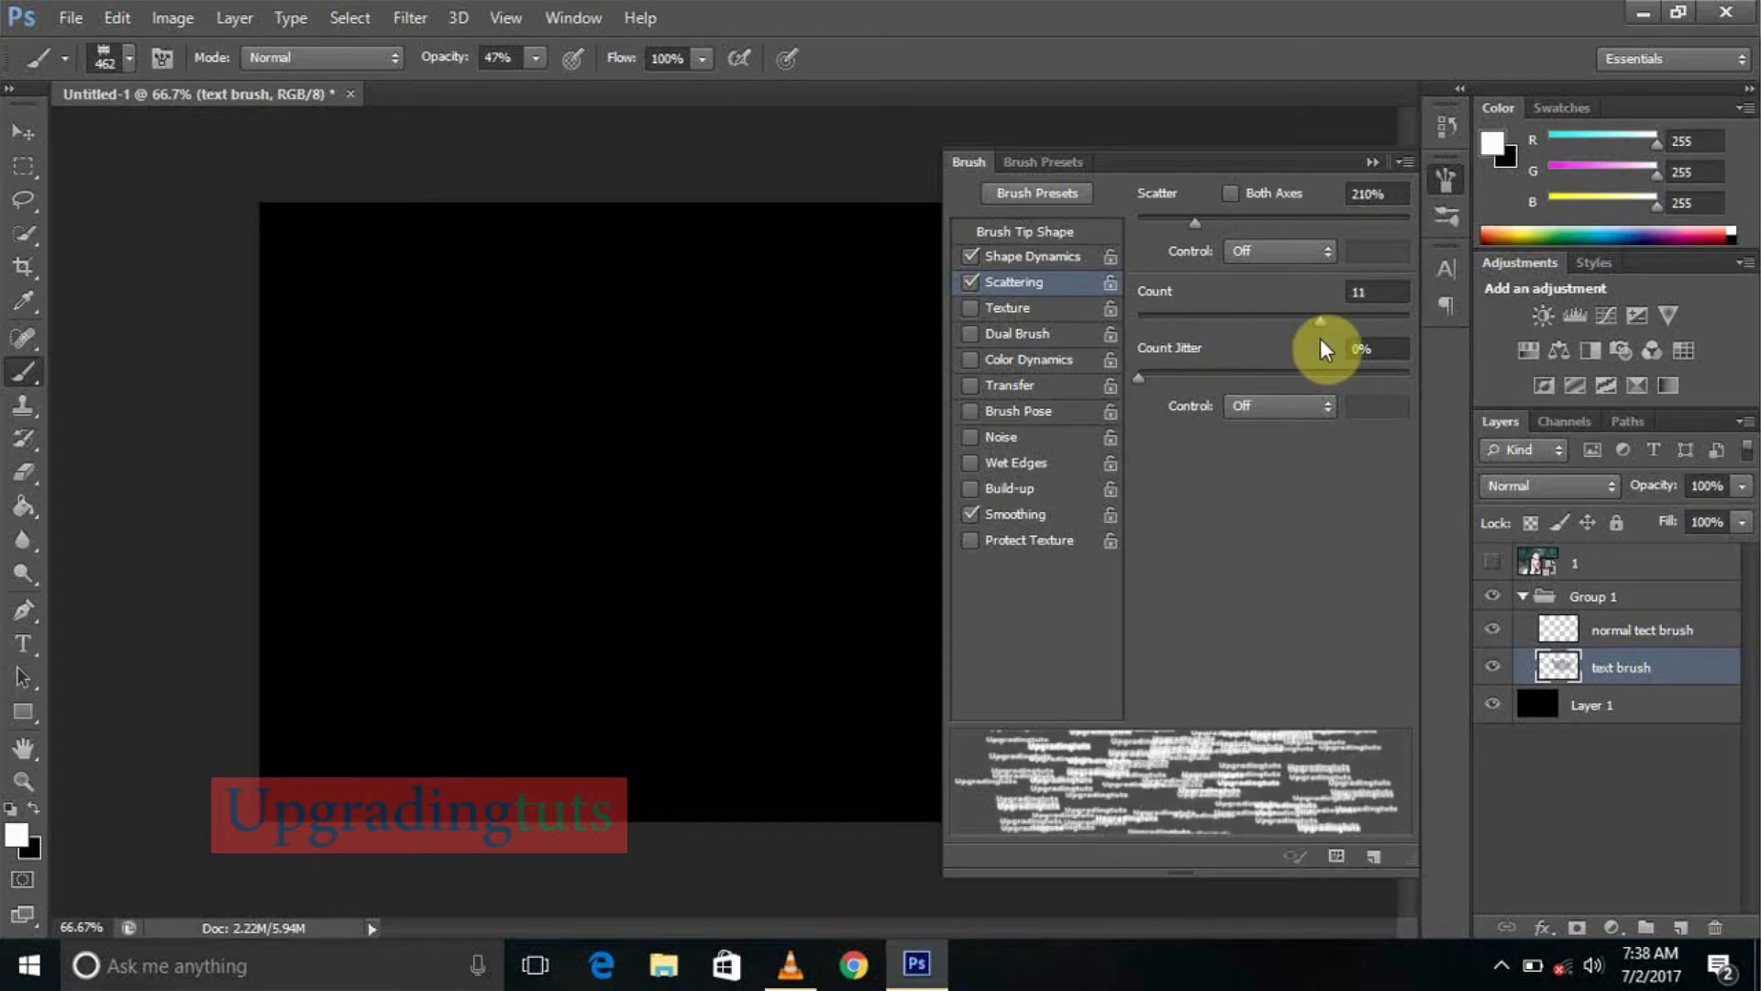
{"action": "mouse_move", "coordinate": [1140, 378]}
{"action": "left_mouse_down"}
{"action": "mouse_move", "coordinate": [1362, 376]}
{"action": "mouse_move", "coordinate": [1197, 378]}
{"action": "left_mouse_up"}
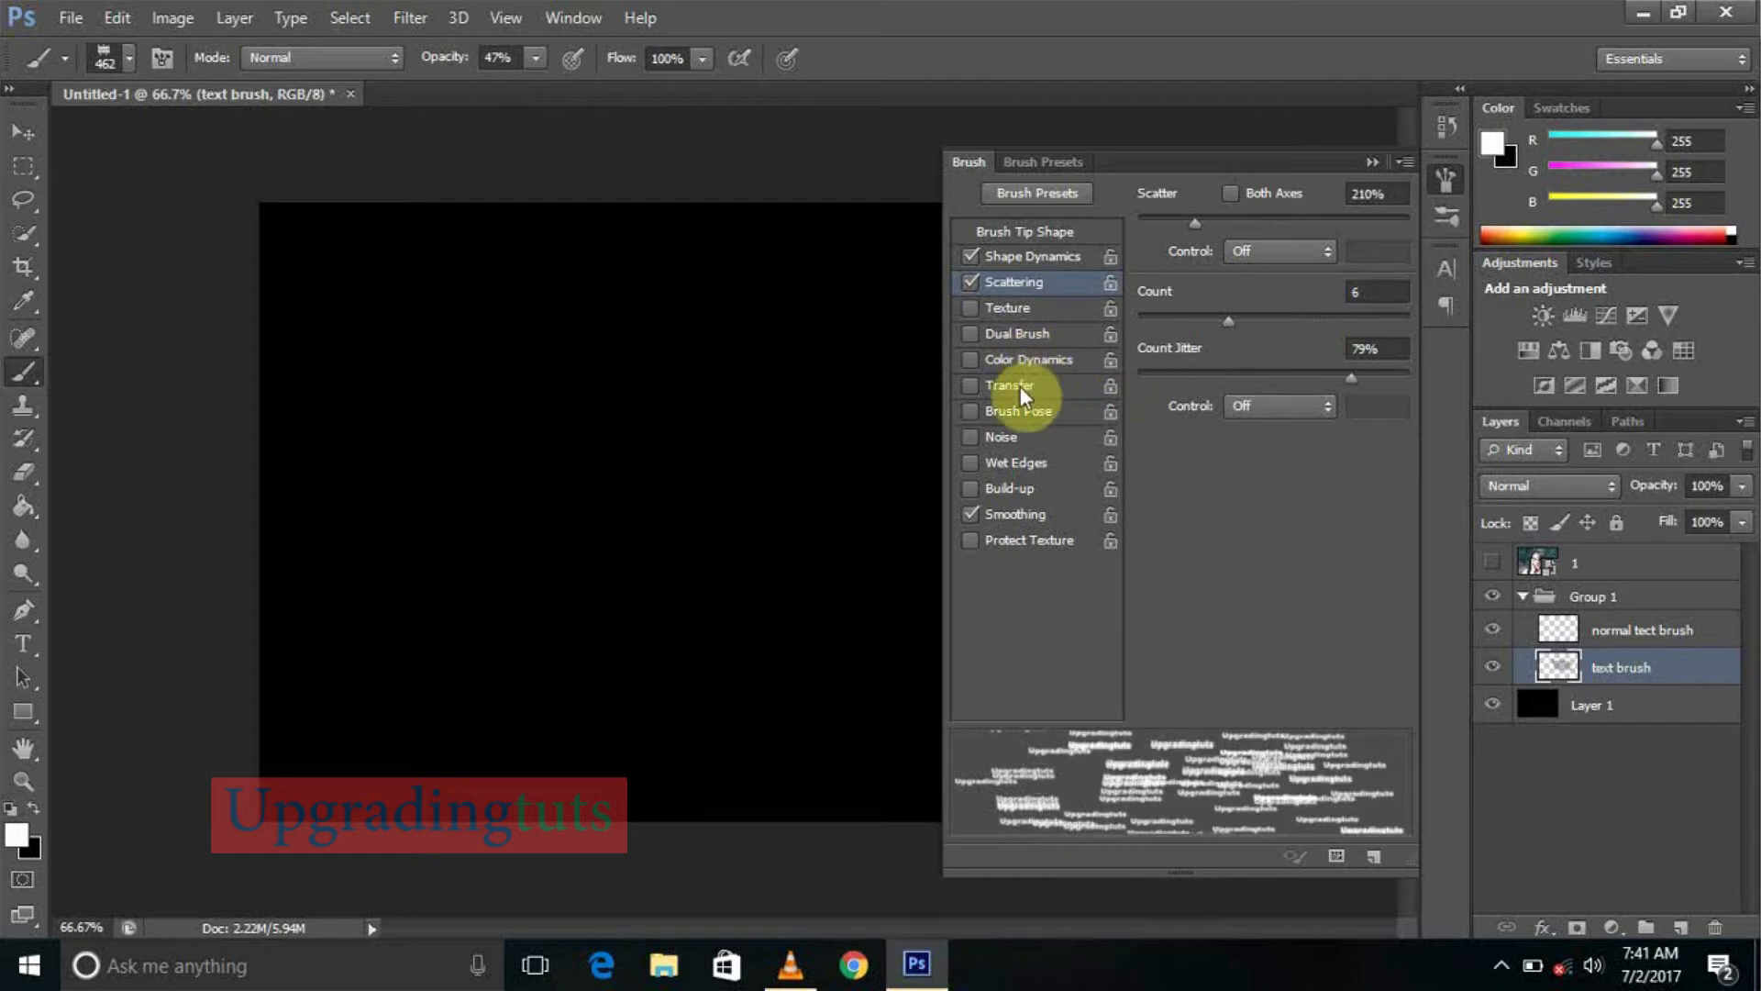
Enable Transfer with opacity jitter and flow jitter at 100%, and close the brush settings
{"action": "left_click", "coordinate": [1019, 387]}
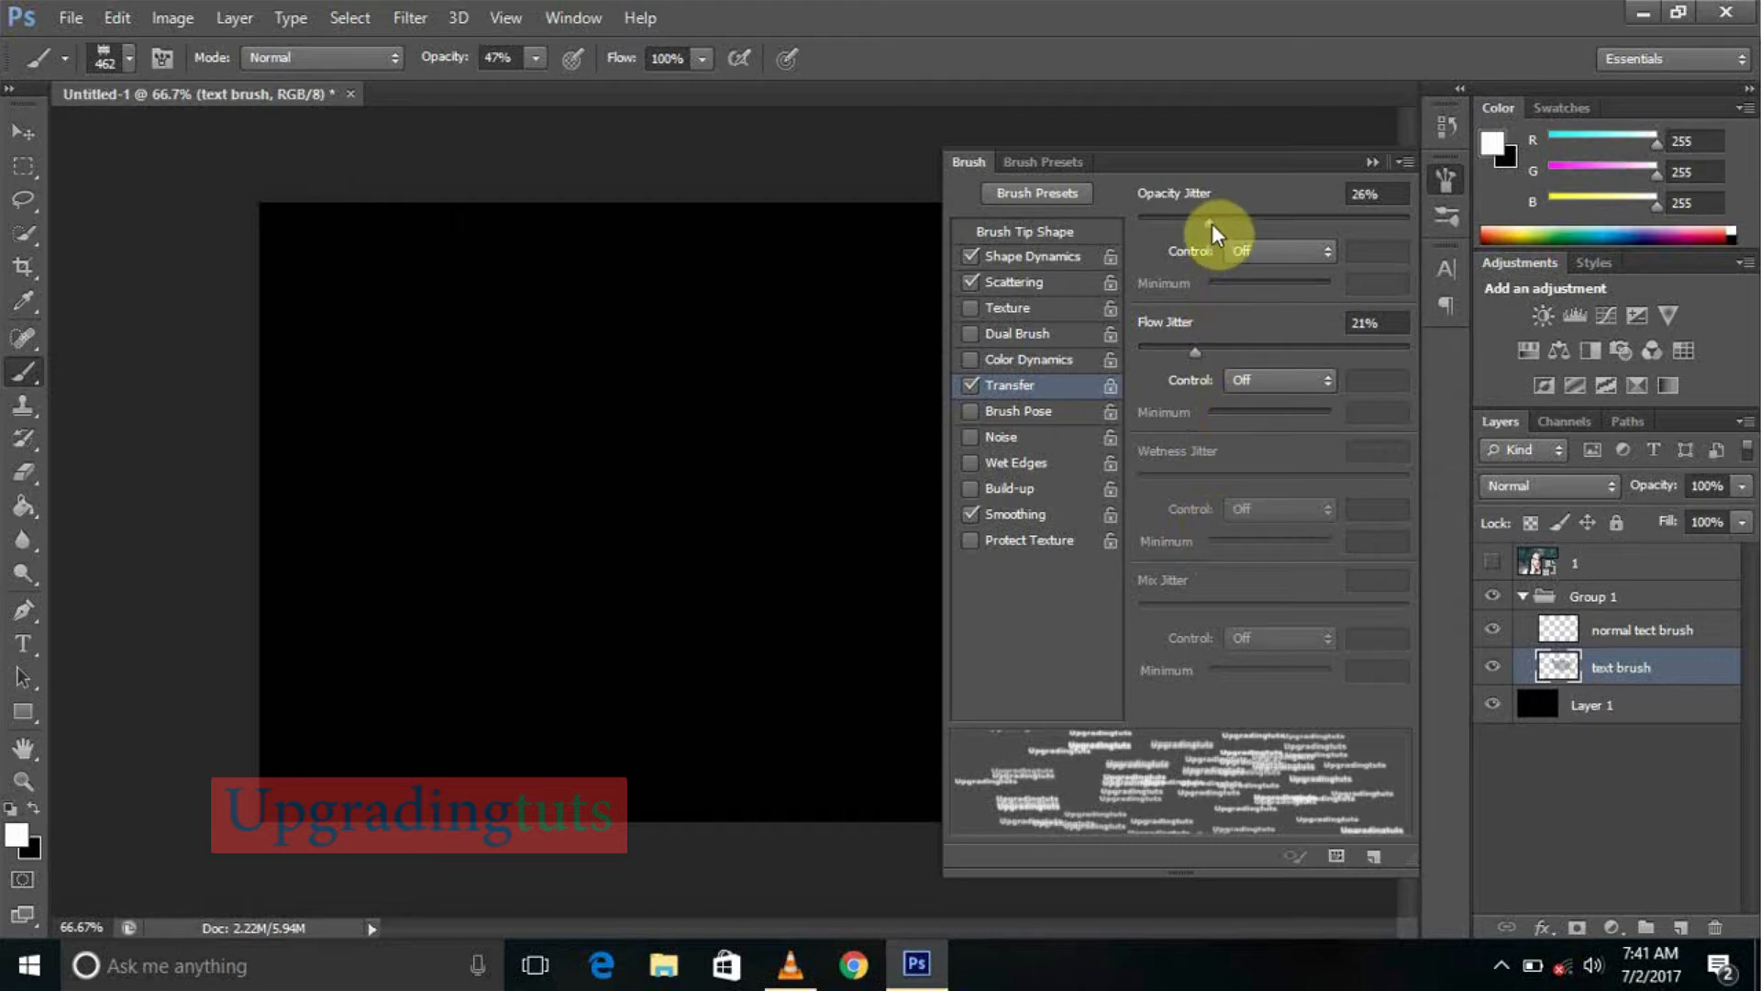
{"action": "left_click_drag", "start_coordinate": [1211, 223], "coordinate": [1408, 229]}
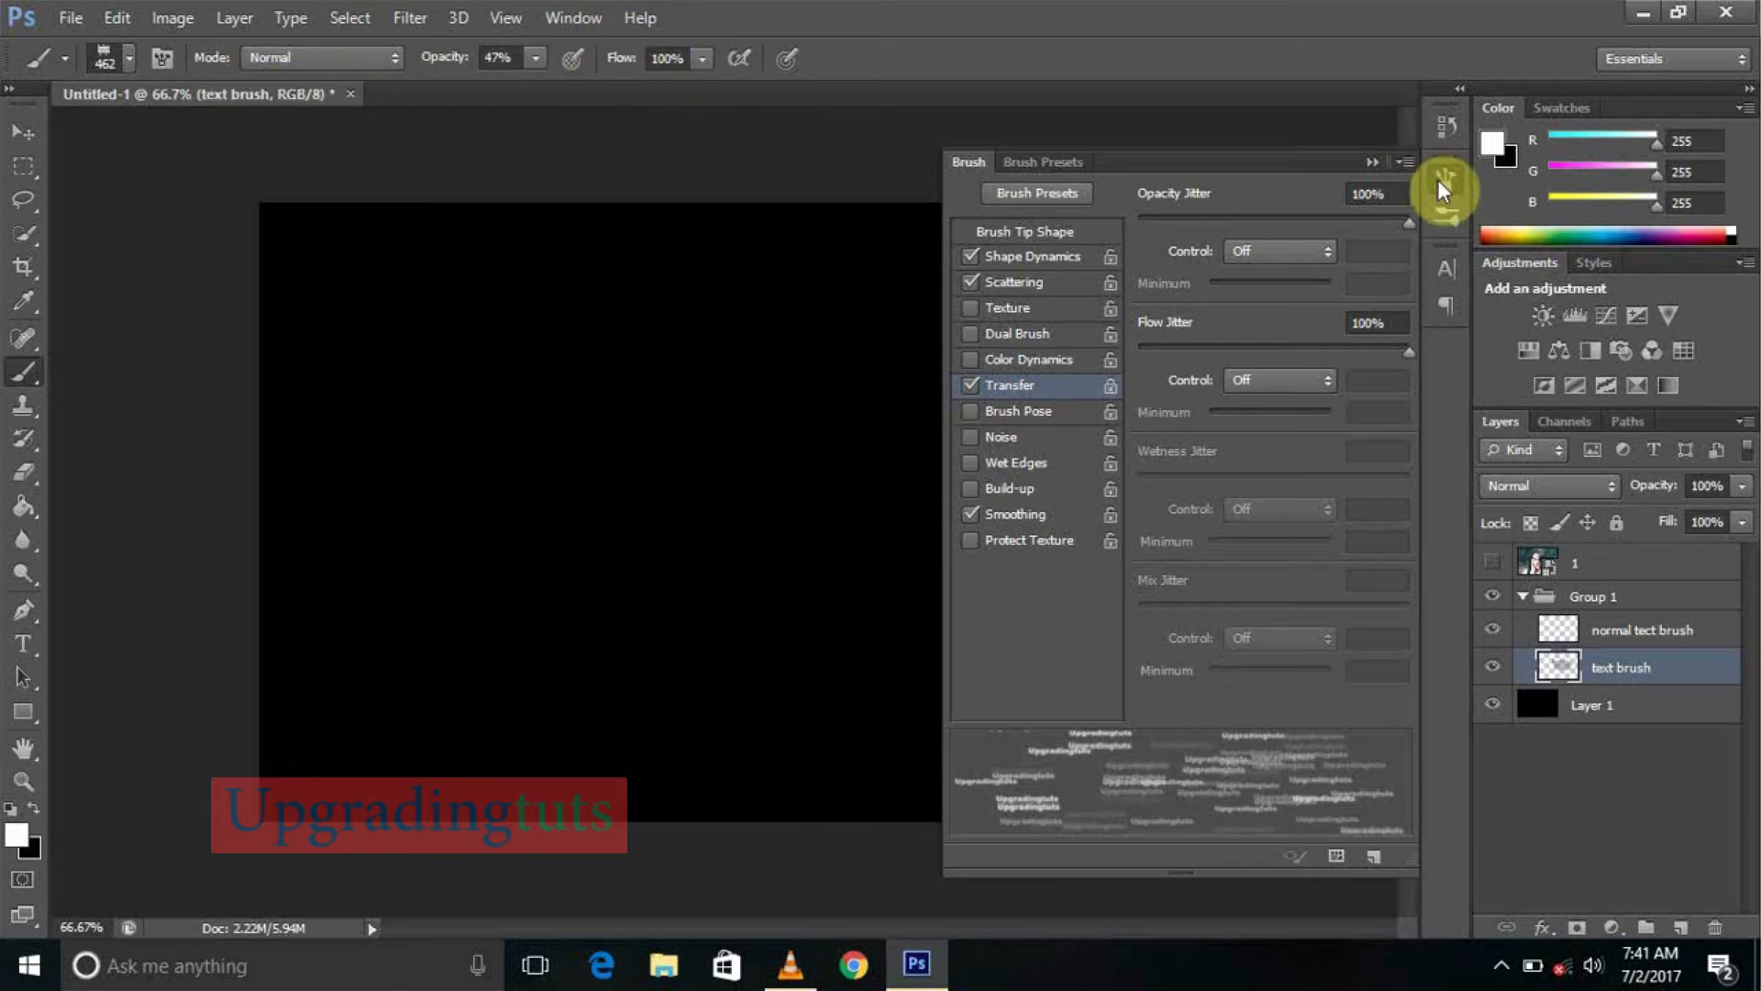
{"action": "left_click", "coordinate": [1403, 163]}
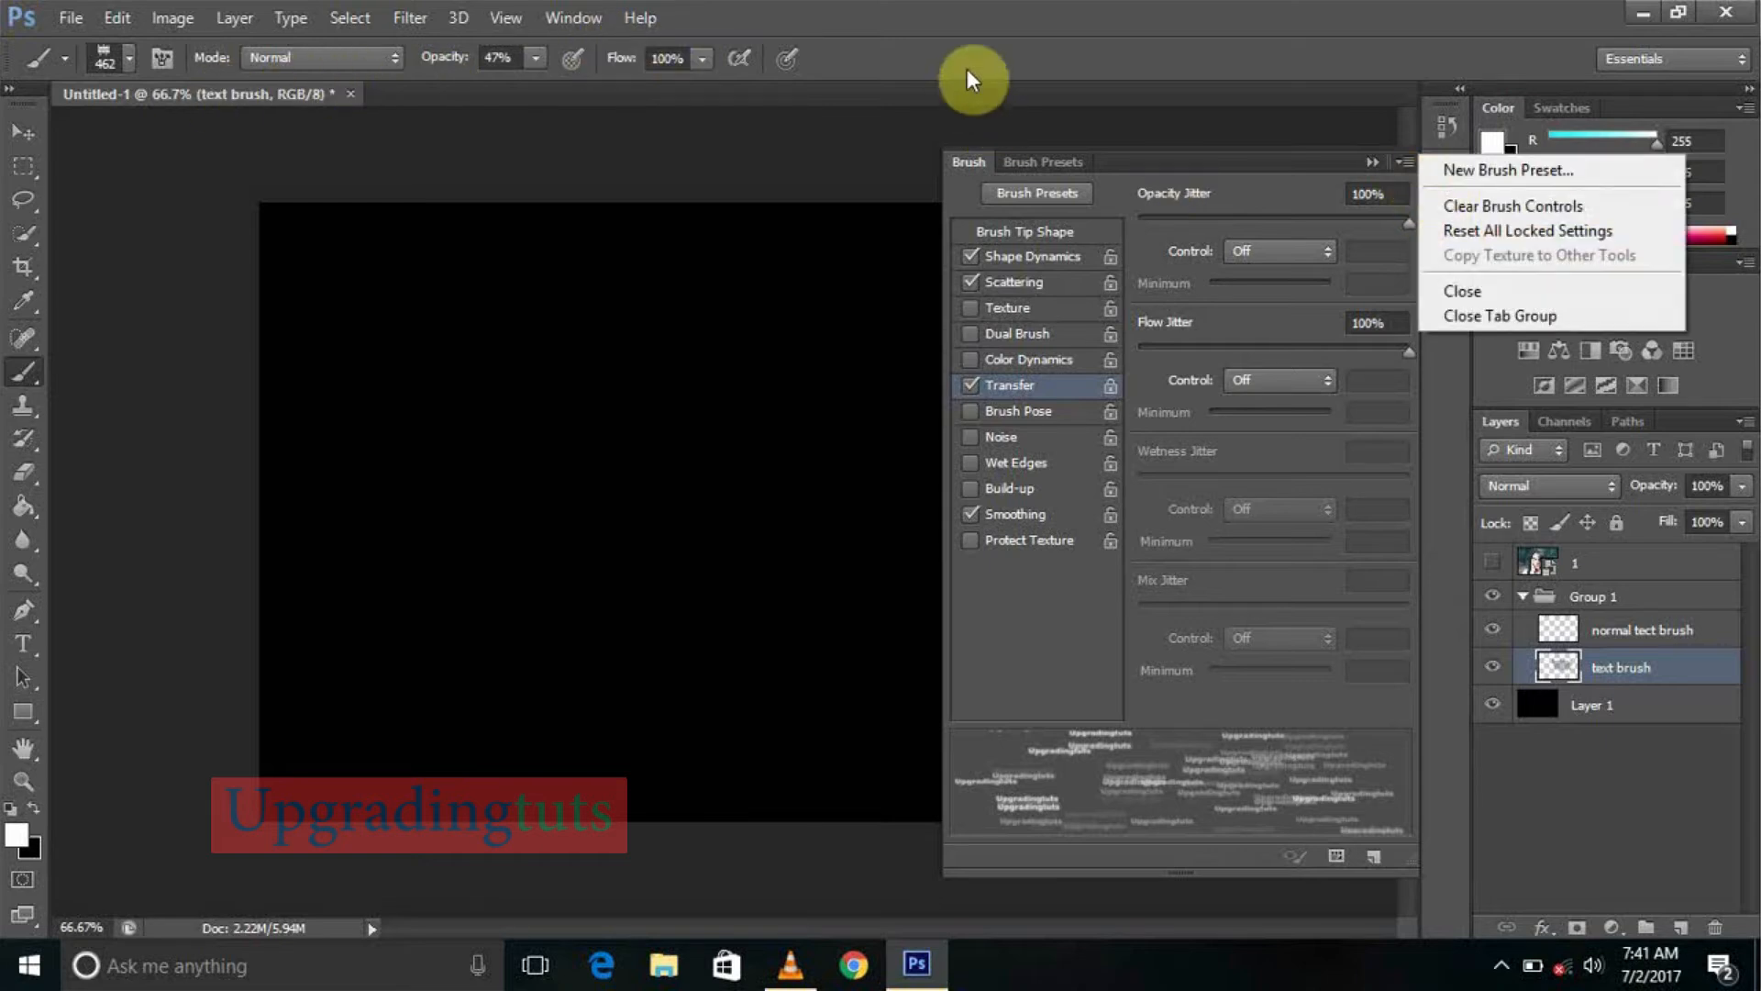
{"action": "left_click", "coordinate": [1456, 431]}
{"action": "left_click", "coordinate": [1440, 188]}
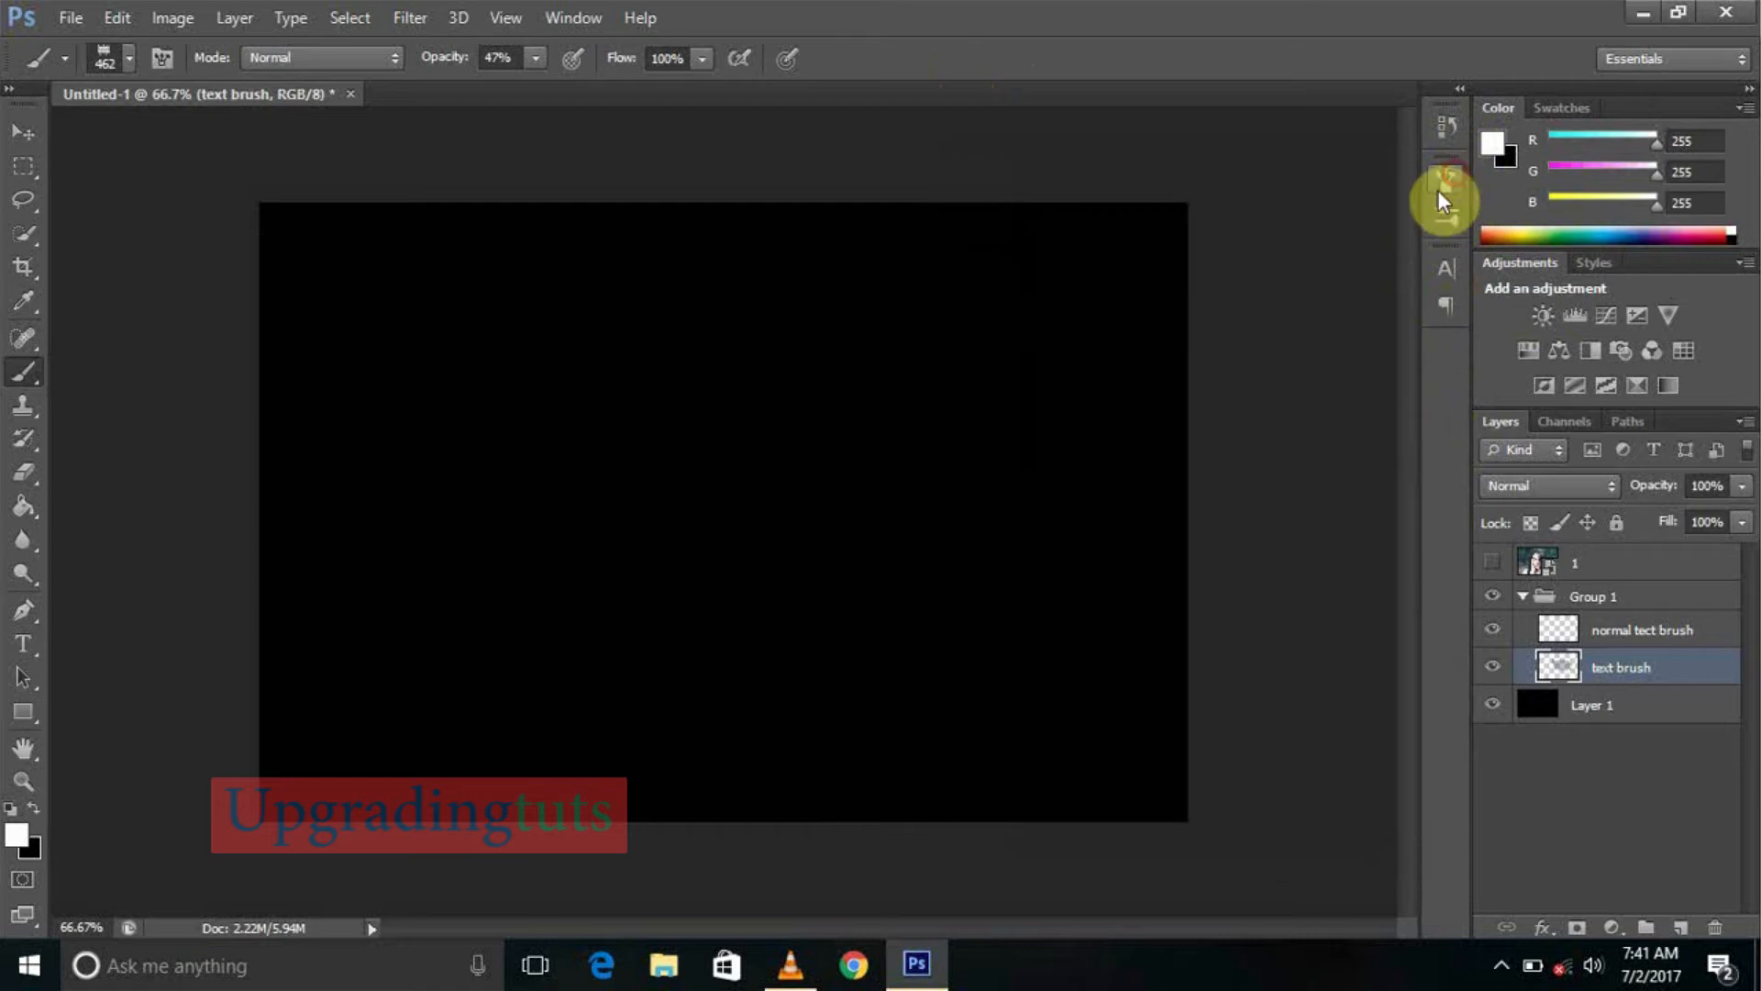
Reduce the text brush to 250 px and paint scattered white text across the whole canvas on the text brush layer
{"action": "mouse_move", "coordinate": [741, 419]}
{"action": "left_mouse_down"}
{"action": "mouse_move", "coordinate": [629, 578]}
{"action": "mouse_move", "coordinate": [975, 668]}
{"action": "mouse_move", "coordinate": [920, 597]}
{"action": "mouse_move", "coordinate": [1271, 658]}
{"action": "left_mouse_up"}
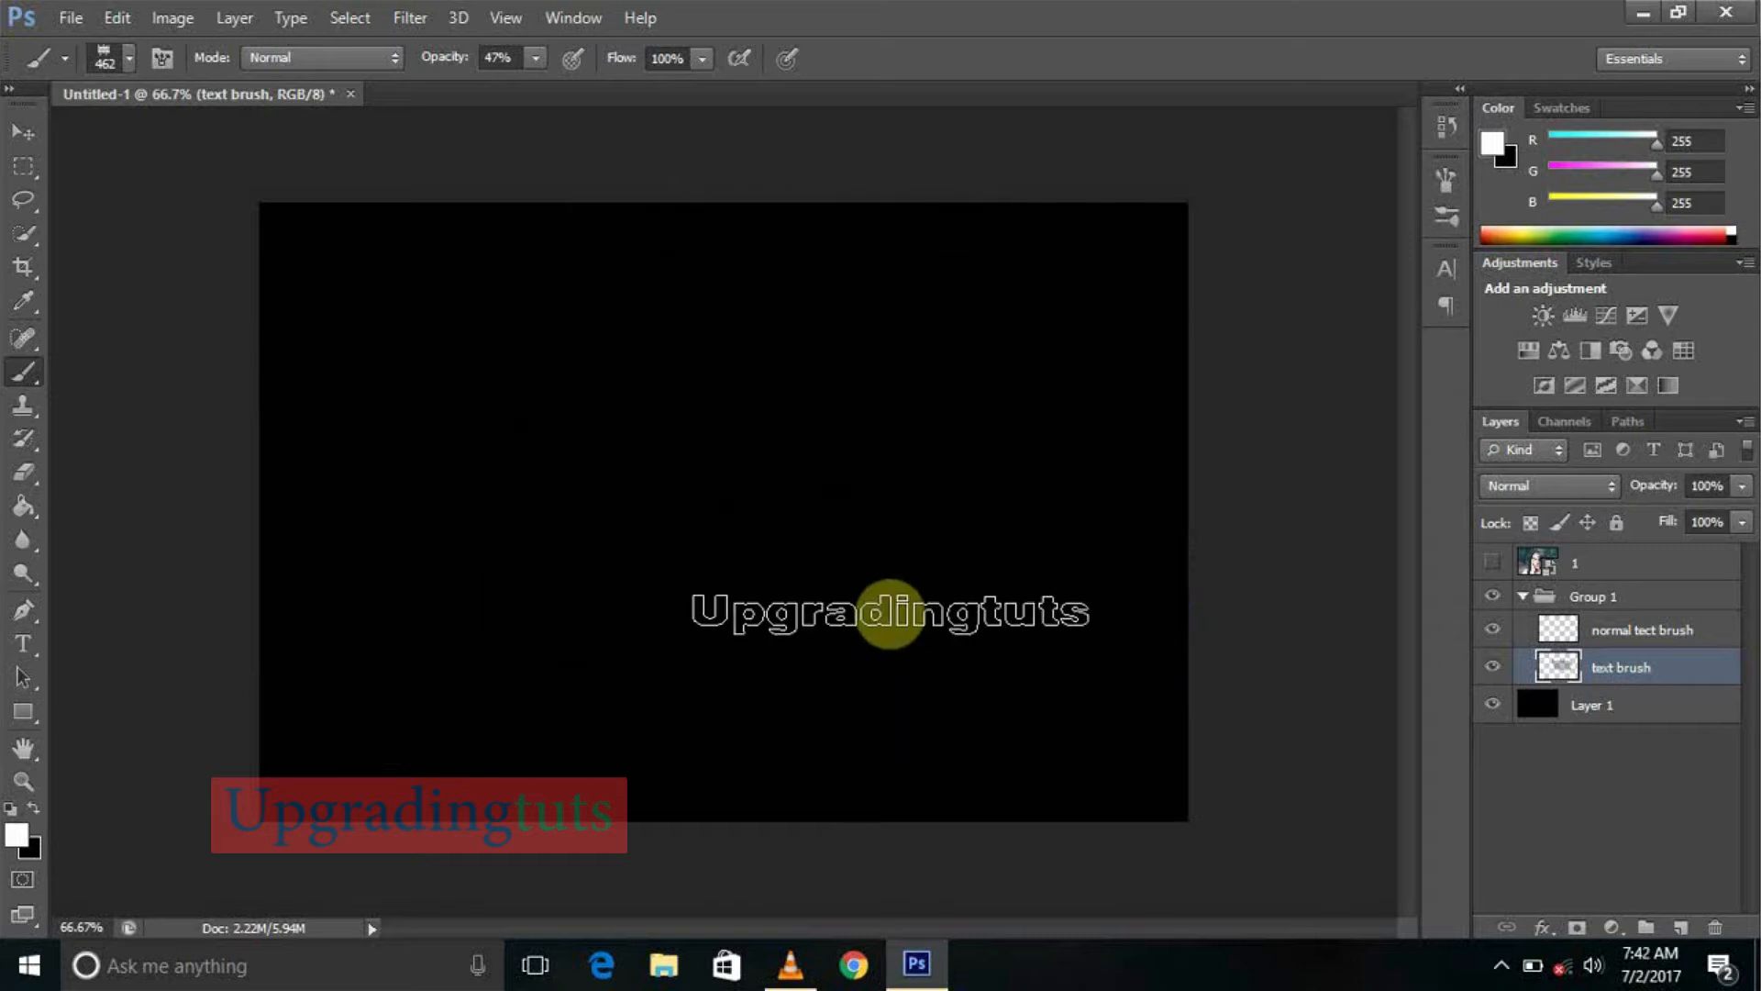
{"action": "key", "text": "bracketleft"}
{"action": "key", "text": "bracketleft"}
{"action": "key", "text": "bracketleft"}
{"action": "left_click", "coordinate": [922, 563]}
{"action": "mouse_move", "coordinate": [931, 596]}
{"action": "left_mouse_down"}
{"action": "mouse_move", "coordinate": [659, 523]}
{"action": "mouse_move", "coordinate": [556, 380]}
{"action": "mouse_move", "coordinate": [541, 528]}
{"action": "mouse_move", "coordinate": [501, 623]}
{"action": "mouse_move", "coordinate": [532, 686]}
{"action": "mouse_move", "coordinate": [1007, 689]}
{"action": "mouse_move", "coordinate": [862, 580]}
{"action": "mouse_move", "coordinate": [936, 514]}
{"action": "mouse_move", "coordinate": [1021, 663]}
{"action": "mouse_move", "coordinate": [1039, 754]}
{"action": "mouse_move", "coordinate": [988, 391]}
{"action": "mouse_move", "coordinate": [990, 365]}
{"action": "mouse_move", "coordinate": [1054, 412]}
{"action": "mouse_move", "coordinate": [1051, 256]}
{"action": "mouse_move", "coordinate": [983, 195]}
{"action": "mouse_move", "coordinate": [1076, 306]}
{"action": "mouse_move", "coordinate": [1050, 204]}
{"action": "mouse_move", "coordinate": [1088, 359]}
{"action": "mouse_move", "coordinate": [917, 297]}
{"action": "mouse_move", "coordinate": [786, 661]}
{"action": "mouse_move", "coordinate": [995, 668]}
{"action": "mouse_move", "coordinate": [648, 809]}
{"action": "mouse_move", "coordinate": [440, 759]}
{"action": "left_mouse_up"}
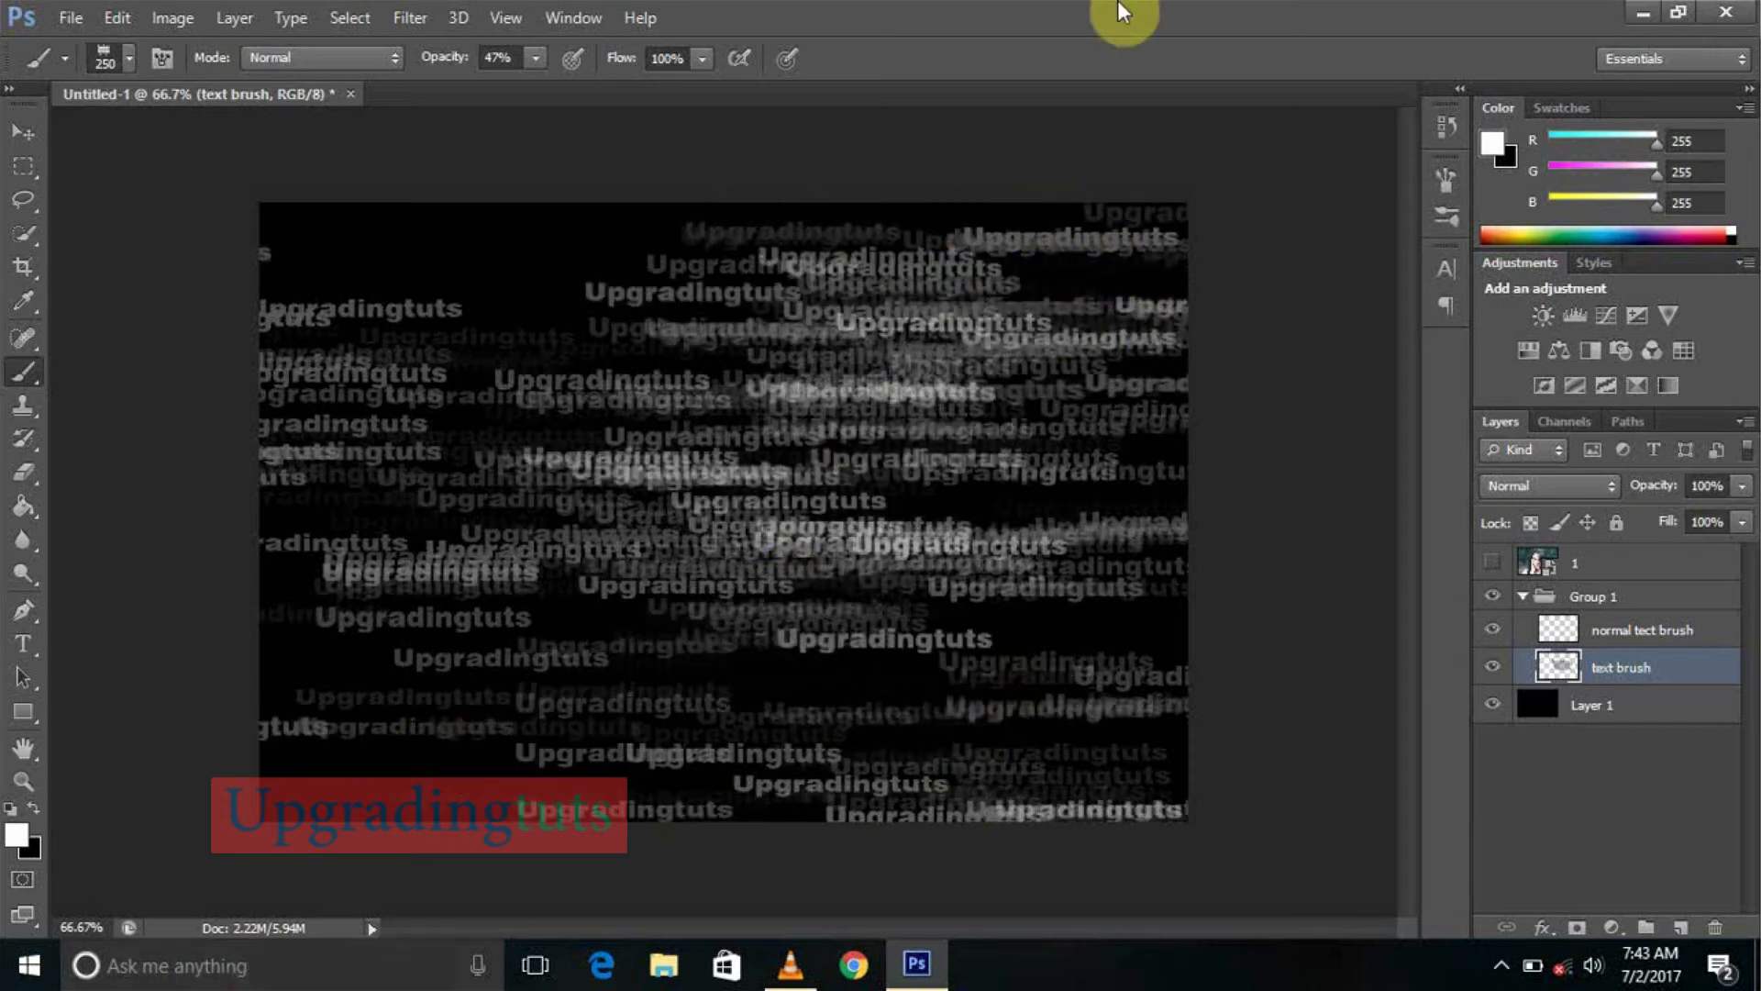
Paint more scattered white text over the canvas with varied brush sizes, including 175 px and 600 px
{"action": "right_click", "coordinate": [667, 474]}
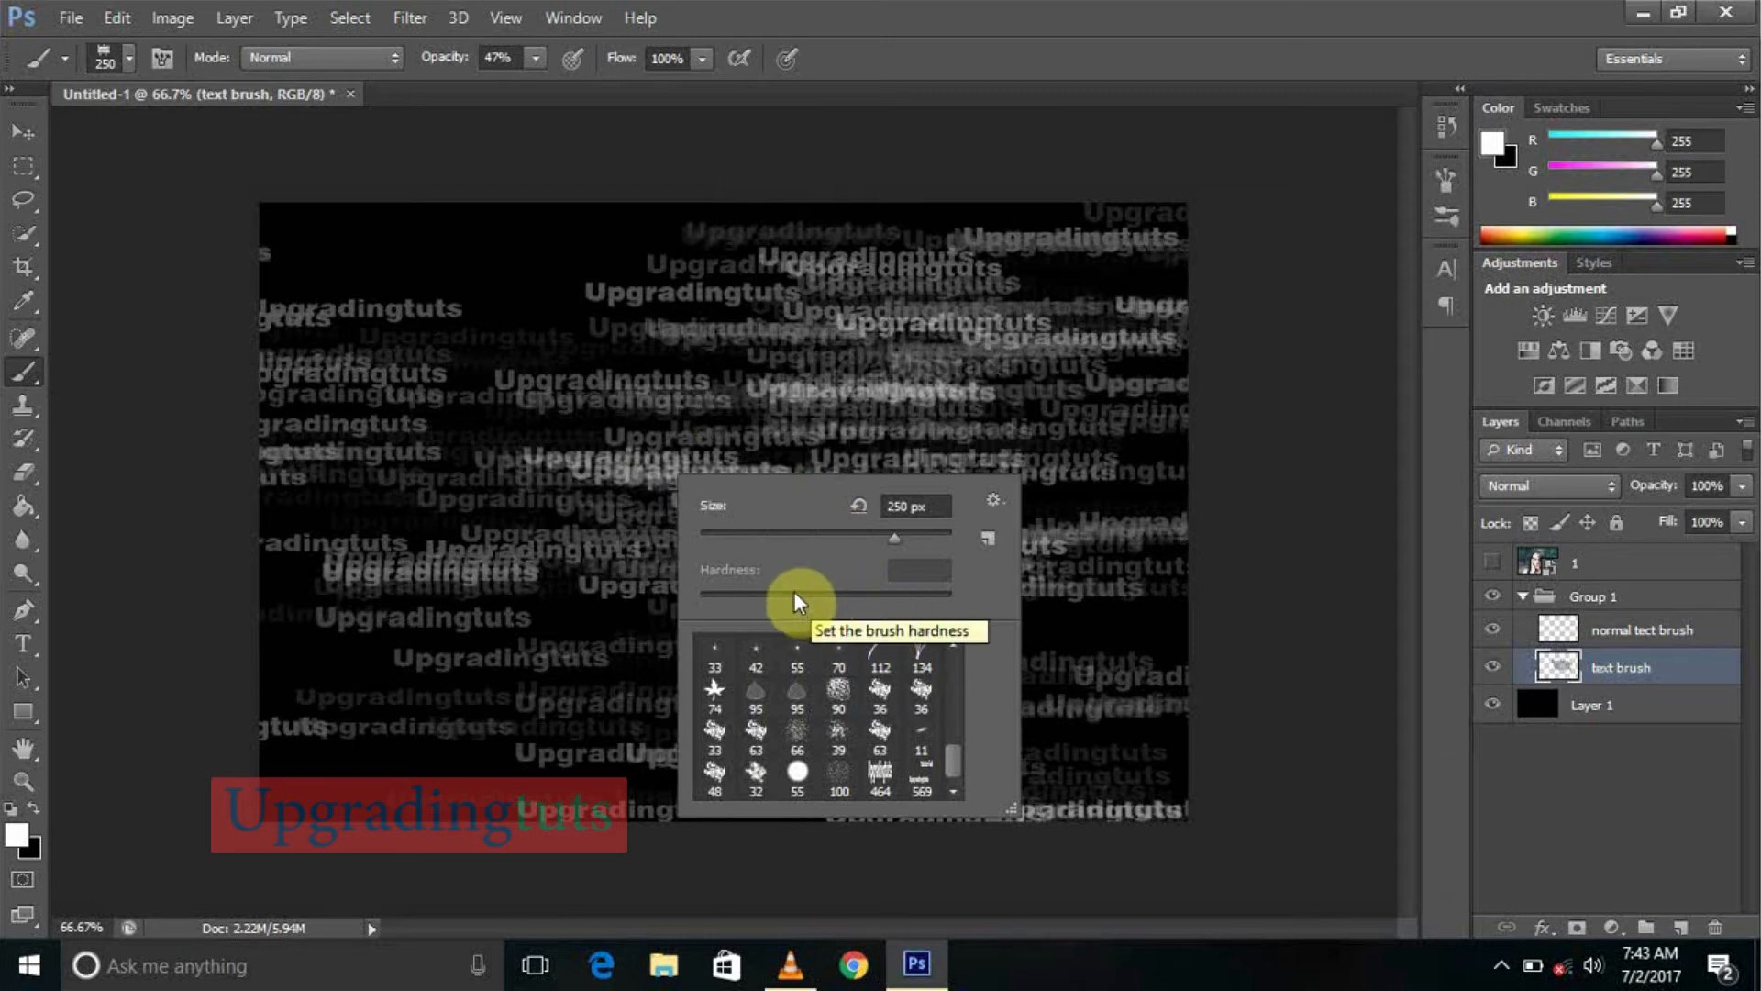
{"action": "left_click_drag", "start_coordinate": [894, 542], "coordinate": [866, 542]}
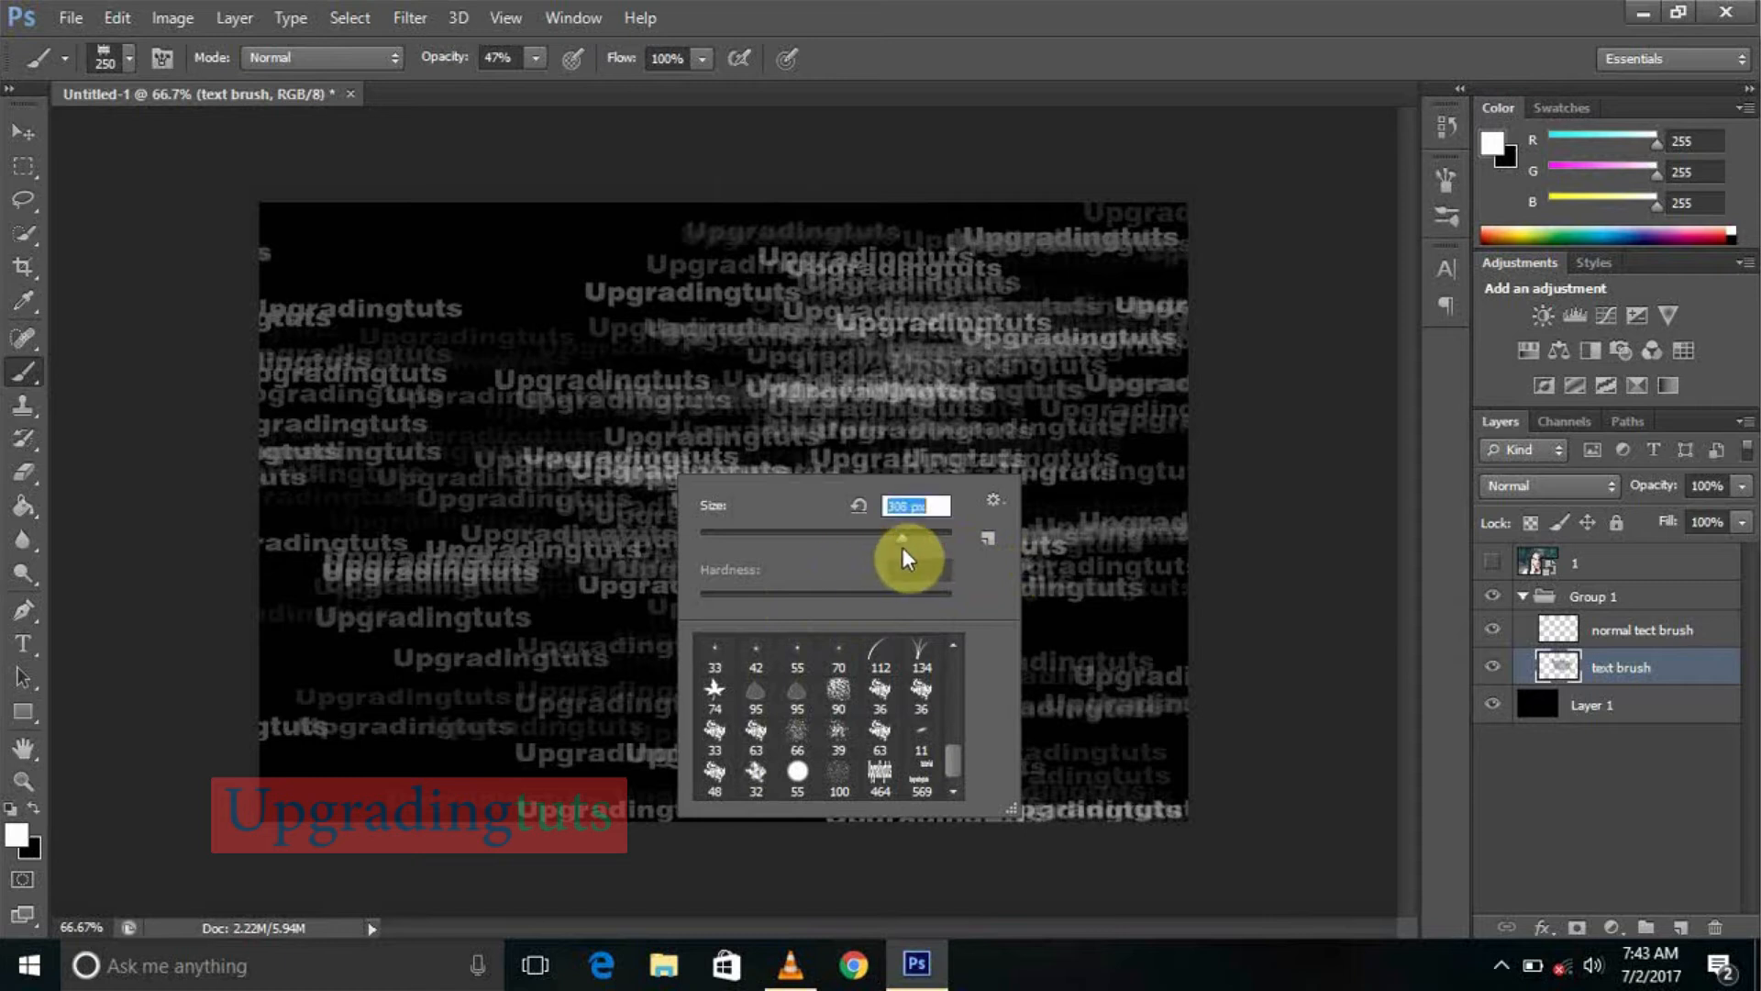
{"action": "key", "text": "Return"}
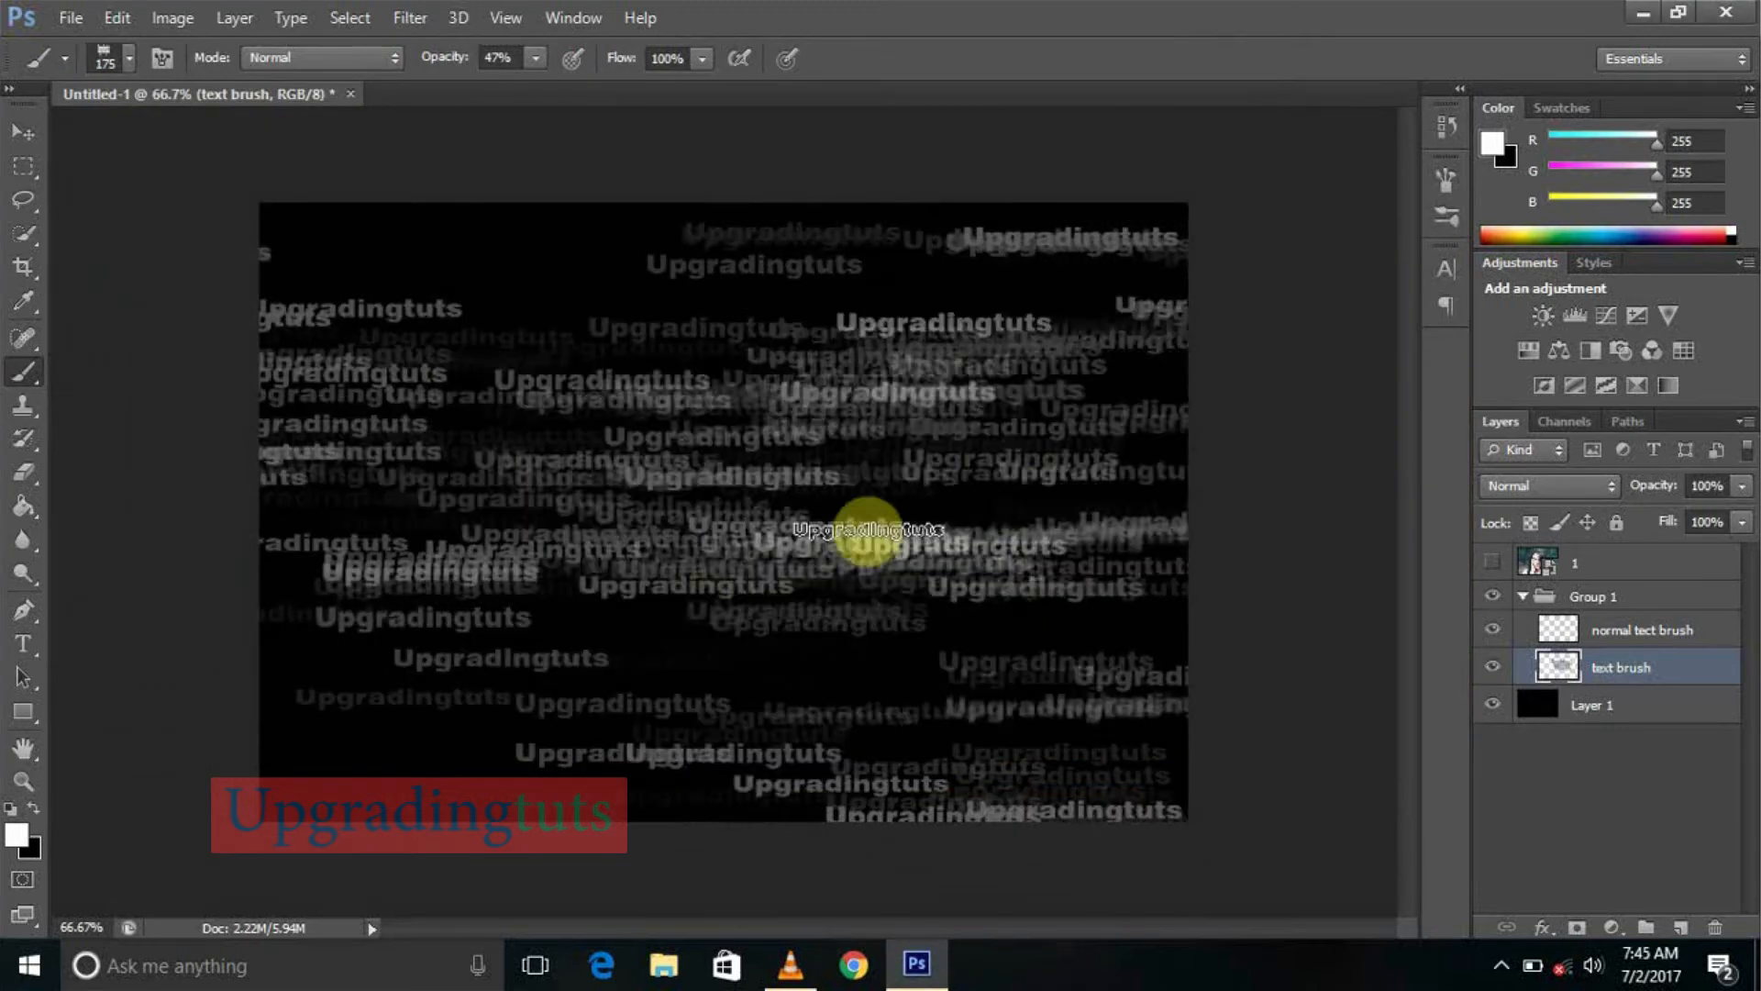
{"action": "left_click", "coordinate": [950, 622]}
{"action": "mouse_move", "coordinate": [950, 622]}
{"action": "left_mouse_down"}
{"action": "mouse_move", "coordinate": [362, 558]}
{"action": "mouse_move", "coordinate": [459, 244]}
{"action": "mouse_move", "coordinate": [911, 728]}
{"action": "mouse_move", "coordinate": [1041, 235]}
{"action": "mouse_move", "coordinate": [676, 621]}
{"action": "mouse_move", "coordinate": [746, 283]}
{"action": "mouse_move", "coordinate": [786, 236]}
{"action": "mouse_move", "coordinate": [866, 276]}
{"action": "left_mouse_up"}
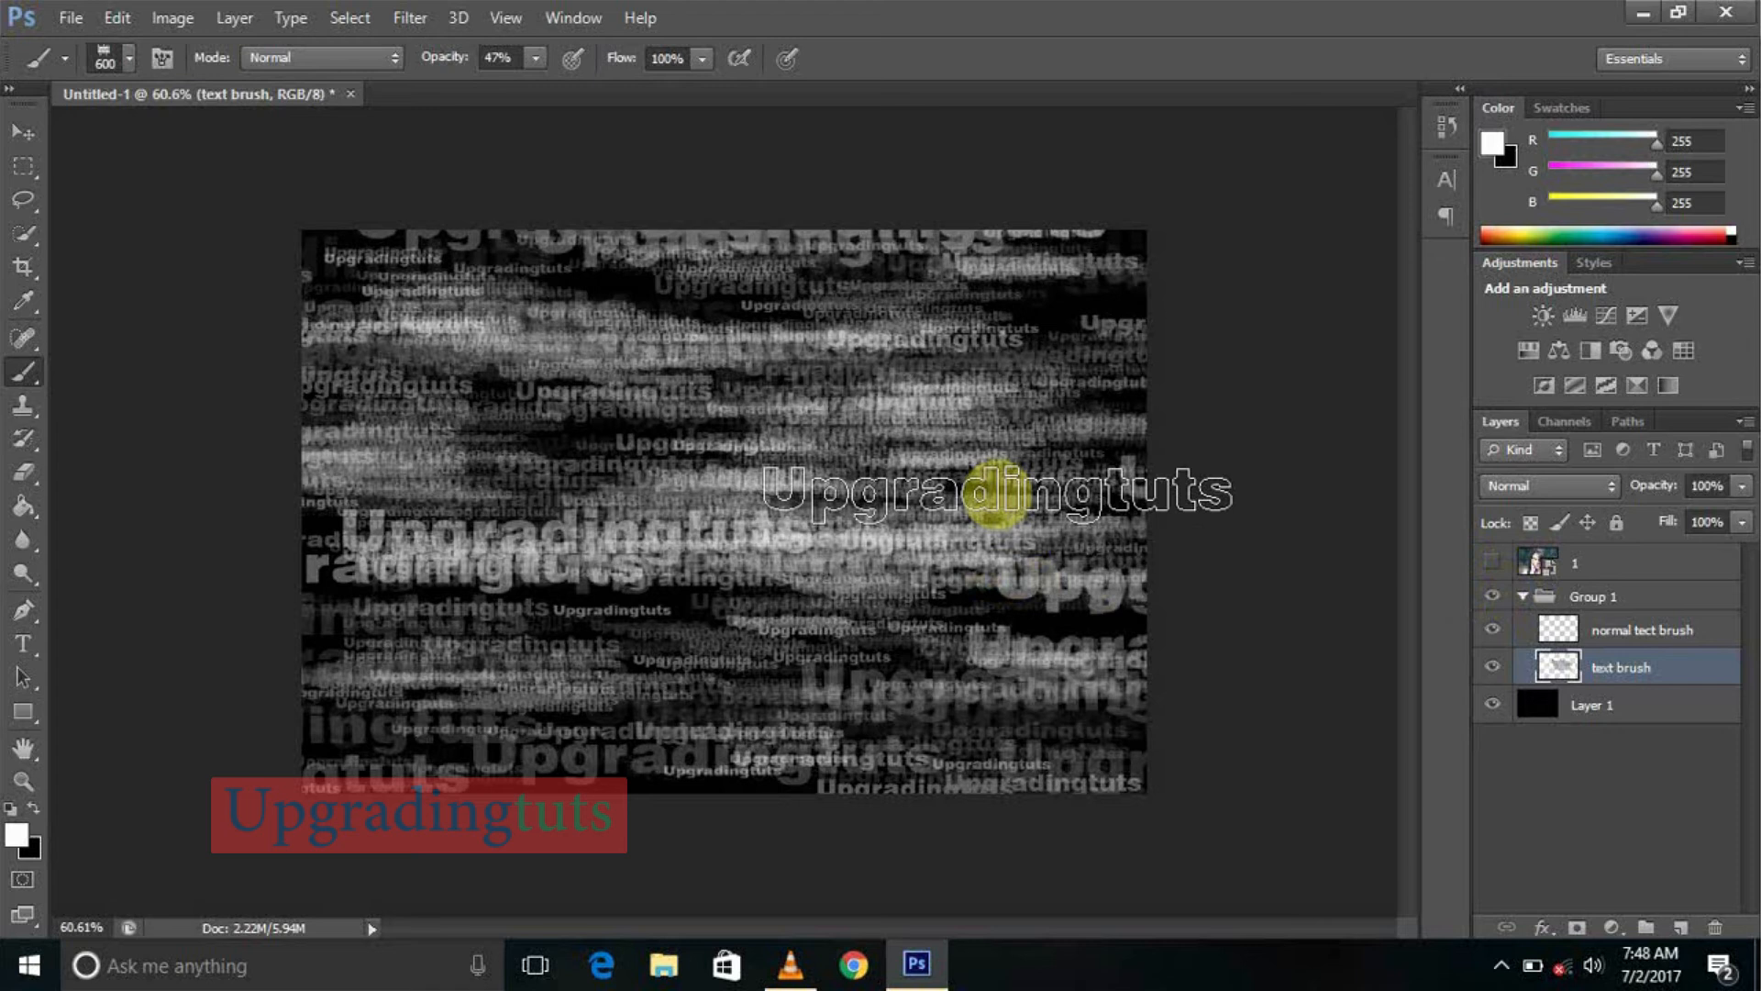
Show photo layer 1 and clip it to Group 1 with a clipping mask
{"action": "left_click", "coordinate": [15, 134]}
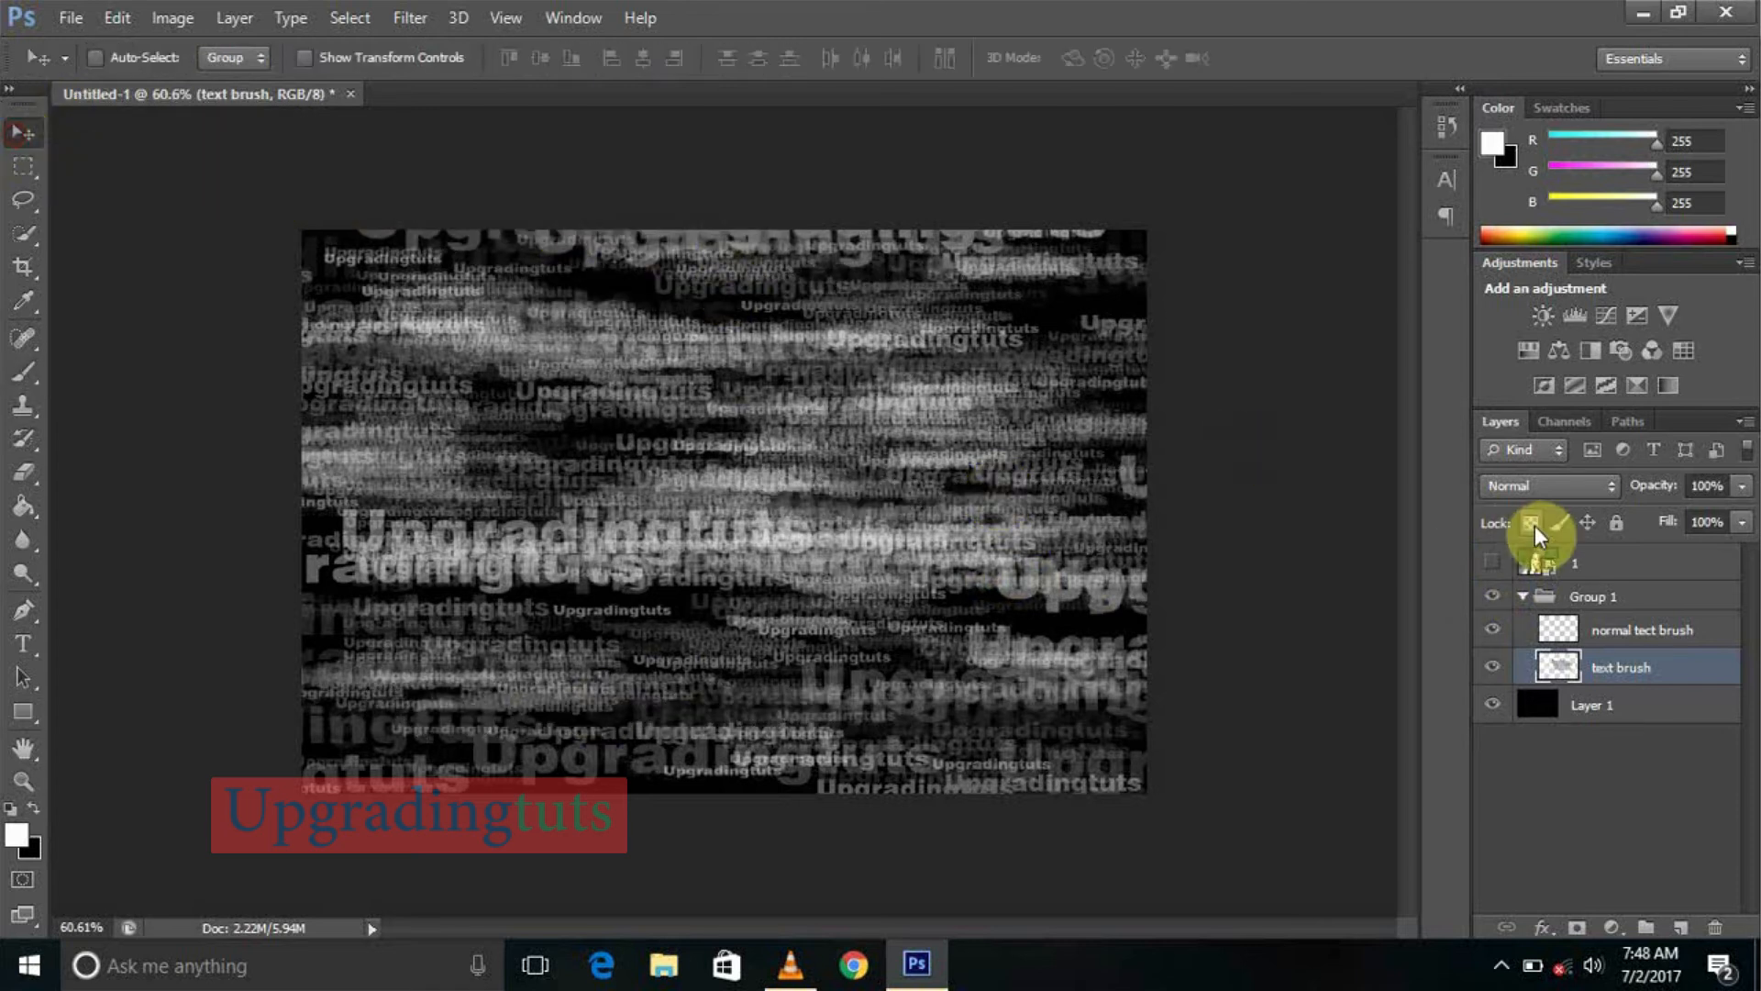
{"action": "left_click", "coordinate": [1491, 563]}
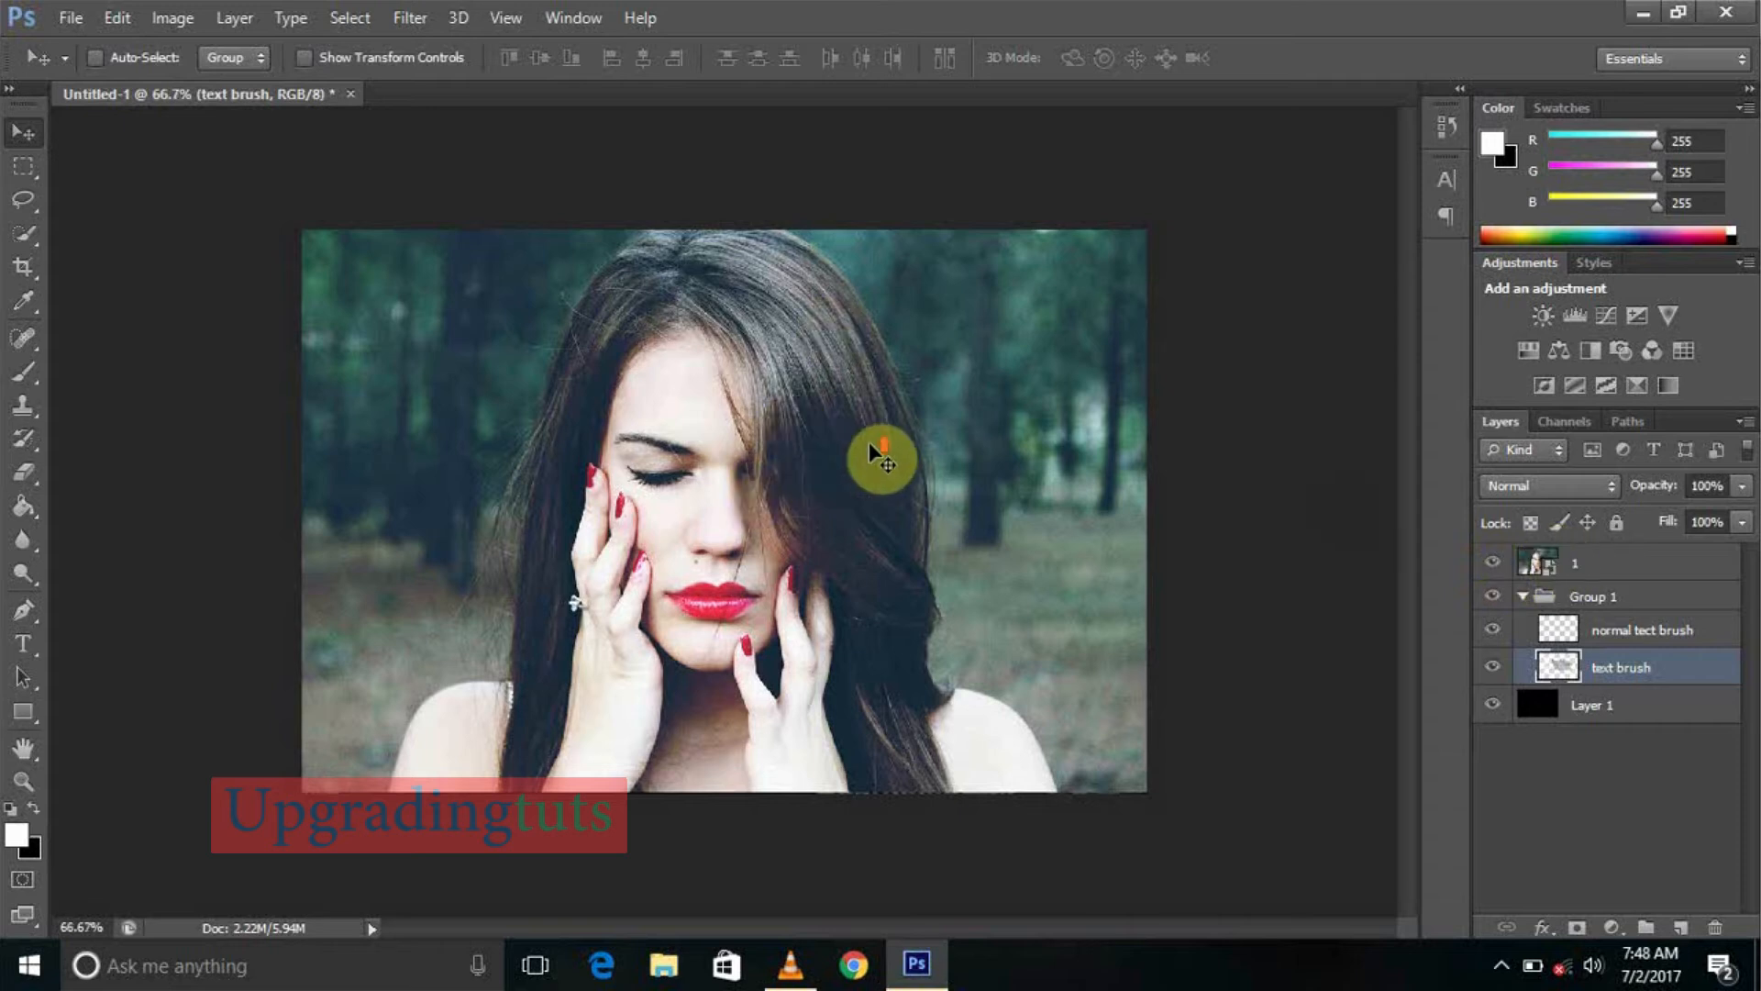
{"action": "scroll", "coordinate": [867, 442], "scroll_direction": "up", "scroll_amount": 2}
{"action": "right_click", "coordinate": [1599, 564]}
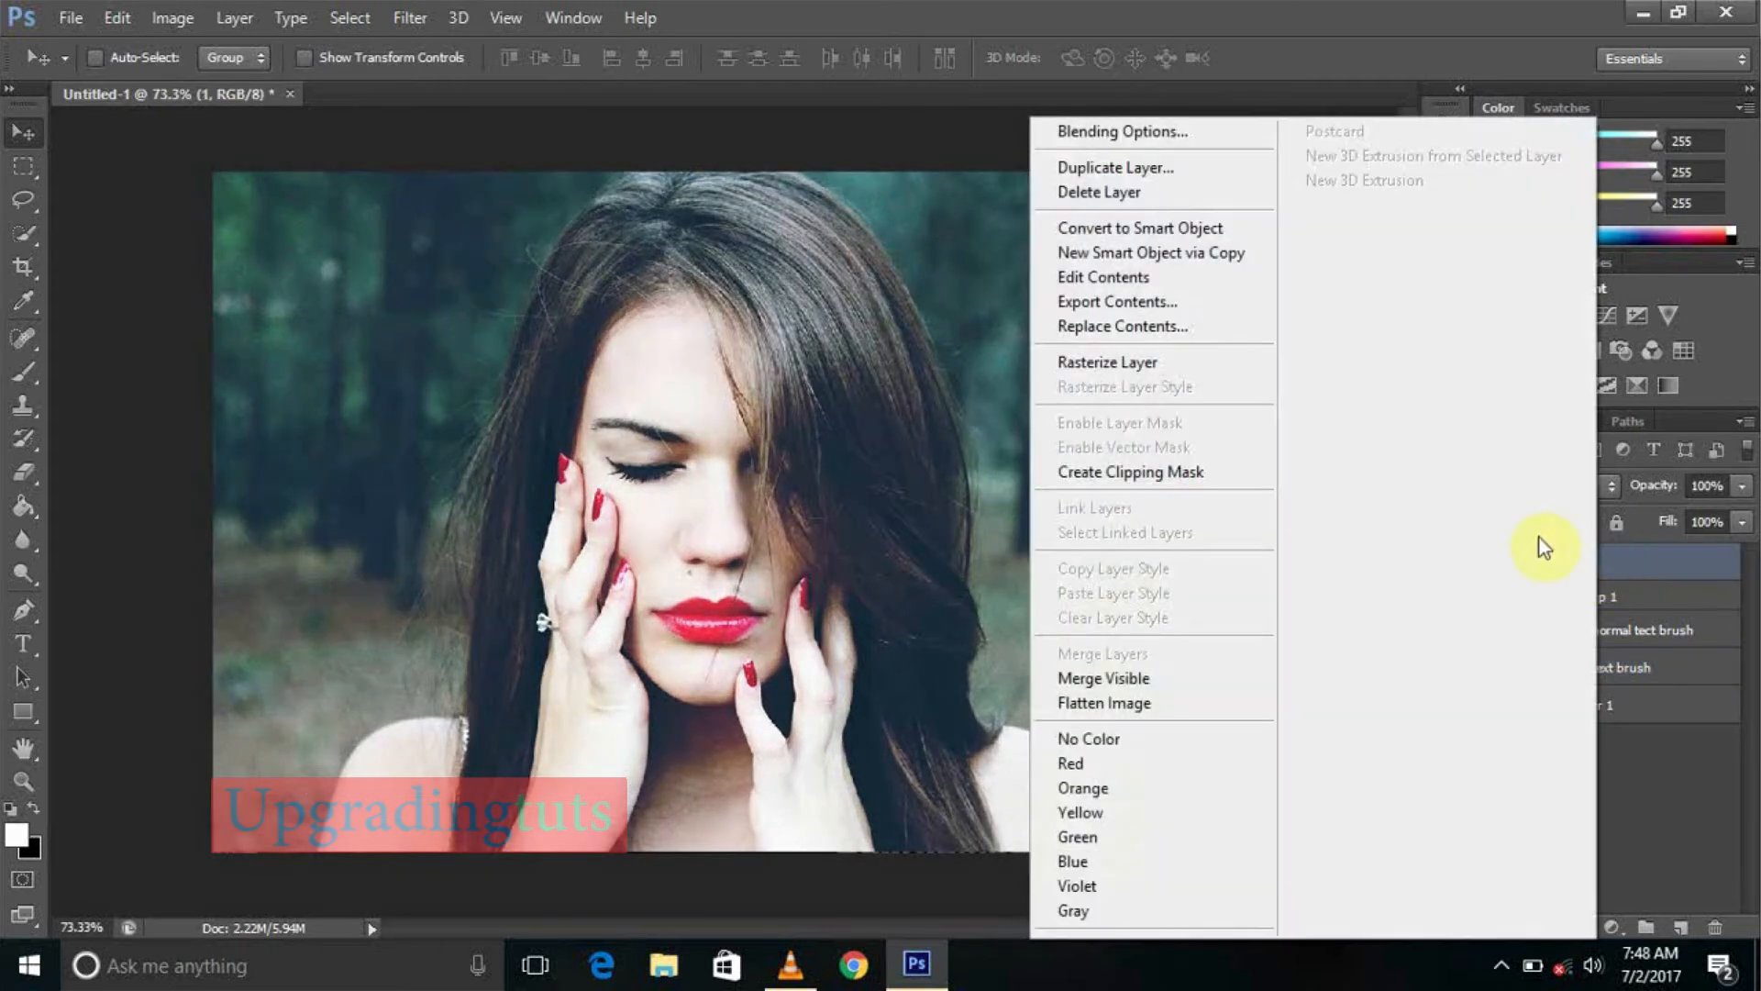
{"action": "left_click", "coordinate": [1171, 471]}
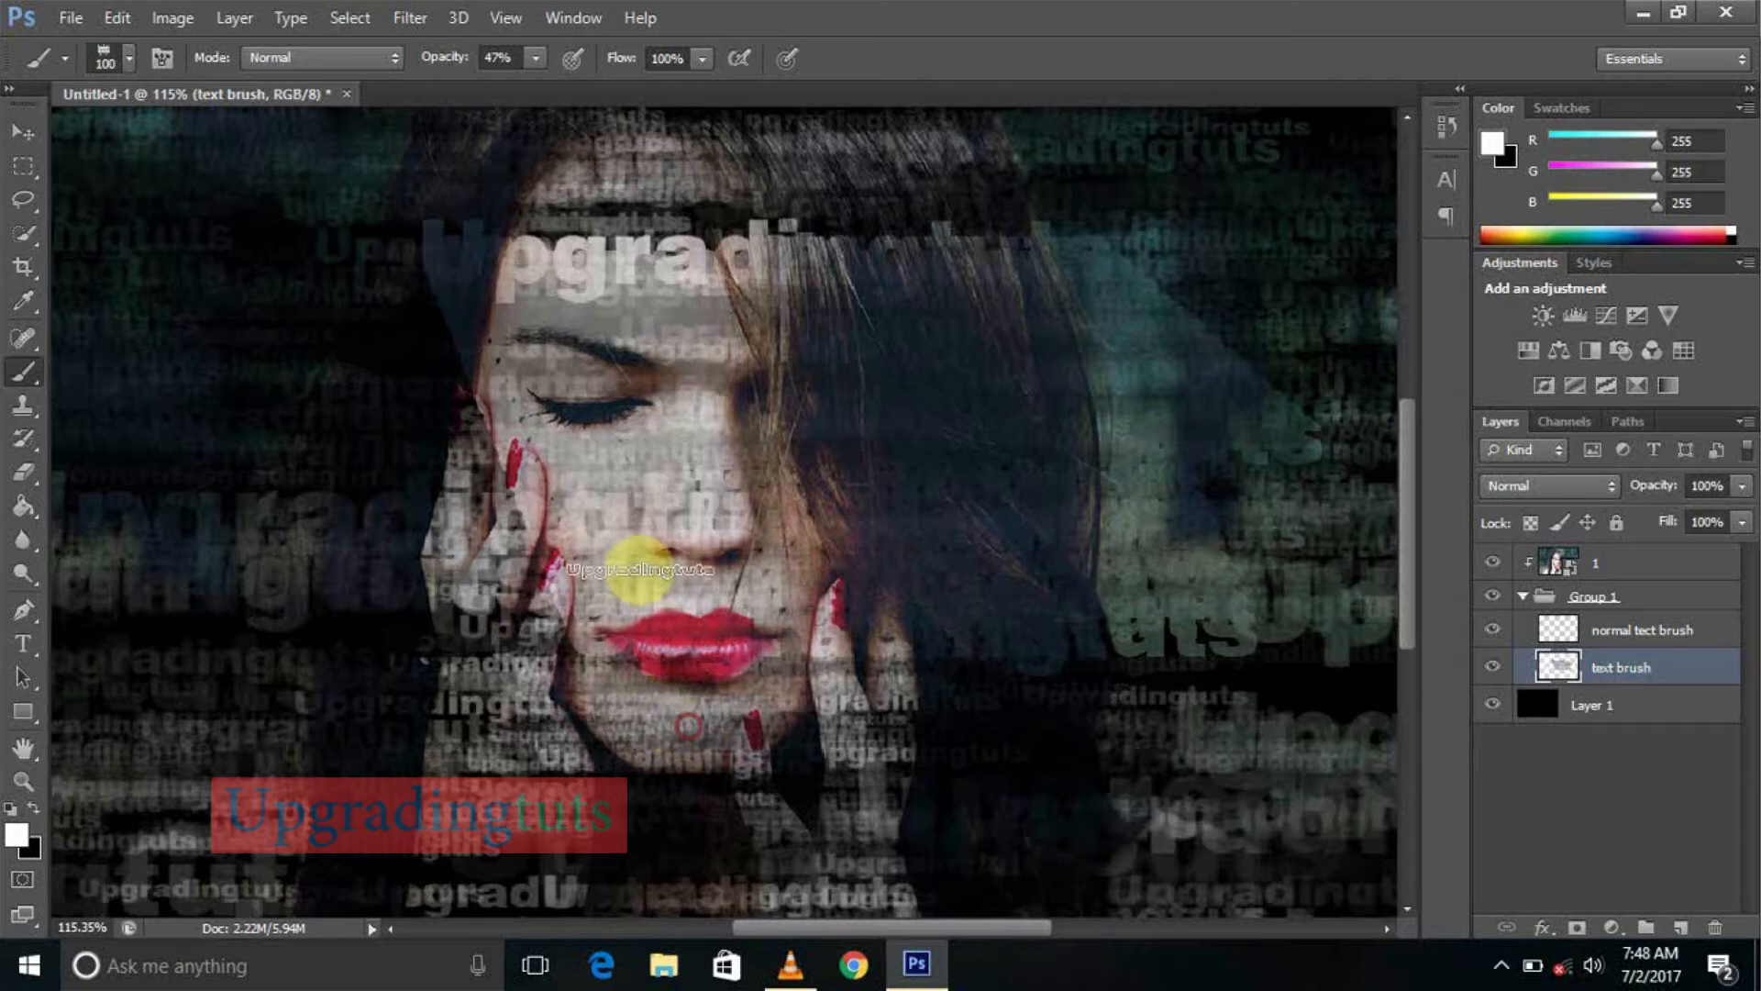
Paint dense white text over the woman's face and neck on the text brush layer with the brush at 100 px
{"action": "left_click_drag", "start_coordinate": [649, 213], "coordinate": [653, 129]}
{"action": "scroll", "coordinate": [659, 275], "scroll_direction": "down", "scroll_amount": 5}
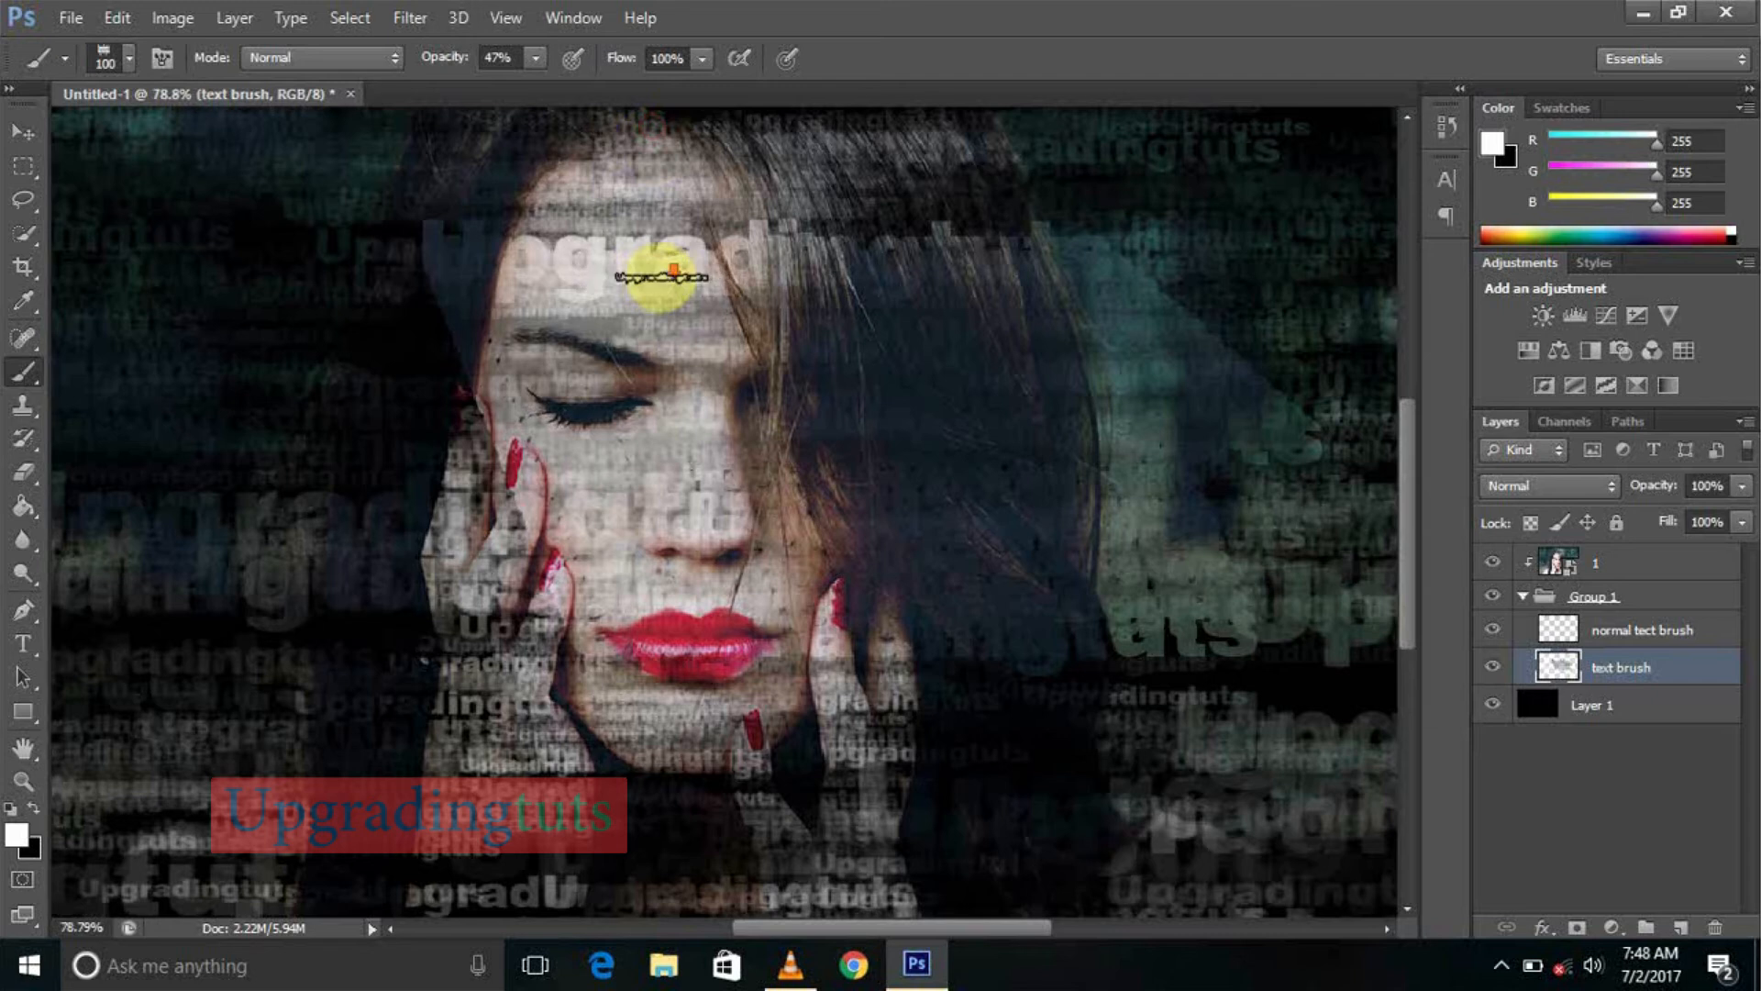
{"action": "scroll", "coordinate": [695, 360], "scroll_direction": "up", "scroll_amount": 6}
{"action": "mouse_move", "coordinate": [687, 289]}
{"action": "left_mouse_down"}
{"action": "mouse_move", "coordinate": [687, 398]}
{"action": "mouse_move", "coordinate": [660, 294]}
{"action": "mouse_move", "coordinate": [667, 373]}
{"action": "mouse_move", "coordinate": [632, 333]}
{"action": "mouse_move", "coordinate": [767, 652]}
{"action": "mouse_move", "coordinate": [759, 688]}
{"action": "mouse_move", "coordinate": [768, 655]}
{"action": "mouse_move", "coordinate": [700, 640]}
{"action": "mouse_move", "coordinate": [681, 784]}
{"action": "mouse_move", "coordinate": [701, 839]}
{"action": "mouse_move", "coordinate": [726, 789]}
{"action": "mouse_move", "coordinate": [736, 838]}
{"action": "left_mouse_up"}
{"action": "mouse_move", "coordinate": [667, 211]}
{"action": "left_mouse_down"}
{"action": "mouse_move", "coordinate": [648, 609]}
{"action": "mouse_move", "coordinate": [676, 700]}
{"action": "mouse_move", "coordinate": [629, 715]}
{"action": "mouse_move", "coordinate": [629, 684]}
{"action": "mouse_move", "coordinate": [603, 874]}
{"action": "mouse_move", "coordinate": [590, 748]}
{"action": "mouse_move", "coordinate": [594, 899]}
{"action": "left_mouse_up"}
{"action": "scroll", "coordinate": [691, 539], "scroll_direction": "down", "scroll_amount": 4}
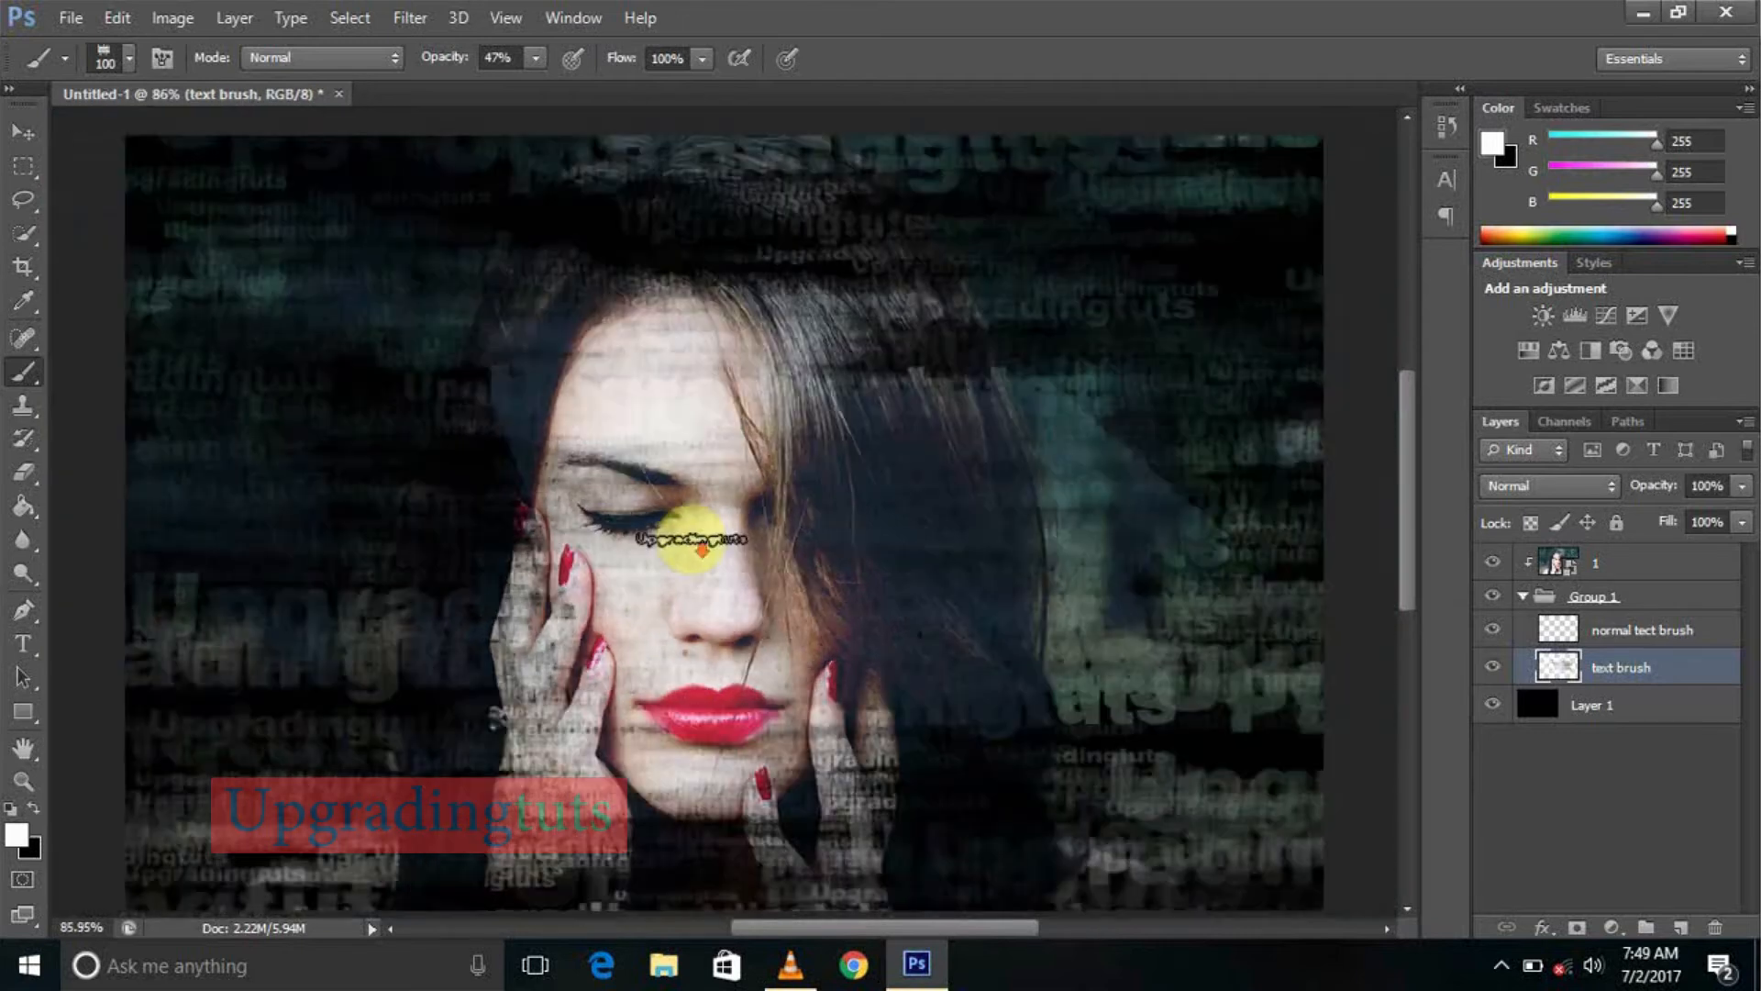
{"action": "scroll", "coordinate": [692, 539], "scroll_direction": "down", "scroll_amount": 2}
{"action": "mouse_move", "coordinate": [589, 720]}
{"action": "left_mouse_down"}
{"action": "mouse_move", "coordinate": [599, 772]}
{"action": "mouse_move", "coordinate": [594, 744]}
{"action": "mouse_move", "coordinate": [548, 828]}
{"action": "mouse_move", "coordinate": [528, 832]}
{"action": "mouse_move", "coordinate": [528, 807]}
{"action": "mouse_move", "coordinate": [493, 832]}
{"action": "mouse_move", "coordinate": [511, 806]}
{"action": "mouse_move", "coordinate": [513, 847]}
{"action": "mouse_move", "coordinate": [649, 823]}
{"action": "mouse_move", "coordinate": [699, 714]}
{"action": "mouse_move", "coordinate": [849, 688]}
{"action": "mouse_move", "coordinate": [832, 803]}
{"action": "mouse_move", "coordinate": [821, 771]}
{"action": "mouse_move", "coordinate": [807, 799]}
{"action": "mouse_move", "coordinate": [746, 813]}
{"action": "mouse_move", "coordinate": [811, 802]}
{"action": "left_mouse_up"}
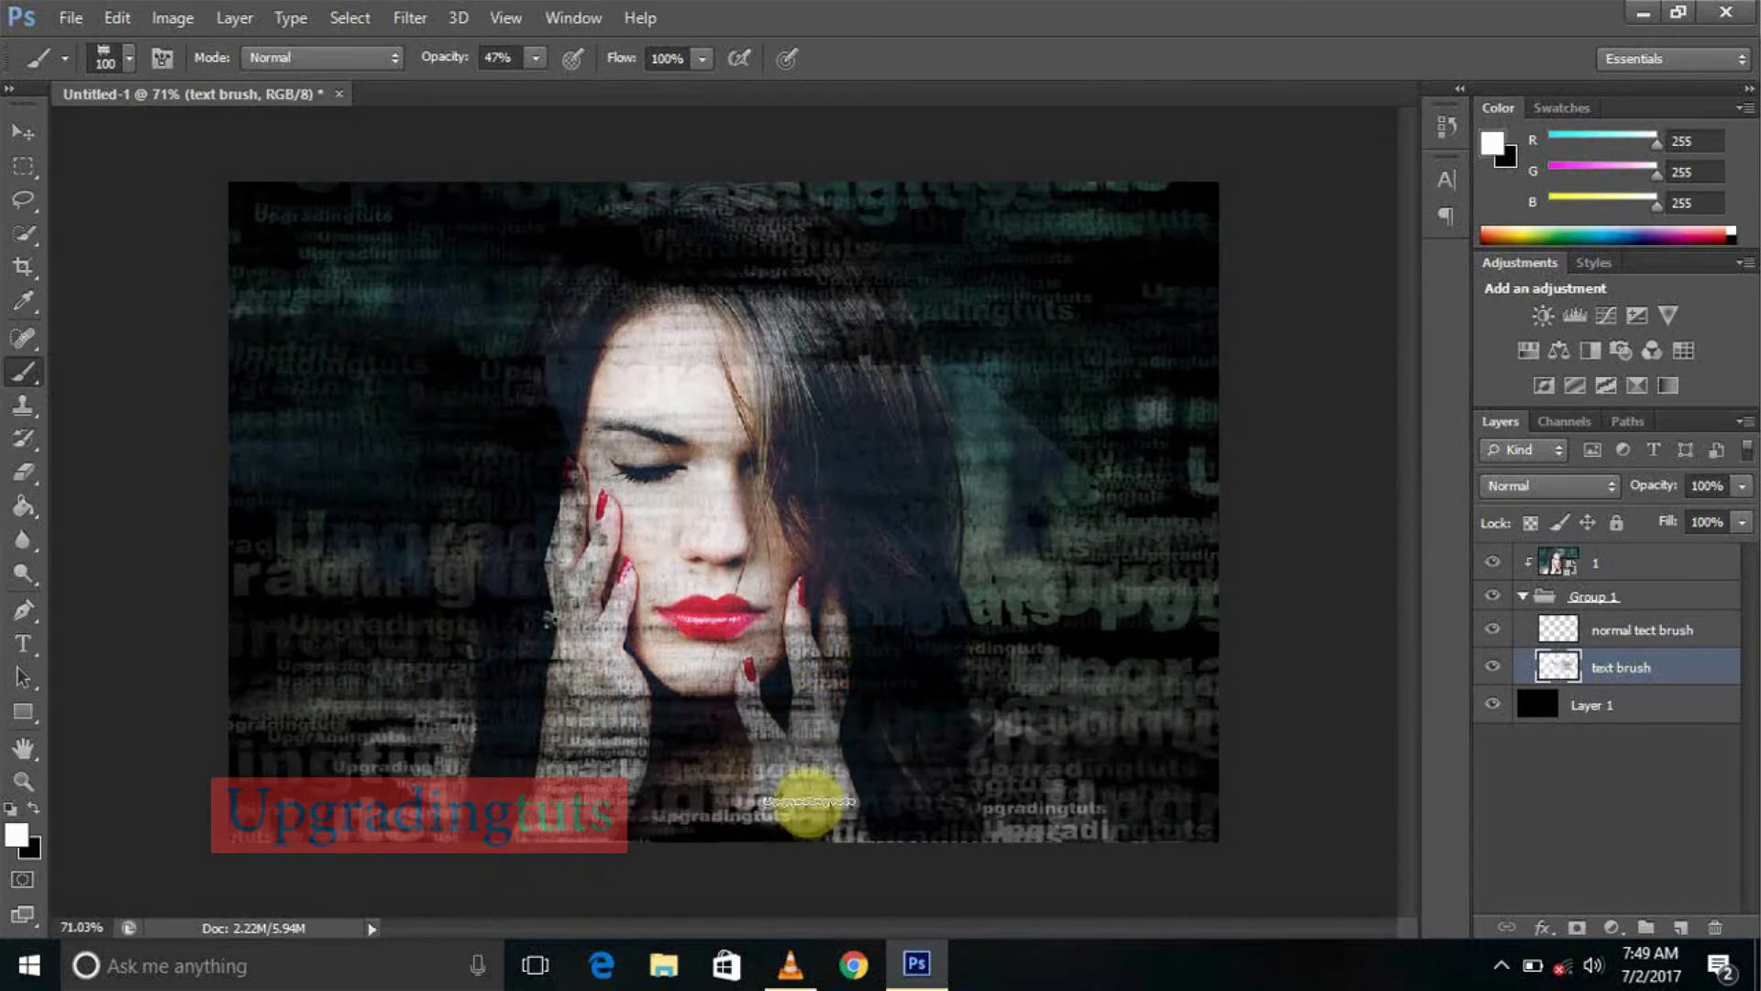
Reduce the text brush to between 20 and 10 px and fill in the fingers beside the chin with small text
{"action": "scroll", "coordinate": [811, 800], "scroll_direction": "up", "scroll_amount": 8}
{"action": "key", "text": "bracketleft"}
{"action": "key", "text": "bracketleft"}
{"action": "key", "text": "bracketleft"}
{"action": "key", "text": "bracketleft"}
{"action": "key", "text": "bracketleft"}
{"action": "key", "text": "bracketleft"}
{"action": "key", "text": "bracketleft"}
{"action": "key", "text": "bracketleft"}
{"action": "scroll", "coordinate": [846, 758], "scroll_direction": "up", "scroll_amount": 7}
{"action": "key", "text": "bracketleft"}
{"action": "key", "text": "bracketleft"}
{"action": "key", "text": "bracketleft"}
{"action": "key", "text": "bracketleft"}
{"action": "key", "text": "bracketleft"}
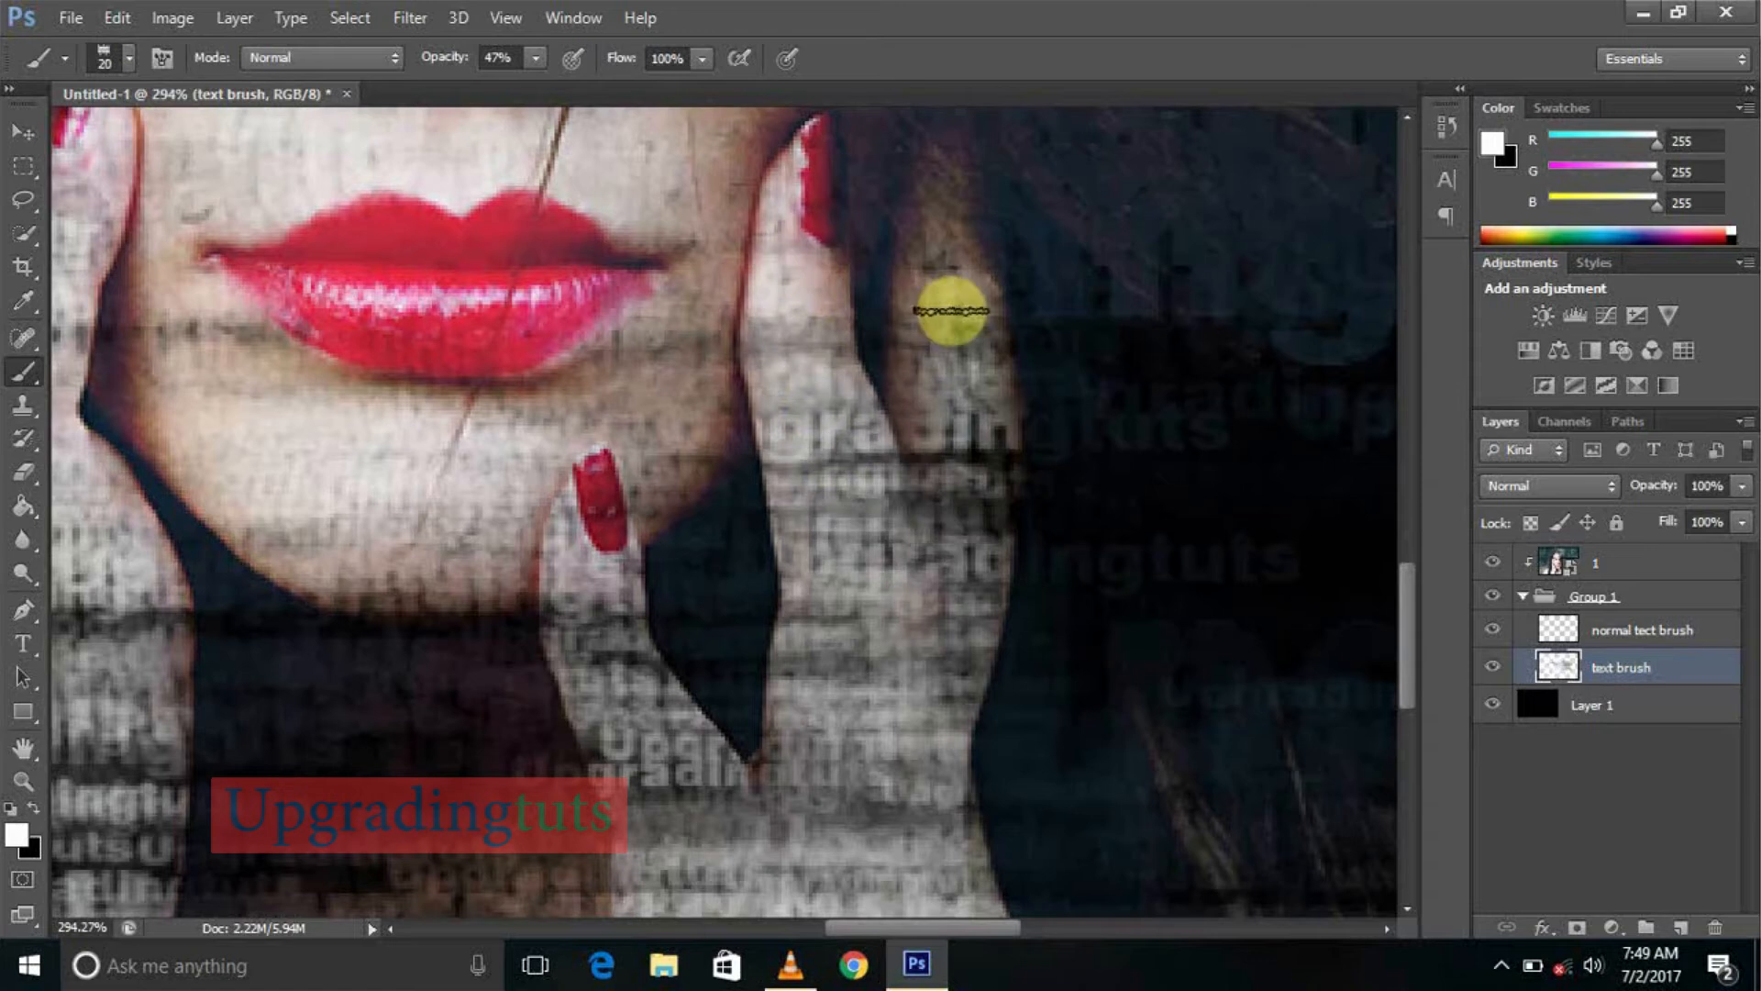
{"action": "scroll", "coordinate": [683, 795], "scroll_direction": "down", "scroll_amount": 15}
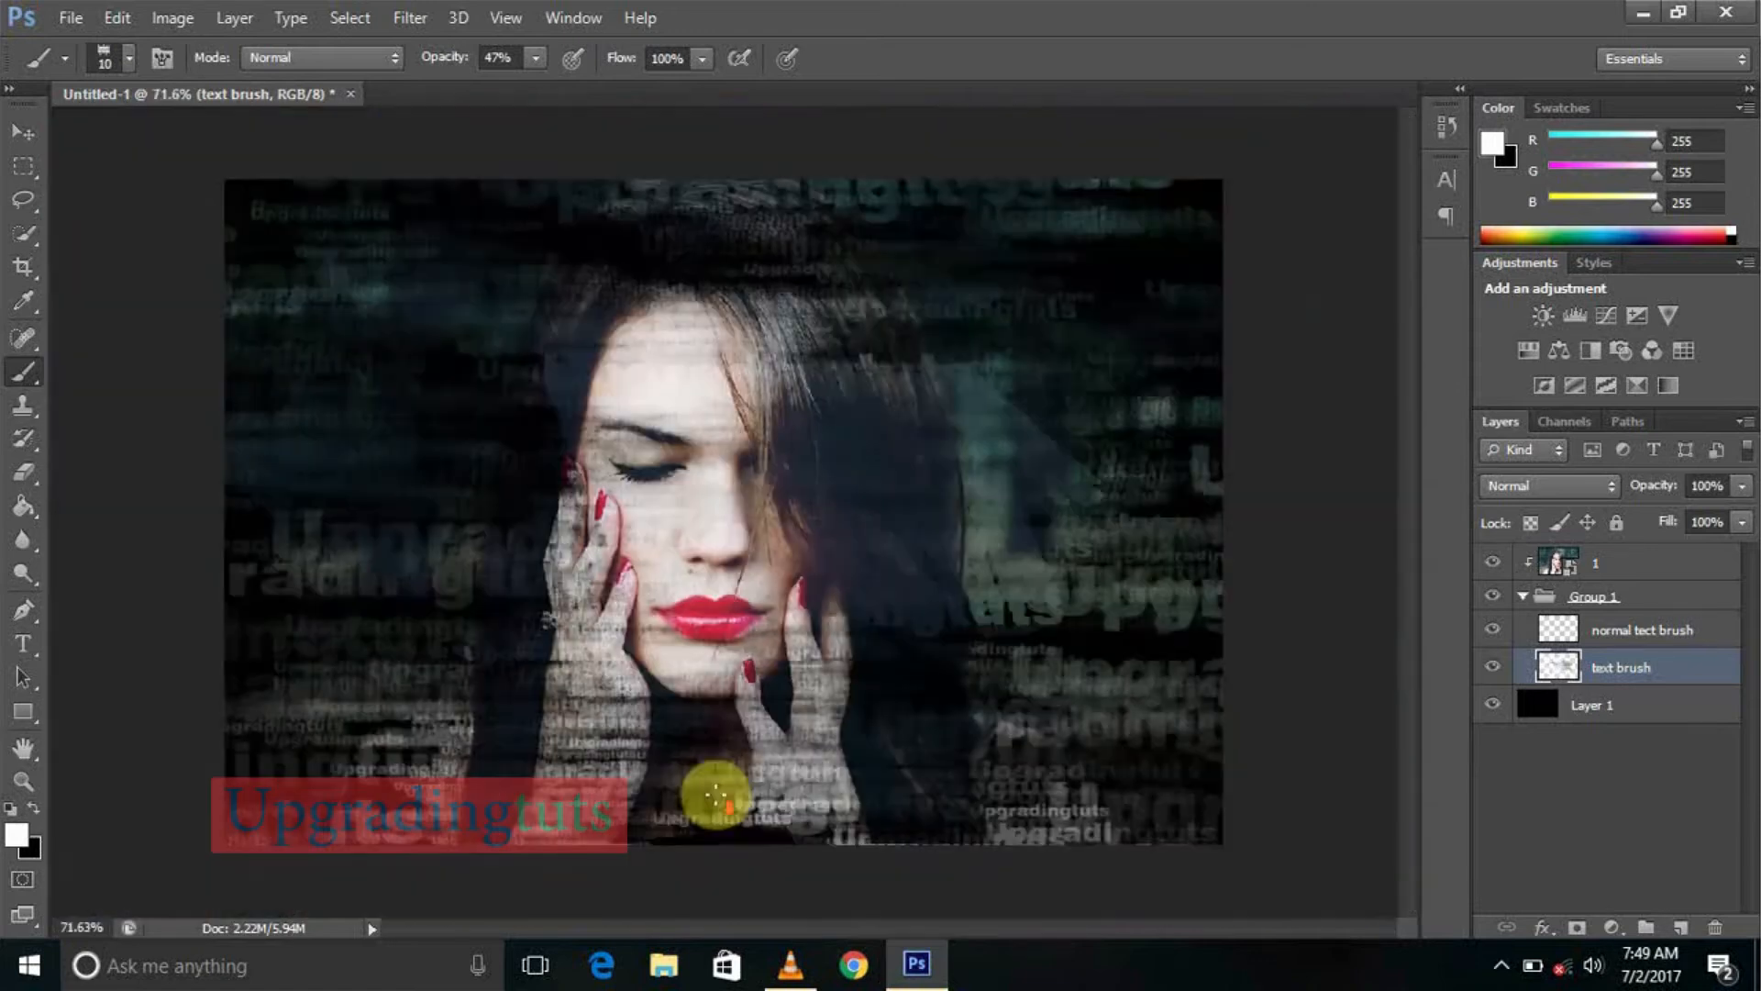
Enlarge the text brush to 30 px and brighten the hands and lower neck with more text
{"action": "scroll", "coordinate": [734, 807], "scroll_direction": "up", "scroll_amount": 5}
{"action": "key", "text": "bracketright"}
{"action": "key", "text": "bracketright"}
{"action": "key", "text": "bracketright"}
{"action": "key", "text": "bracketright"}
{"action": "scroll", "coordinate": [846, 756], "scroll_direction": "down", "scroll_amount": 5}
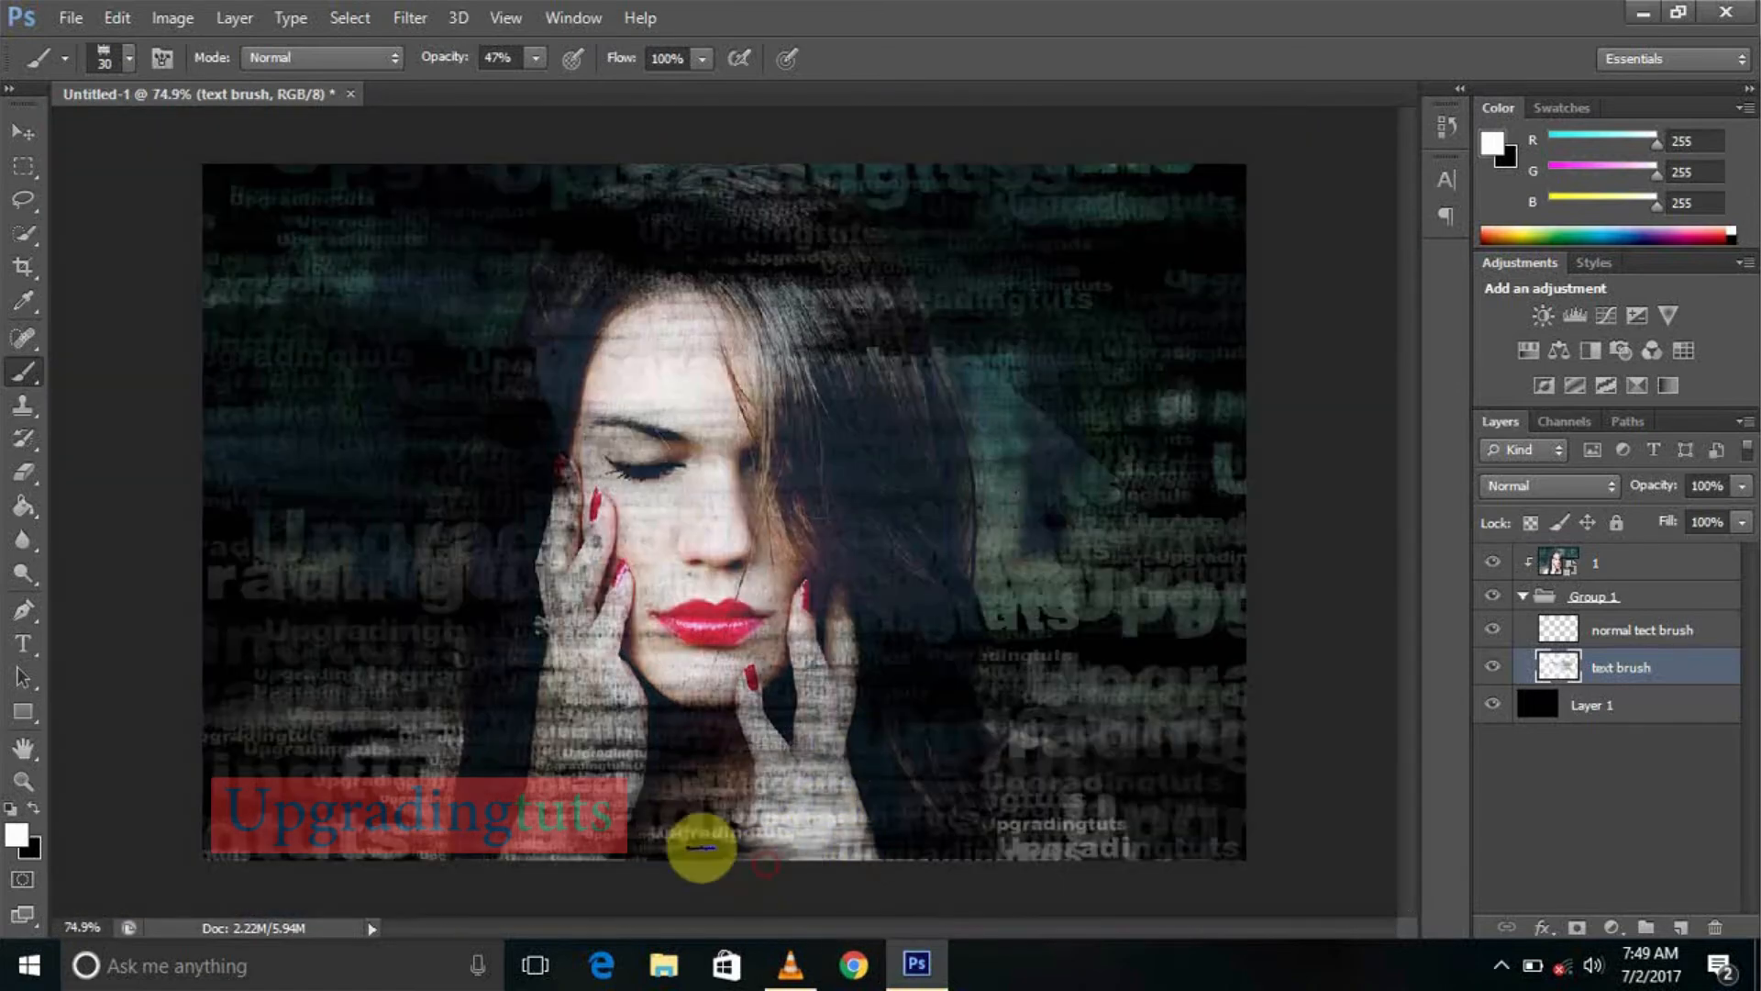
Shrink the text brush to 10 px and touch up the raised hand and fingers against the cheek
{"action": "scroll", "coordinate": [528, 605], "scroll_direction": "up", "scroll_amount": 6}
{"action": "key", "text": "bracketleft"}
{"action": "key", "text": "bracketleft"}
{"action": "key", "text": "bracketleft"}
{"action": "scroll", "coordinate": [634, 311], "scroll_direction": "up", "scroll_amount": 3}
{"action": "key", "text": "bracketleft"}
{"action": "mouse_move", "coordinate": [630, 306]}
{"action": "left_mouse_down"}
{"action": "mouse_move", "coordinate": [642, 331]}
{"action": "mouse_move", "coordinate": [415, 439]}
{"action": "mouse_move", "coordinate": [450, 257]}
{"action": "left_mouse_up"}
{"action": "scroll", "coordinate": [451, 257], "scroll_direction": "down", "scroll_amount": 3}
{"action": "scroll", "coordinate": [463, 220], "scroll_direction": "down", "scroll_amount": 4}
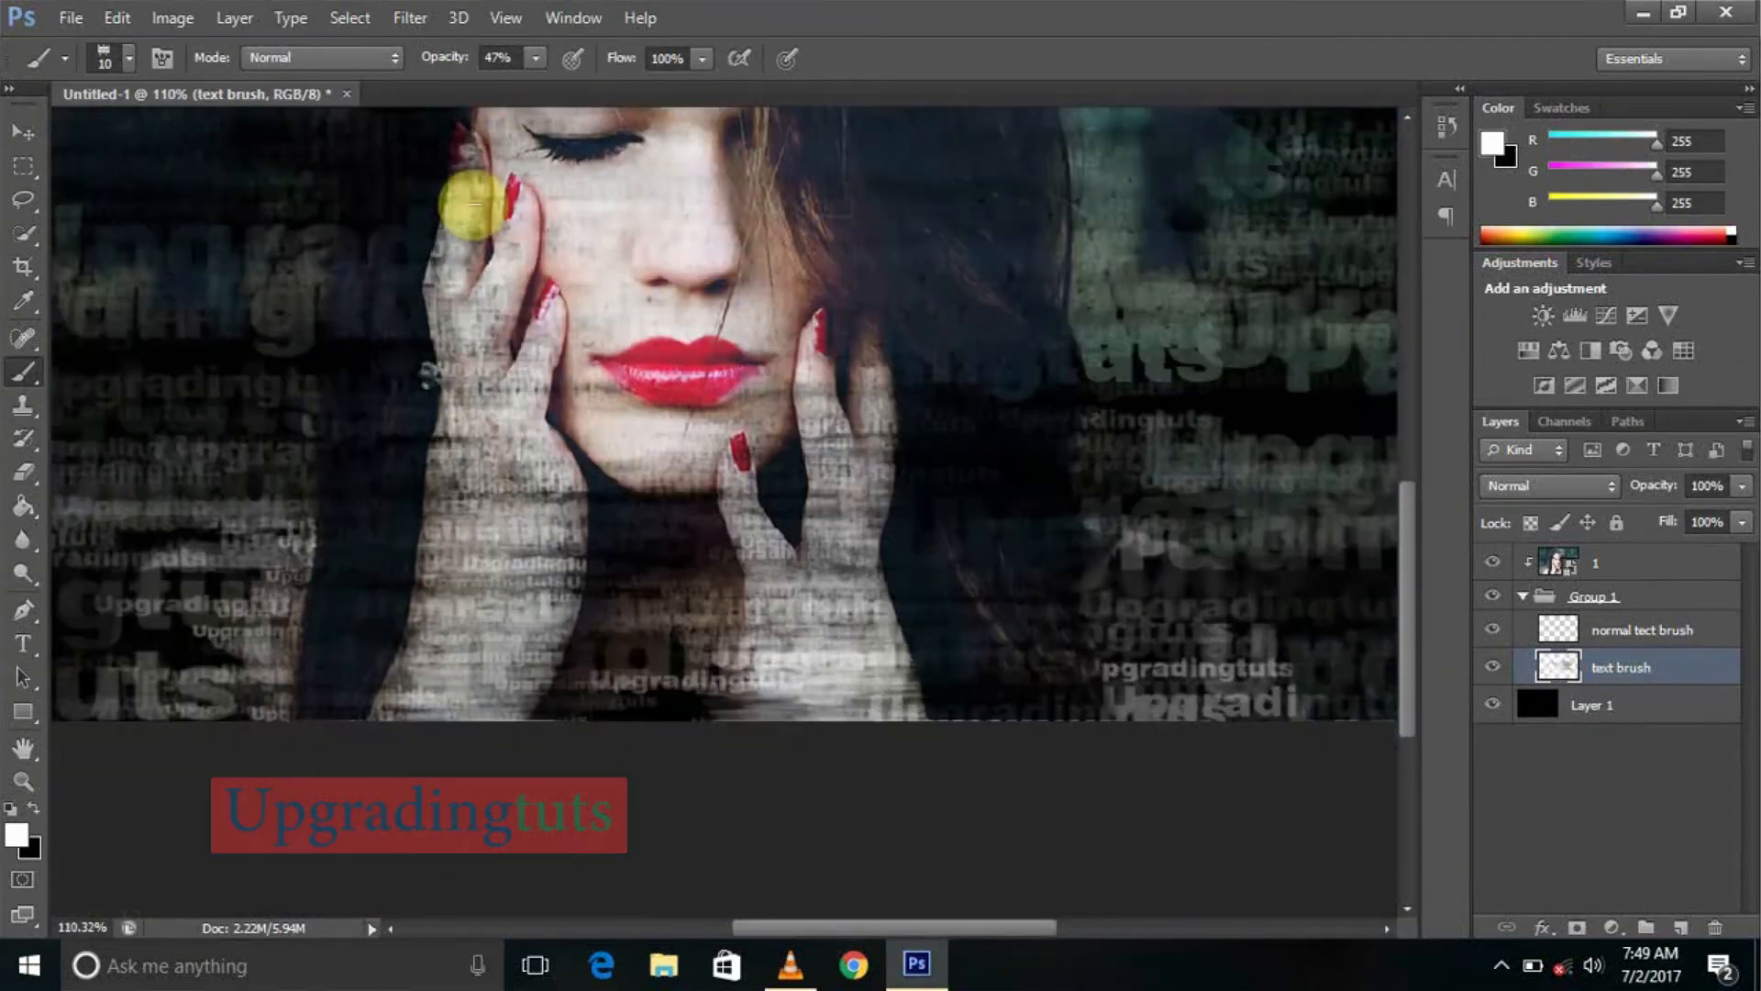
Enlarge the text brush to 250 px and paint white text across the image on the normal tect brush layer
{"action": "scroll", "coordinate": [493, 200], "scroll_direction": "down", "scroll_amount": 5}
{"action": "left_click", "coordinate": [1633, 631]}
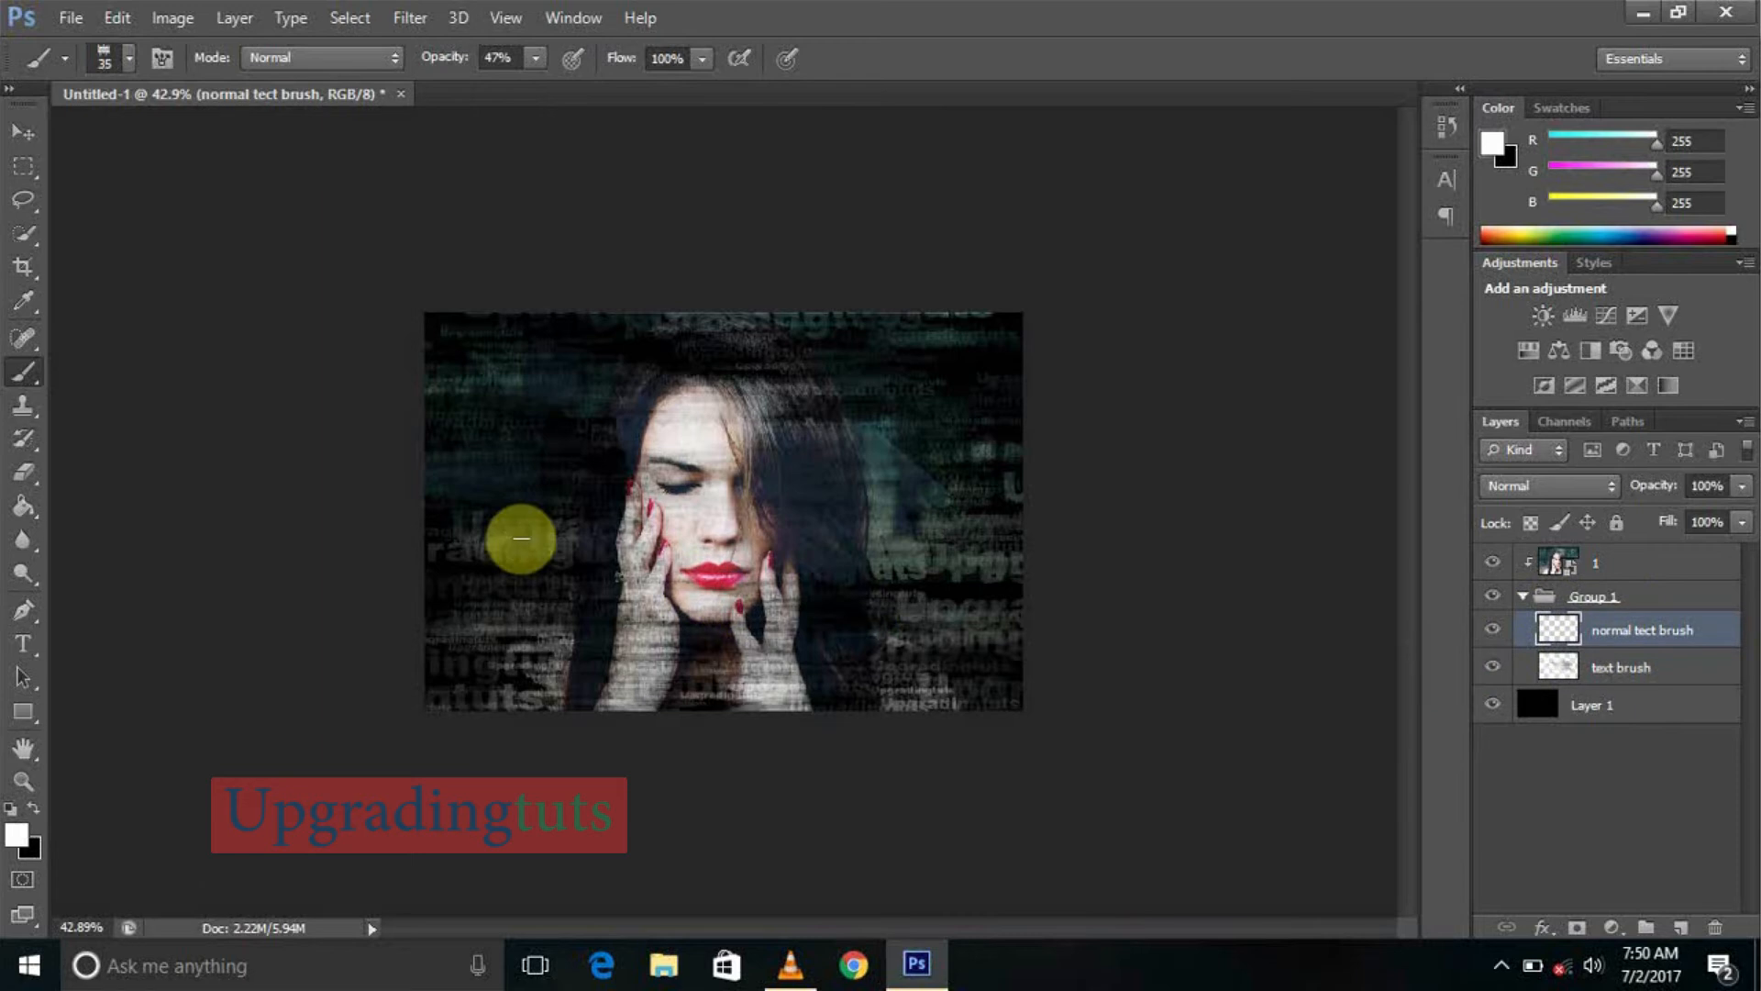
{"action": "key", "text": "bracketright"}
{"action": "key", "text": "bracketright"}
{"action": "key", "text": "bracketright"}
{"action": "key", "text": "bracketright"}
{"action": "key", "text": "bracketright"}
{"action": "key", "text": "bracketright"}
{"action": "key", "text": "bracketright"}
{"action": "key", "text": "bracketright"}
{"action": "key", "text": "bracketright"}
{"action": "key", "text": "bracketright"}
{"action": "key", "text": "bracketright"}
{"action": "key", "text": "bracketright"}
{"action": "key", "text": "bracketright"}
{"action": "key", "text": "bracketright"}
{"action": "scroll", "coordinate": [1065, 460], "scroll_direction": "up", "scroll_amount": 3}
{"action": "scroll", "coordinate": [1042, 459], "scroll_direction": "down", "scroll_amount": 3}
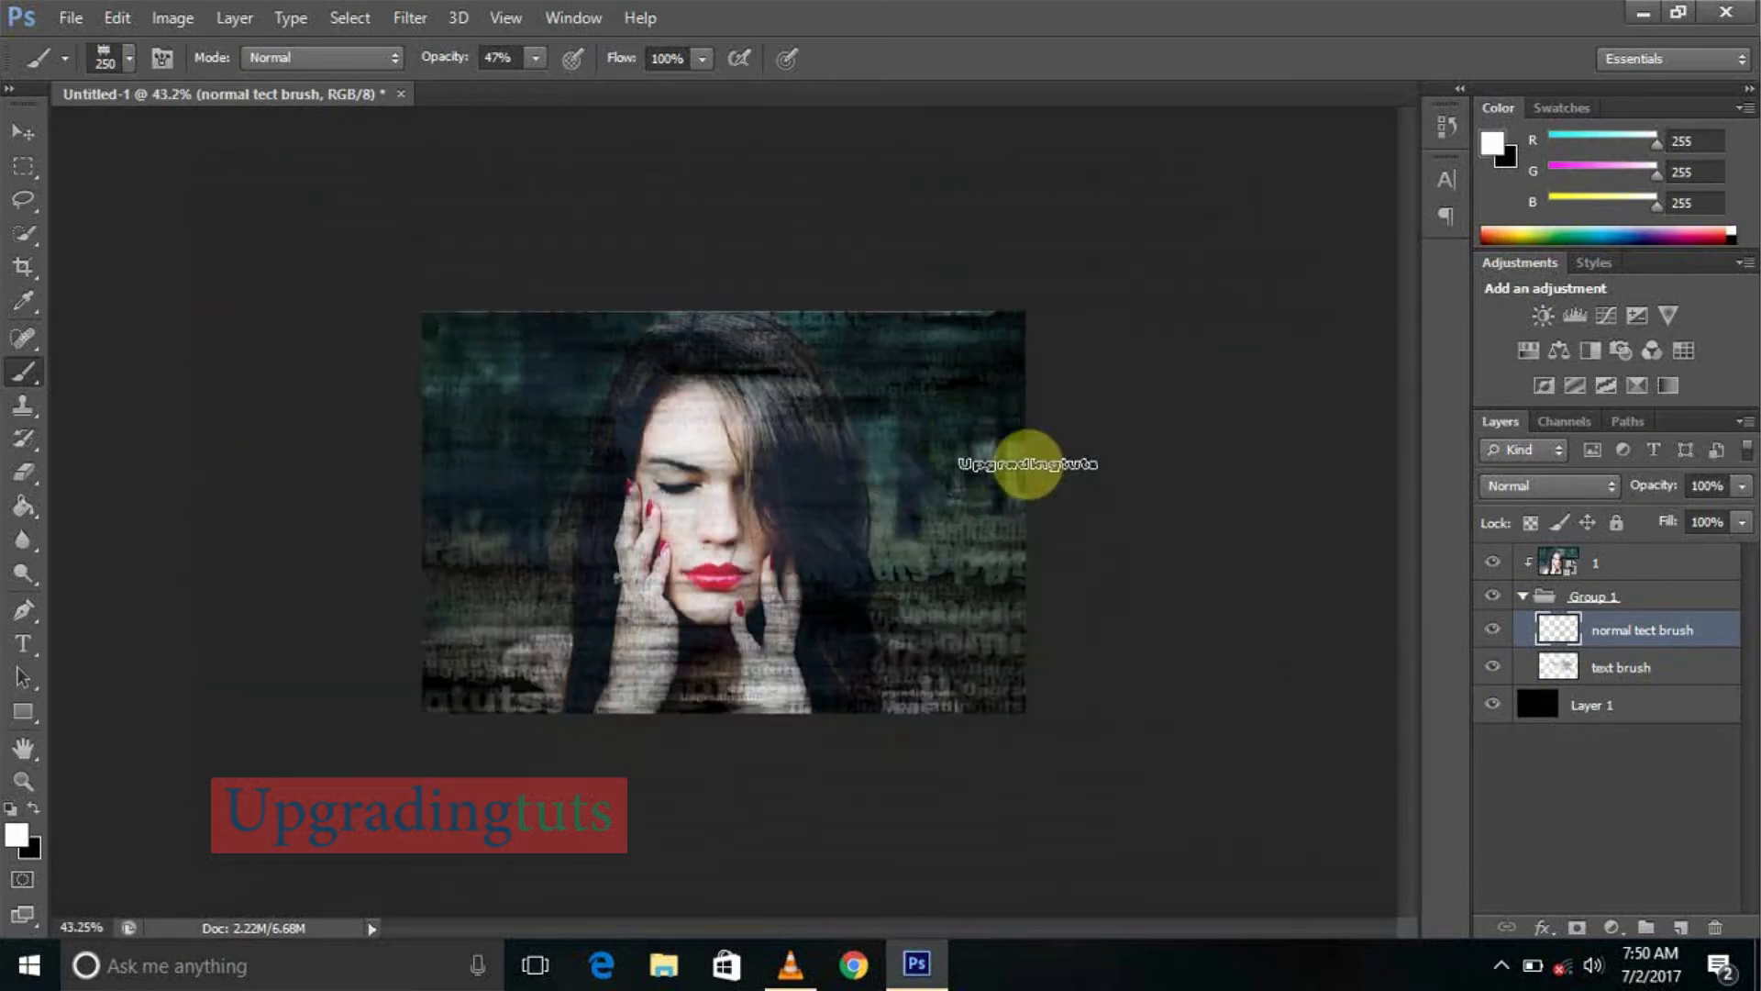
Reduce the text brush to 90 px and paint white text over the raised hand, forehead and hair on the text brush layer
{"action": "scroll", "coordinate": [1007, 420], "scroll_direction": "up", "scroll_amount": 1}
{"action": "scroll", "coordinate": [752, 367], "scroll_direction": "up", "scroll_amount": 4}
{"action": "key", "text": "bracketleft"}
{"action": "key", "text": "bracketleft"}
{"action": "key", "text": "bracketleft"}
{"action": "key", "text": "bracketleft"}
{"action": "key", "text": "bracketleft"}
{"action": "key", "text": "bracketleft"}
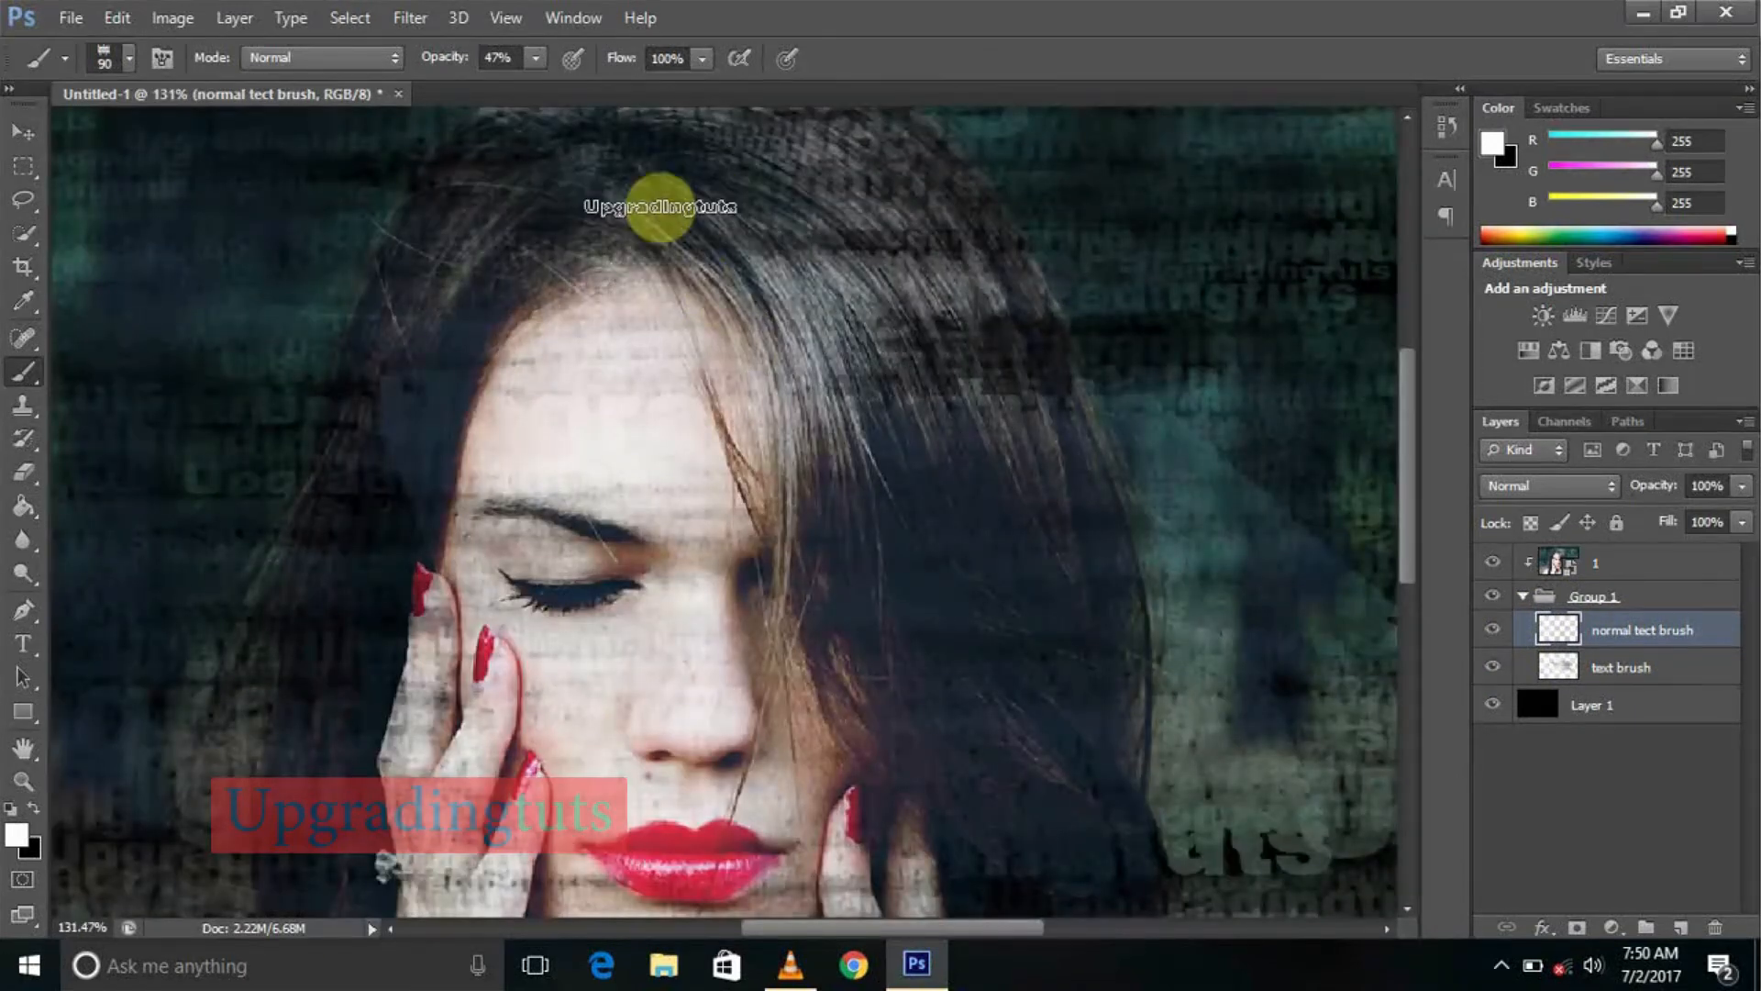
{"action": "scroll", "coordinate": [754, 541], "scroll_direction": "down", "scroll_amount": 6}
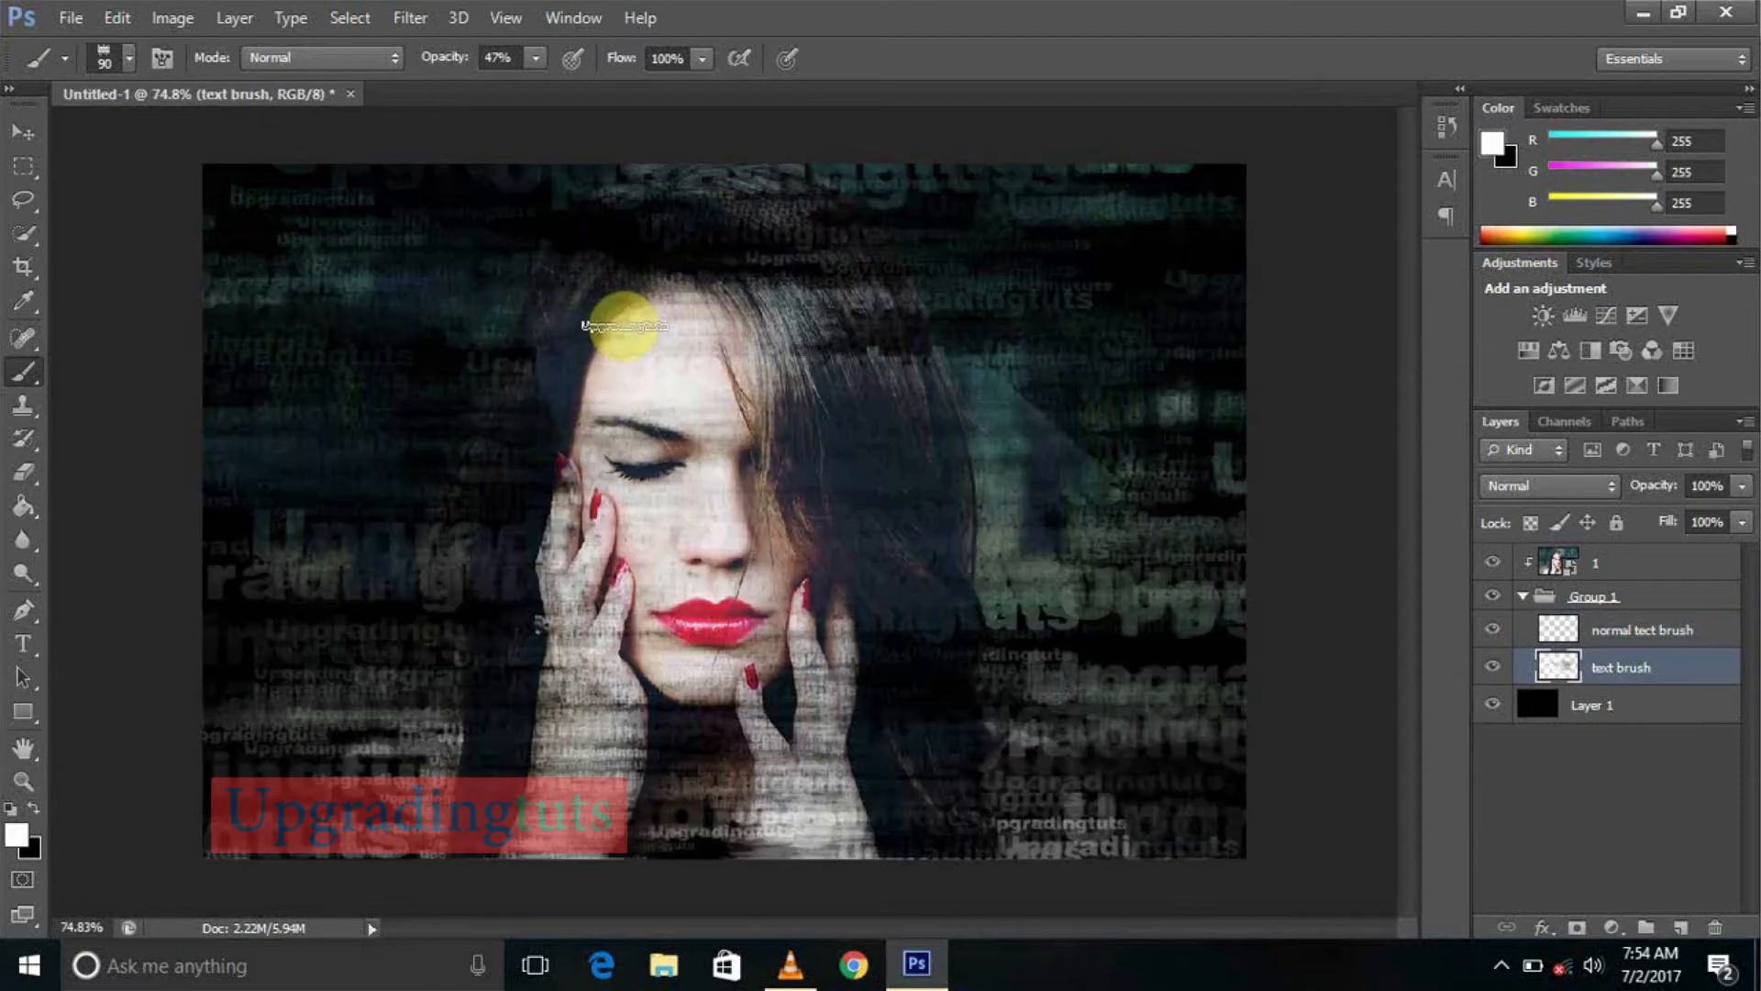
{"action": "mouse_move", "coordinate": [581, 567]}
{"action": "left_mouse_down"}
{"action": "mouse_move", "coordinate": [519, 764]}
{"action": "mouse_move", "coordinate": [410, 838]}
{"action": "mouse_move", "coordinate": [540, 643]}
{"action": "left_mouse_up"}
{"action": "mouse_move", "coordinate": [648, 407]}
{"action": "left_mouse_down"}
{"action": "mouse_move", "coordinate": [610, 265]}
{"action": "mouse_move", "coordinate": [607, 281]}
{"action": "mouse_move", "coordinate": [725, 319]}
{"action": "mouse_move", "coordinate": [657, 308]}
{"action": "mouse_move", "coordinate": [651, 201]}
{"action": "mouse_move", "coordinate": [724, 297]}
{"action": "mouse_move", "coordinate": [655, 308]}
{"action": "mouse_move", "coordinate": [762, 306]}
{"action": "mouse_move", "coordinate": [759, 276]}
{"action": "mouse_move", "coordinate": [790, 308]}
{"action": "mouse_move", "coordinate": [853, 501]}
{"action": "mouse_move", "coordinate": [866, 676]}
{"action": "mouse_move", "coordinate": [824, 306]}
{"action": "left_mouse_up"}
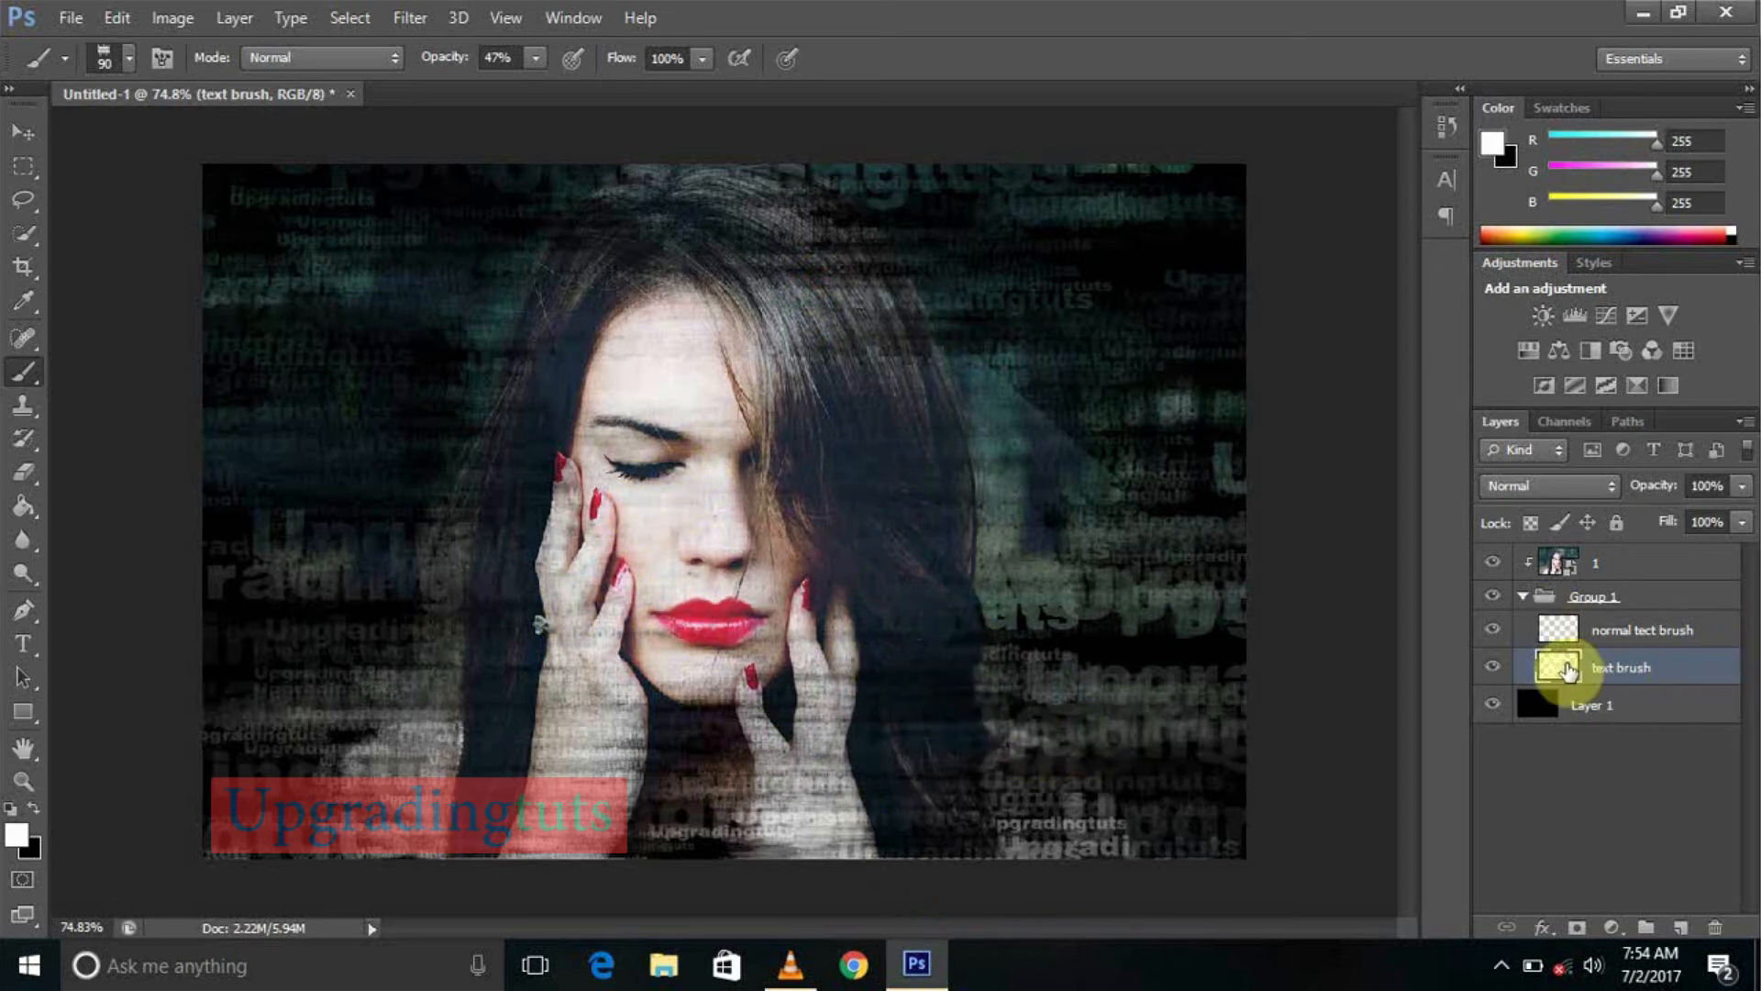
Add a layer mask to portrait photo layer 1 and look through the brush tips with the Brush tool
{"action": "left_click", "coordinate": [1598, 568]}
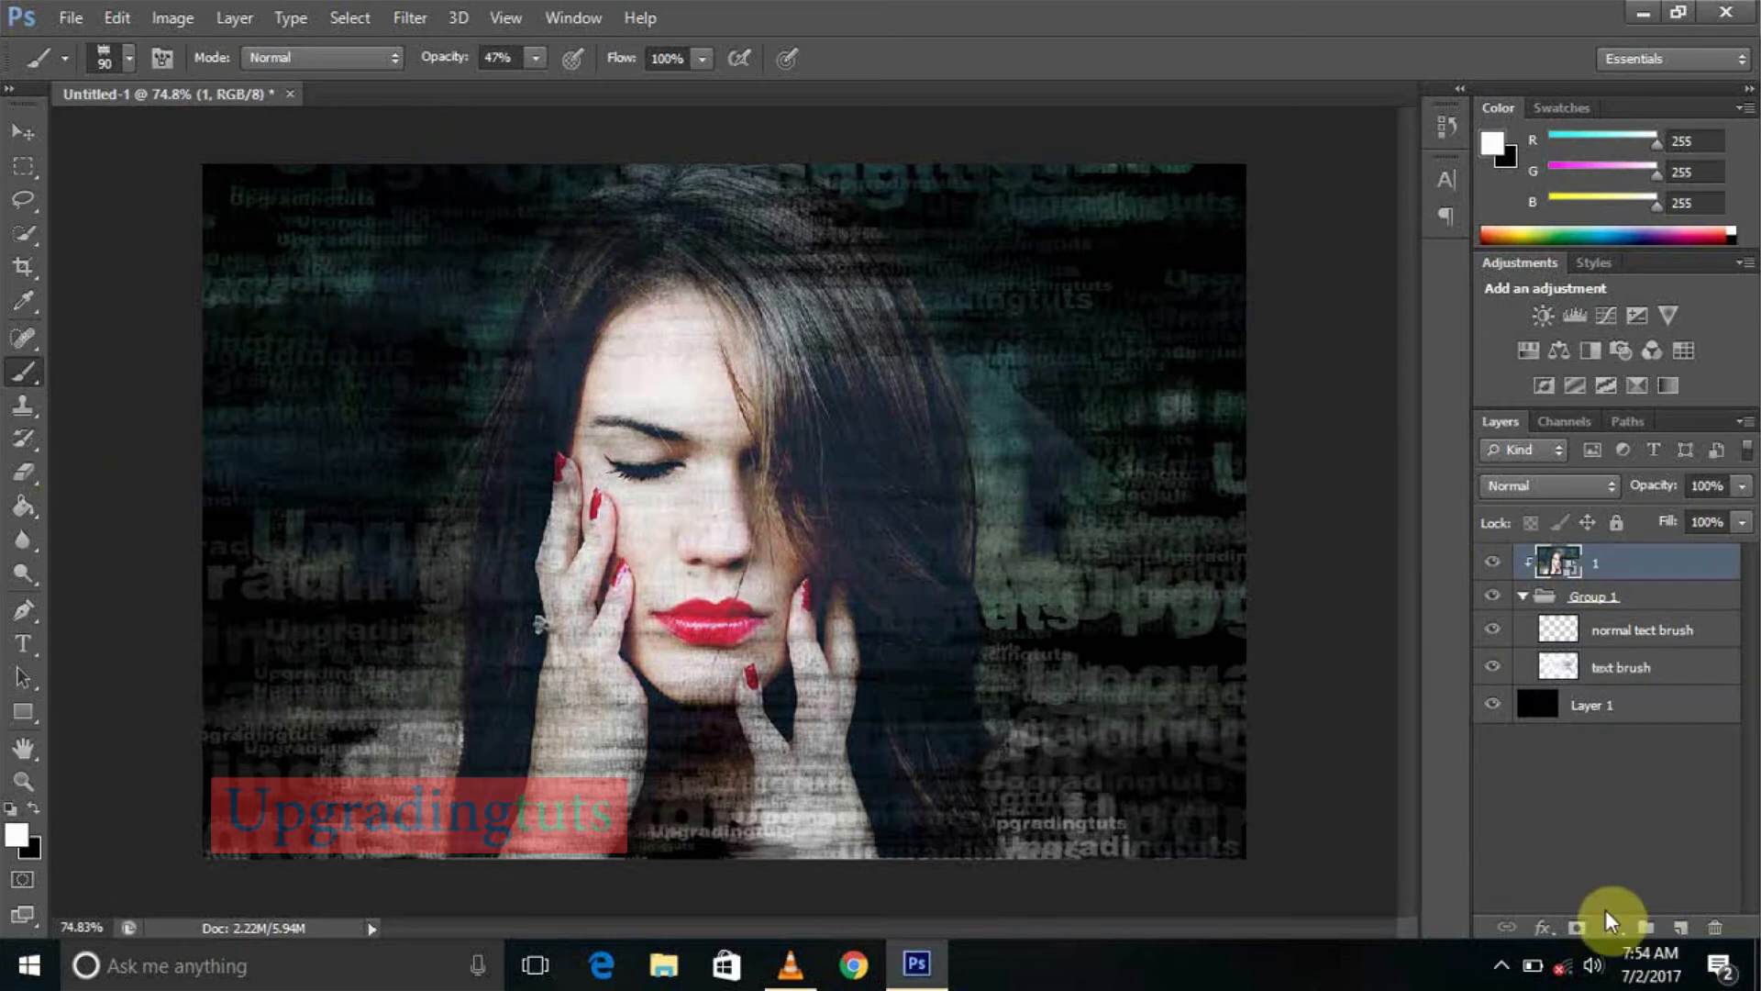
{"action": "left_click", "coordinate": [1577, 928]}
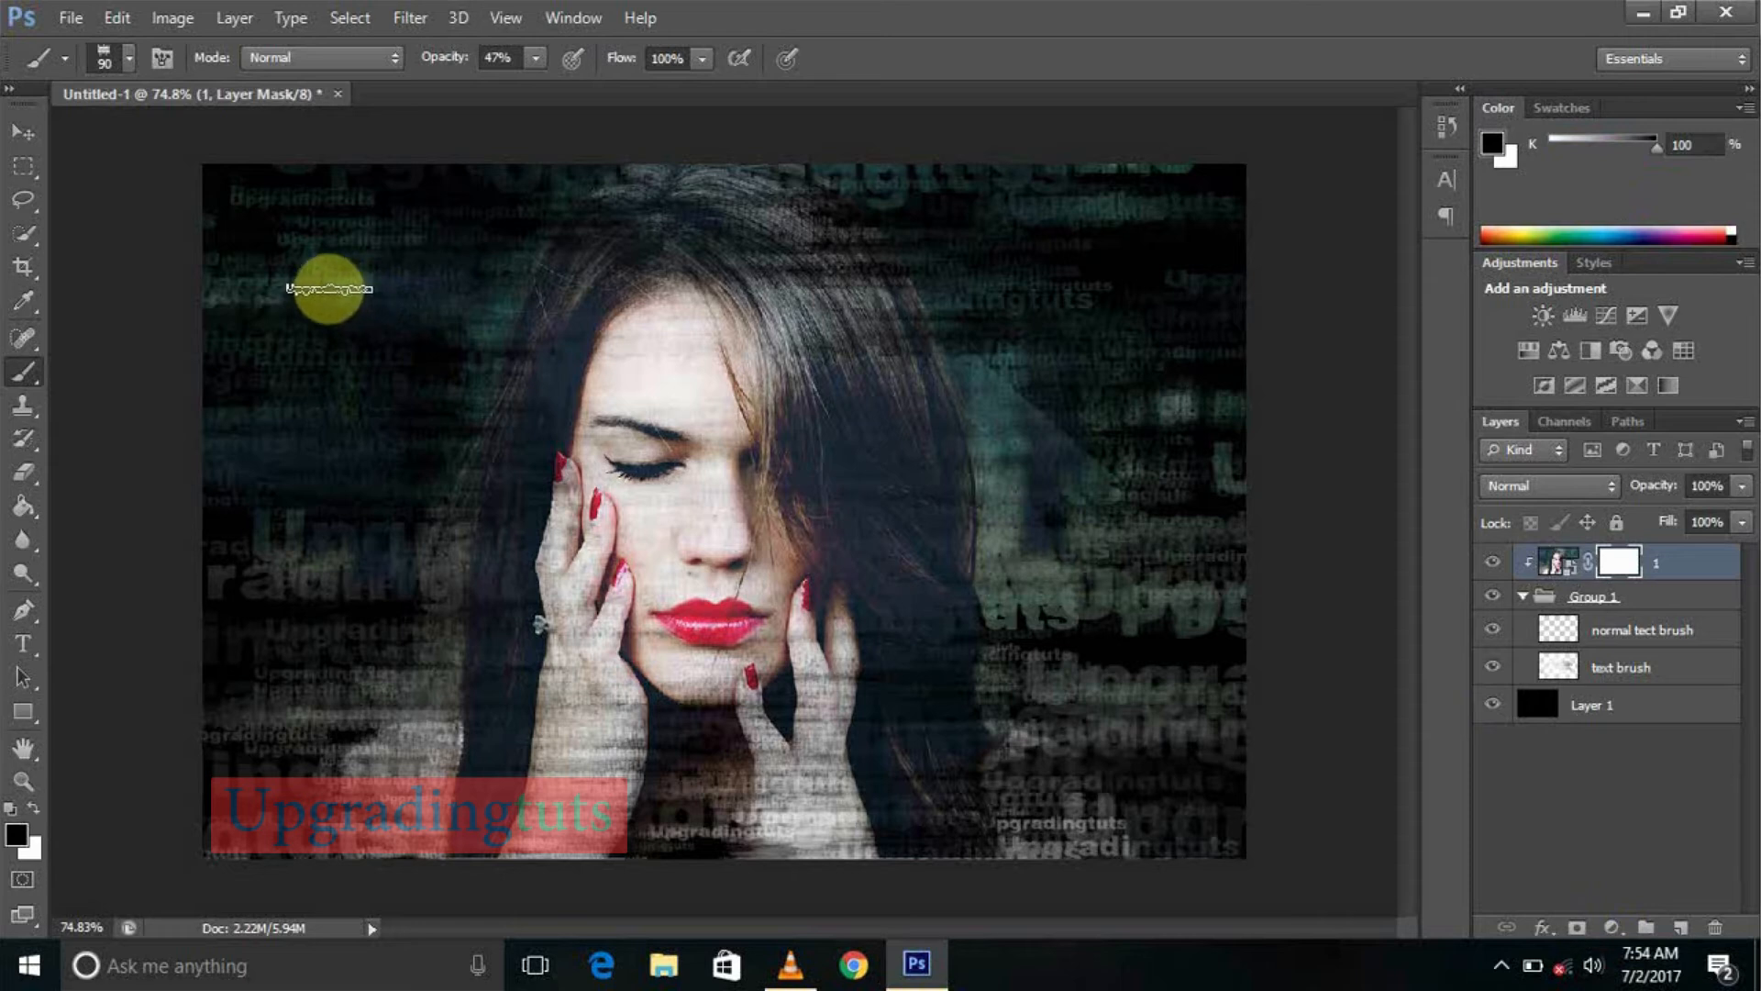
{"action": "right_click", "coordinate": [22, 373]}
{"action": "left_click", "coordinate": [22, 373]}
{"action": "left_click", "coordinate": [129, 58]}
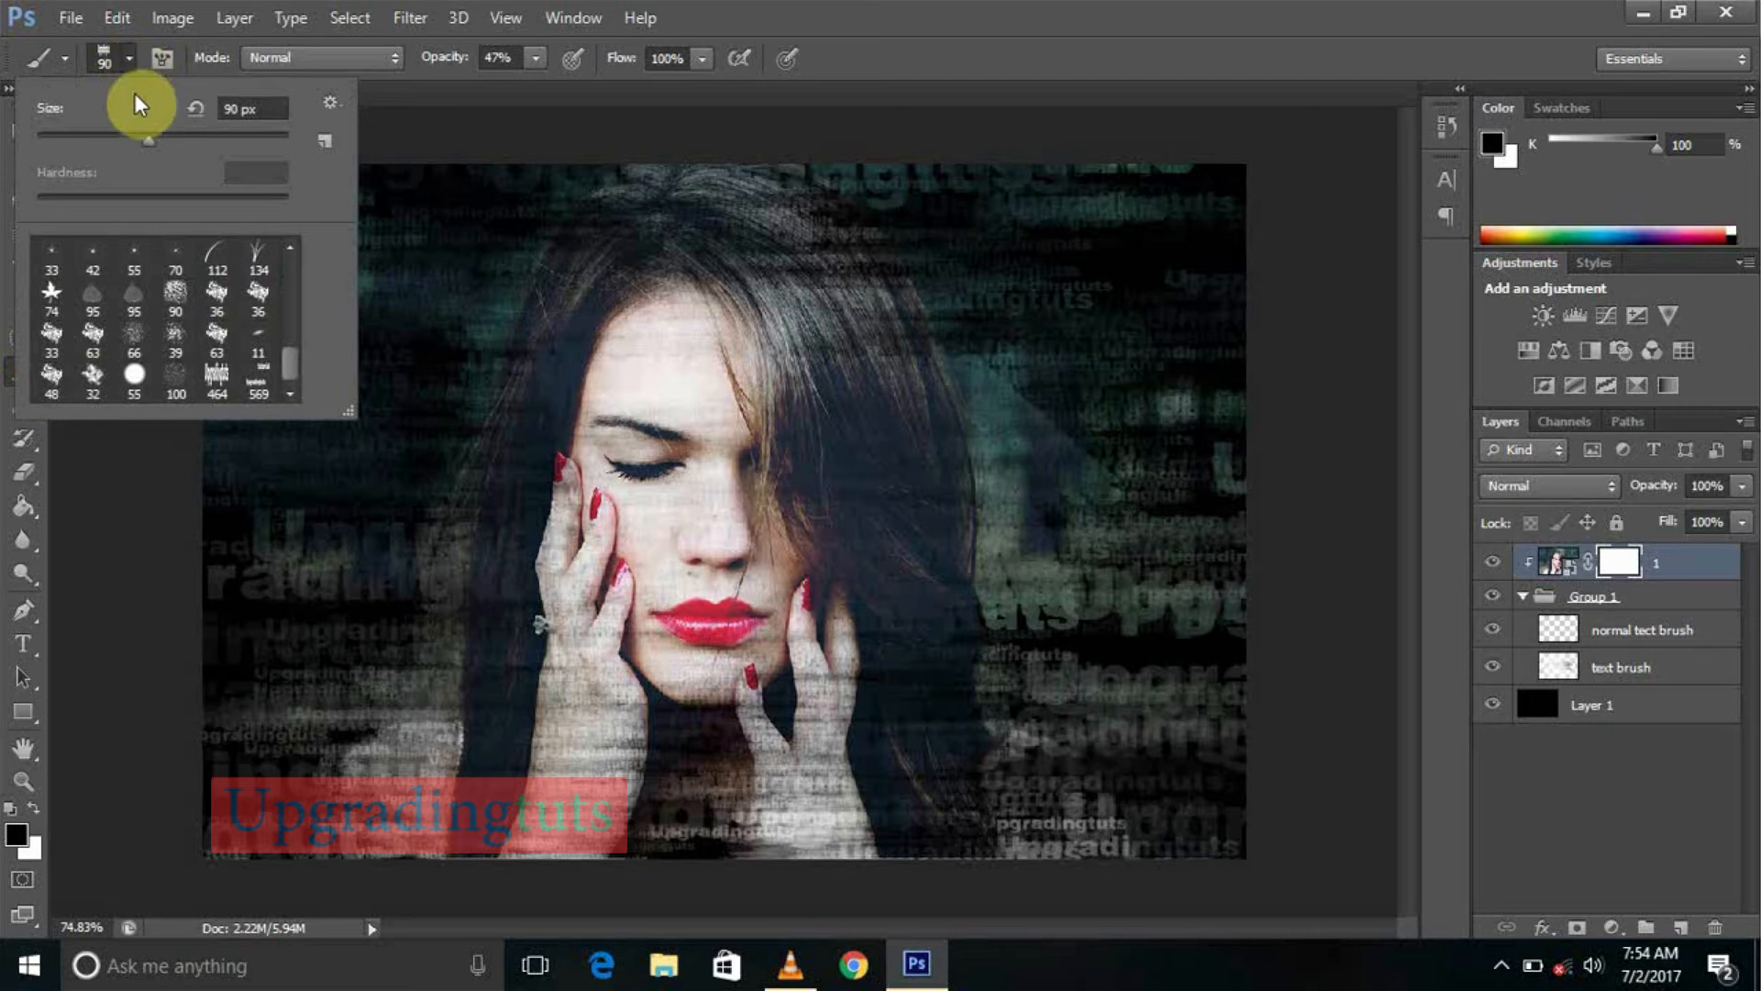
{"action": "key", "text": "Return"}
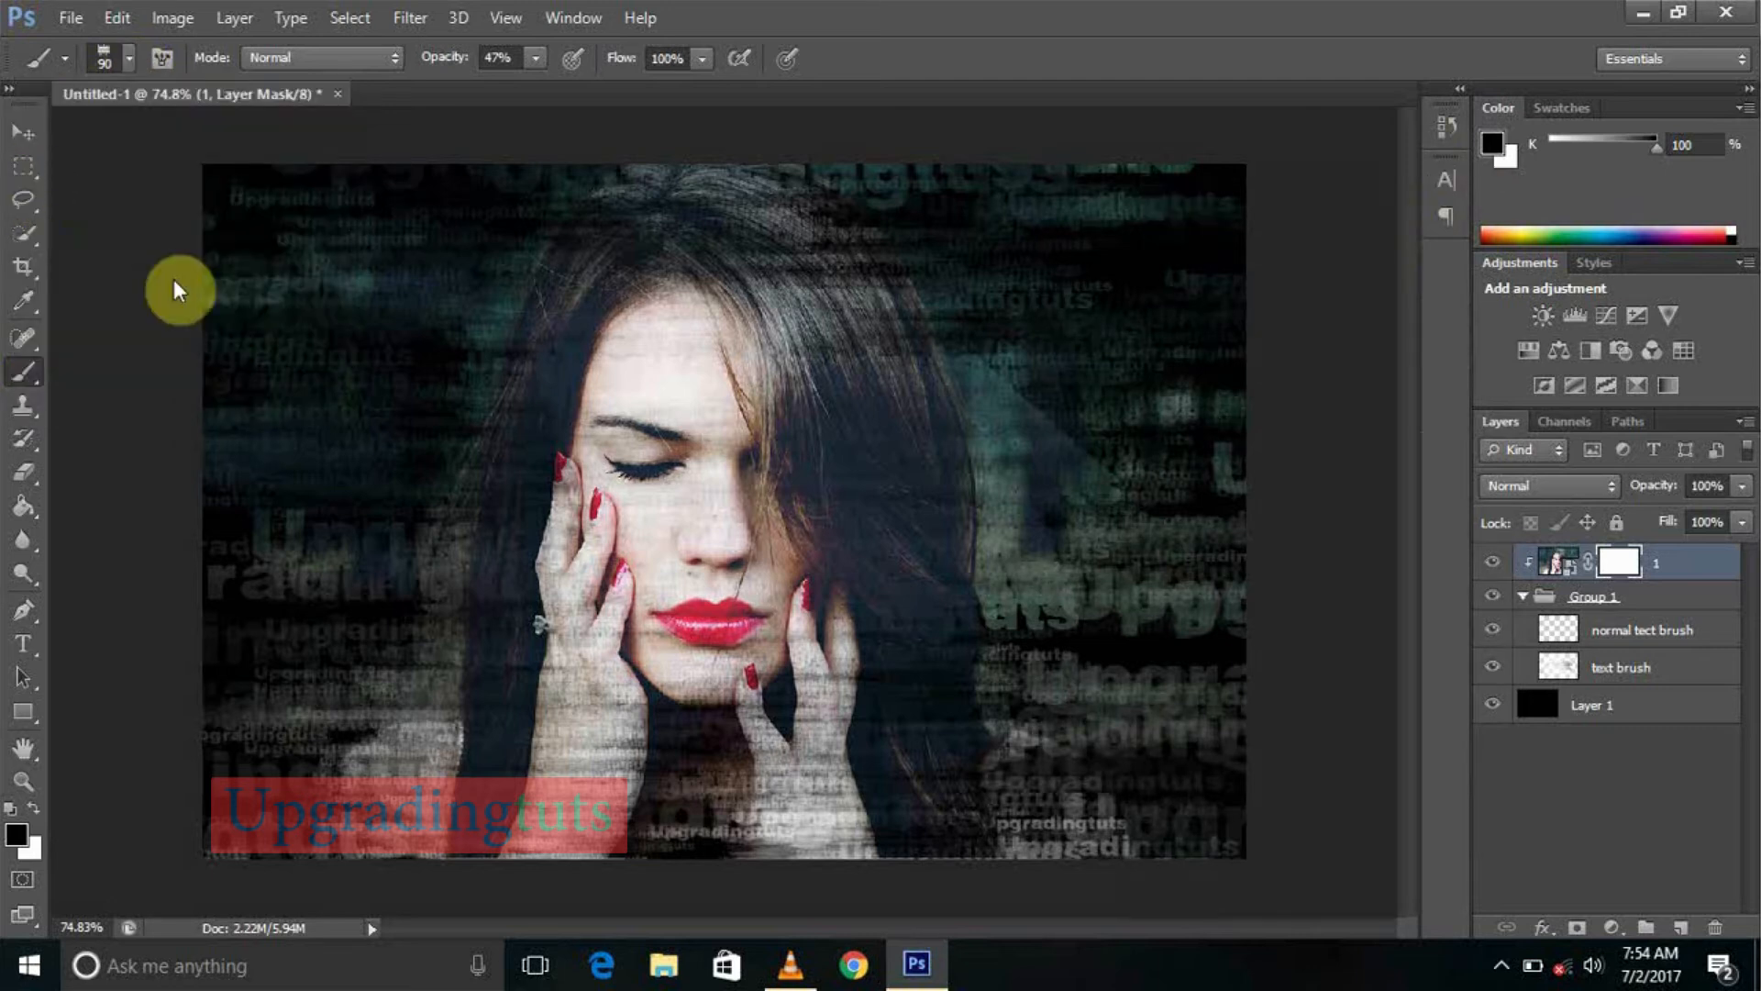
{"action": "left_click", "coordinate": [131, 59]}
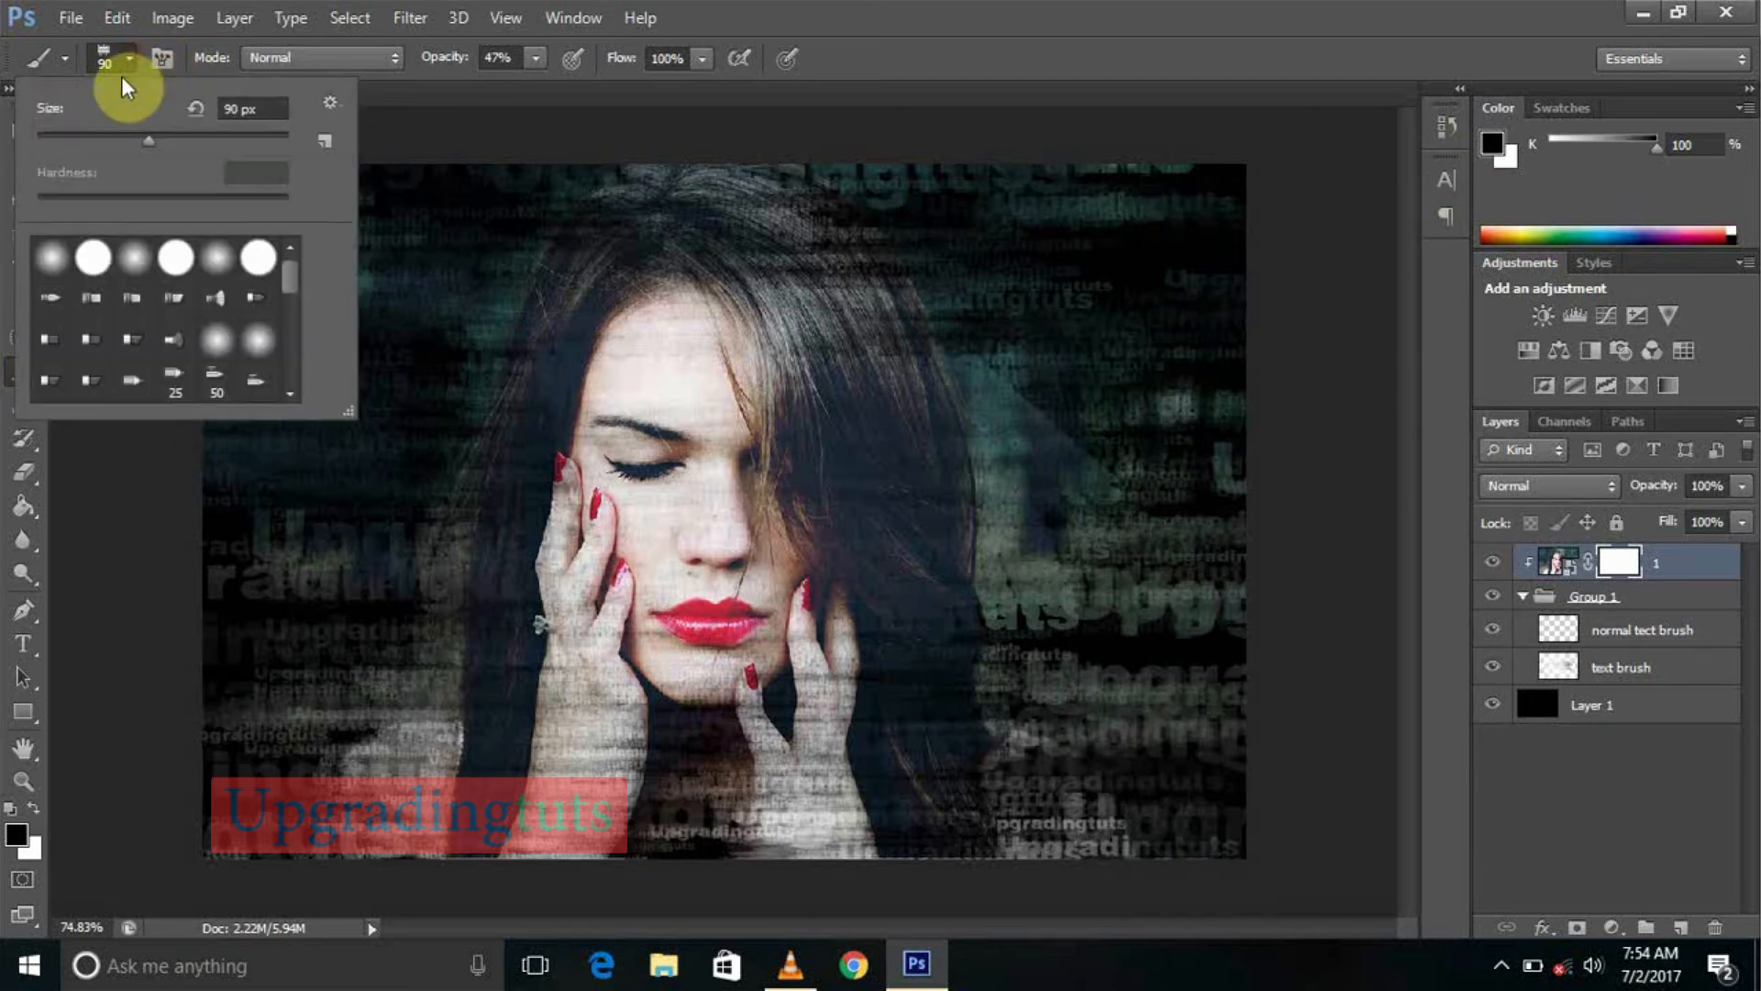
Save the current text brush as a tool preset named "photoshop brush" with its color included
{"action": "left_click", "coordinate": [66, 58]}
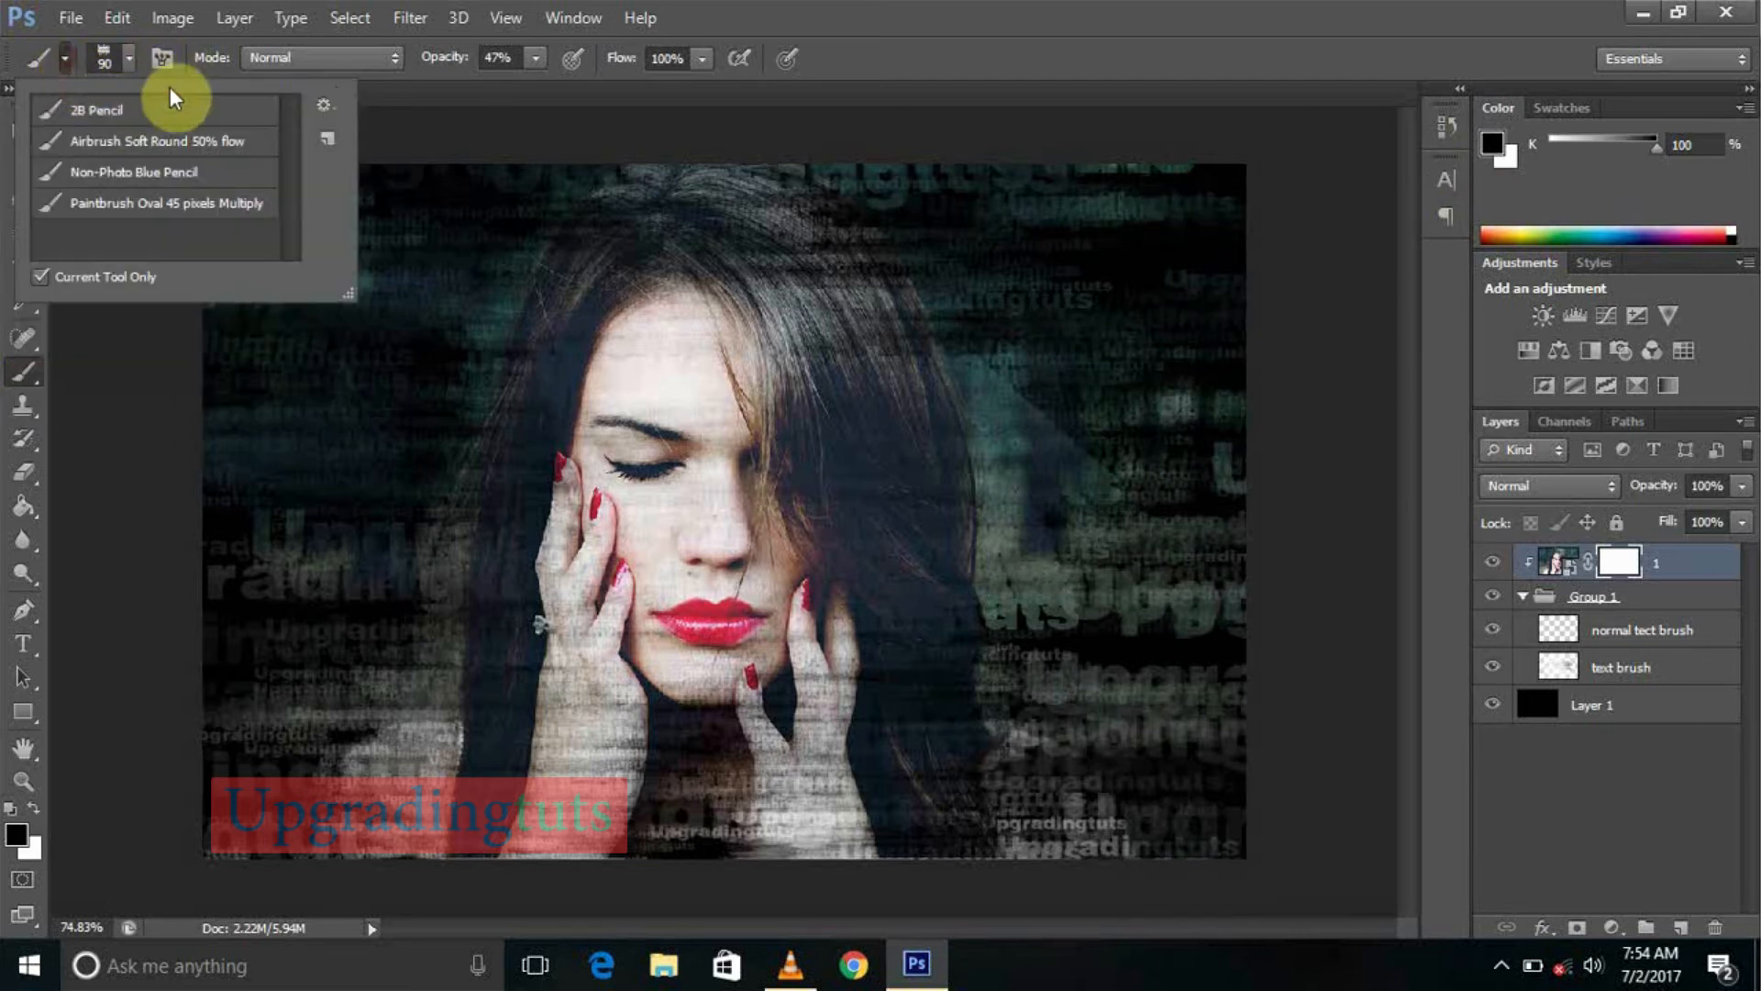
{"action": "left_click", "coordinate": [326, 139]}
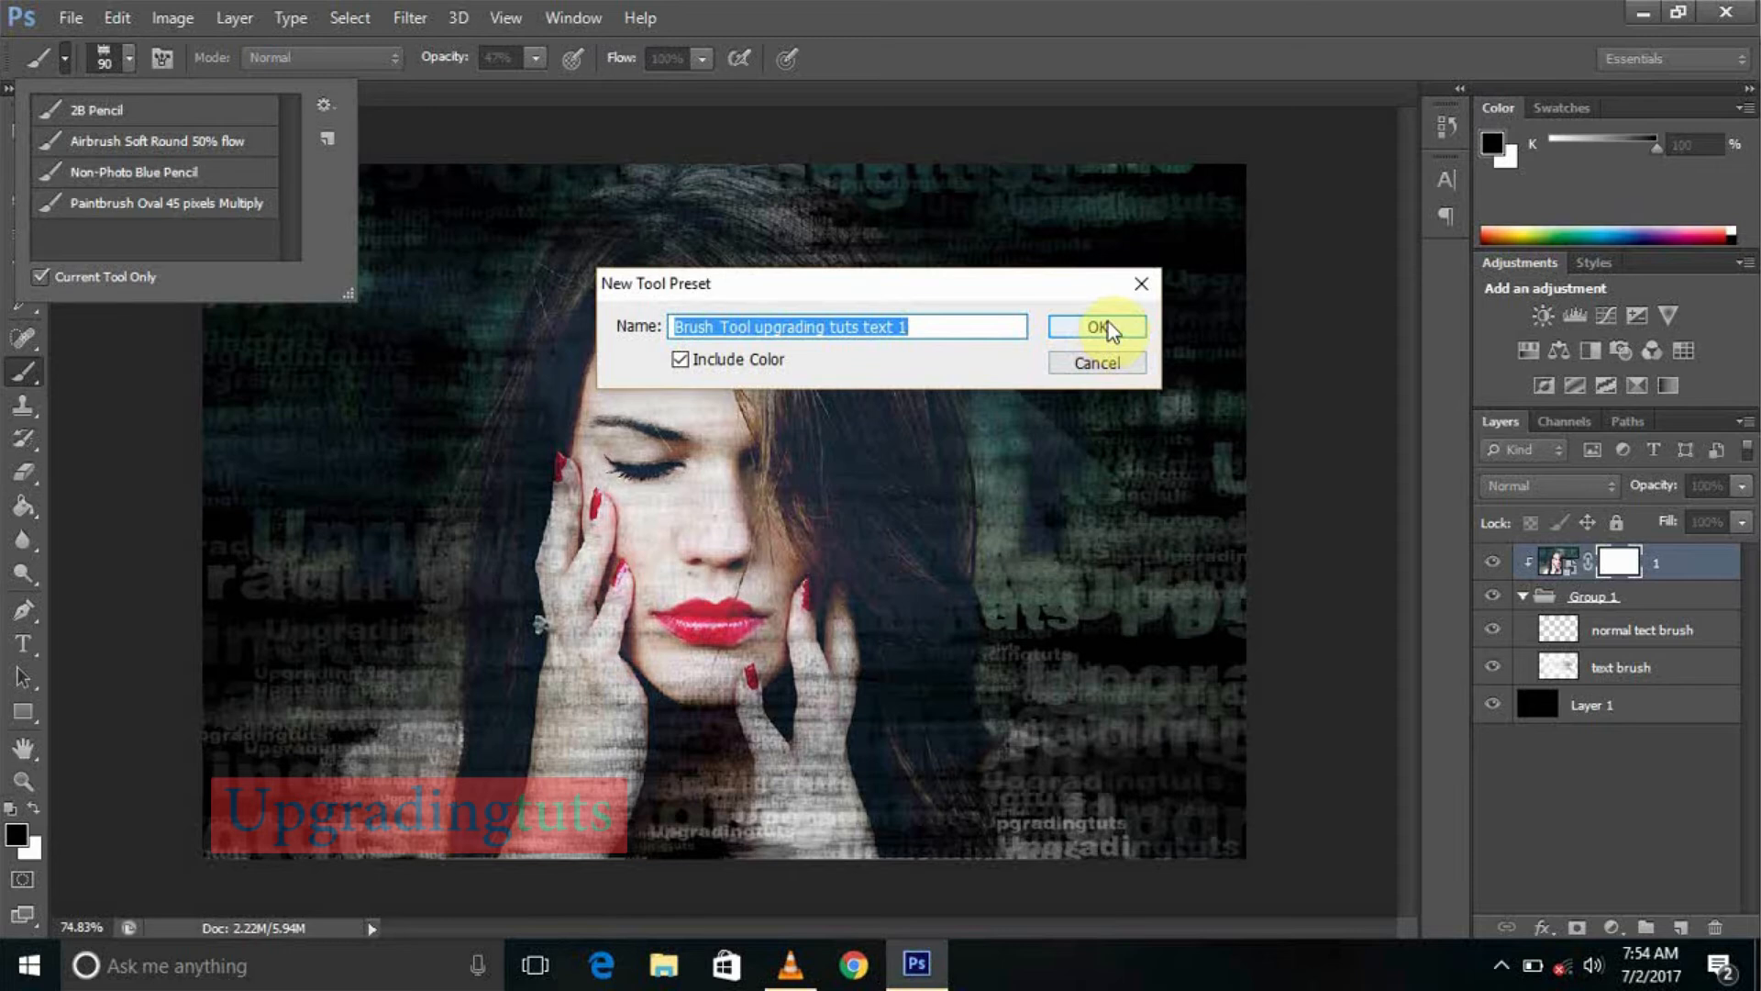
{"action": "type", "text": "p"}
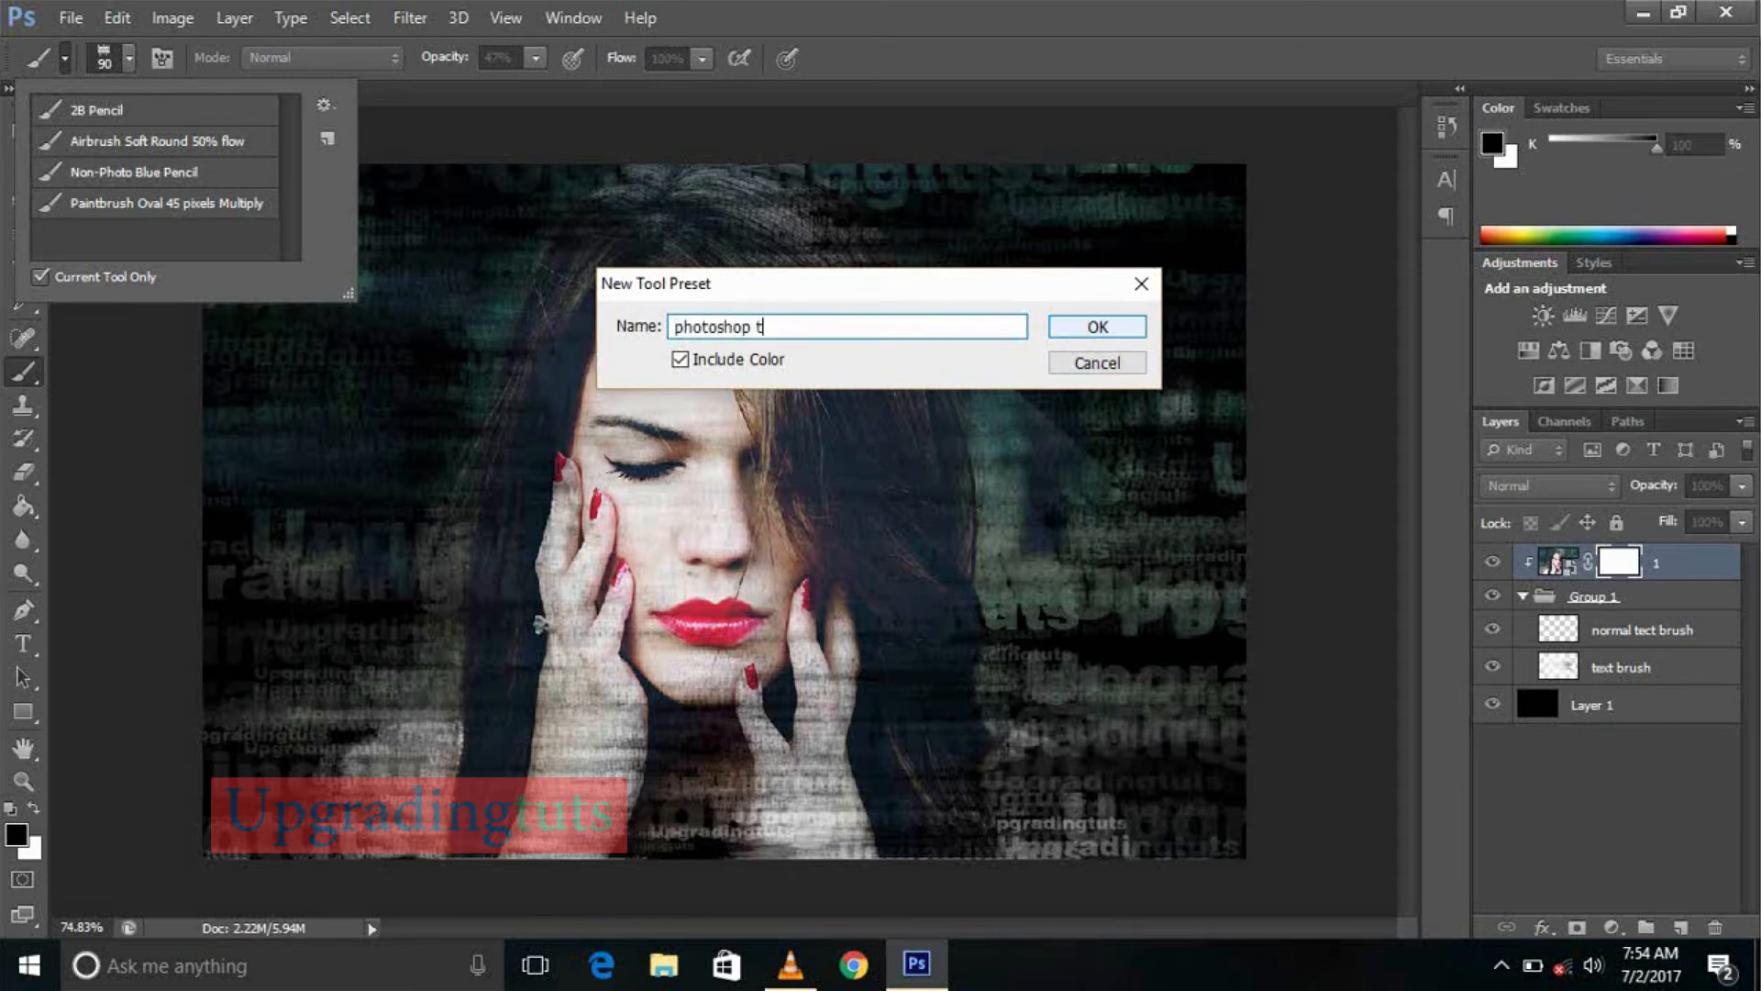
{"action": "type", "text": "hotoshop brush"}
{"action": "key", "text": "Return"}
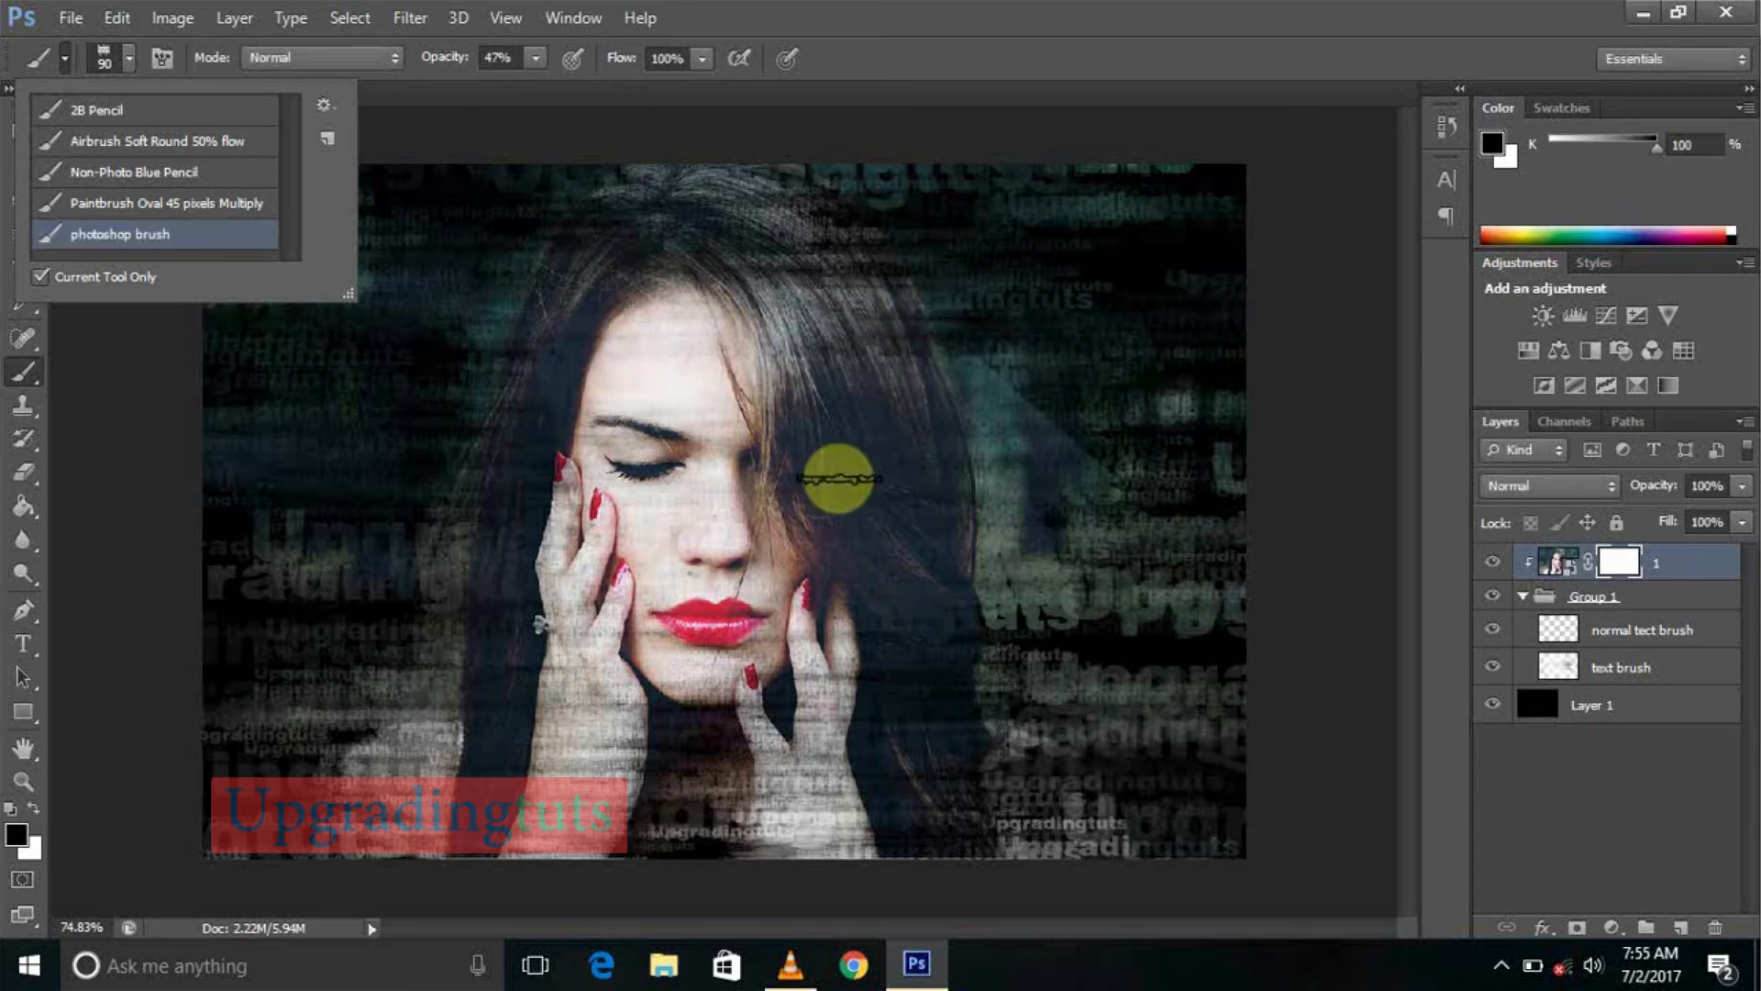
{"action": "left_click", "coordinate": [473, 89]}
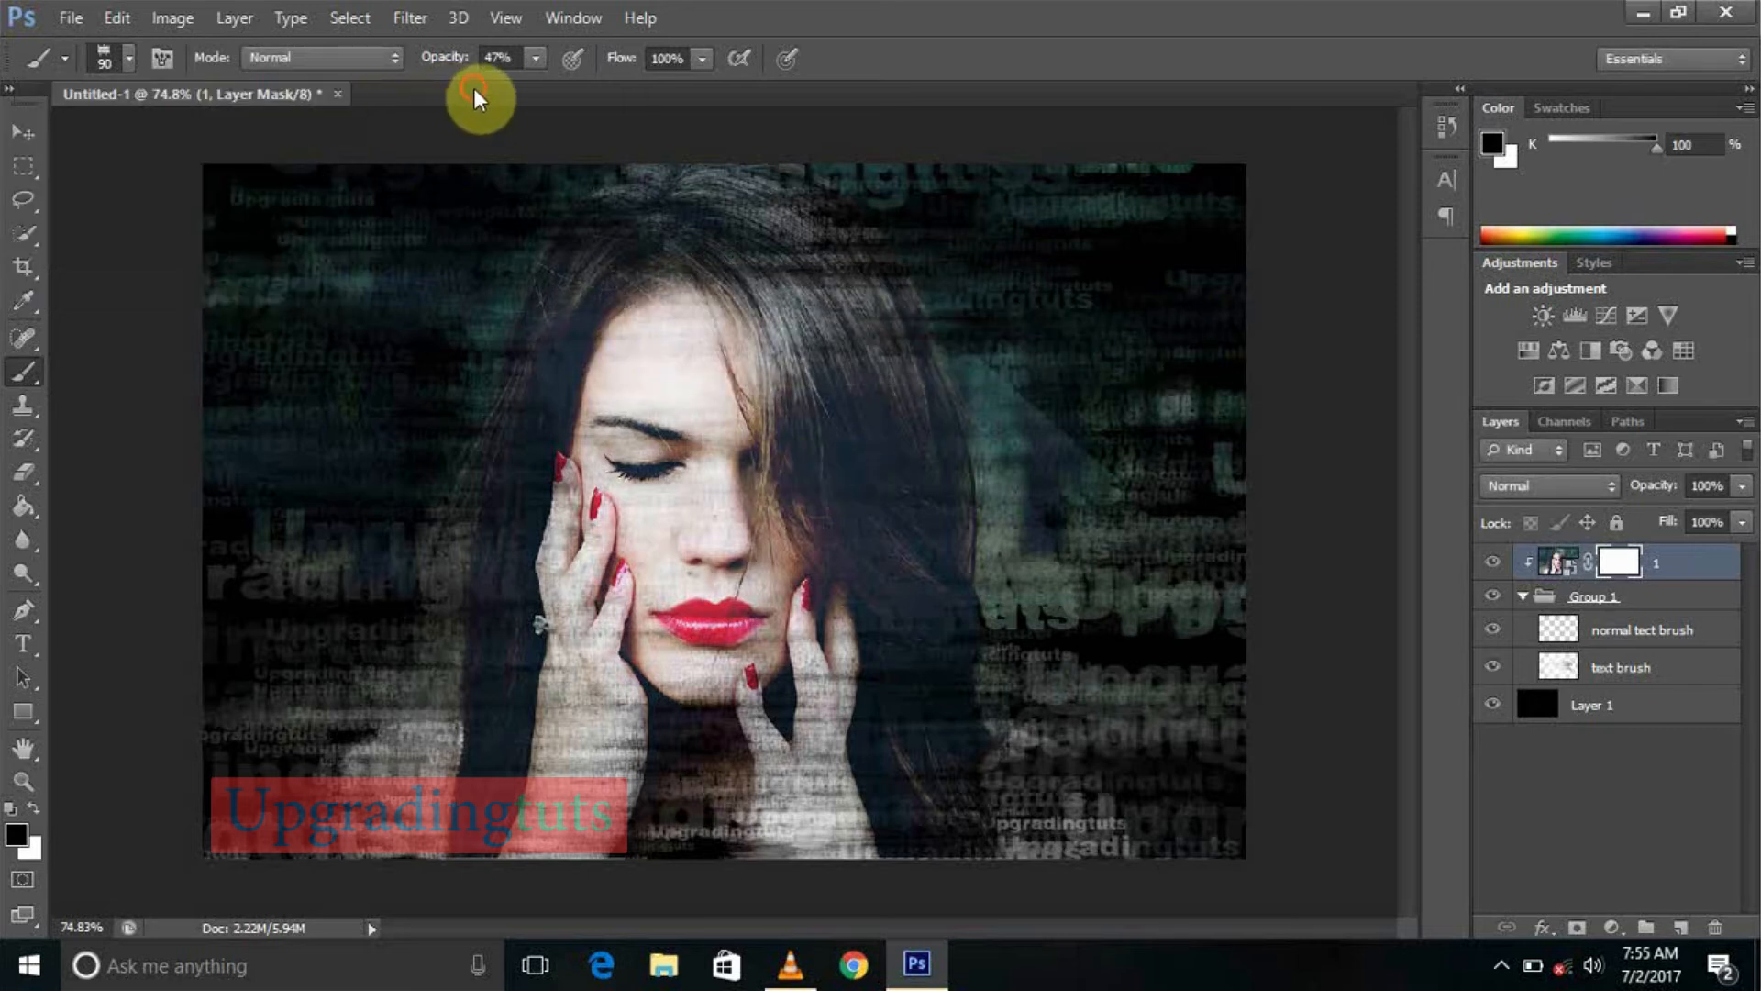
Choose a soft round brush at 250 px and add a fresh layer mask to portrait photo layer 1
{"action": "left_click", "coordinate": [130, 60]}
{"action": "left_click", "coordinate": [94, 258]}
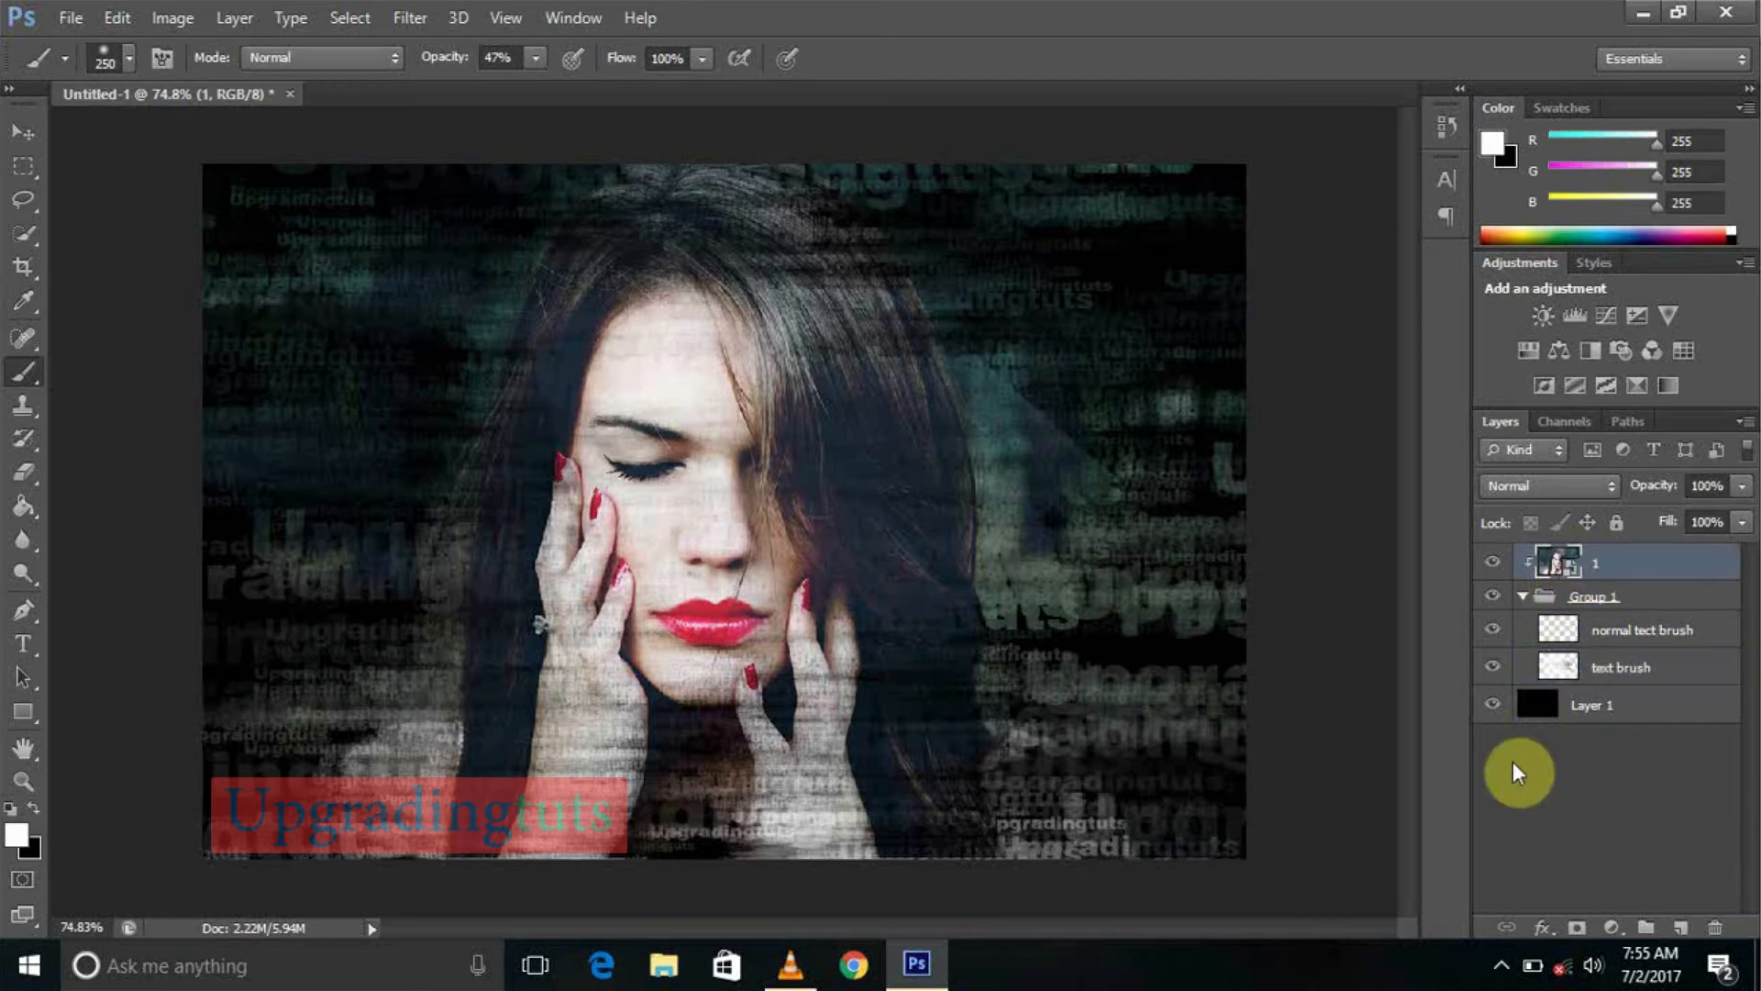
{"action": "left_click", "coordinate": [1576, 927]}
{"action": "key", "text": "x"}
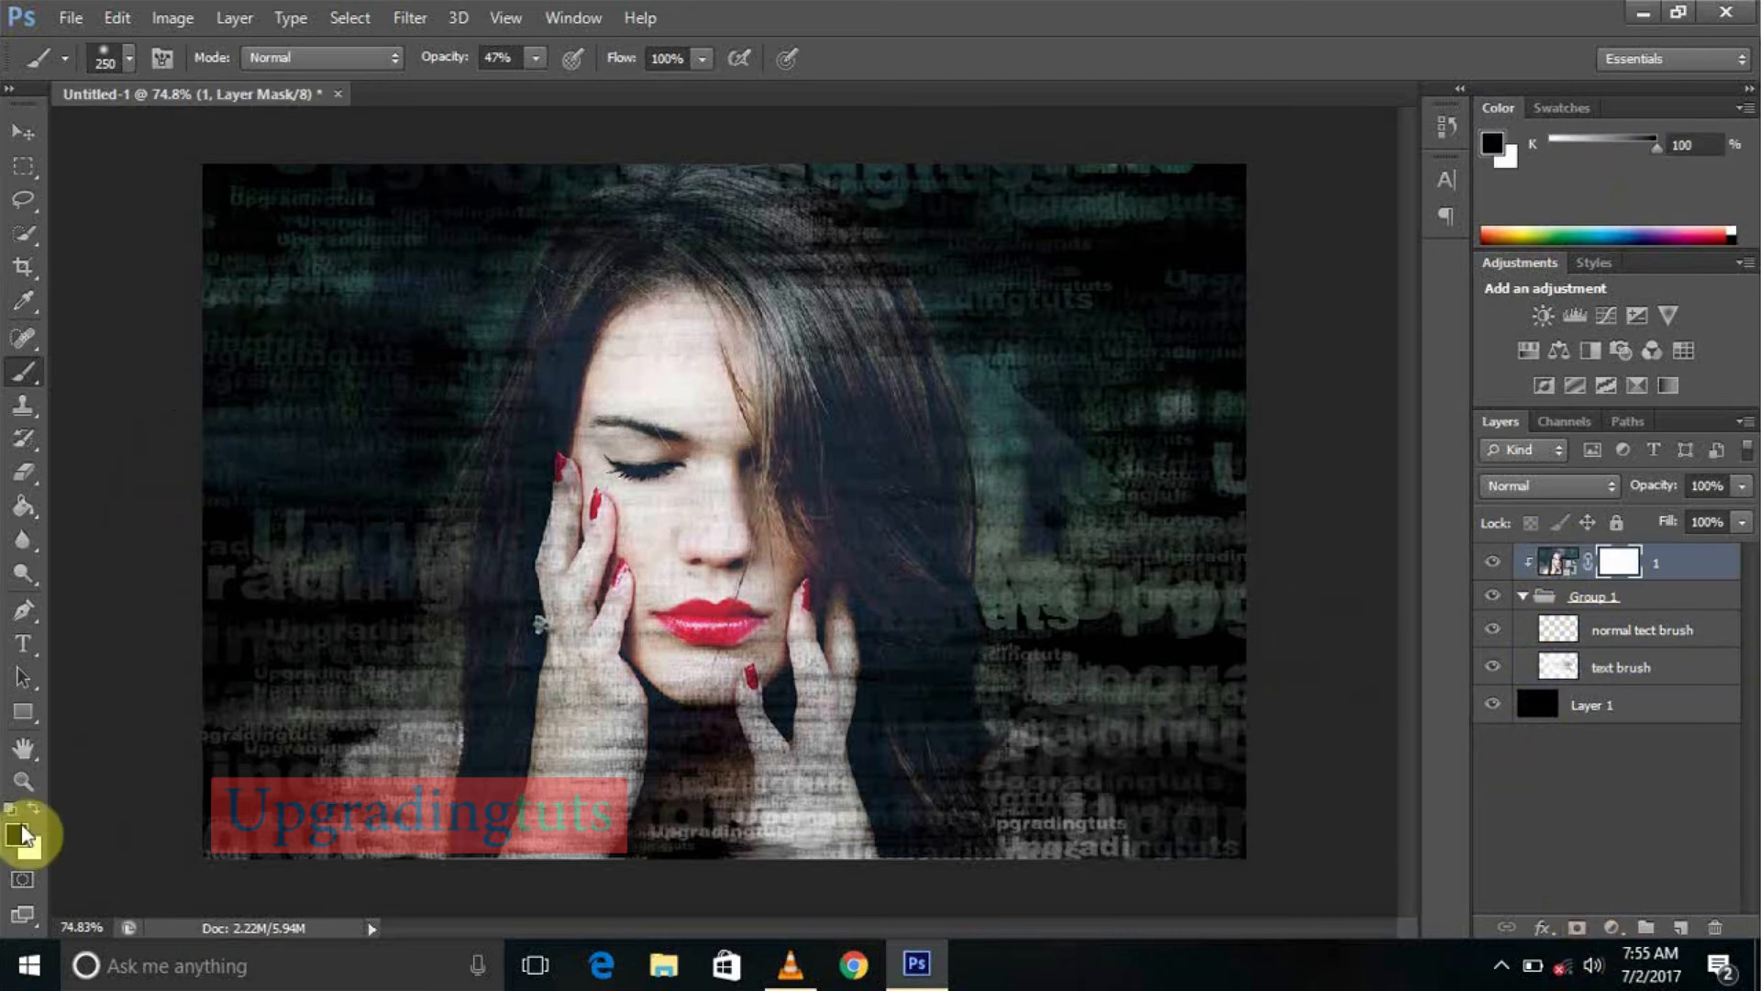
Paint black on layer 1's mask over the background on both sides of the woman, raising the brush opacity to 82%
{"action": "mouse_move", "coordinate": [295, 253]}
{"action": "left_mouse_down"}
{"action": "mouse_move", "coordinate": [268, 347]}
{"action": "mouse_move", "coordinate": [268, 168]}
{"action": "left_mouse_up"}
{"action": "left_click_drag", "start_coordinate": [300, 235], "coordinate": [287, 255]}
{"action": "left_click", "coordinate": [312, 236]}
{"action": "left_click", "coordinate": [534, 59]}
{"action": "left_click_drag", "start_coordinate": [563, 90], "coordinate": [582, 88]}
{"action": "mouse_move", "coordinate": [233, 376]}
{"action": "left_mouse_down"}
{"action": "mouse_move", "coordinate": [149, 927]}
{"action": "mouse_move", "coordinate": [181, 649]}
{"action": "mouse_move", "coordinate": [200, 779]}
{"action": "mouse_move", "coordinate": [295, 259]}
{"action": "mouse_move", "coordinate": [224, 228]}
{"action": "mouse_move", "coordinate": [307, 180]}
{"action": "mouse_move", "coordinate": [195, 198]}
{"action": "left_mouse_up"}
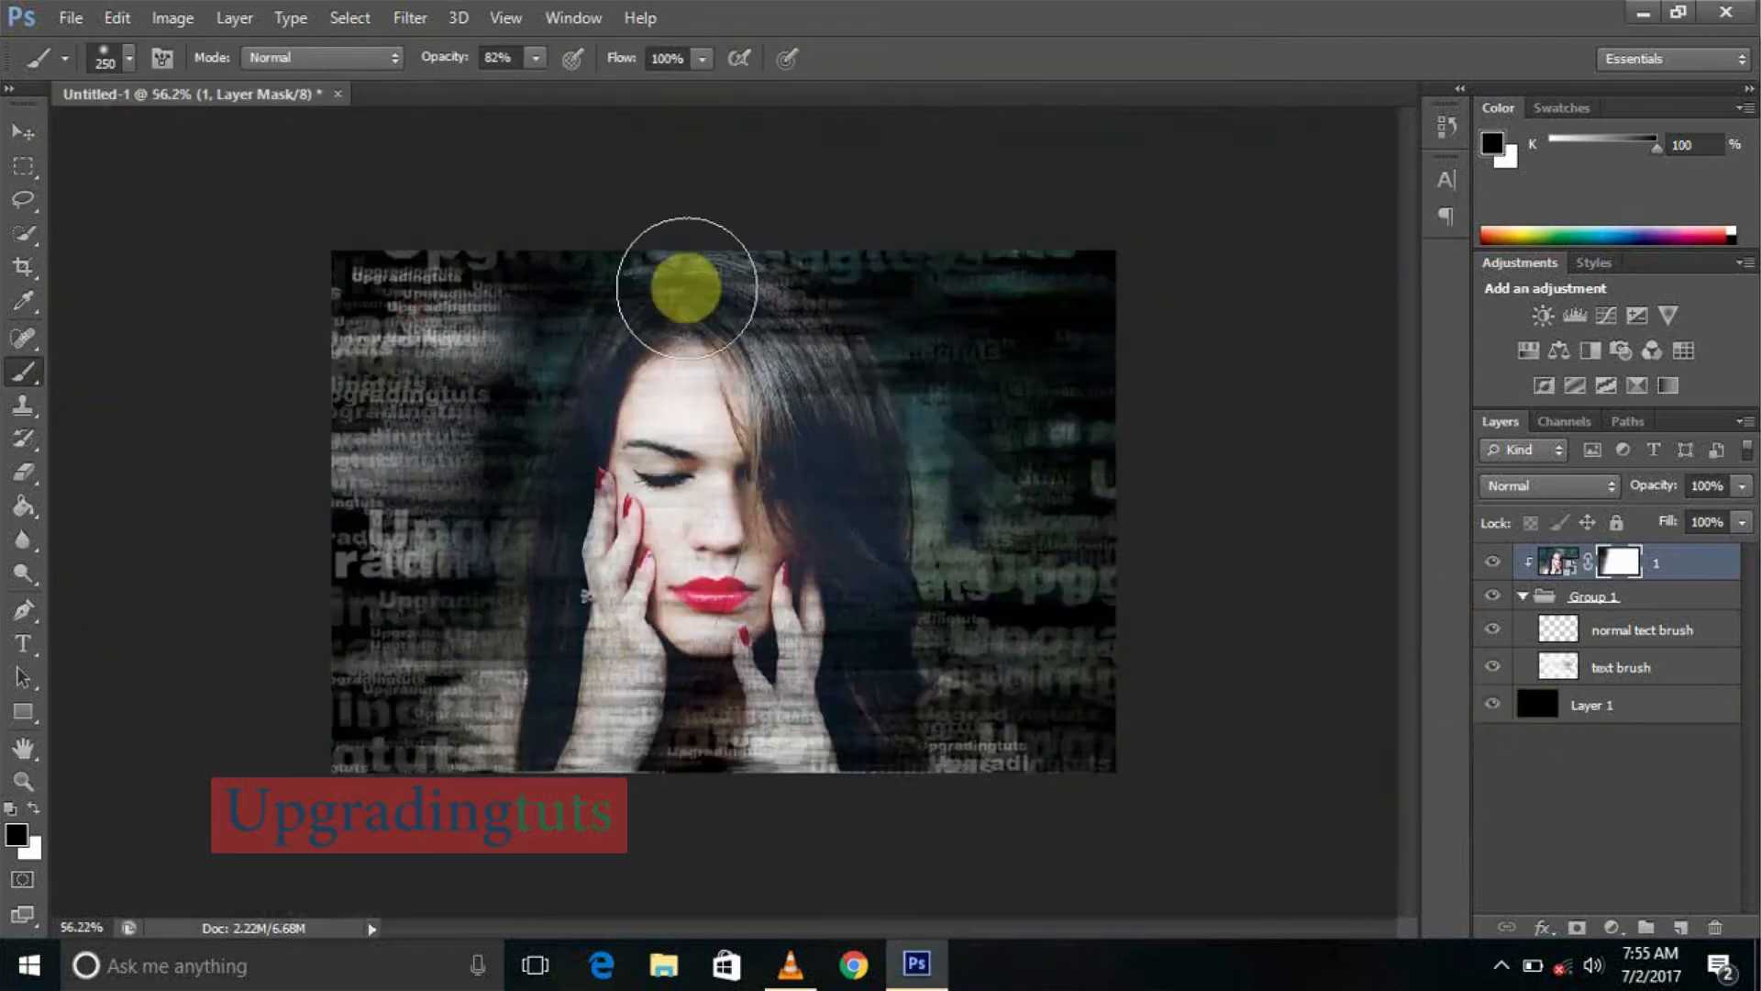
{"action": "left_click_drag", "start_coordinate": [675, 284], "coordinate": [1062, 618]}
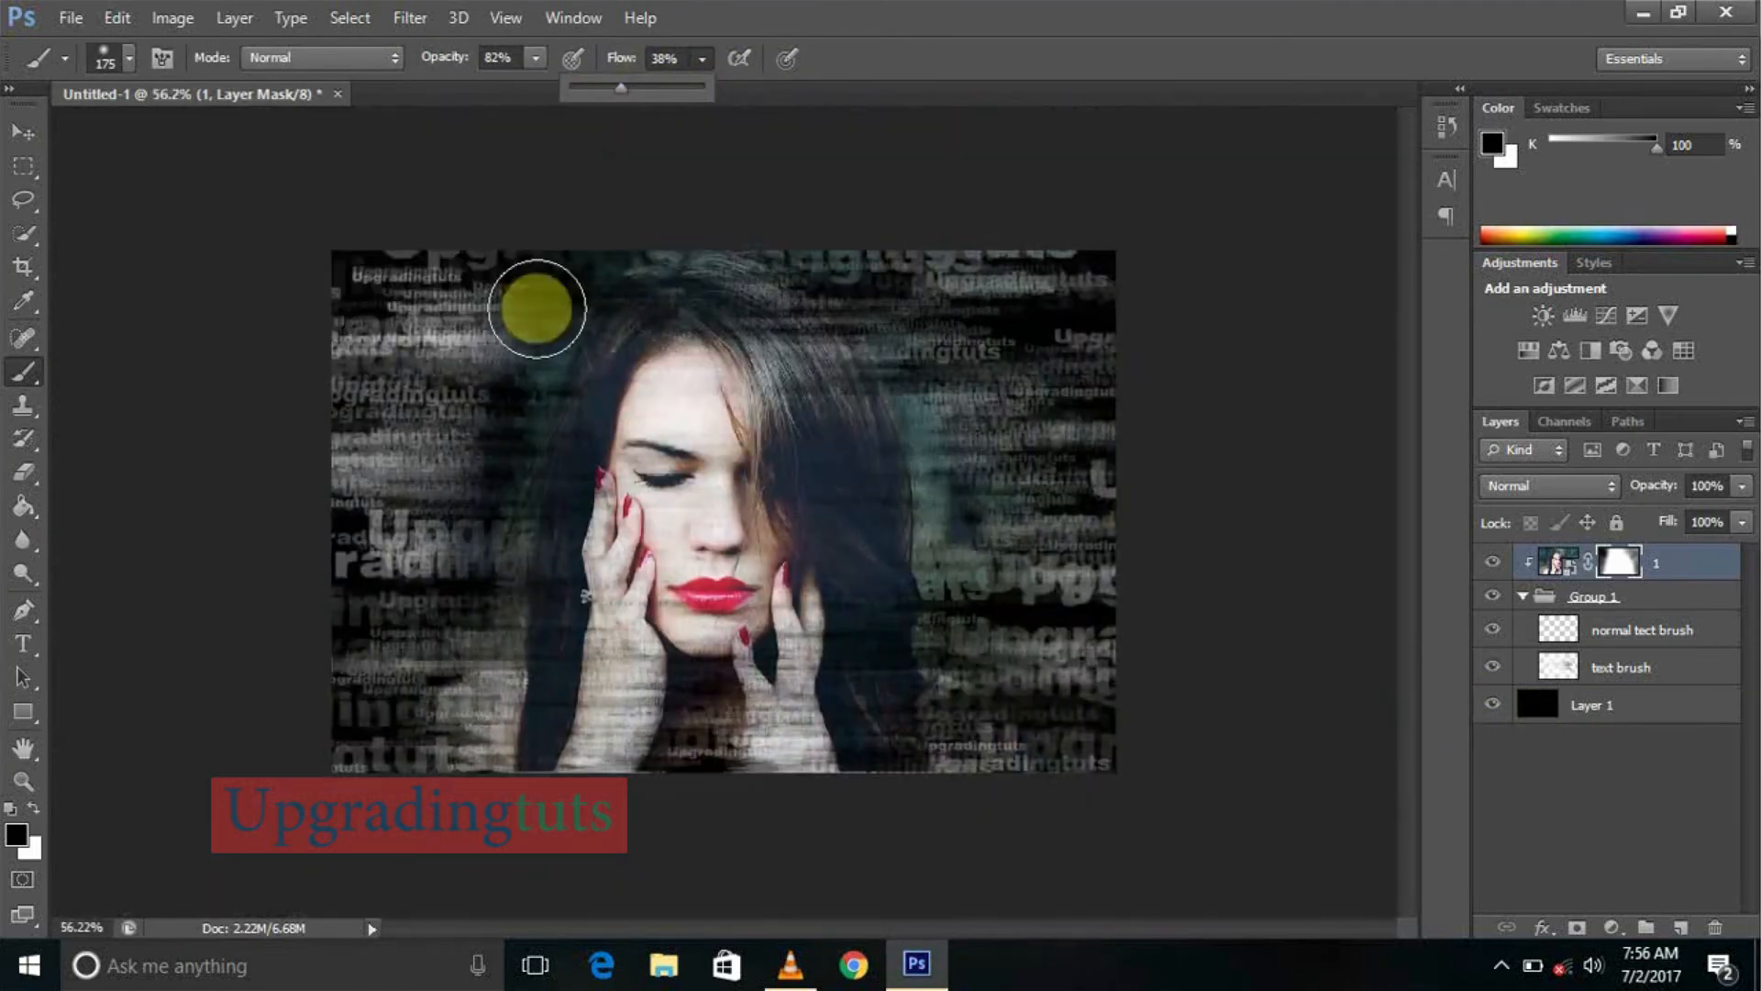
Soften the hair edges on layer 1's mask with a 175 px black brush, lowering the flow to 14%
{"action": "mouse_move", "coordinate": [531, 302]}
{"action": "left_mouse_down"}
{"action": "mouse_move", "coordinate": [380, 495]}
{"action": "mouse_move", "coordinate": [468, 624]}
{"action": "mouse_move", "coordinate": [1080, 605]}
{"action": "mouse_move", "coordinate": [769, 391]}
{"action": "mouse_move", "coordinate": [962, 414]}
{"action": "mouse_move", "coordinate": [865, 344]}
{"action": "left_mouse_up"}
{"action": "left_click", "coordinate": [701, 59]}
{"action": "left_click_drag", "start_coordinate": [684, 91], "coordinate": [672, 91]}
{"action": "left_click_drag", "start_coordinate": [801, 307], "coordinate": [863, 514]}
{"action": "left_click_drag", "start_coordinate": [549, 321], "coordinate": [642, 275]}
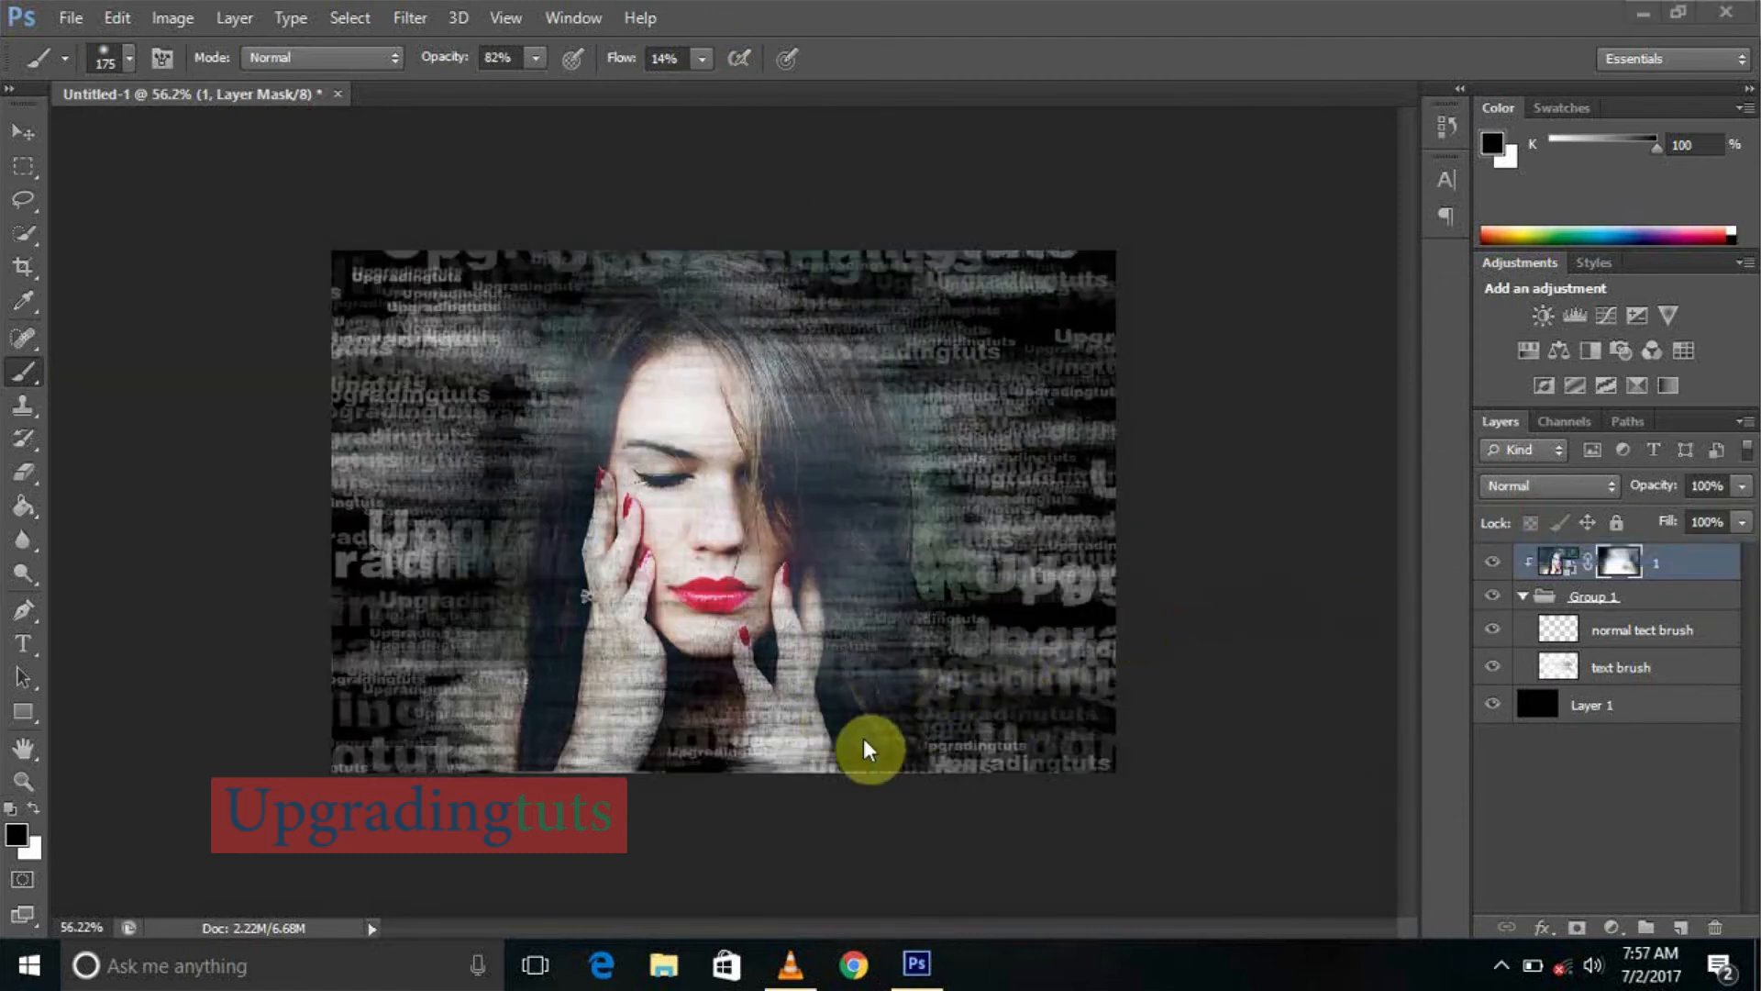
Enlarge the mask brush to 250 px and fade the photo around the shoulders and forearms at 14% flow
{"action": "scroll", "coordinate": [776, 735], "scroll_direction": "up", "scroll_amount": 2}
{"action": "scroll", "coordinate": [977, 647], "scroll_direction": "down", "scroll_amount": 2}
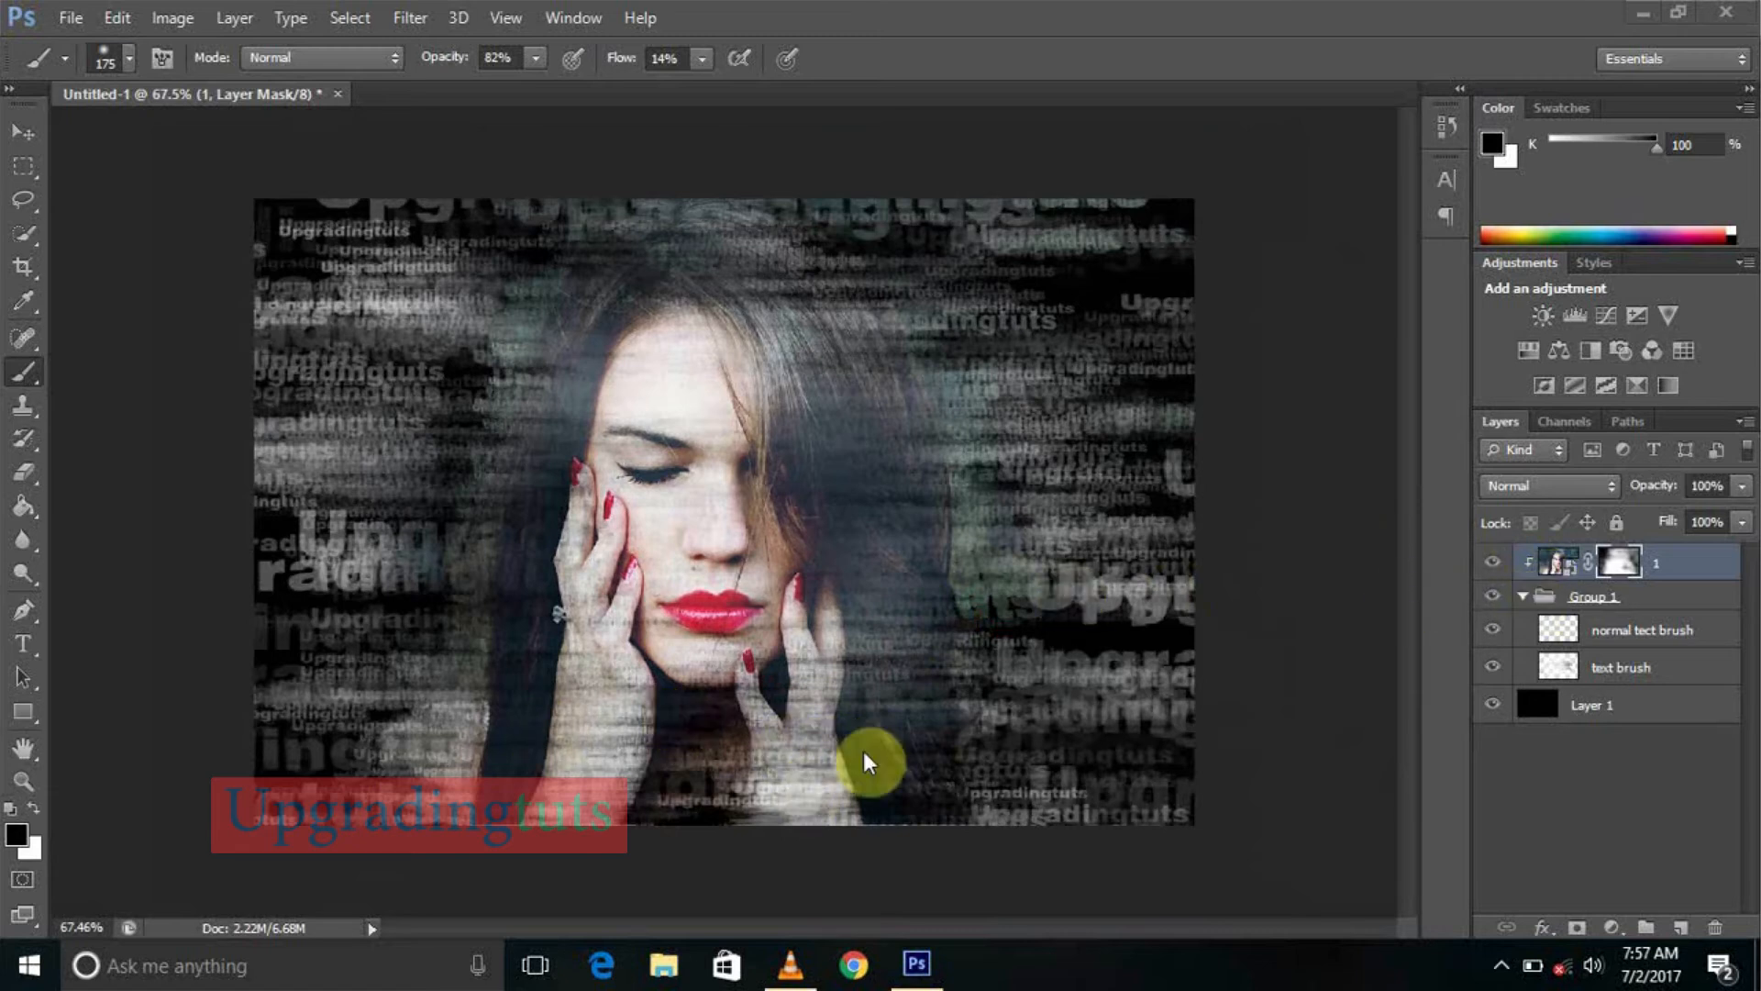
{"action": "scroll", "coordinate": [789, 789], "scroll_direction": "up", "scroll_amount": 3}
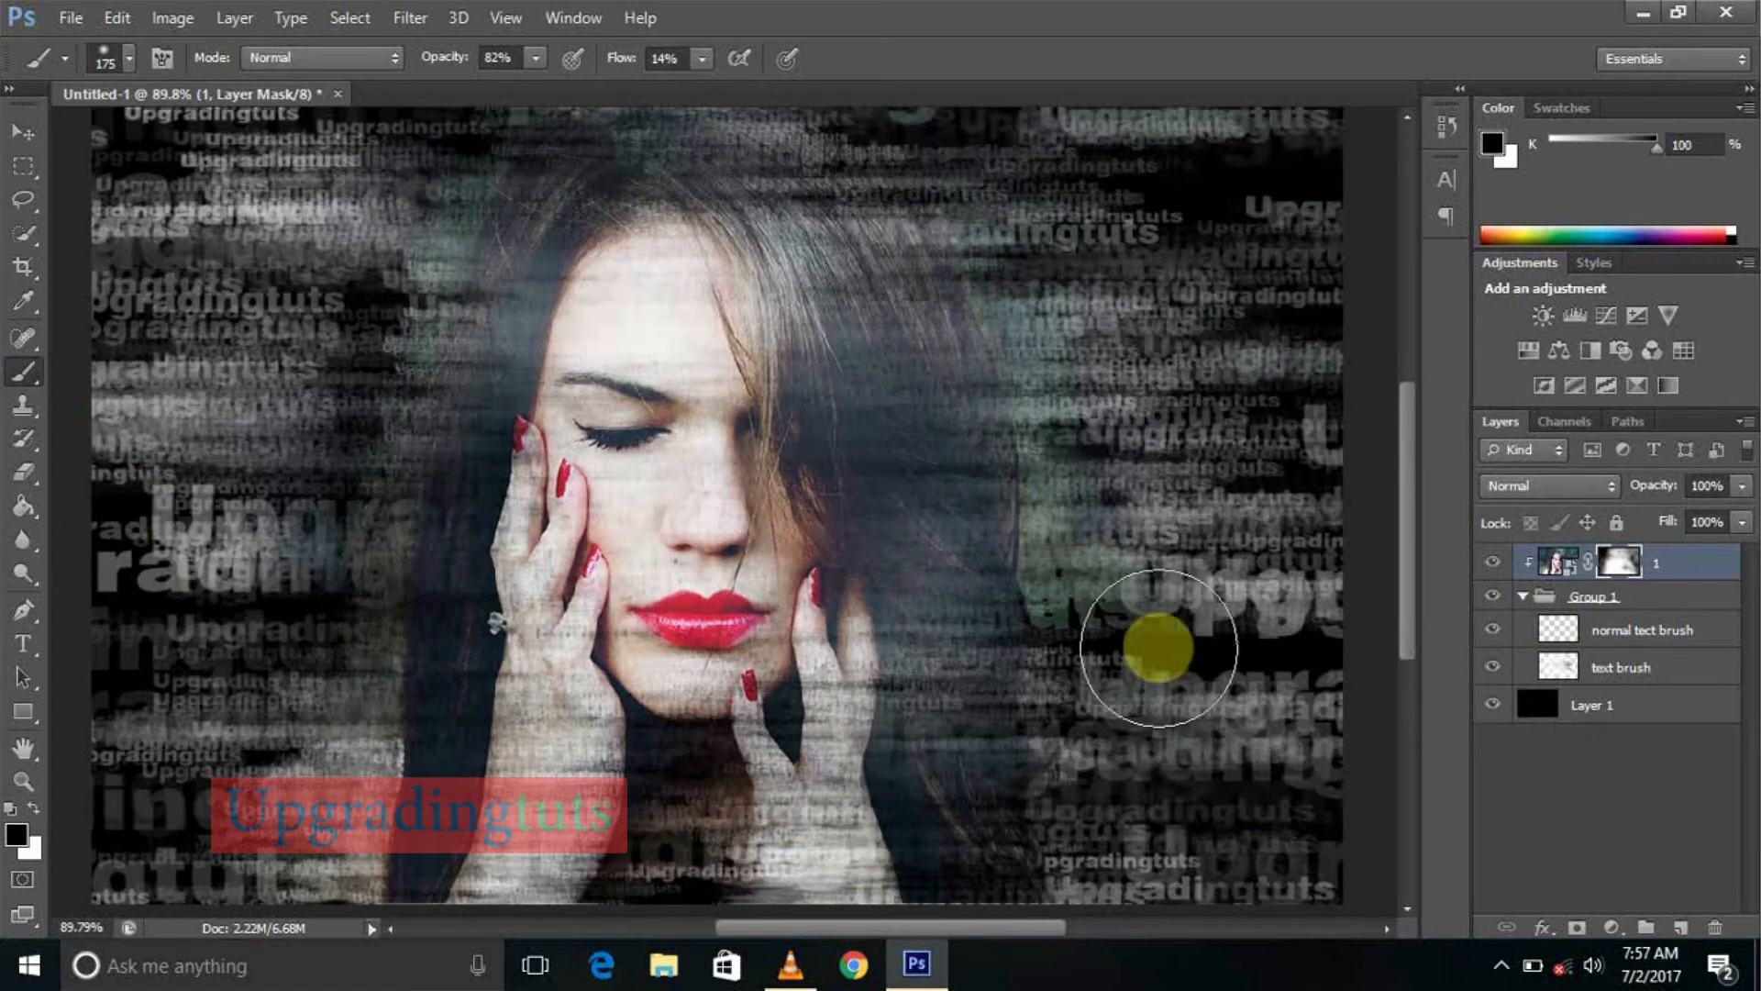
{"action": "mouse_move", "coordinate": [834, 806]}
{"action": "left_mouse_down"}
{"action": "mouse_move", "coordinate": [866, 843]}
{"action": "mouse_move", "coordinate": [943, 841]}
{"action": "mouse_move", "coordinate": [762, 849]}
{"action": "mouse_move", "coordinate": [963, 866]}
{"action": "mouse_move", "coordinate": [477, 858]}
{"action": "mouse_move", "coordinate": [467, 878]}
{"action": "mouse_move", "coordinate": [420, 712]}
{"action": "mouse_move", "coordinate": [463, 765]}
{"action": "left_mouse_up"}
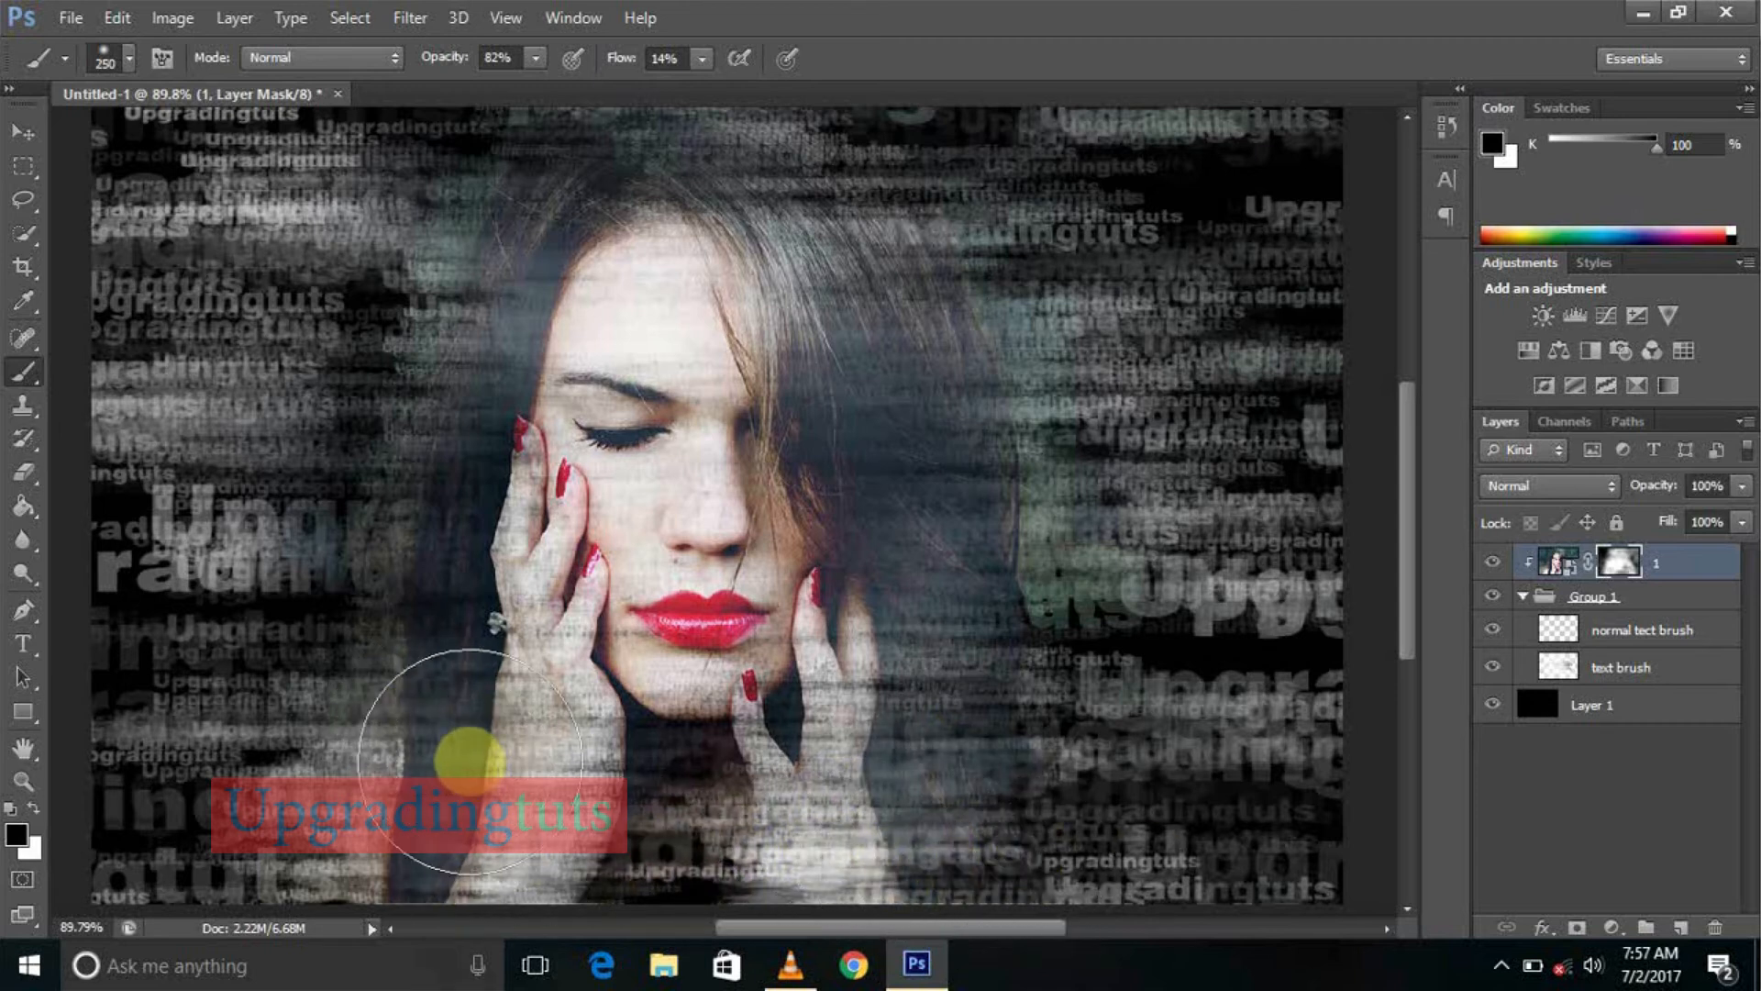
Shrink the mask brush to 100 px, raise the flow to 39% and mask the shoulder area beside the hands
{"action": "key", "text": "bracketleft"}
{"action": "key", "text": "bracketleft"}
{"action": "key", "text": "bracketleft"}
{"action": "key", "text": "bracketleft"}
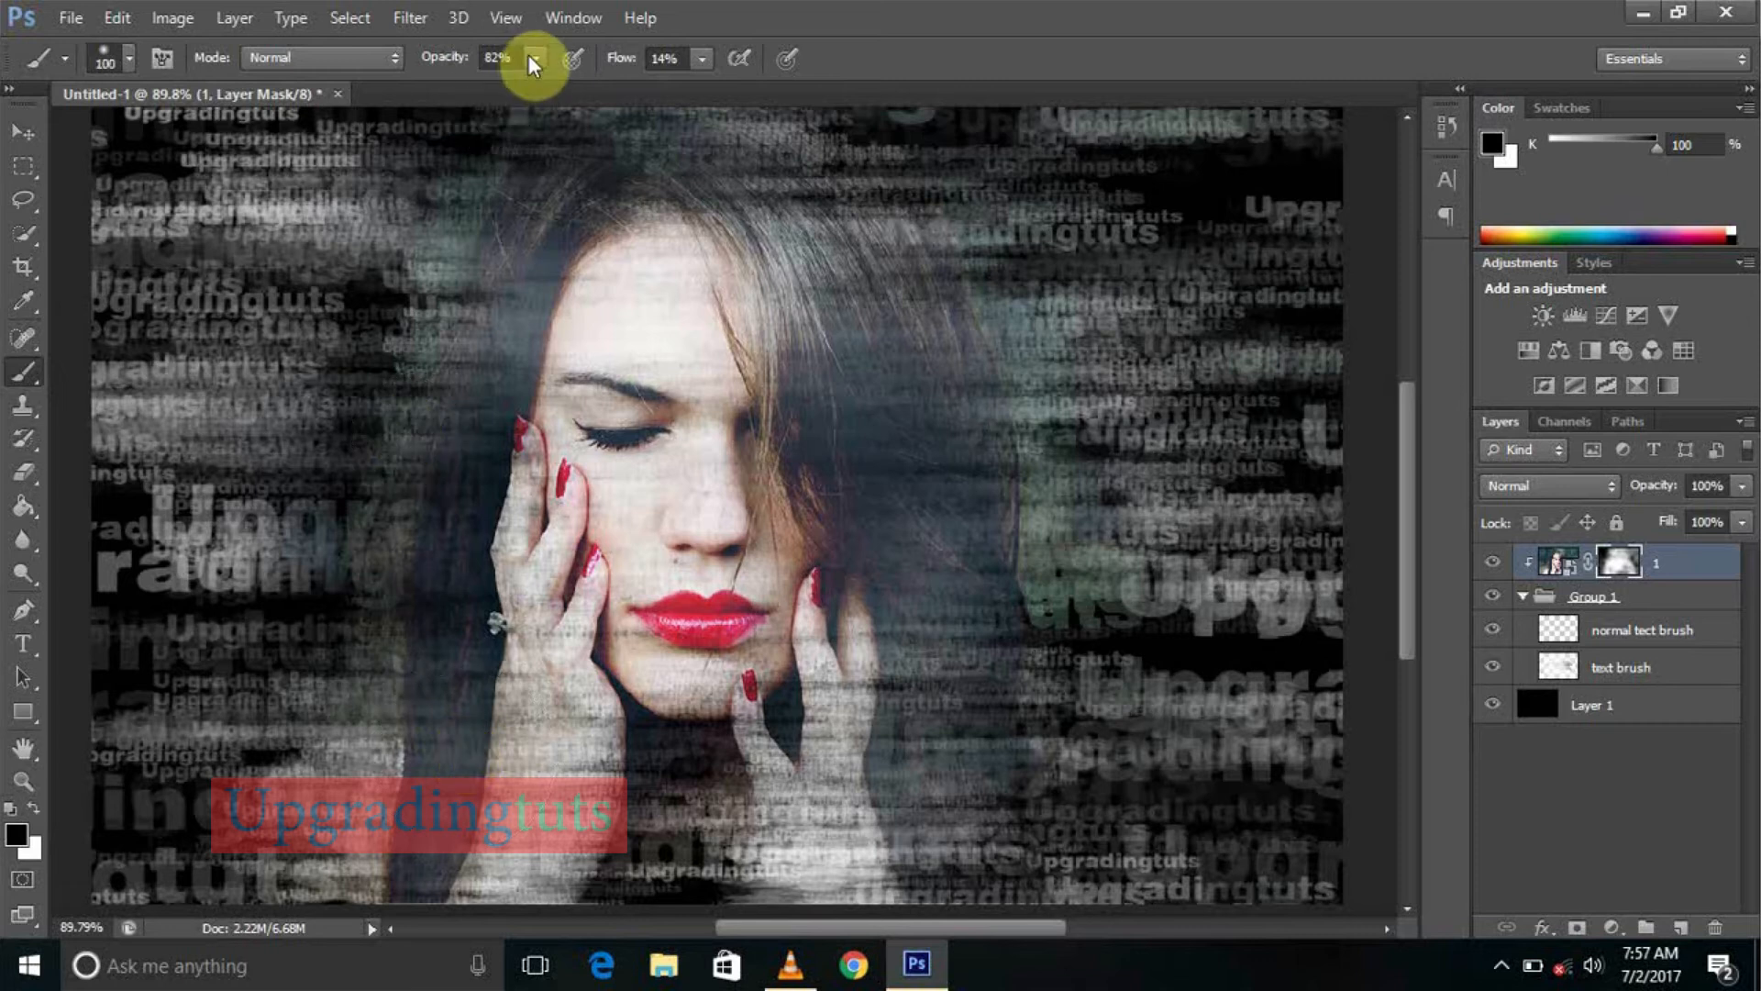
{"action": "mouse_move", "coordinate": [615, 541]}
{"action": "left_mouse_down"}
{"action": "mouse_move", "coordinate": [570, 786]}
{"action": "mouse_move", "coordinate": [441, 834]}
{"action": "mouse_move", "coordinate": [449, 851]}
{"action": "mouse_move", "coordinate": [562, 898]}
{"action": "mouse_move", "coordinate": [1045, 806]}
{"action": "mouse_move", "coordinate": [968, 755]}
{"action": "mouse_move", "coordinate": [1057, 812]}
{"action": "left_mouse_up"}
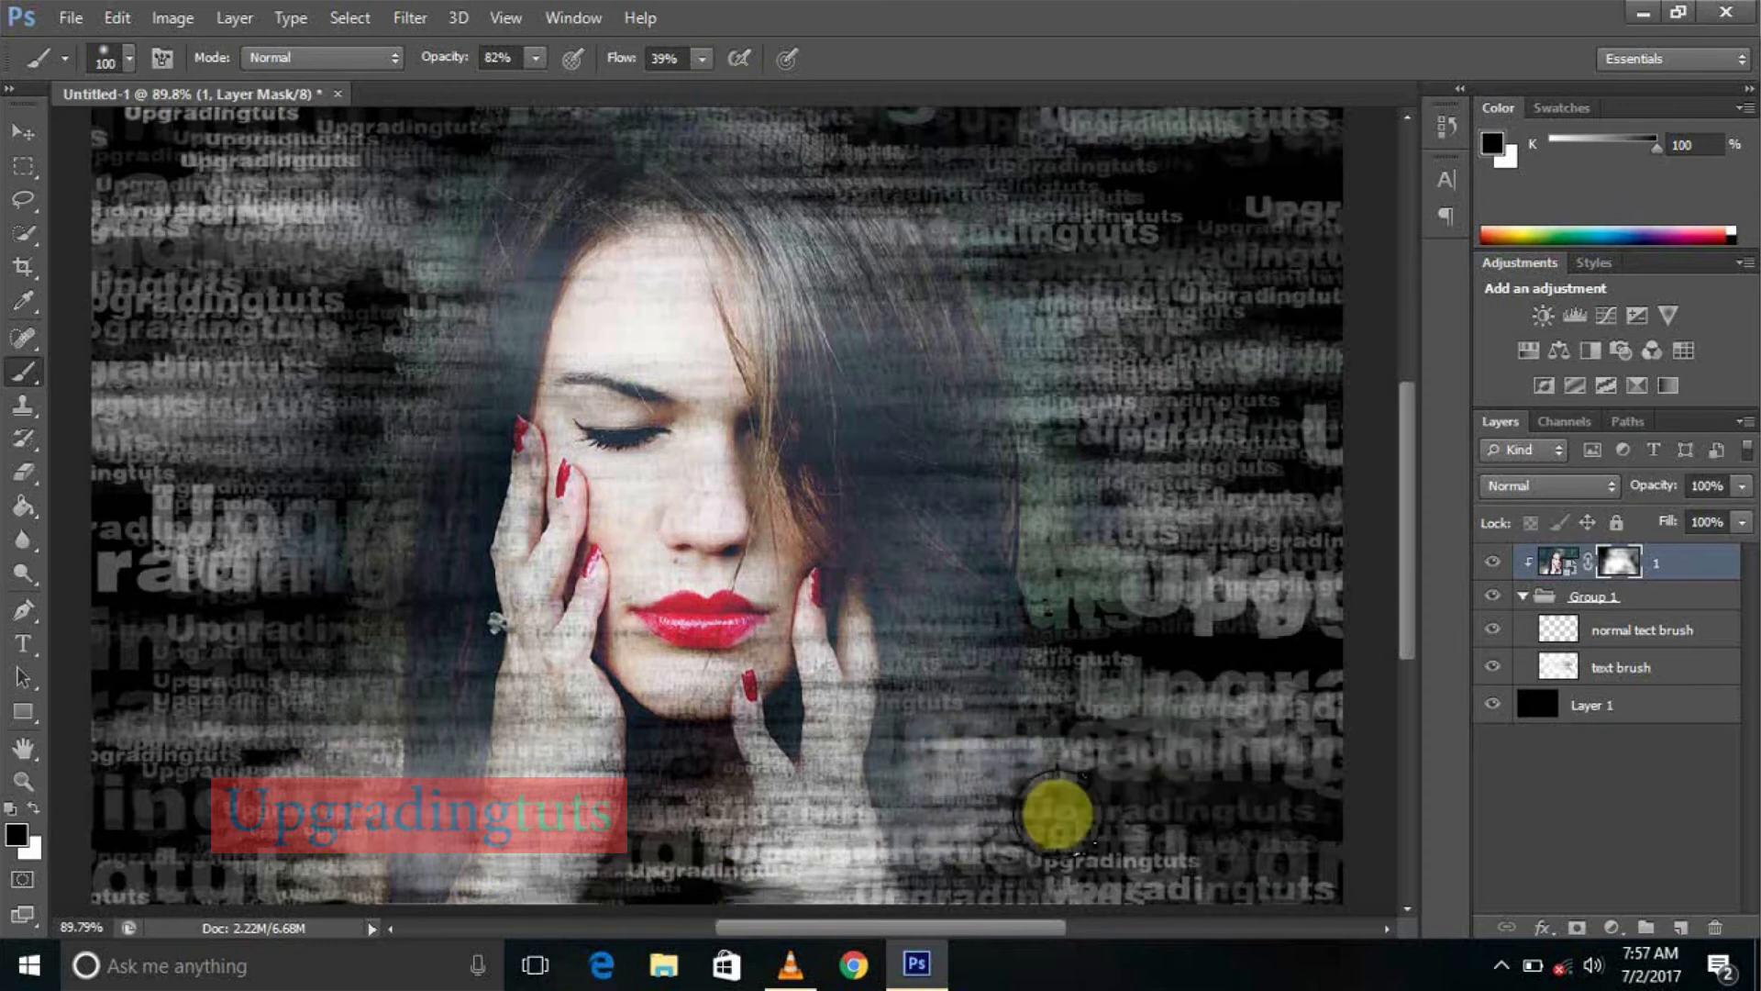
Switch back to the Upgradingtuts text brush tip and paint black text on the text brush layer at 250 to 200 px
{"action": "scroll", "coordinate": [982, 535], "scroll_direction": "down", "scroll_amount": 6}
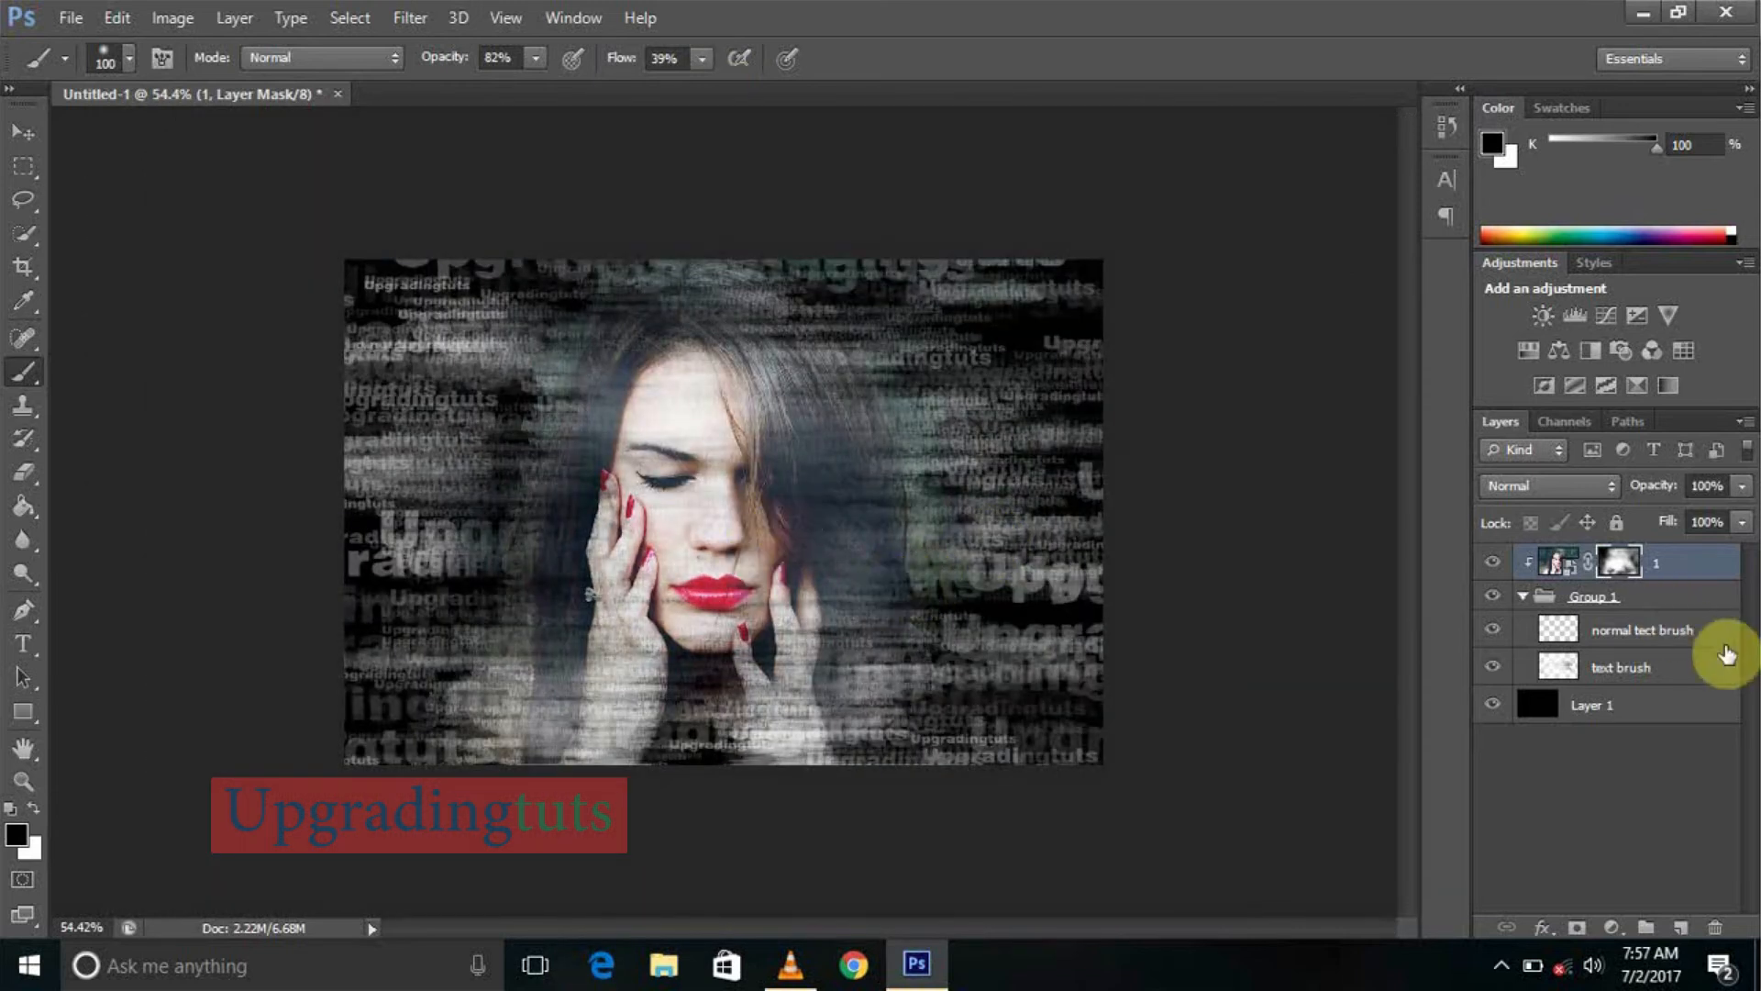
{"action": "left_click", "coordinate": [1621, 633]}
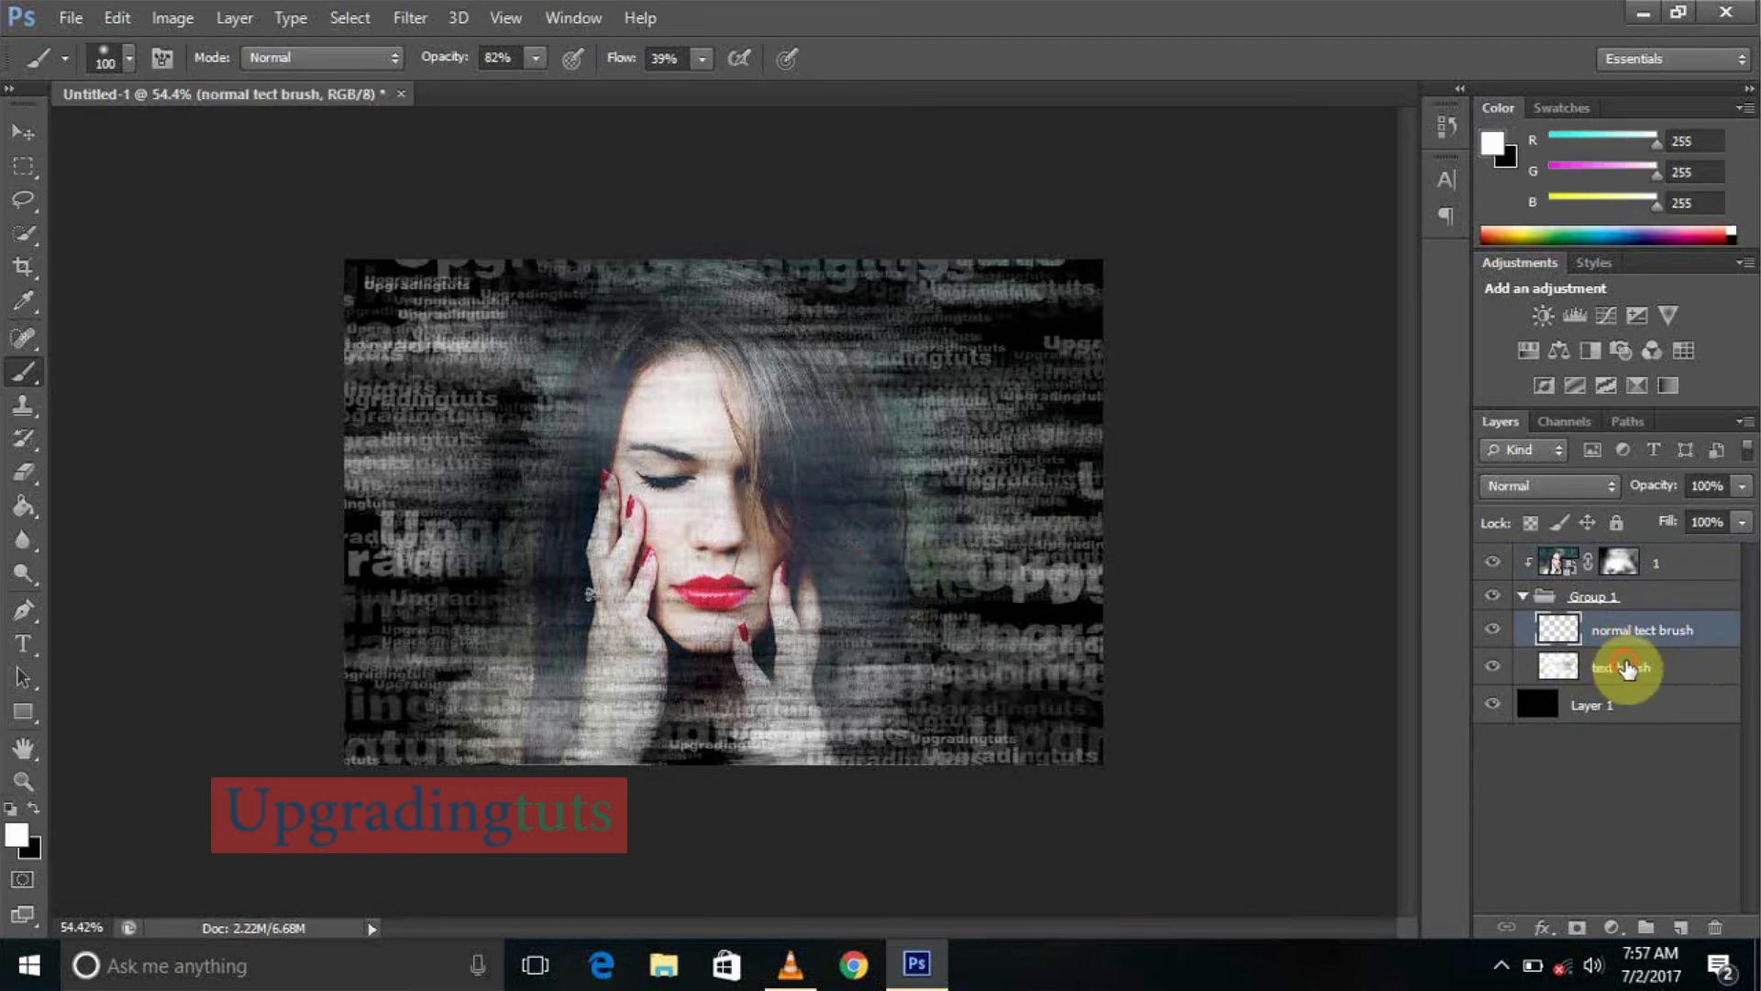
{"action": "left_click", "coordinate": [1626, 669]}
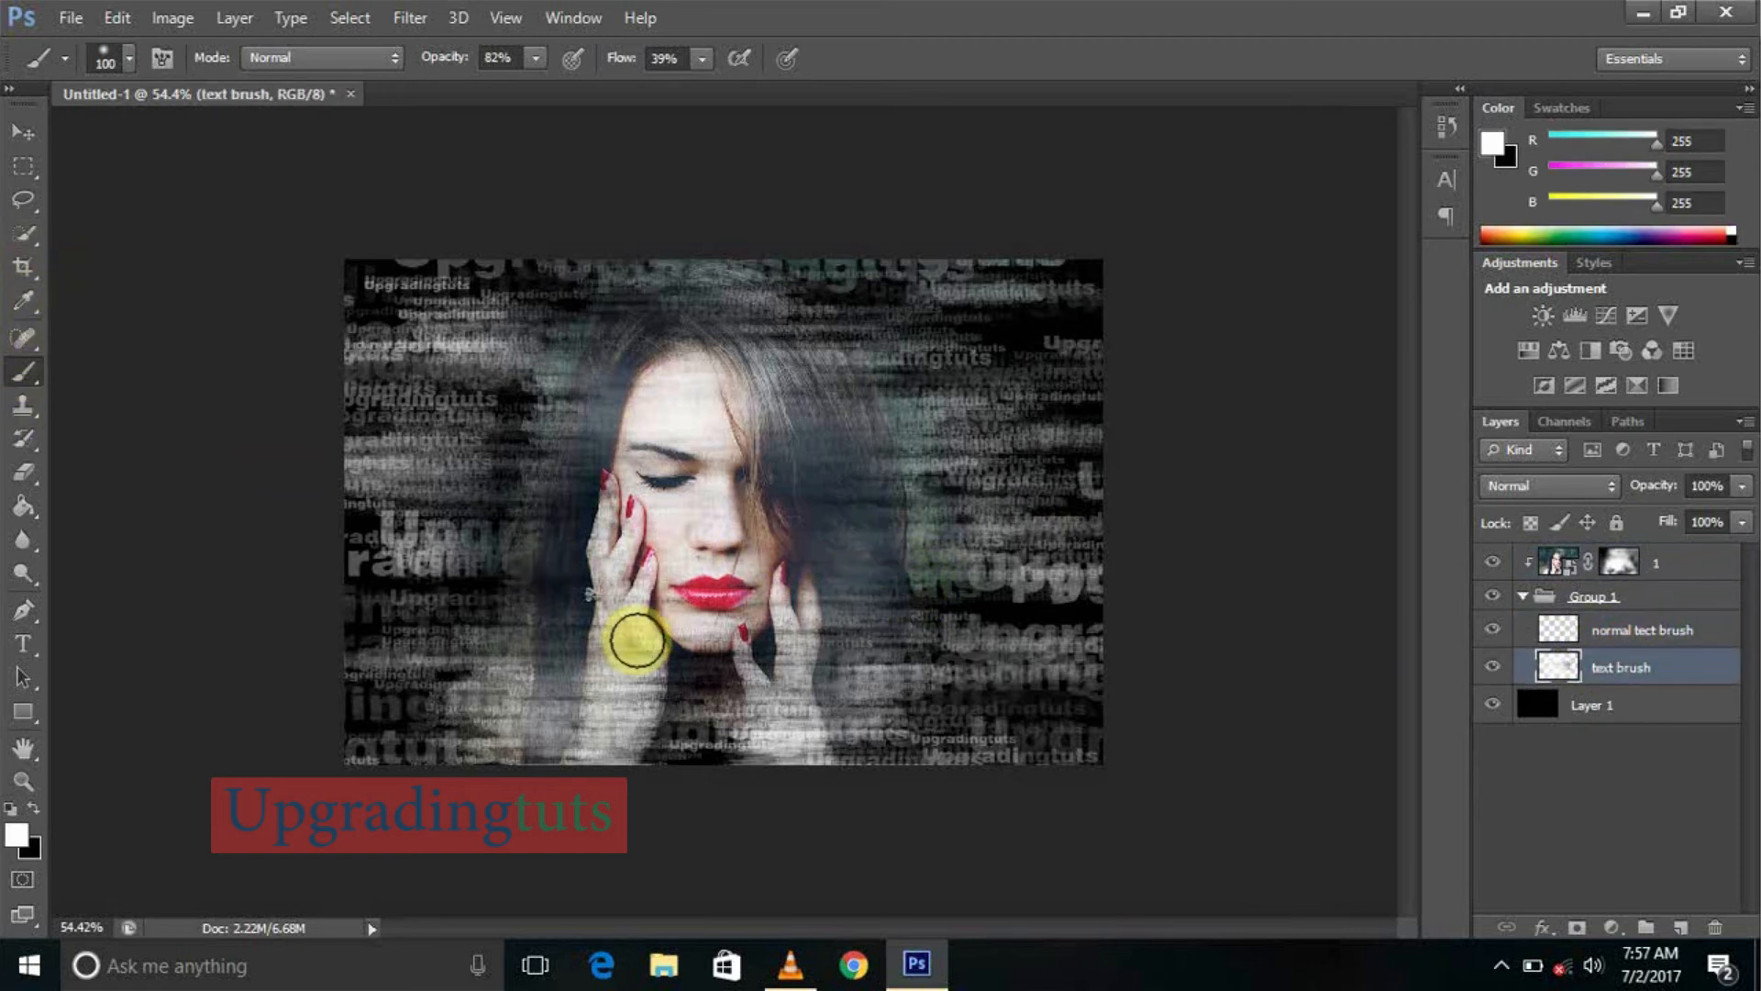
{"action": "left_click", "coordinate": [25, 372]}
{"action": "left_click", "coordinate": [120, 370]}
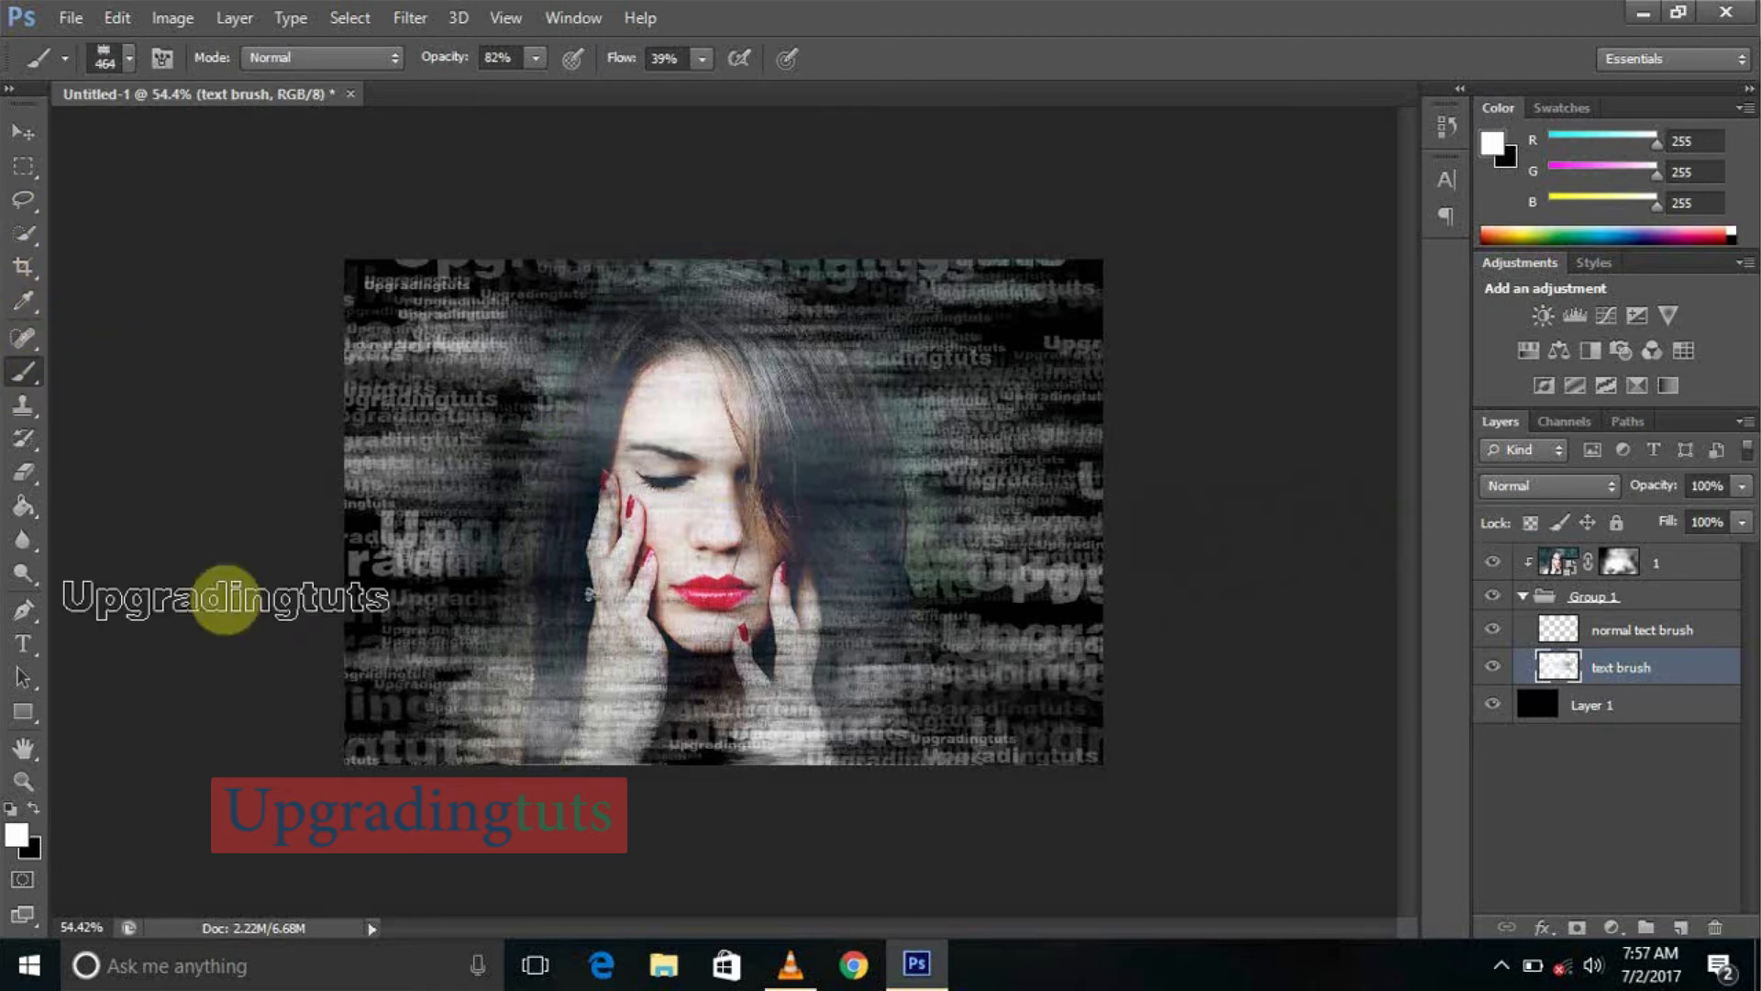
{"action": "left_click", "coordinate": [39, 808]}
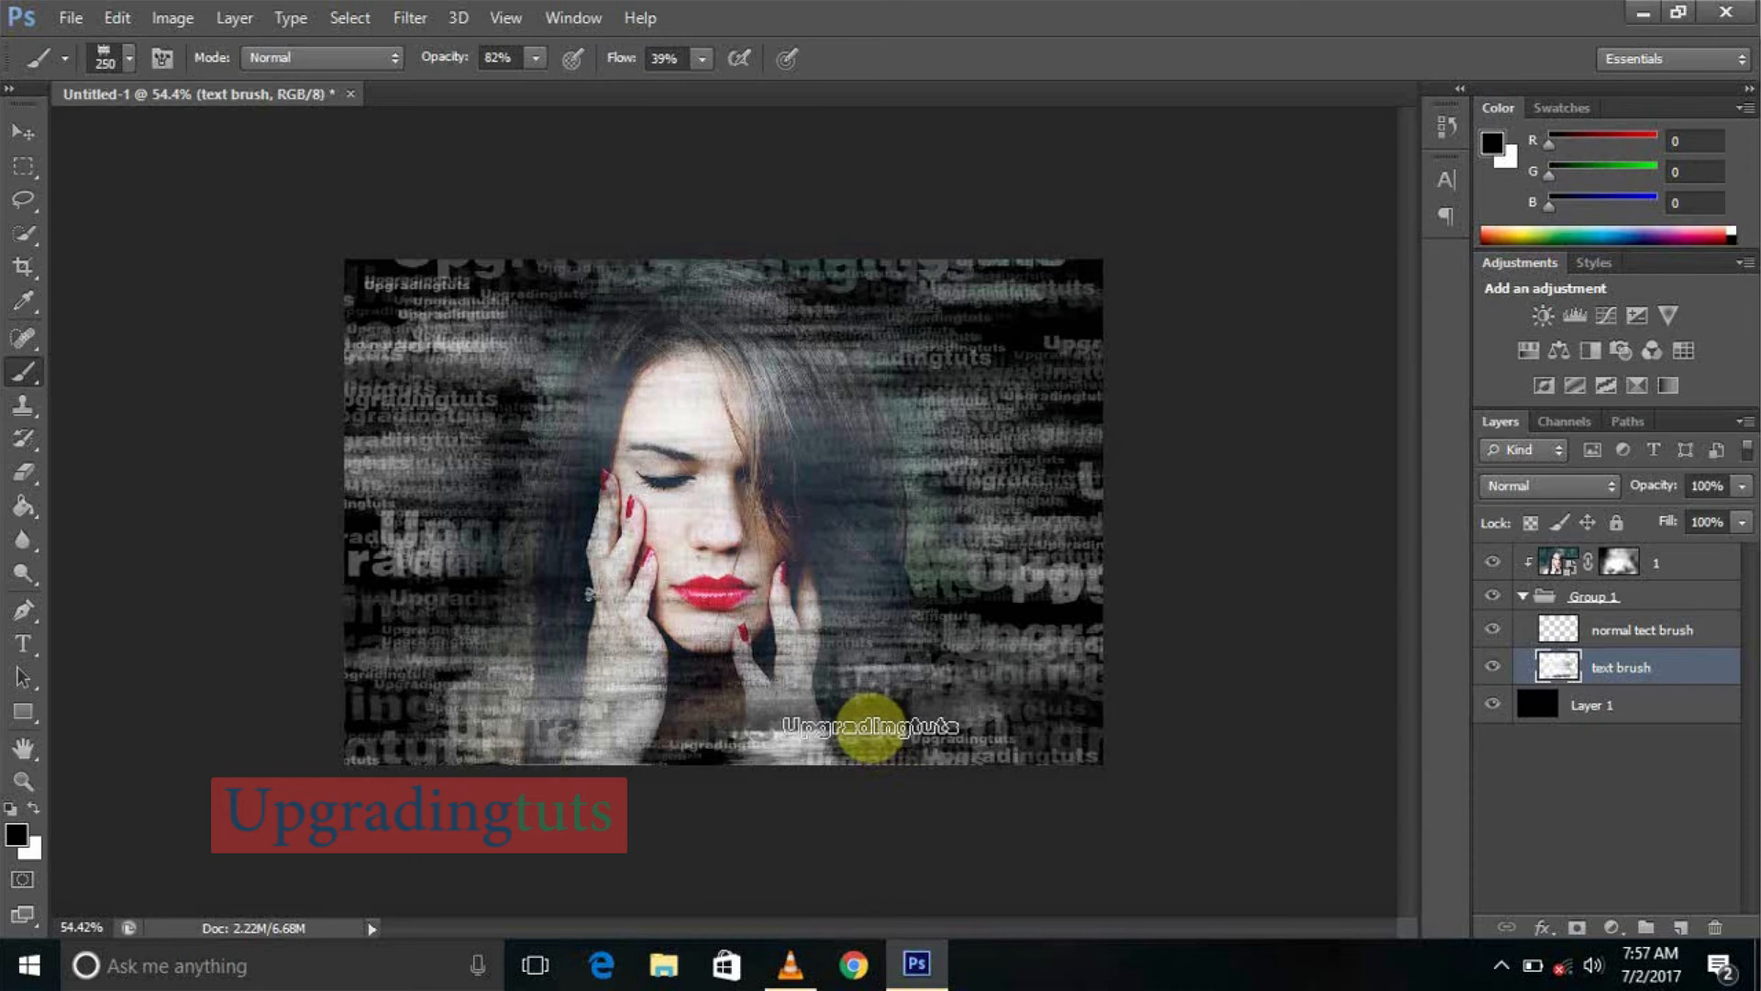
{"action": "scroll", "coordinate": [472, 582], "scroll_direction": "up", "scroll_amount": 2}
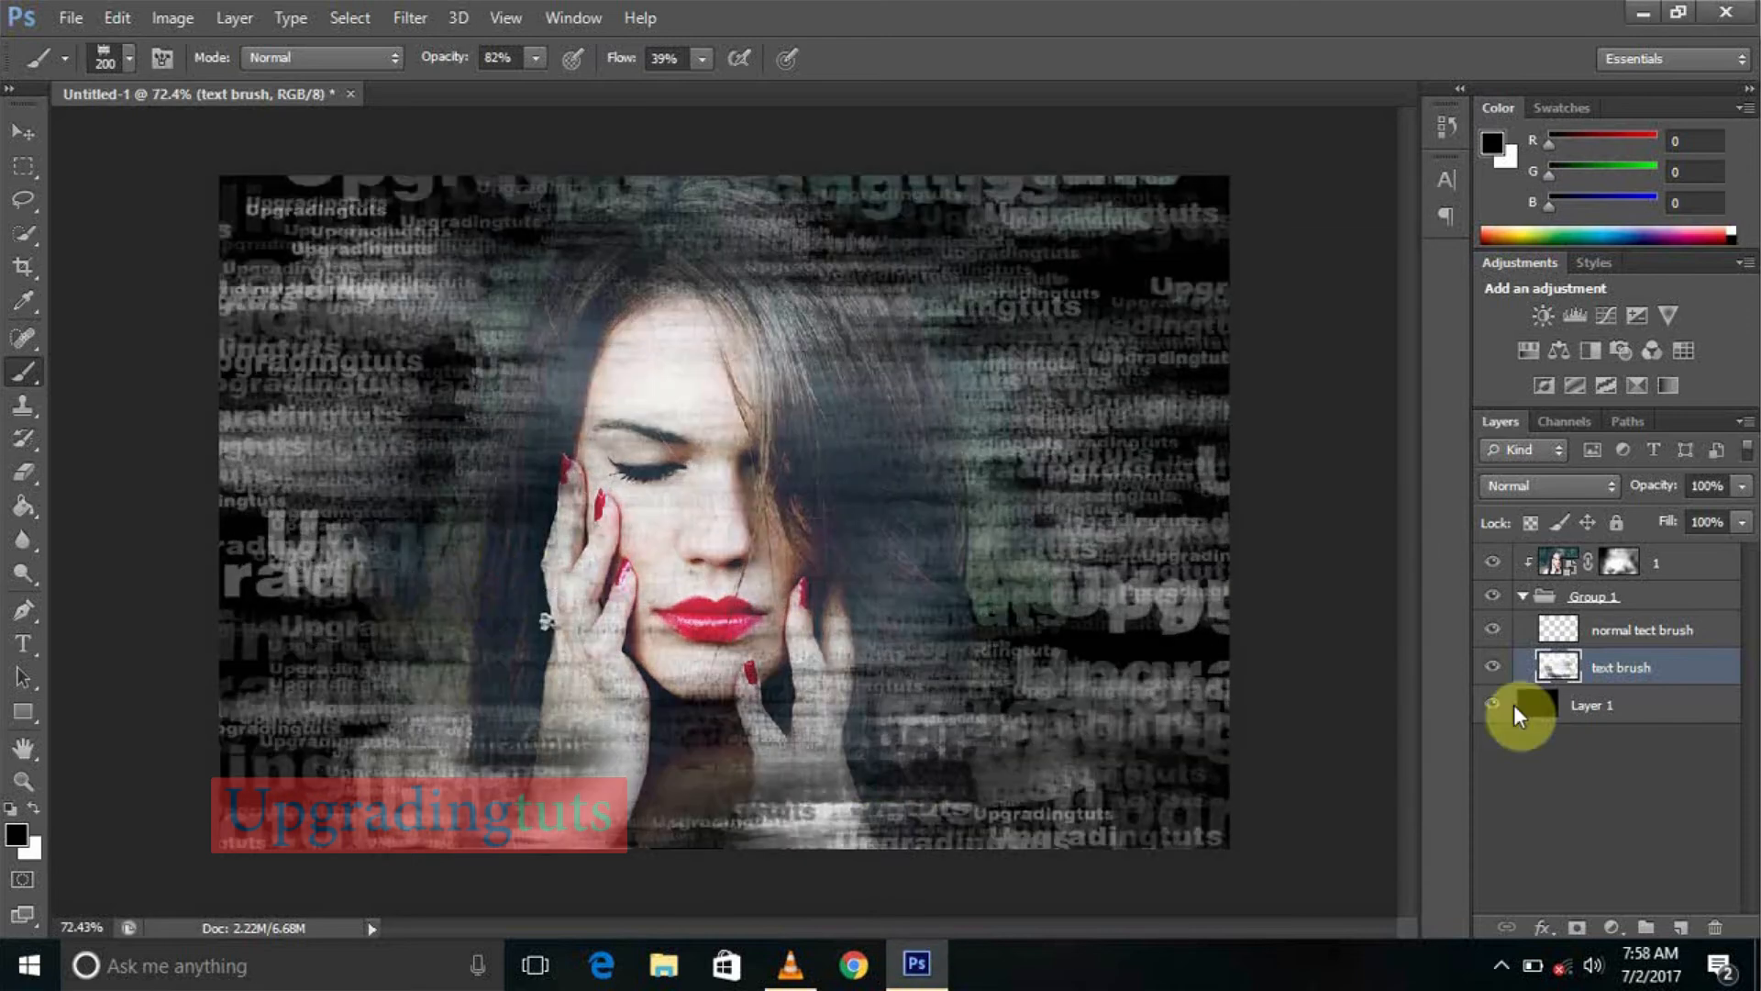
Paint black text over the forearms and shoulders on the normal tect brush layer at 200 px and open the brush's Shape Dynamics settings
{"action": "left_click", "coordinate": [1602, 628]}
{"action": "mouse_move", "coordinate": [546, 640]}
{"action": "left_mouse_down"}
{"action": "mouse_move", "coordinate": [477, 539]}
{"action": "mouse_move", "coordinate": [510, 584]}
{"action": "mouse_move", "coordinate": [490, 572]}
{"action": "mouse_move", "coordinate": [519, 646]}
{"action": "mouse_move", "coordinate": [546, 545]}
{"action": "mouse_move", "coordinate": [752, 612]}
{"action": "mouse_move", "coordinate": [696, 700]}
{"action": "mouse_move", "coordinate": [853, 699]}
{"action": "mouse_move", "coordinate": [914, 608]}
{"action": "mouse_move", "coordinate": [955, 641]}
{"action": "mouse_move", "coordinate": [853, 712]}
{"action": "mouse_move", "coordinate": [959, 646]}
{"action": "mouse_move", "coordinate": [977, 529]}
{"action": "mouse_move", "coordinate": [1056, 572]}
{"action": "mouse_move", "coordinate": [946, 695]}
{"action": "mouse_move", "coordinate": [1056, 847]}
{"action": "mouse_move", "coordinate": [812, 831]}
{"action": "mouse_move", "coordinate": [770, 792]}
{"action": "mouse_move", "coordinate": [843, 765]}
{"action": "mouse_move", "coordinate": [1076, 801]}
{"action": "mouse_move", "coordinate": [1160, 786]}
{"action": "left_mouse_up"}
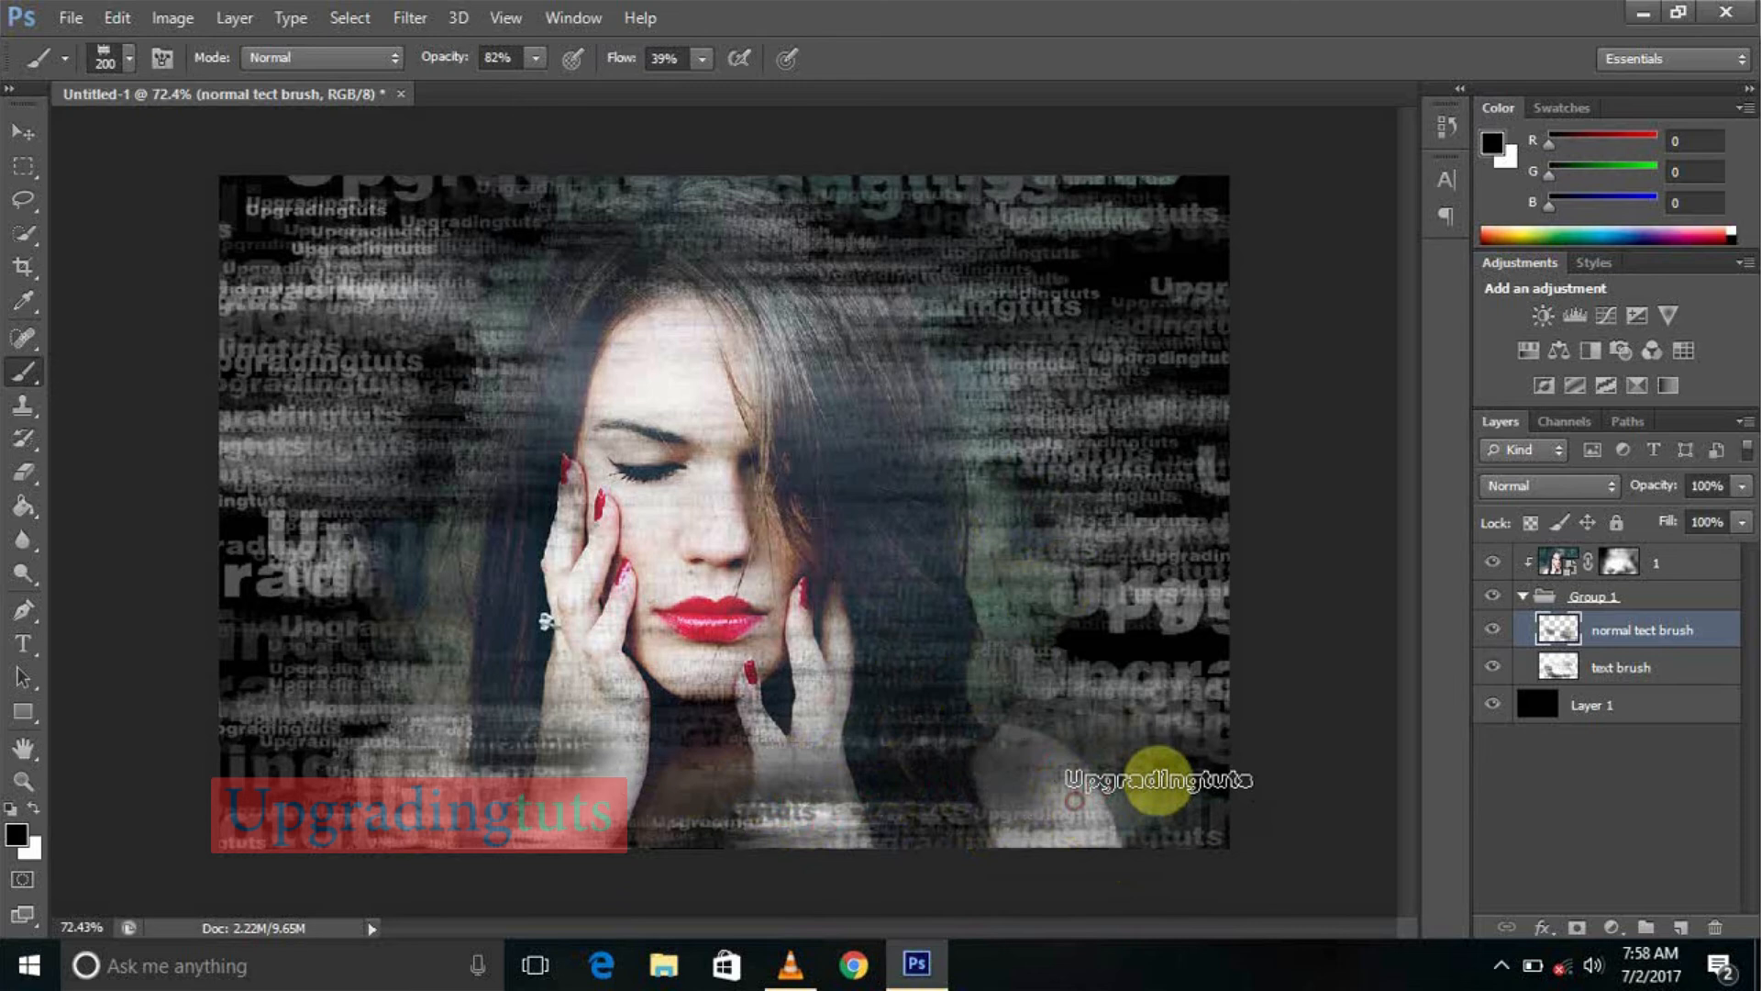
{"action": "left_click", "coordinate": [163, 59]}
{"action": "left_click", "coordinate": [1108, 318]}
{"action": "left_click", "coordinate": [1104, 294]}
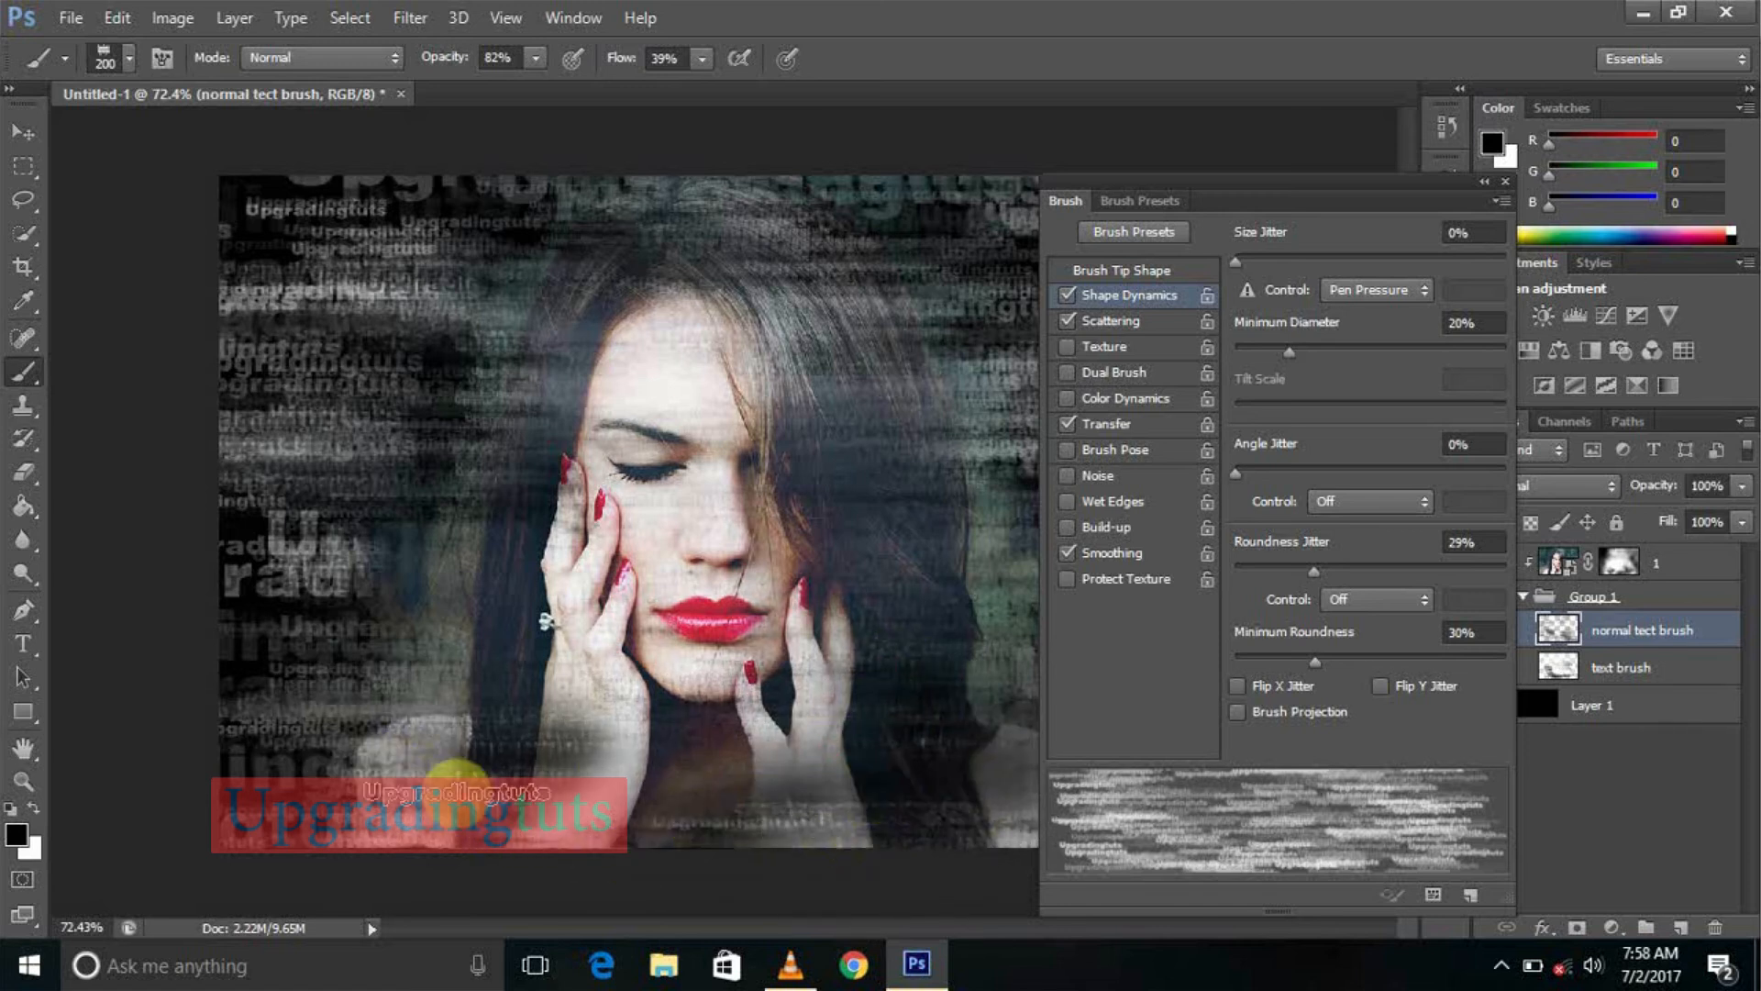
Paint more black text over the hair, surrounding background and lower hands on the normal tect brush layer at 200 px
{"action": "scroll", "coordinate": [614, 637], "scroll_direction": "down", "scroll_amount": 3}
{"action": "scroll", "coordinate": [811, 673], "scroll_direction": "down", "scroll_amount": 3}
{"action": "scroll", "coordinate": [853, 608], "scroll_direction": "up", "scroll_amount": 3}
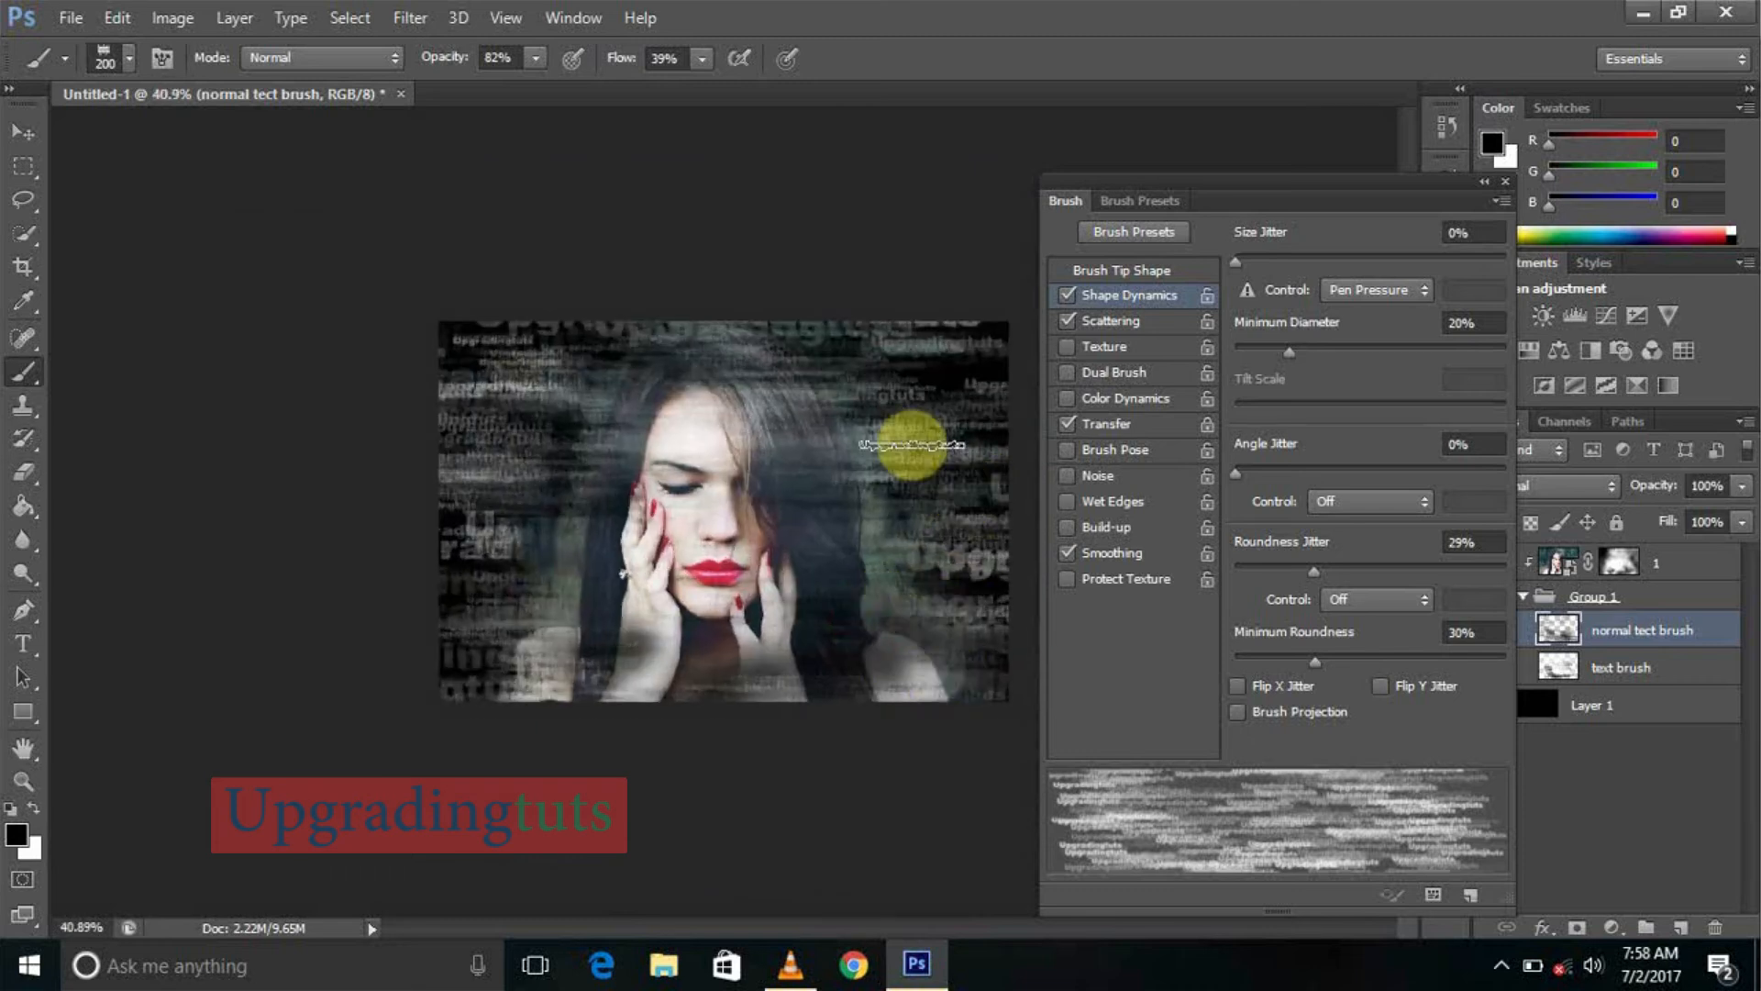
{"action": "left_click", "coordinate": [534, 460]}
{"action": "mouse_move", "coordinate": [538, 468]}
{"action": "left_mouse_down"}
{"action": "mouse_move", "coordinate": [521, 590]}
{"action": "mouse_move", "coordinate": [617, 702]}
{"action": "mouse_move", "coordinate": [649, 717]}
{"action": "mouse_move", "coordinate": [815, 663]}
{"action": "left_mouse_up"}
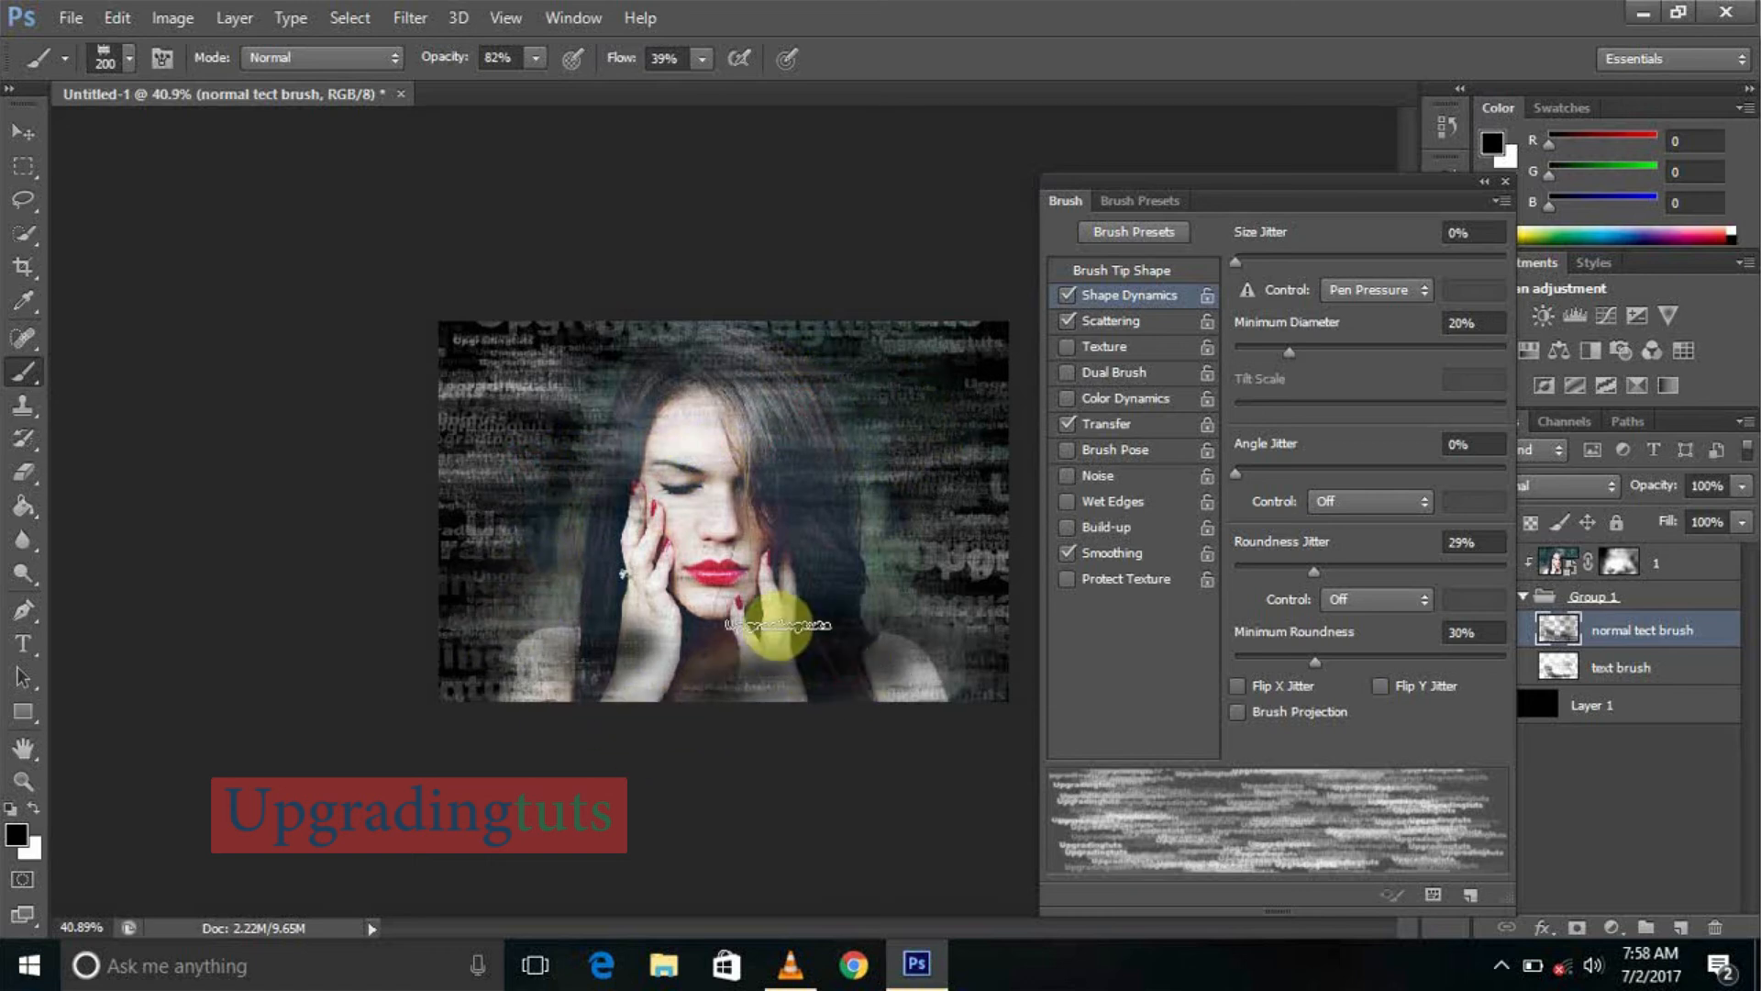
Close the brush settings and paint white text over the background around the portrait on the normal tect brush layer at 200 px
{"action": "scroll", "coordinate": [729, 510], "scroll_direction": "up", "scroll_amount": 2}
{"action": "scroll", "coordinate": [784, 541], "scroll_direction": "down", "scroll_amount": 2}
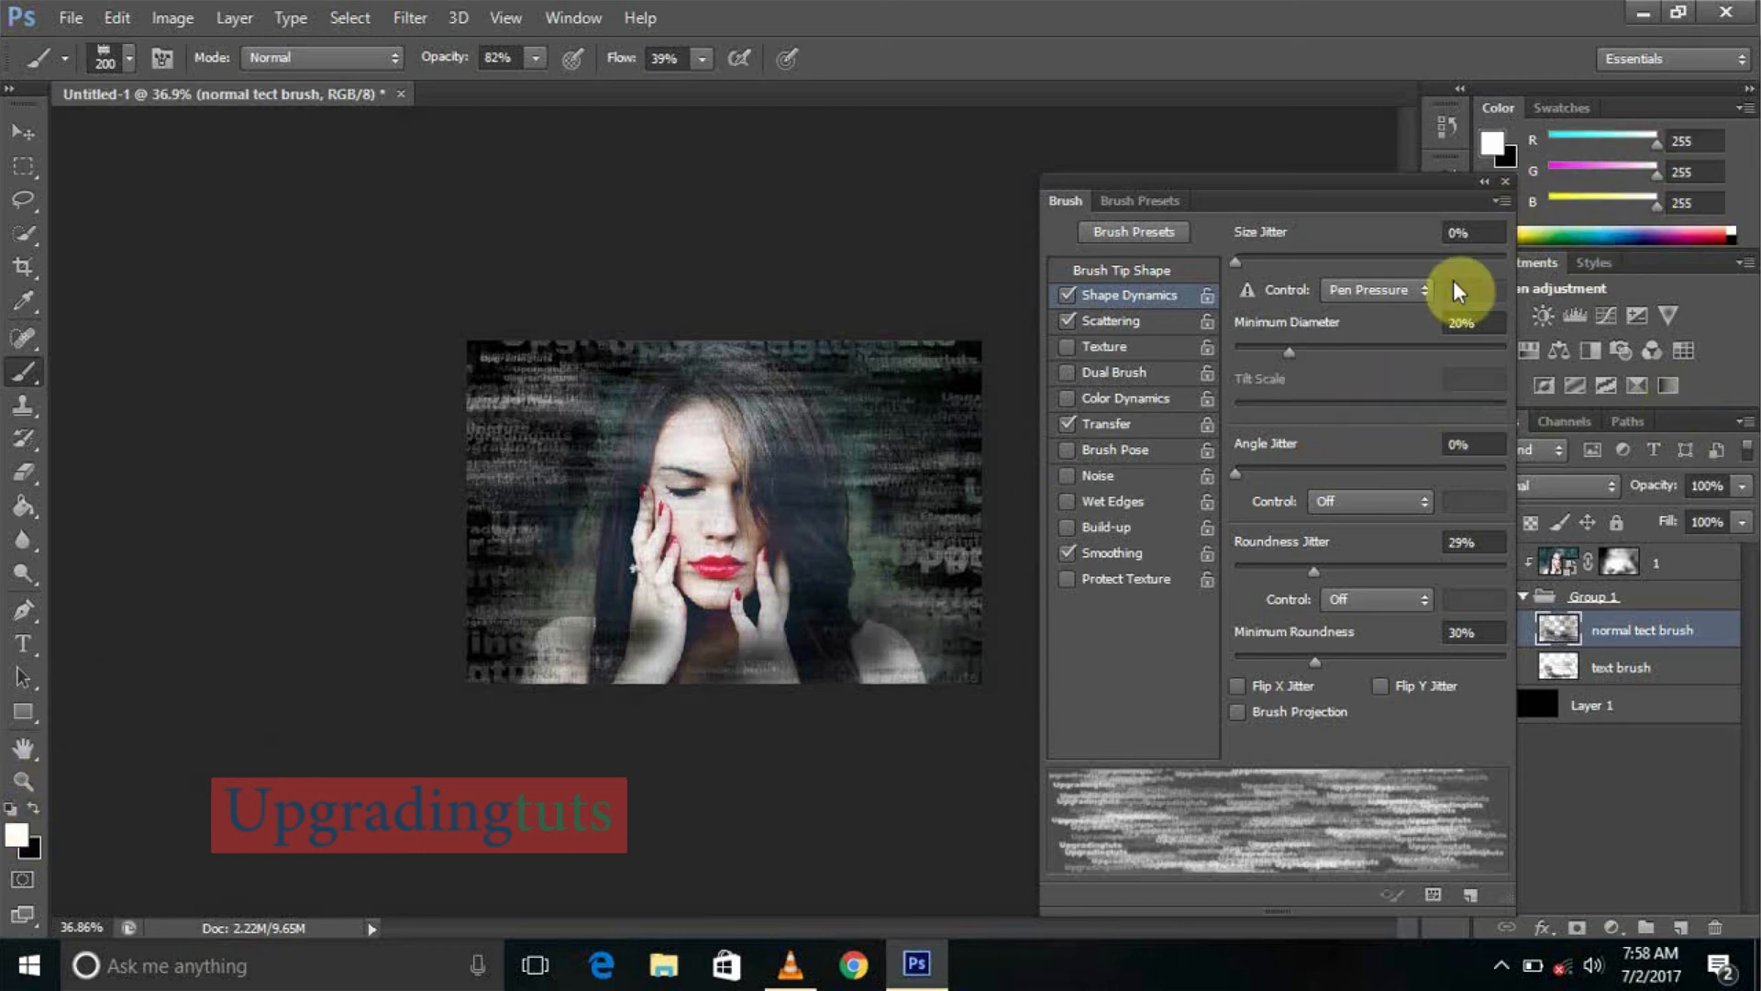
{"action": "left_click", "coordinate": [1504, 182]}
{"action": "mouse_move", "coordinate": [924, 641]}
{"action": "left_mouse_down"}
{"action": "mouse_move", "coordinate": [855, 683]}
{"action": "mouse_move", "coordinate": [631, 649]}
{"action": "mouse_move", "coordinate": [594, 702]}
{"action": "mouse_move", "coordinate": [599, 662]}
{"action": "mouse_move", "coordinate": [571, 650]}
{"action": "mouse_move", "coordinate": [587, 637]}
{"action": "mouse_move", "coordinate": [484, 516]}
{"action": "mouse_move", "coordinate": [552, 538]}
{"action": "mouse_move", "coordinate": [484, 532]}
{"action": "mouse_move", "coordinate": [486, 555]}
{"action": "mouse_move", "coordinate": [587, 482]}
{"action": "mouse_move", "coordinate": [553, 427]}
{"action": "mouse_move", "coordinate": [568, 387]}
{"action": "mouse_move", "coordinate": [689, 378]}
{"action": "mouse_move", "coordinate": [785, 398]}
{"action": "mouse_move", "coordinate": [963, 602]}
{"action": "left_mouse_up"}
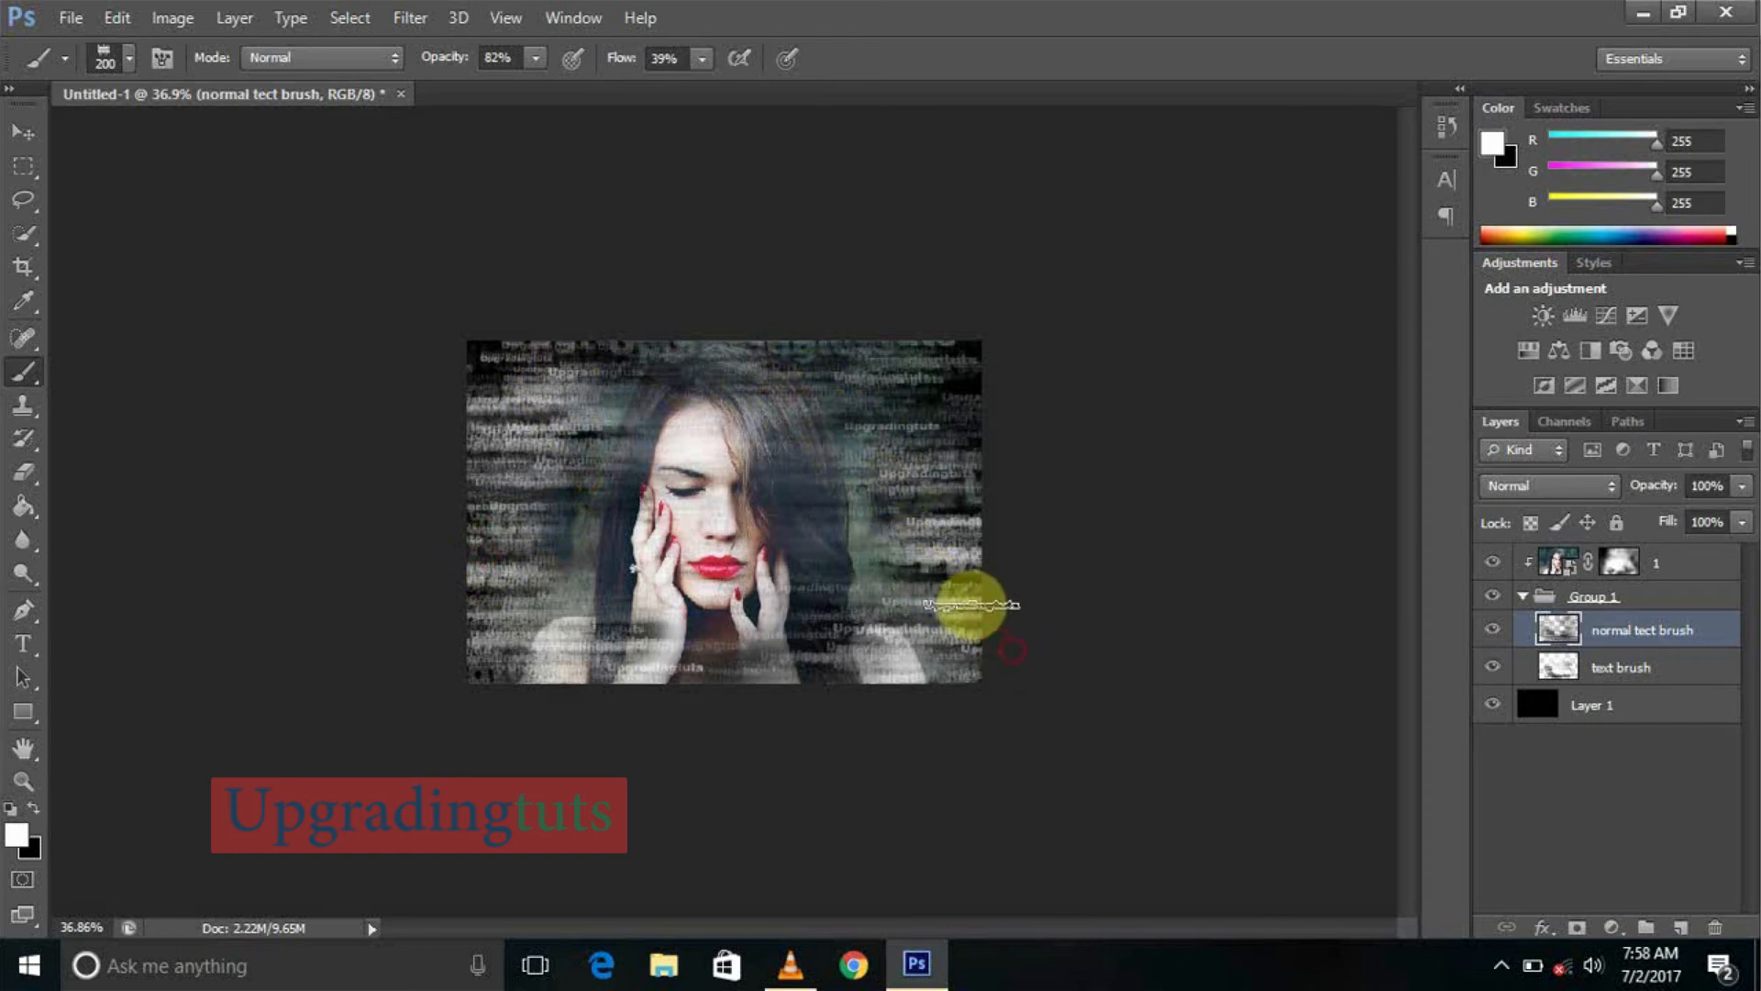
Shrink the text brush to 80 px and paint smaller white text into the background on both sides of the hair
{"action": "scroll", "coordinate": [557, 528], "scroll_direction": "up", "scroll_amount": 5}
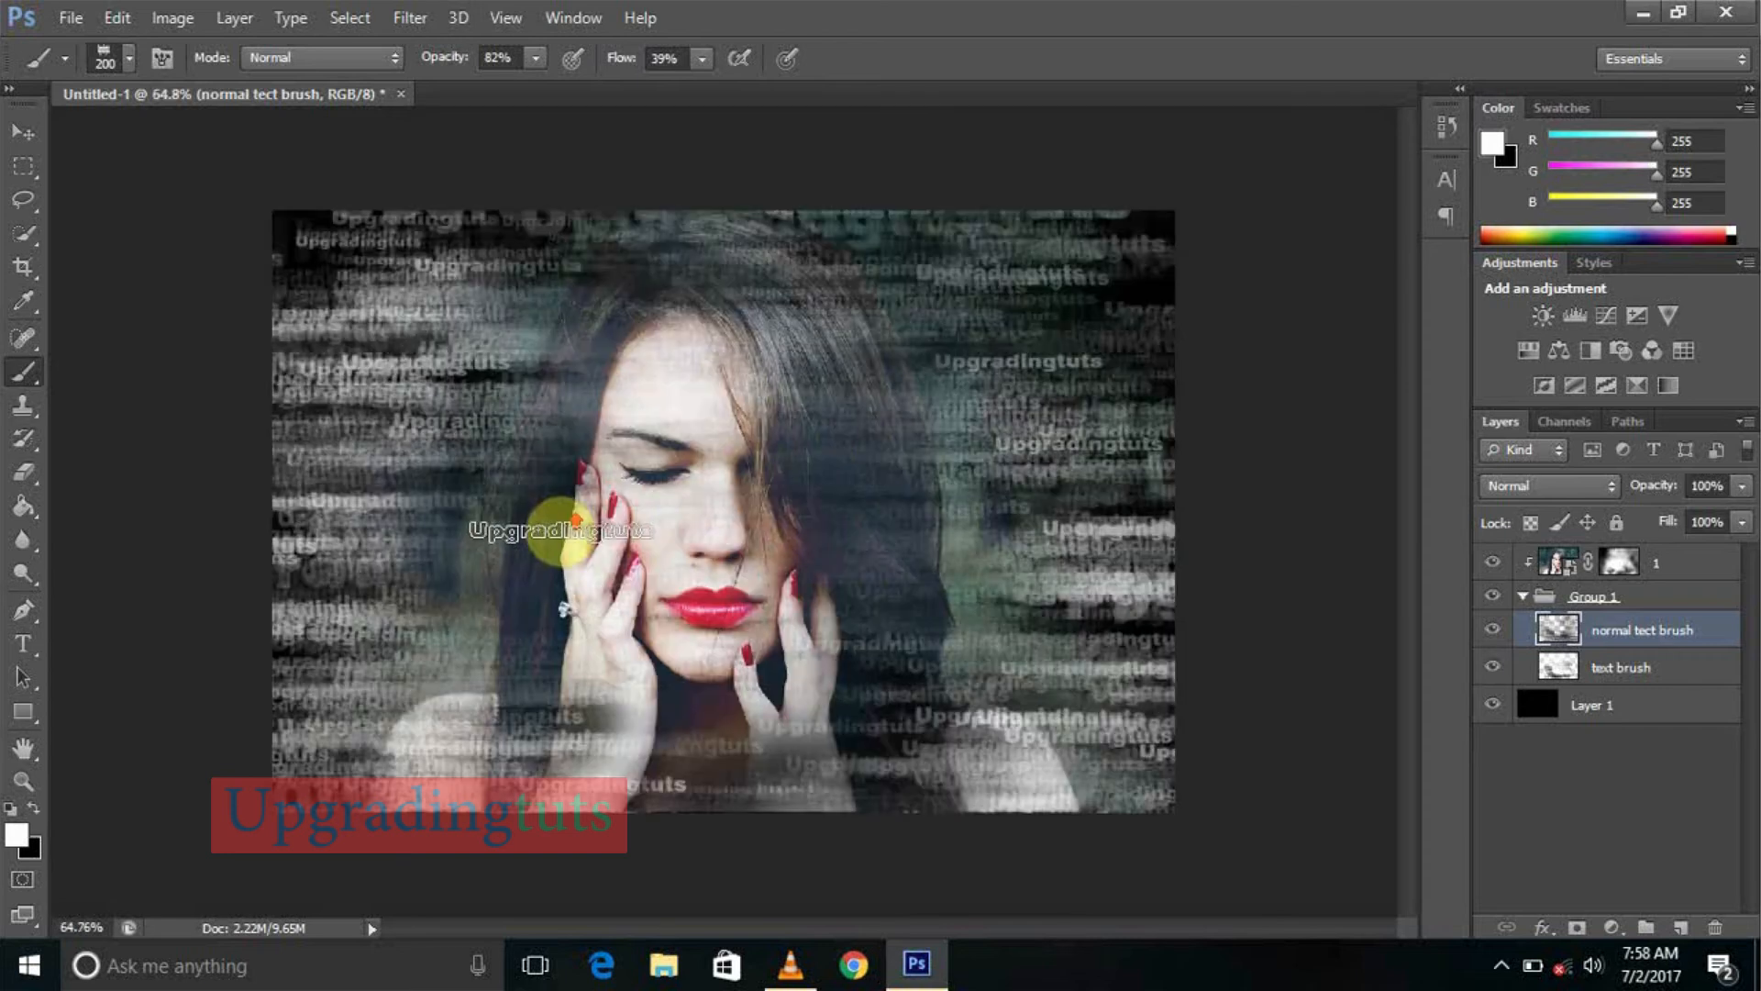
{"action": "key", "text": "bracketleft"}
{"action": "key", "text": "bracketleft"}
{"action": "key", "text": "bracketleft"}
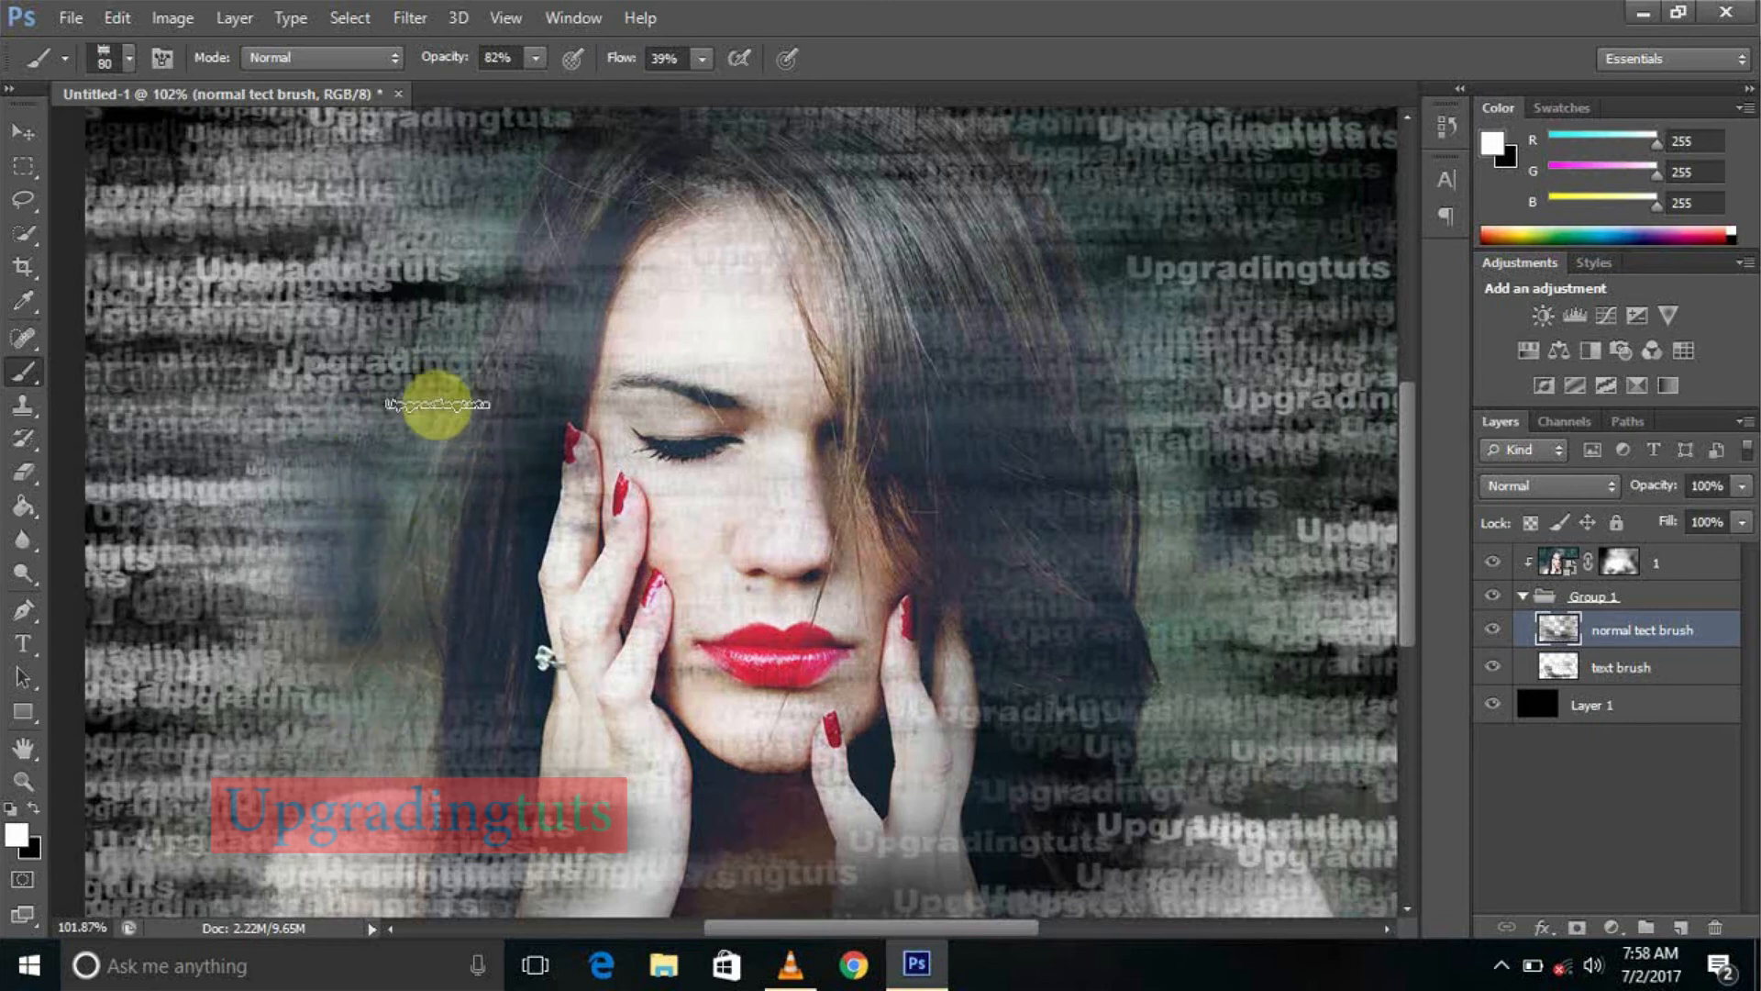
{"action": "left_click_drag", "start_coordinate": [437, 403], "coordinate": [541, 164]}
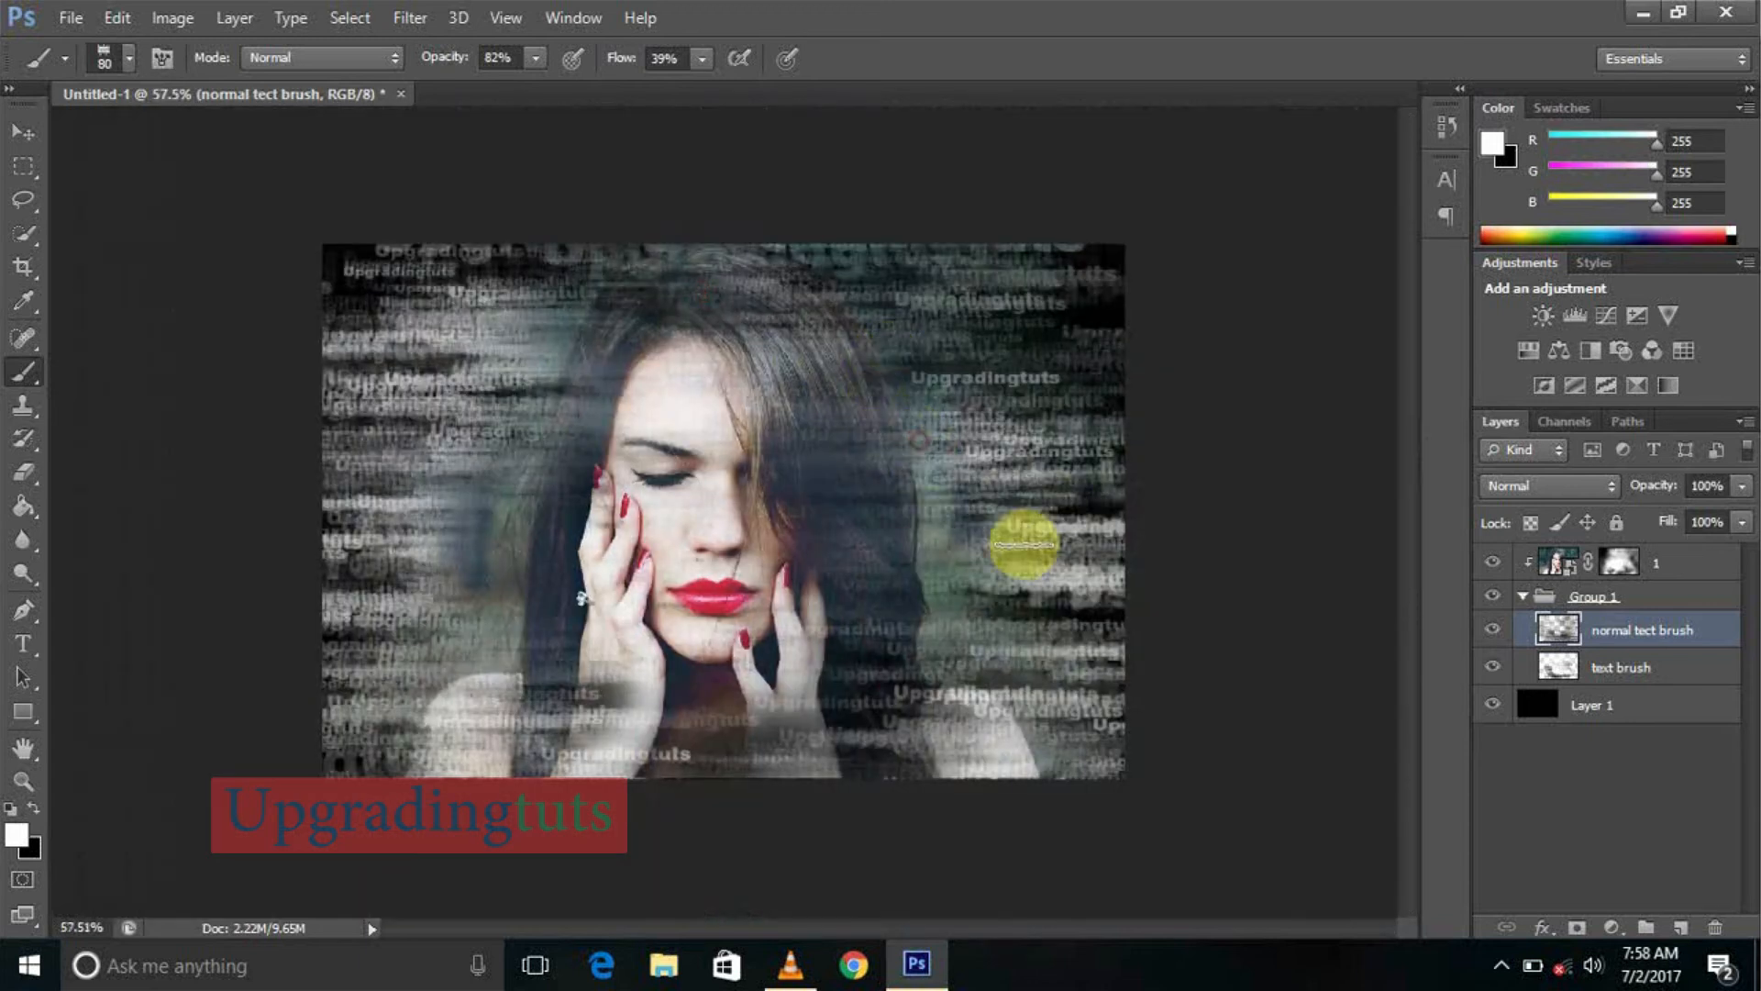
{"action": "left_click_drag", "start_coordinate": [851, 342], "coordinate": [927, 334]}
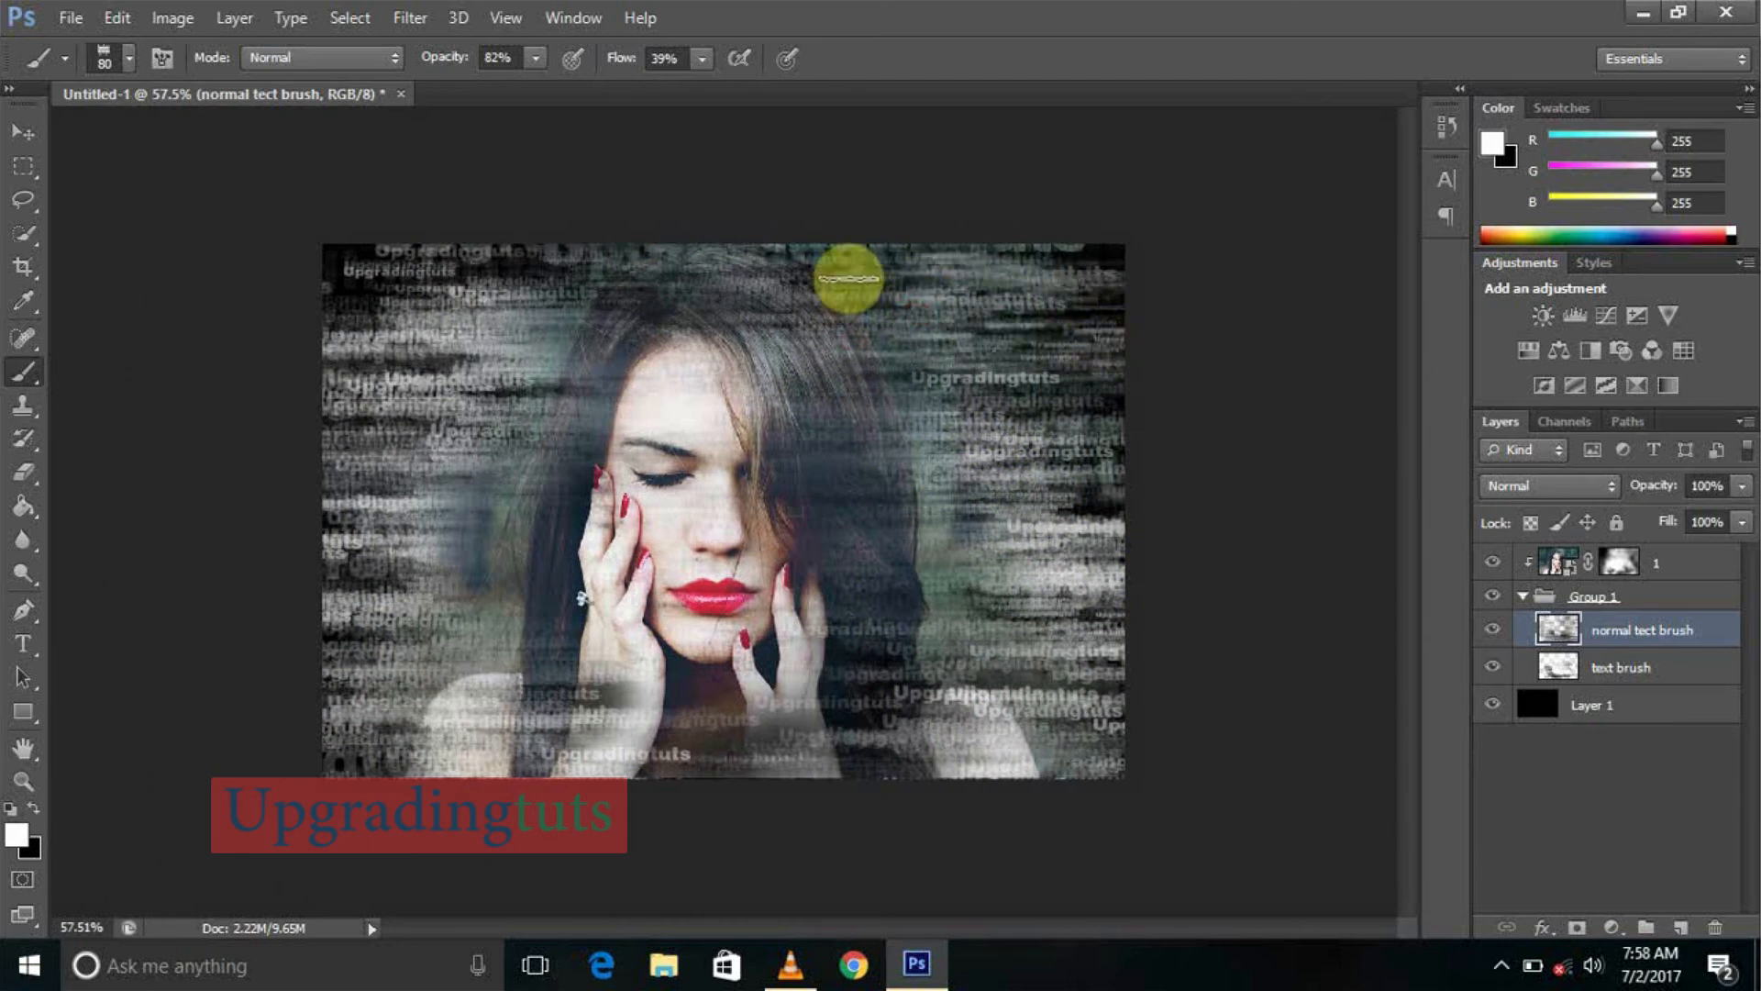
{"action": "scroll", "coordinate": [573, 566], "scroll_direction": "down", "scroll_amount": 3}
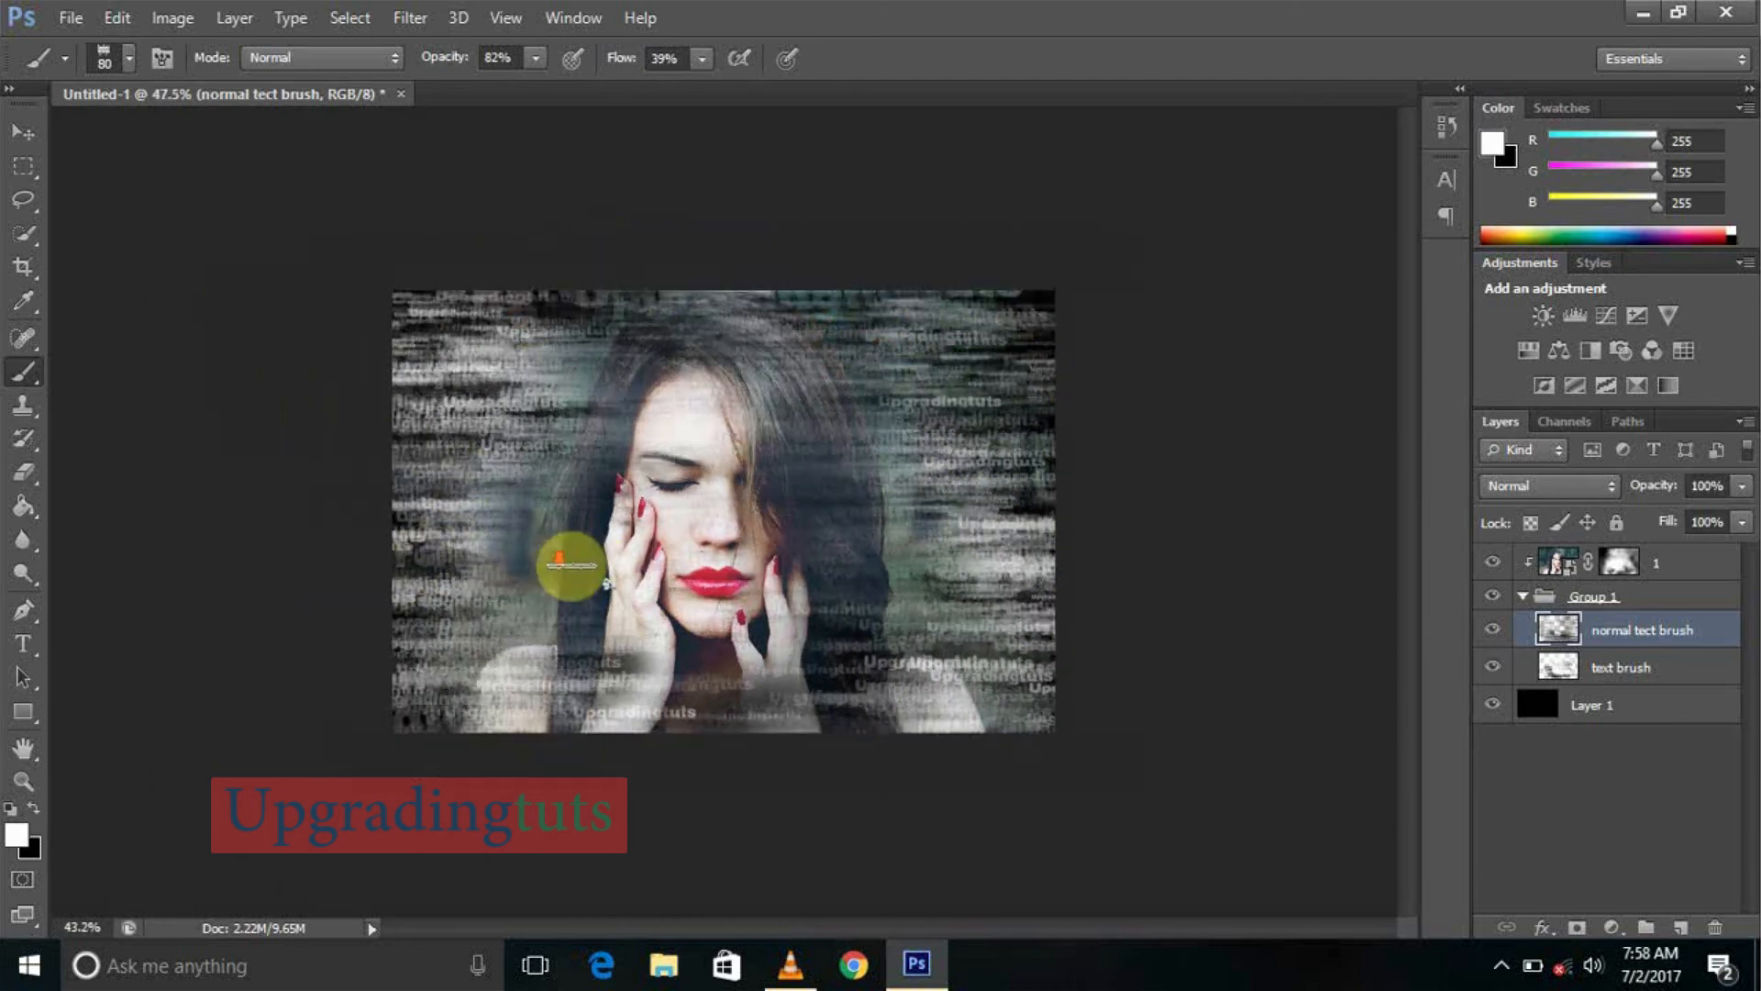
Paint black text on the portrait layer's mask at 80 px along both outer edges of the hair
{"action": "scroll", "coordinate": [546, 619], "scroll_direction": "up", "scroll_amount": 6}
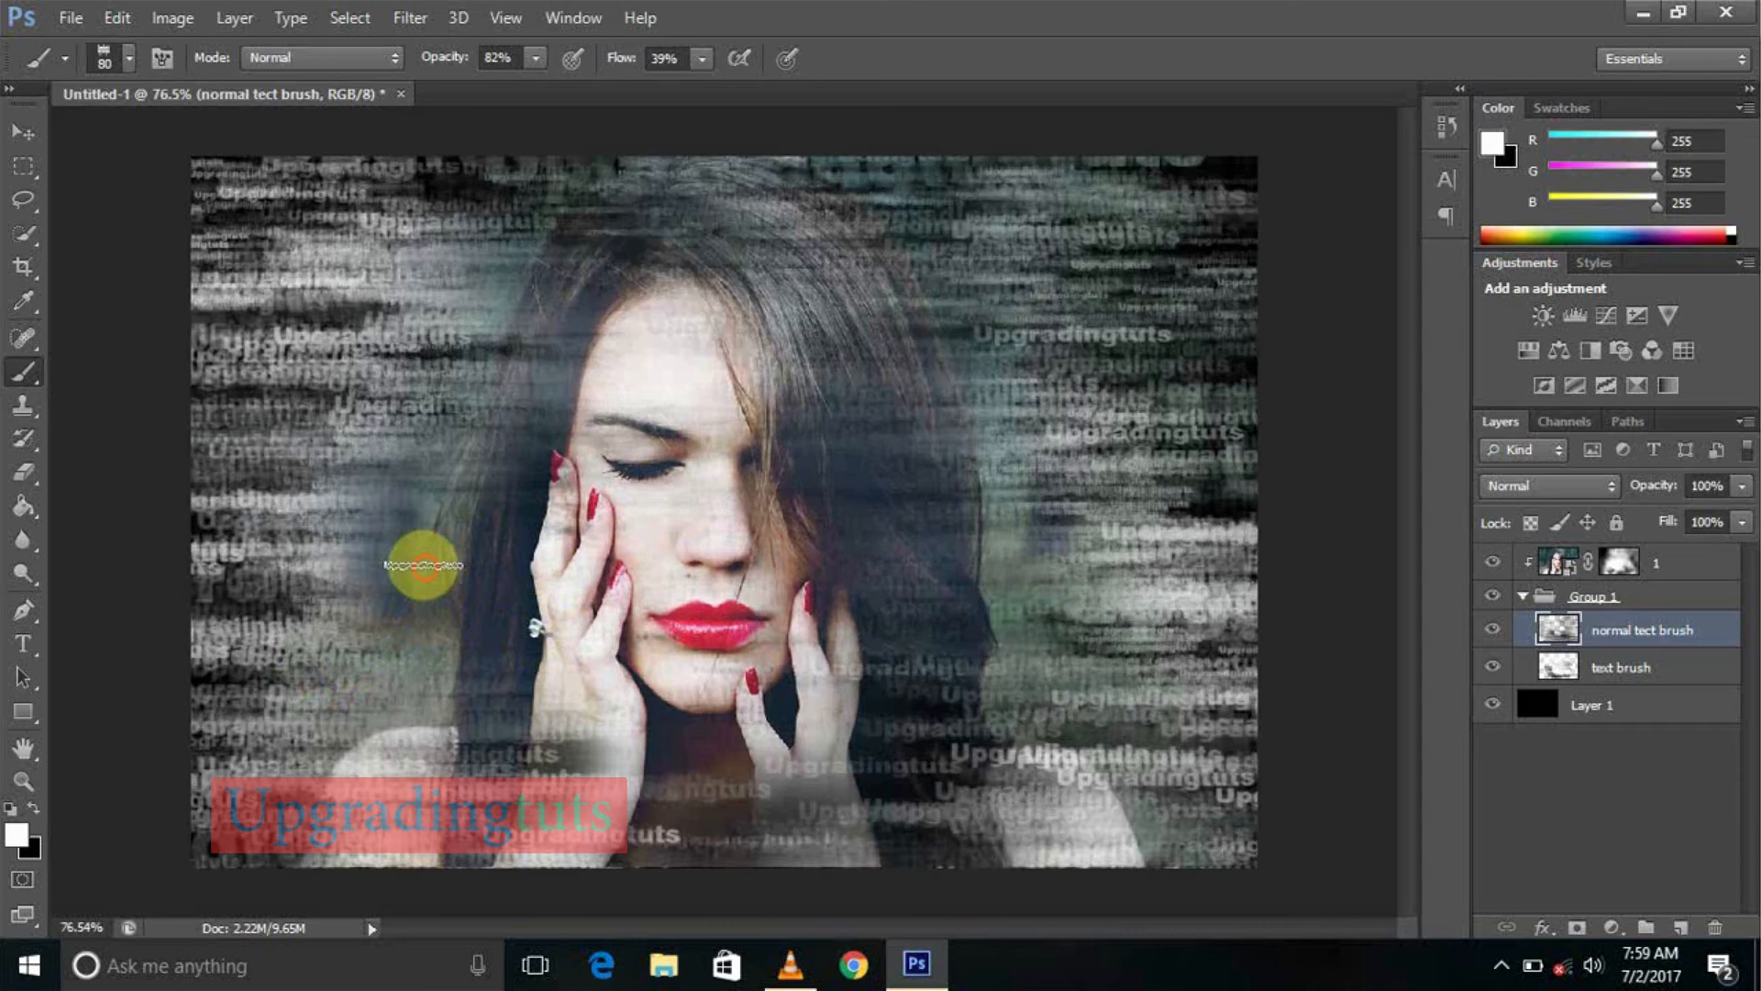
{"action": "left_click", "coordinate": [1628, 564]}
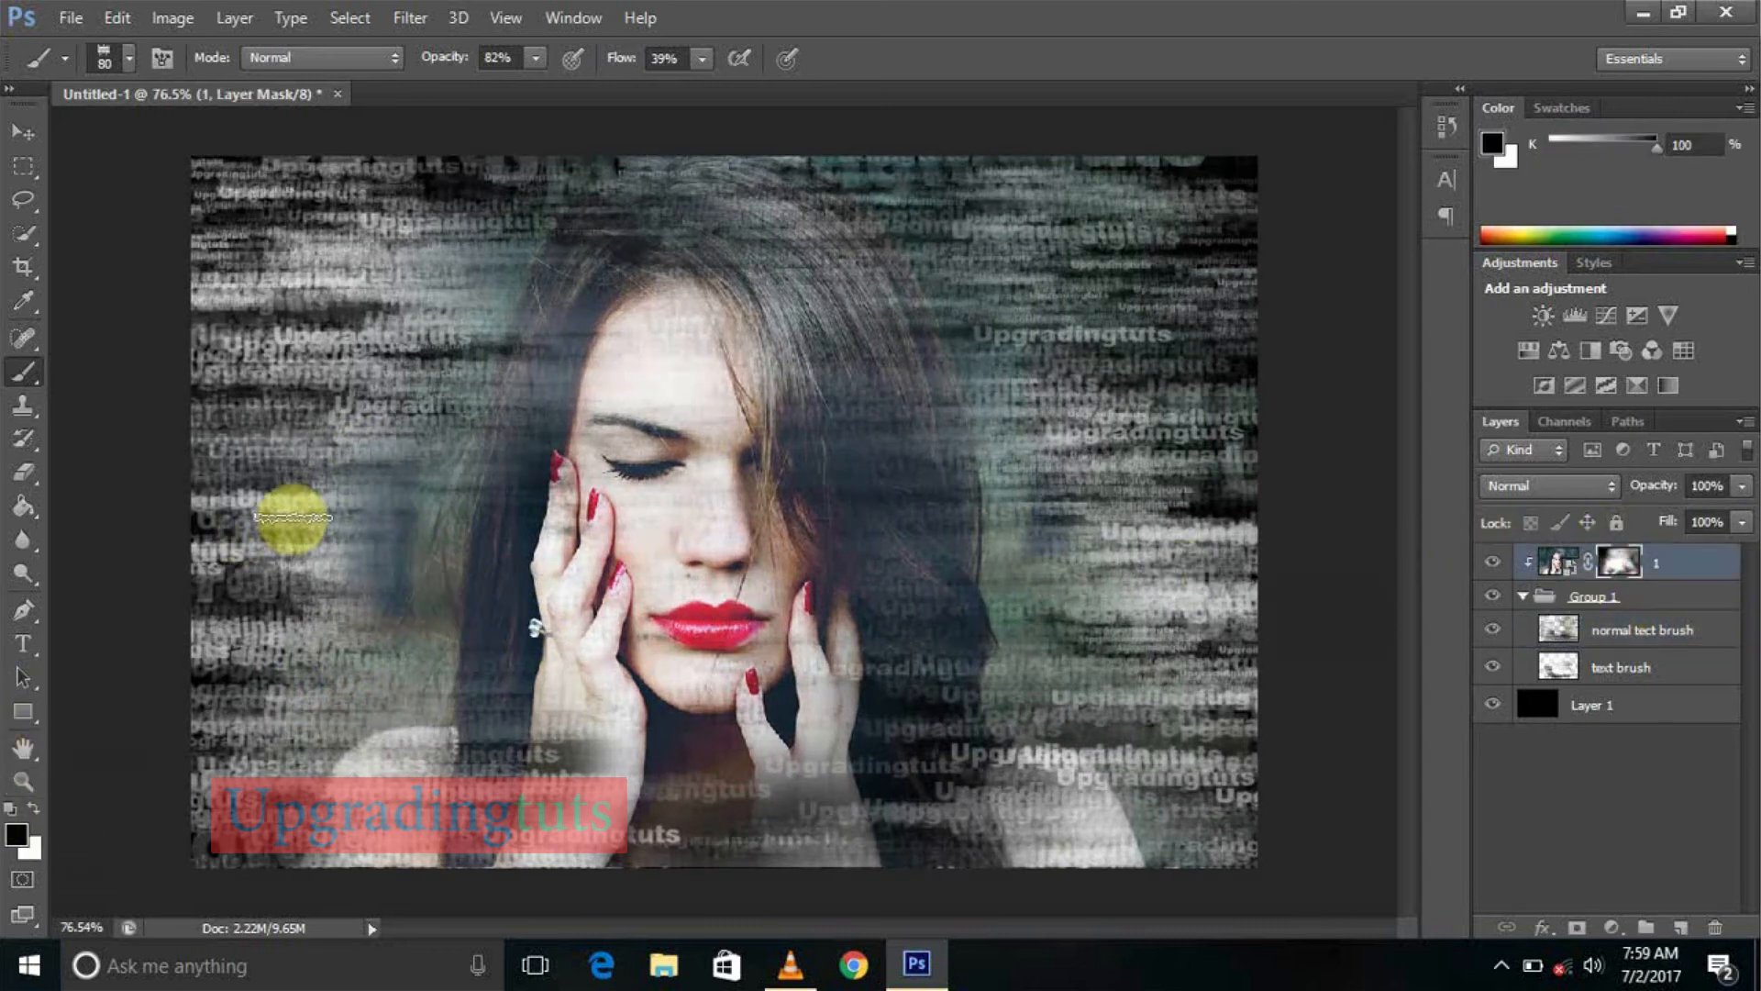
{"action": "mouse_move", "coordinate": [370, 555]}
{"action": "left_mouse_down"}
{"action": "mouse_move", "coordinate": [394, 495]}
{"action": "mouse_move", "coordinate": [417, 636]}
{"action": "left_mouse_up"}
{"action": "left_click", "coordinate": [1001, 492]}
{"action": "mouse_move", "coordinate": [1002, 492]}
{"action": "left_mouse_down"}
{"action": "mouse_move", "coordinate": [950, 532]}
{"action": "mouse_move", "coordinate": [910, 306]}
{"action": "mouse_move", "coordinate": [1007, 409]}
{"action": "left_mouse_up"}
Paint more black text on the portrait's mask over the forearms, neck and upper hair
{"action": "scroll", "coordinate": [1005, 440], "scroll_direction": "down", "scroll_amount": 4}
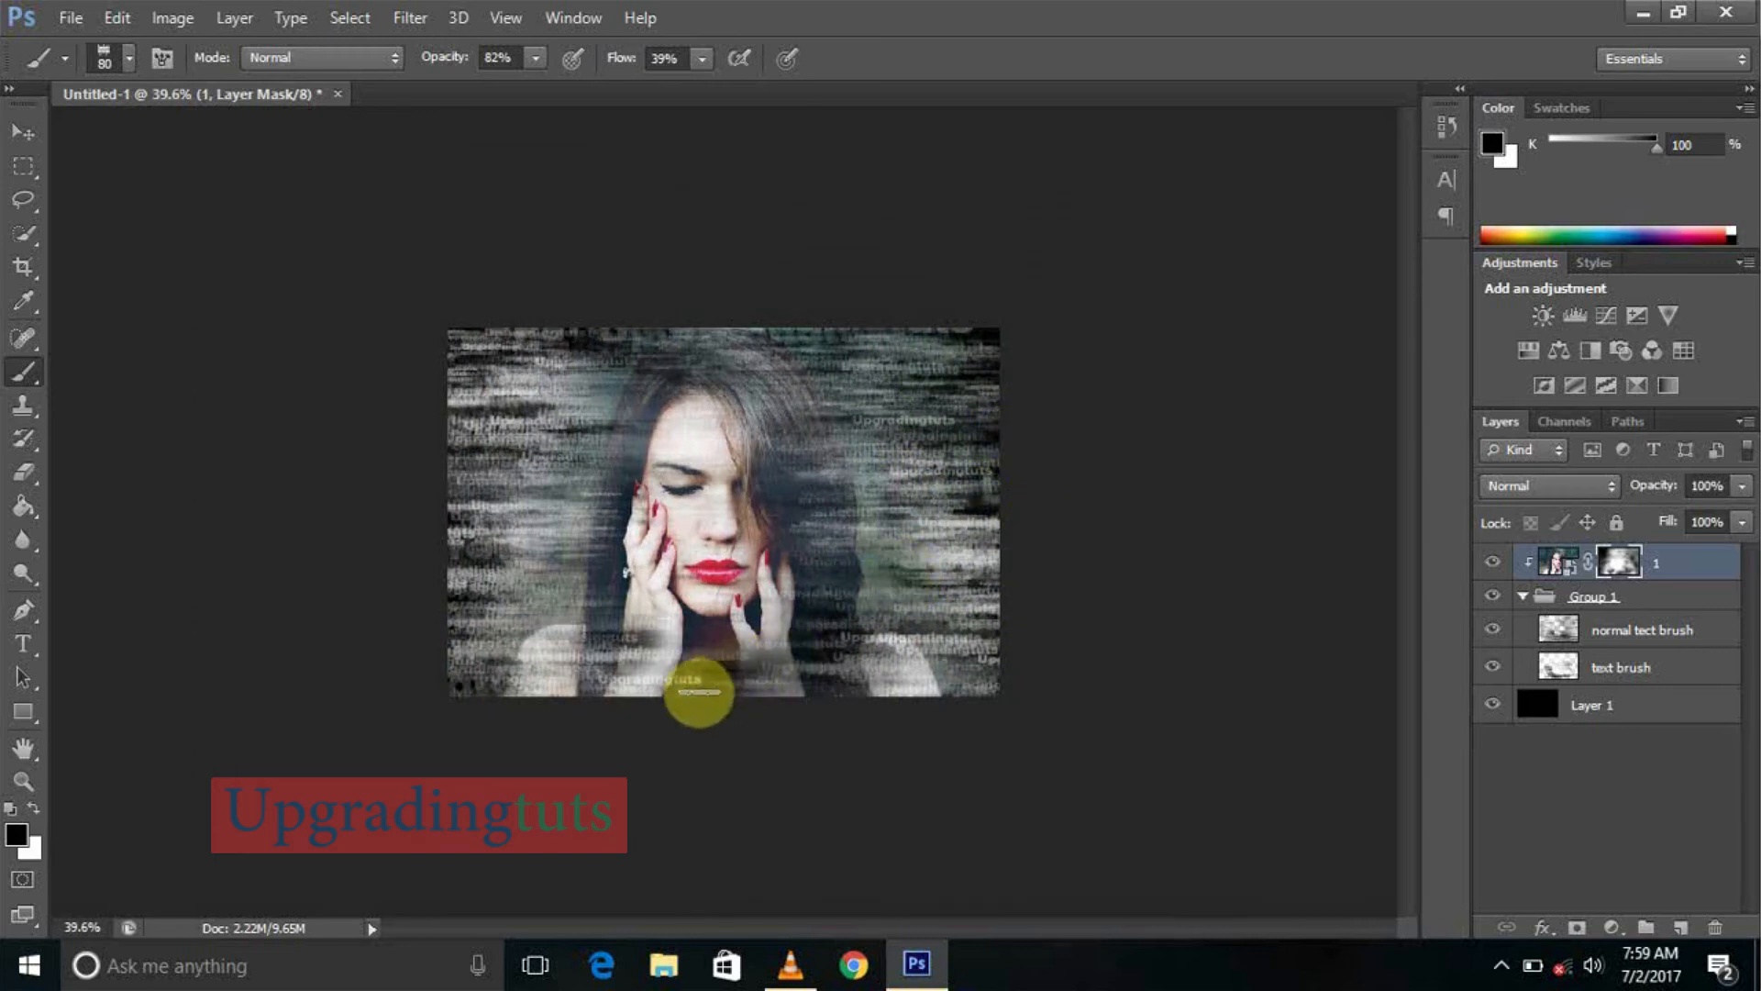
{"action": "left_click_drag", "start_coordinate": [784, 676], "coordinate": [866, 660]}
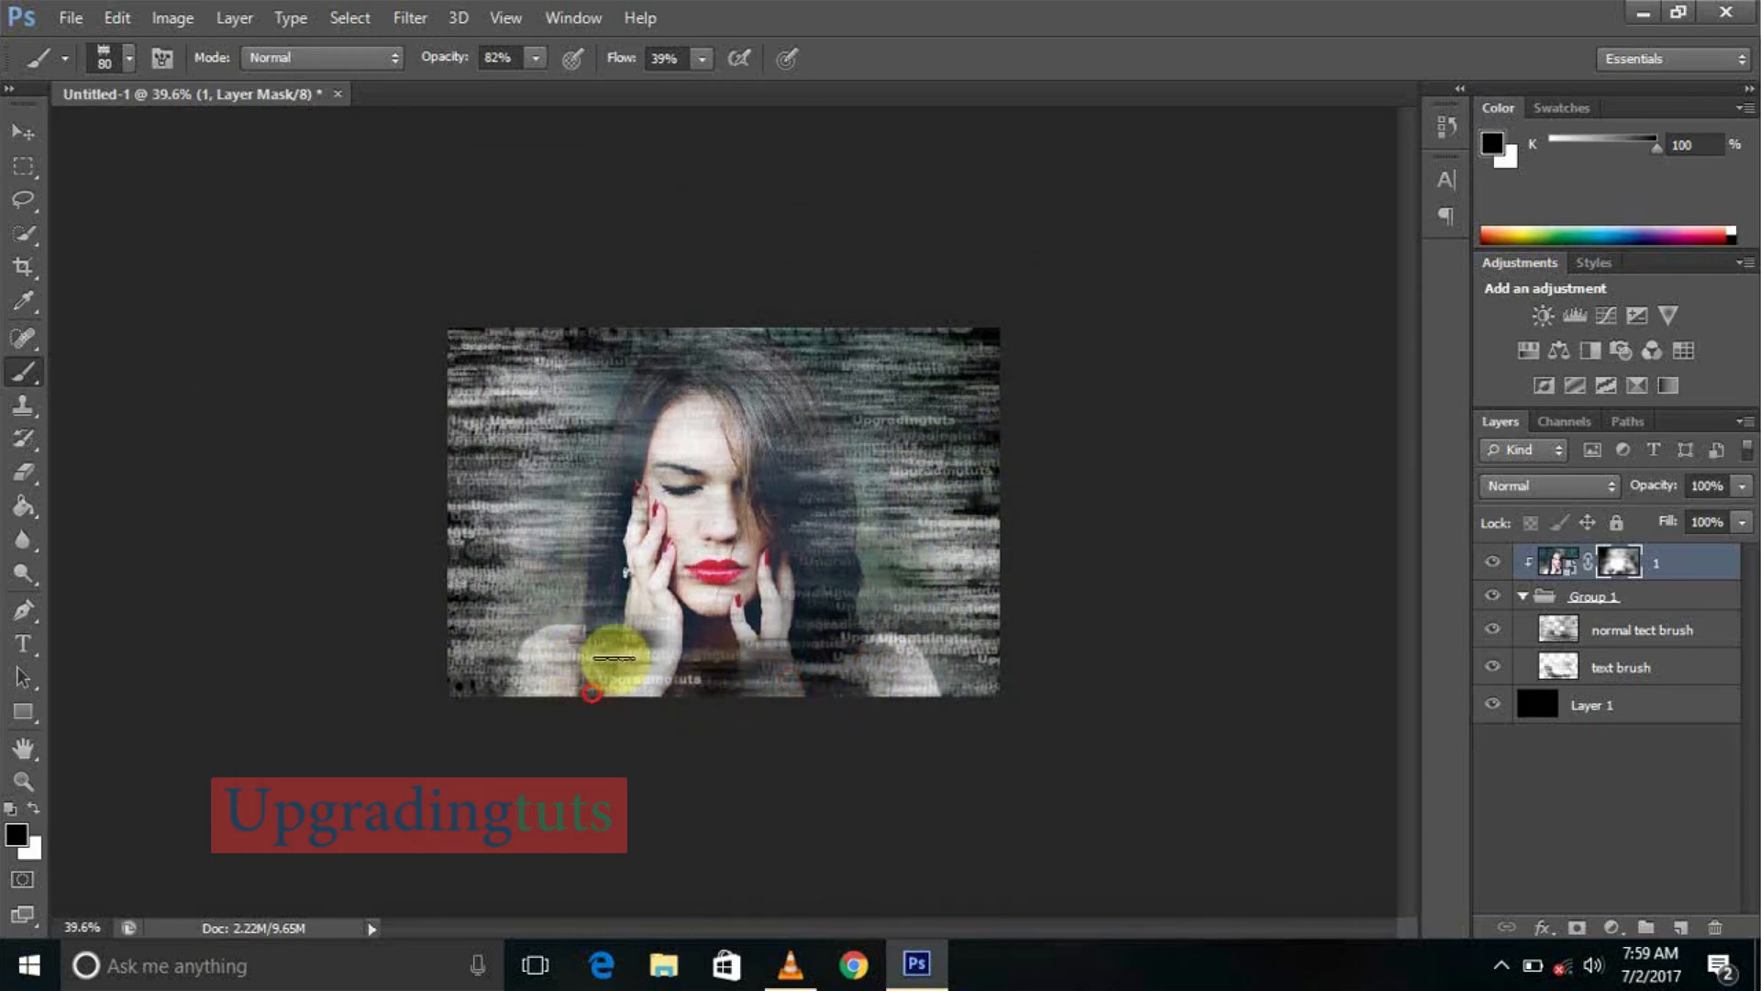
{"action": "left_click_drag", "start_coordinate": [613, 657], "coordinate": [820, 688]}
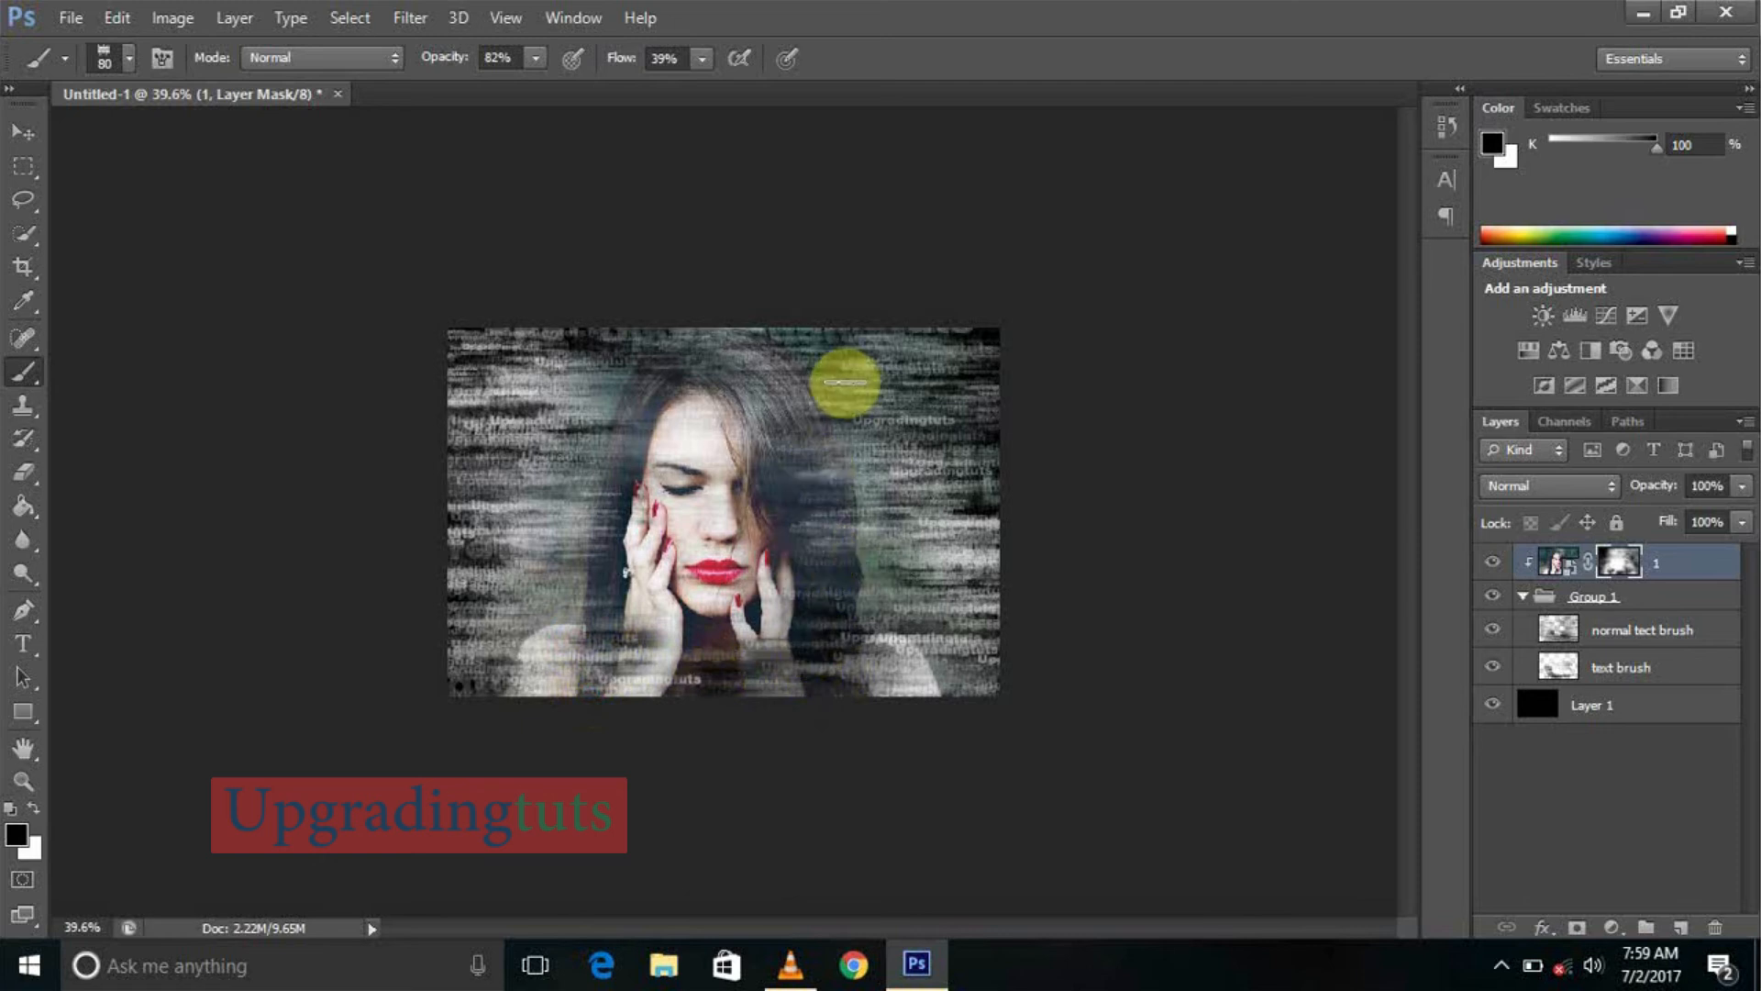
{"action": "left_click_drag", "start_coordinate": [802, 405], "coordinate": [893, 456]}
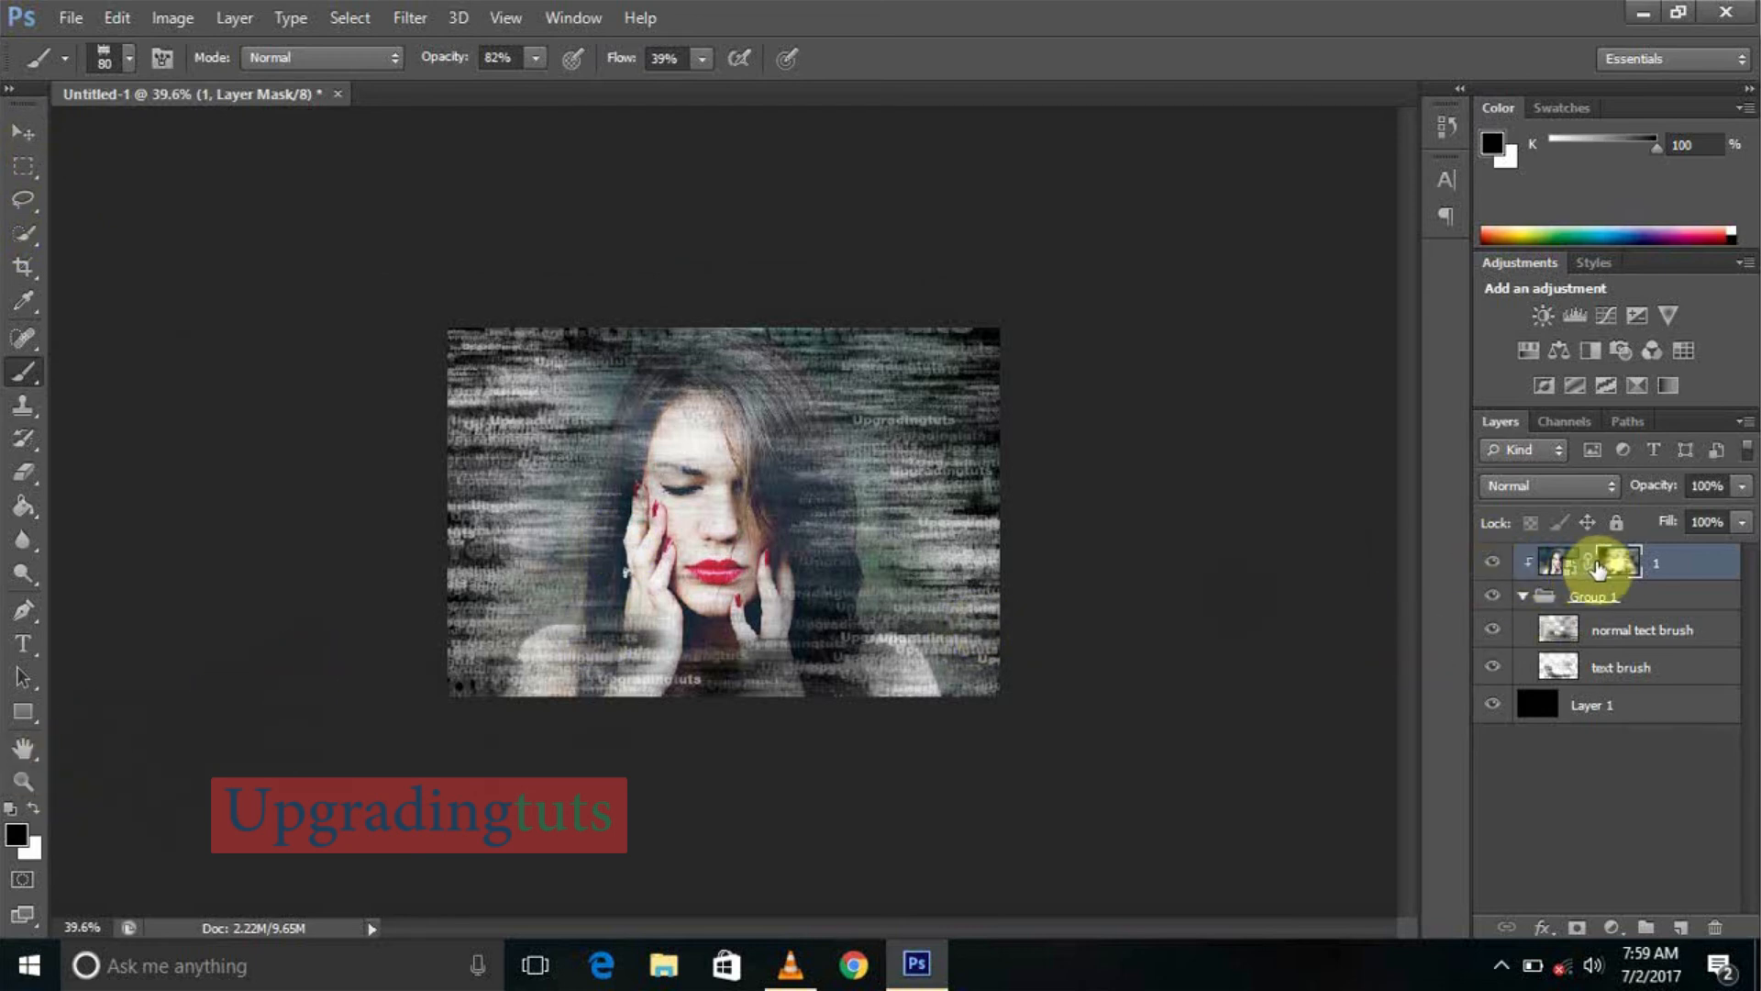
Swap the mask paint color to white and restore the forehead and cheek with the text brush at 40 px
{"action": "scroll", "coordinate": [688, 484], "scroll_direction": "up", "scroll_amount": 3}
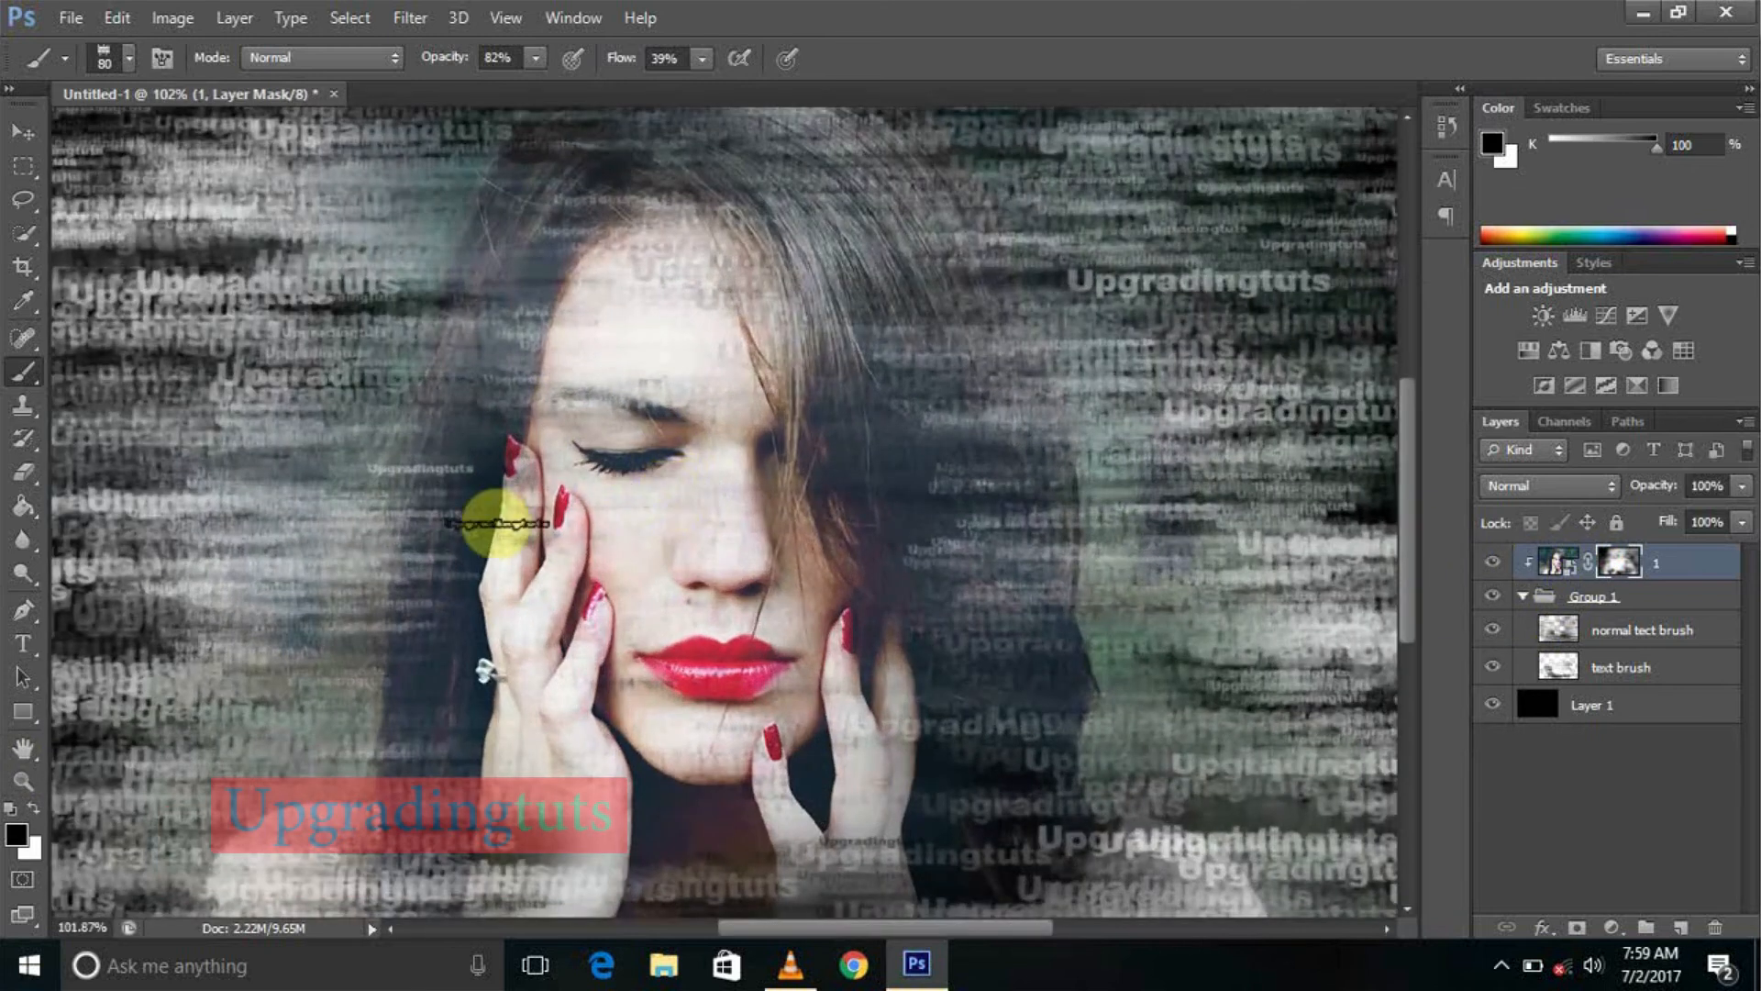
{"action": "left_click", "coordinate": [31, 806]}
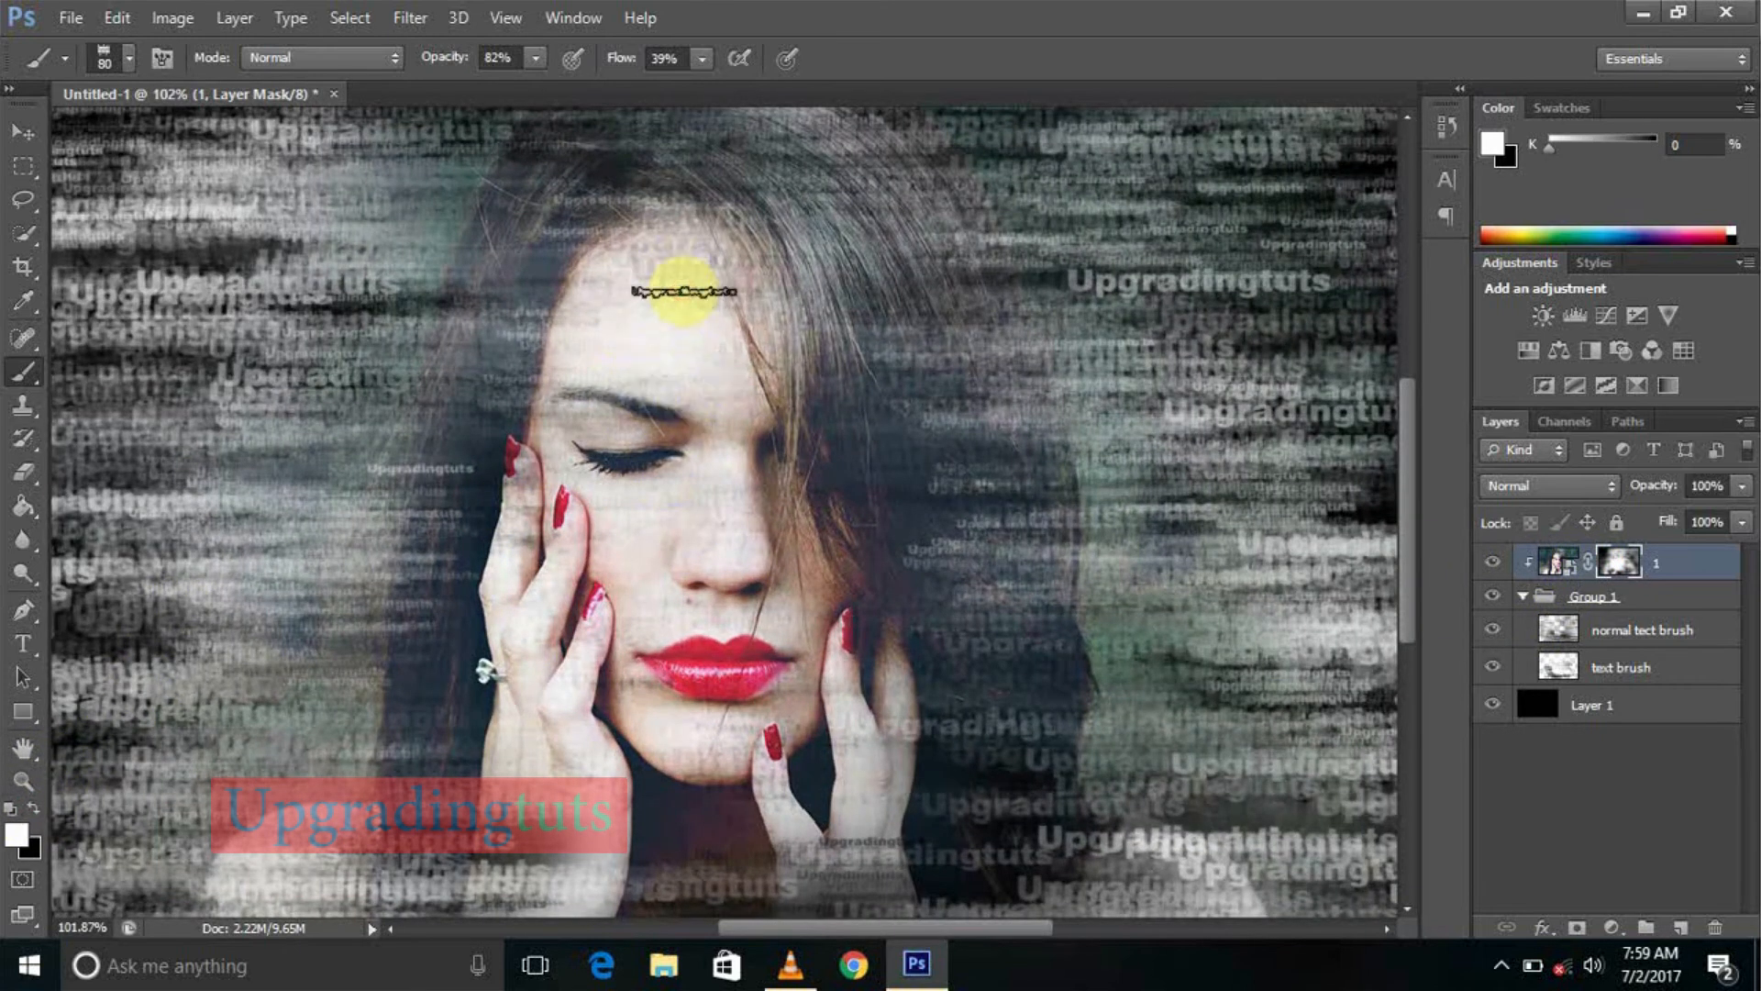
{"action": "scroll", "coordinate": [678, 288], "scroll_direction": "up", "scroll_amount": 2}
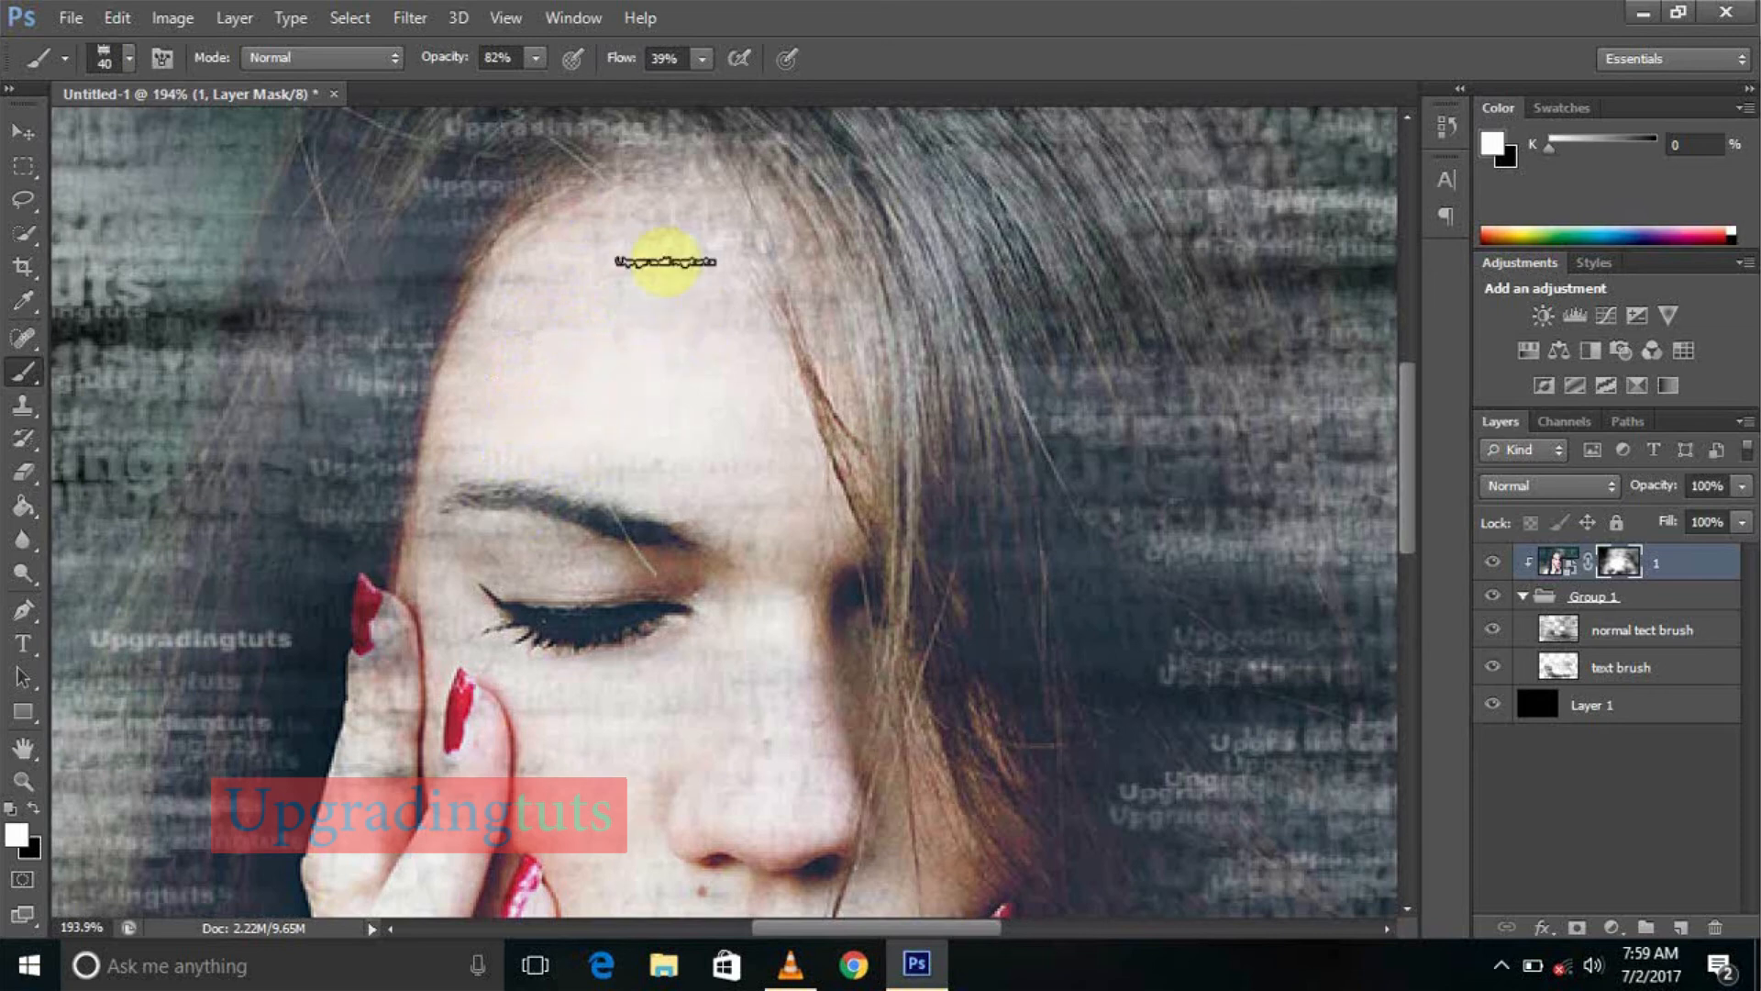
{"action": "scroll", "coordinate": [652, 529], "scroll_direction": "down", "scroll_amount": 1}
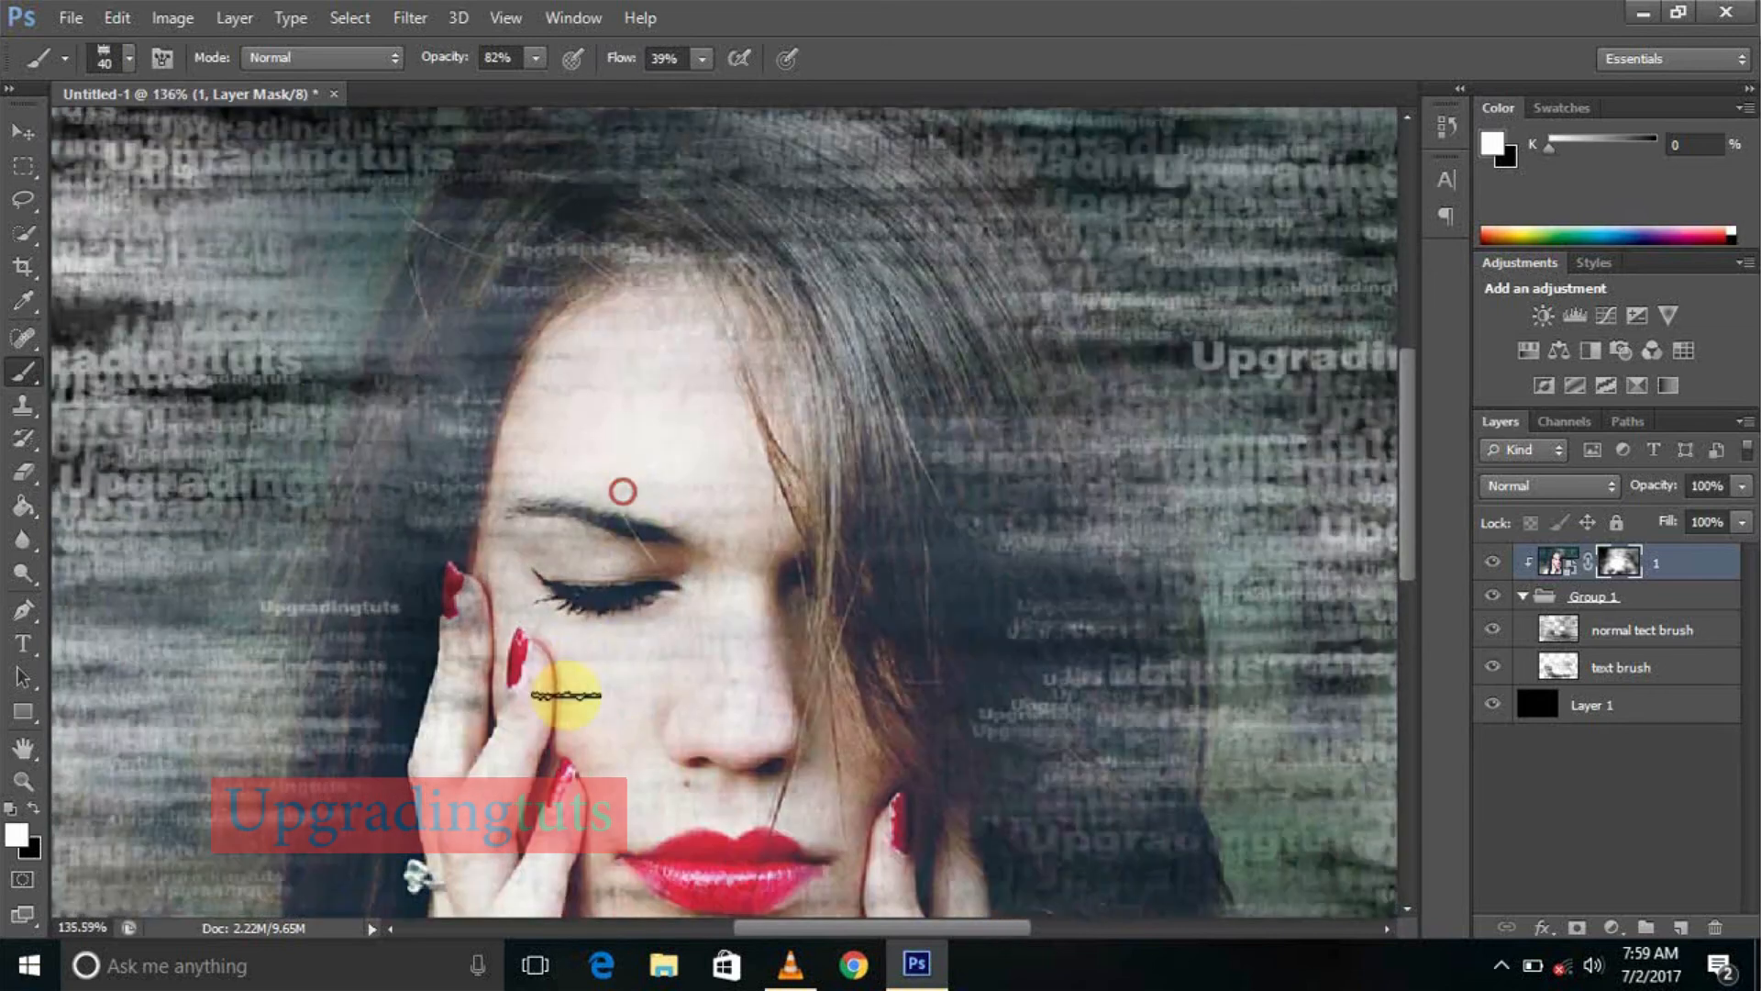
{"action": "scroll", "coordinate": [593, 645], "scroll_direction": "down", "scroll_amount": 1}
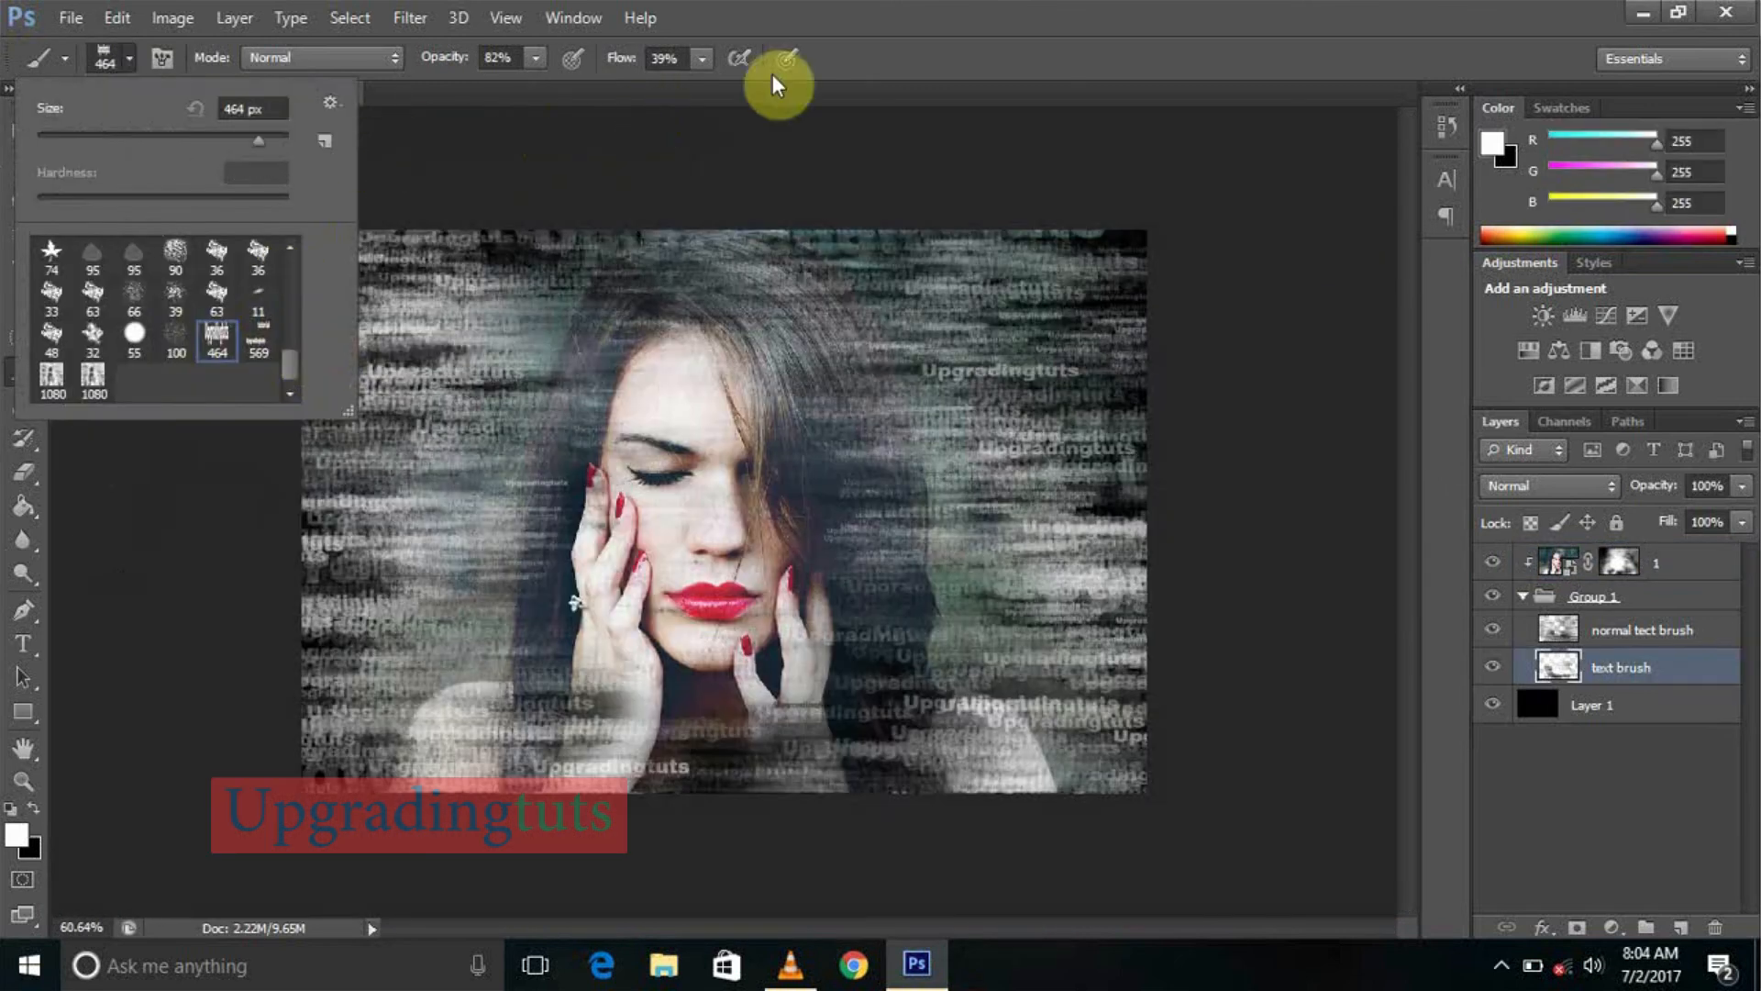
Enlarge the 464 px Upgradingtuts brush to 700 px and paint large white text around the portrait on the text brush layer
{"action": "left_click", "coordinate": [747, 244]}
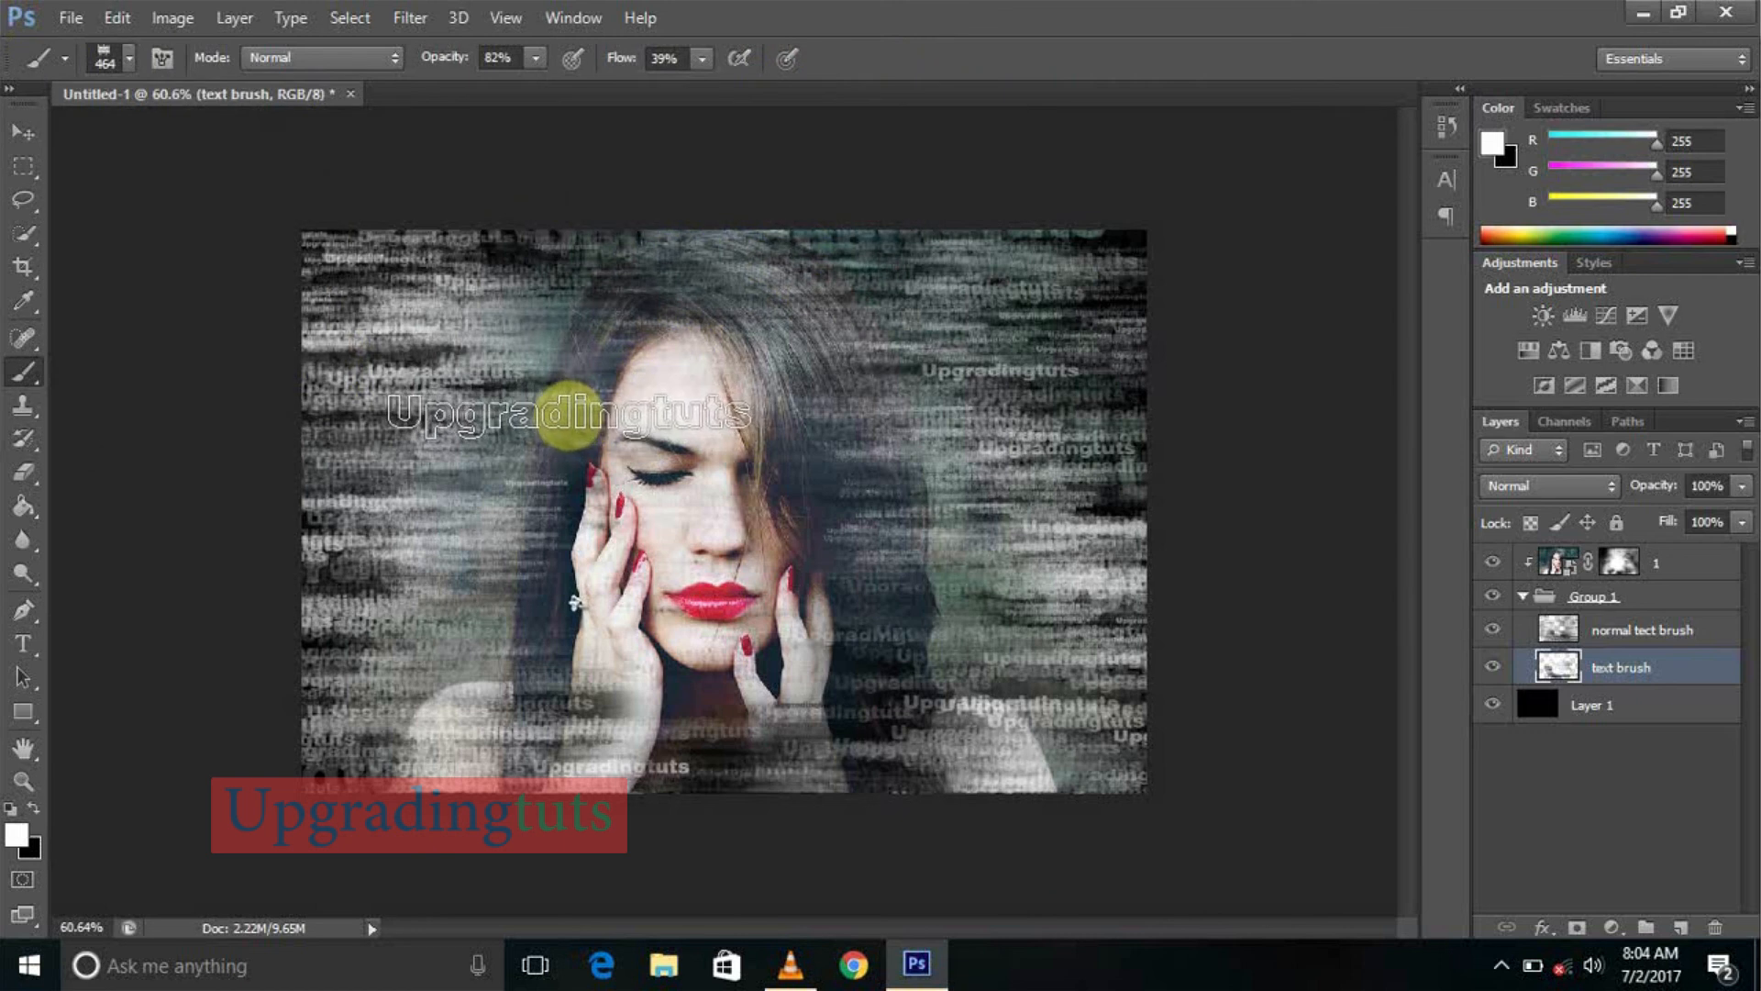
{"action": "key", "text": "bracketright"}
{"action": "key", "text": "bracketright"}
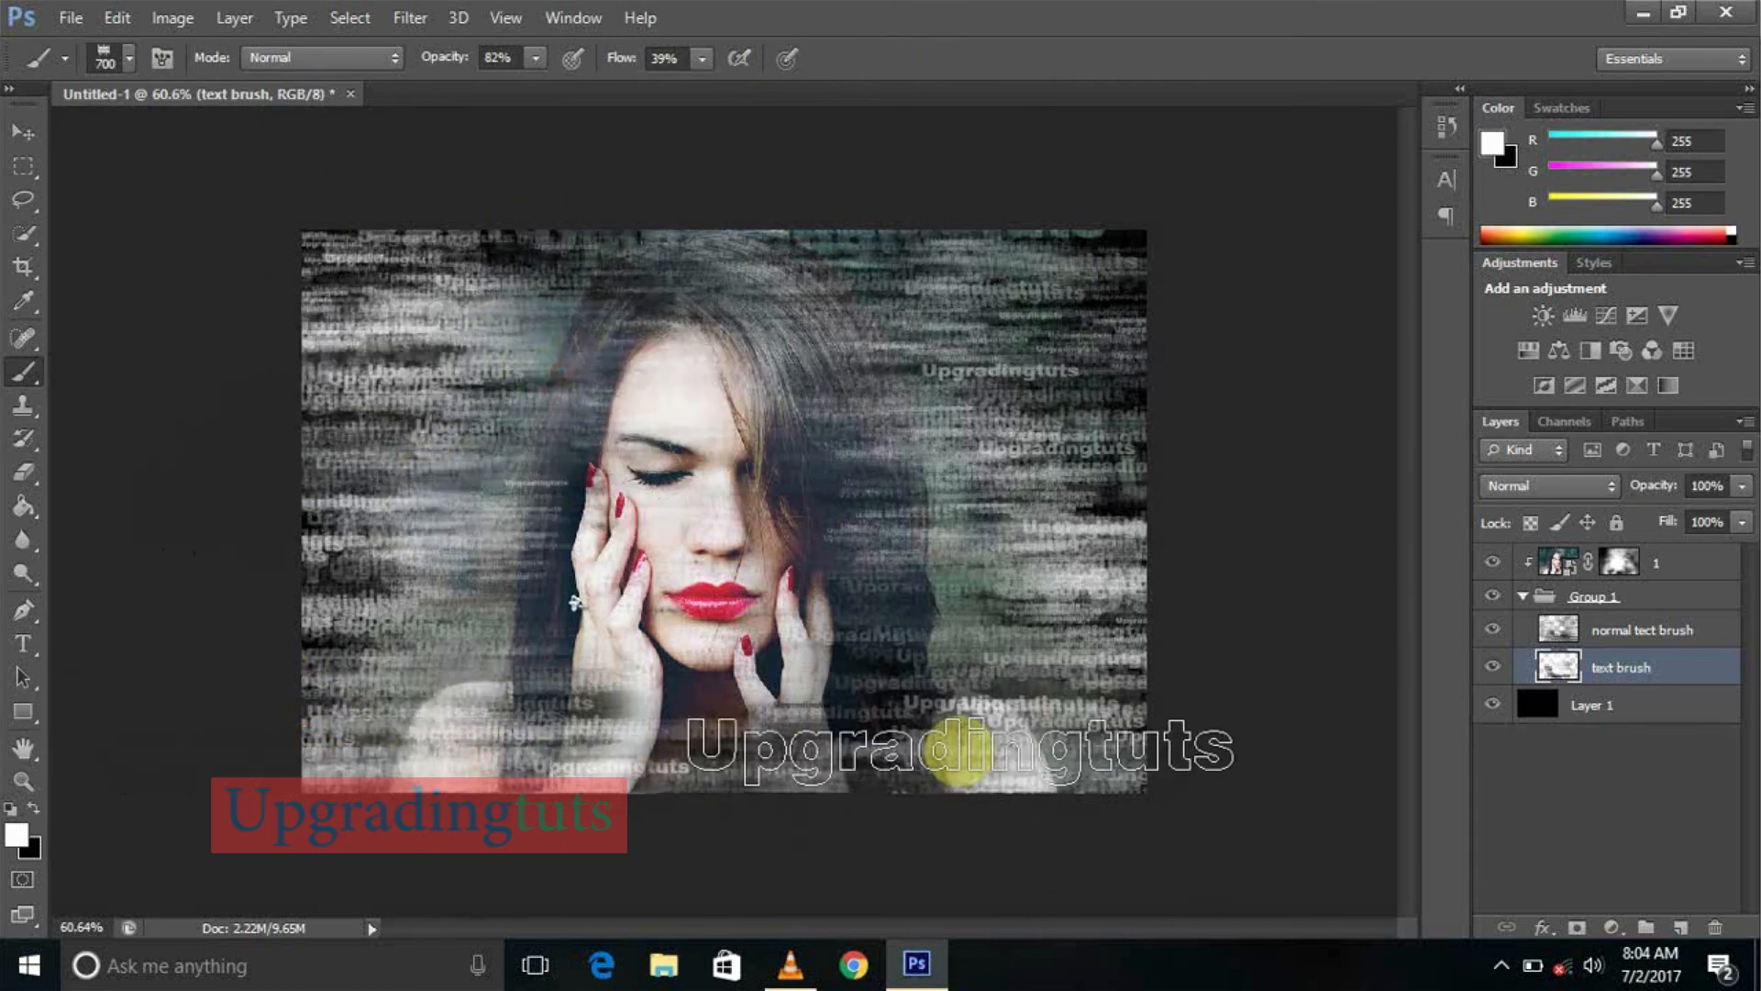
{"action": "left_click_drag", "start_coordinate": [1111, 282], "coordinate": [798, 277]}
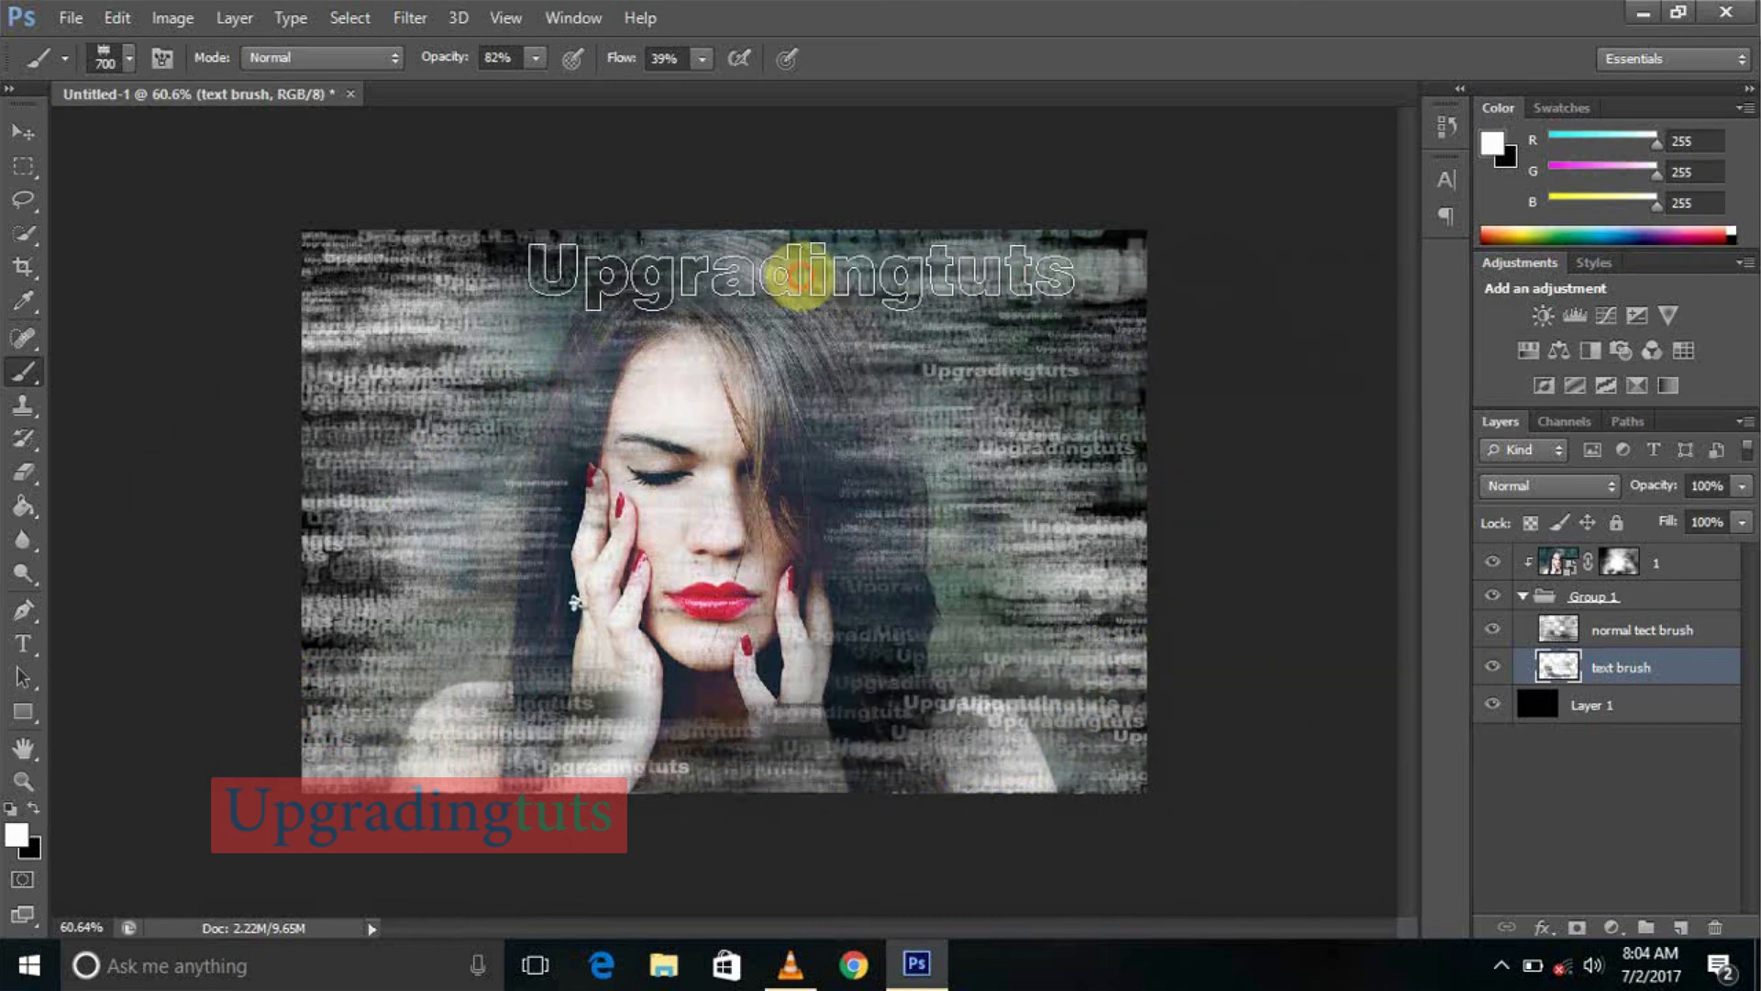
{"action": "mouse_move", "coordinate": [1133, 482]}
{"action": "left_mouse_down"}
{"action": "mouse_move", "coordinate": [1124, 635]}
{"action": "mouse_move", "coordinate": [1128, 398]}
{"action": "mouse_move", "coordinate": [1119, 618]}
{"action": "left_mouse_up"}
{"action": "mouse_move", "coordinate": [690, 716]}
{"action": "left_mouse_down"}
{"action": "mouse_move", "coordinate": [619, 726]}
{"action": "mouse_move", "coordinate": [738, 780]}
{"action": "mouse_move", "coordinate": [668, 722]}
{"action": "mouse_move", "coordinate": [532, 722]}
{"action": "mouse_move", "coordinate": [525, 752]}
{"action": "mouse_move", "coordinate": [768, 853]}
{"action": "mouse_move", "coordinate": [833, 831]}
{"action": "mouse_move", "coordinate": [1012, 690]}
{"action": "mouse_move", "coordinate": [986, 636]}
{"action": "mouse_move", "coordinate": [760, 449]}
{"action": "left_mouse_up"}
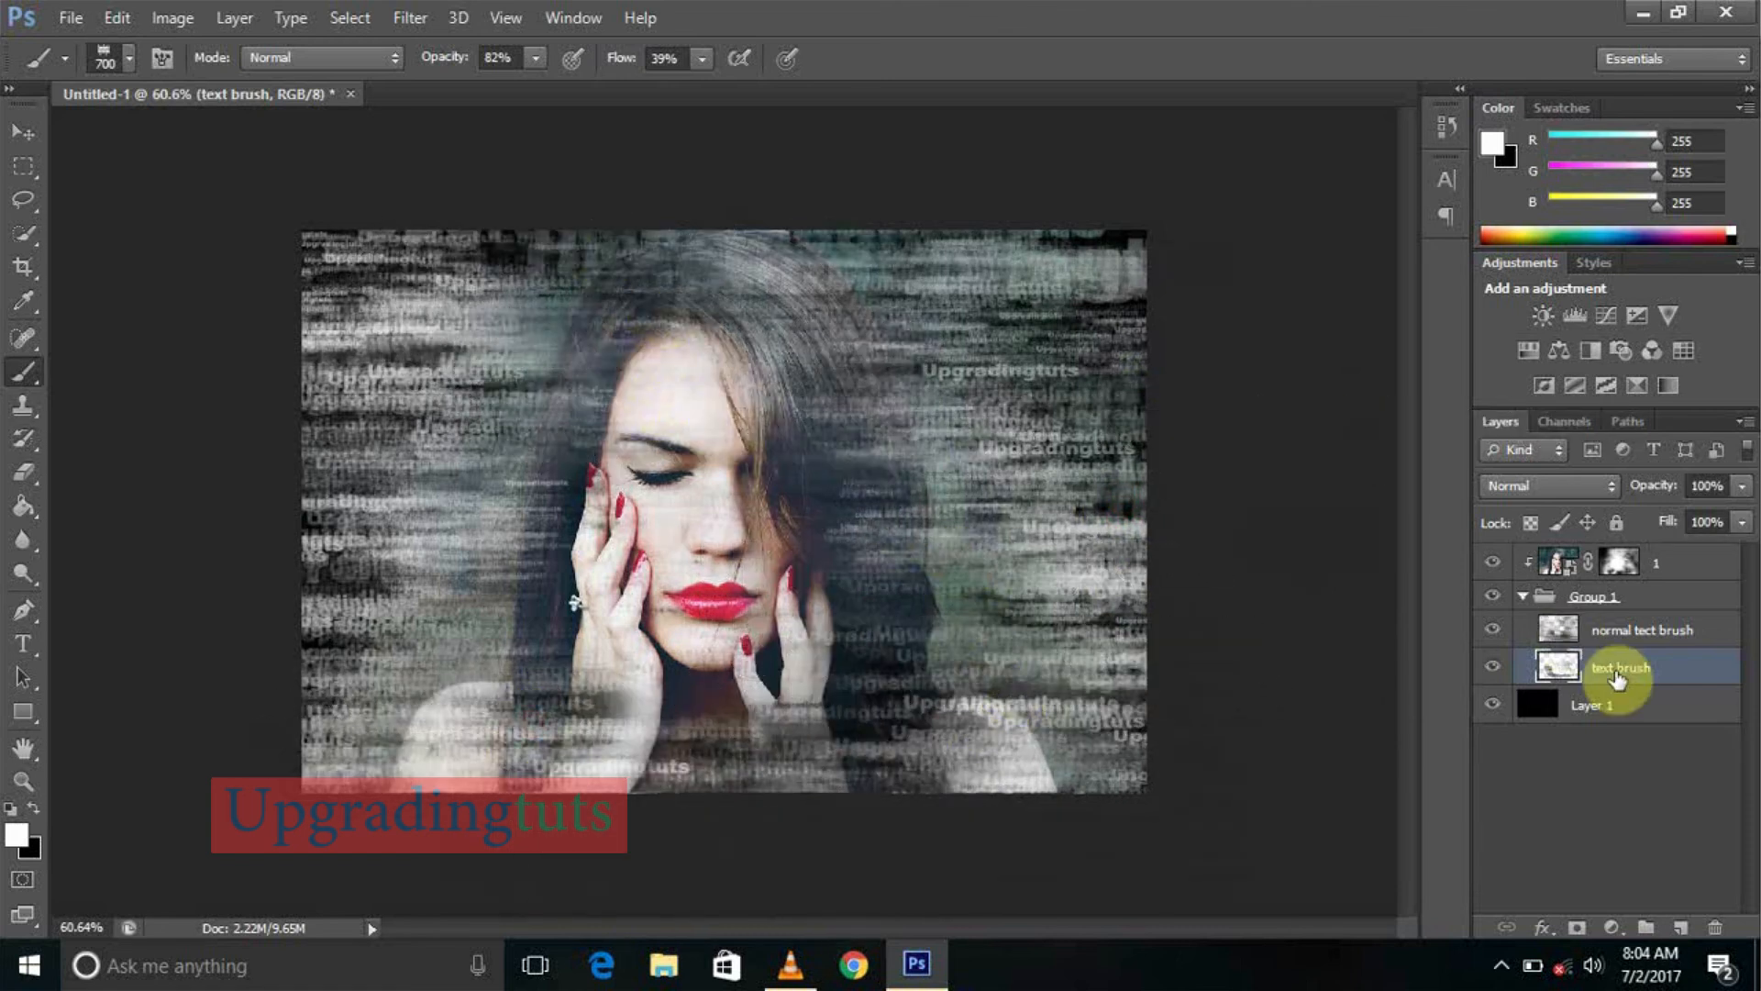
Paint white on the portrait's layer mask over the face, hair, neck and forearms, shrinking the text brush from 700 to 200 px
{"action": "left_click", "coordinate": [1560, 558]}
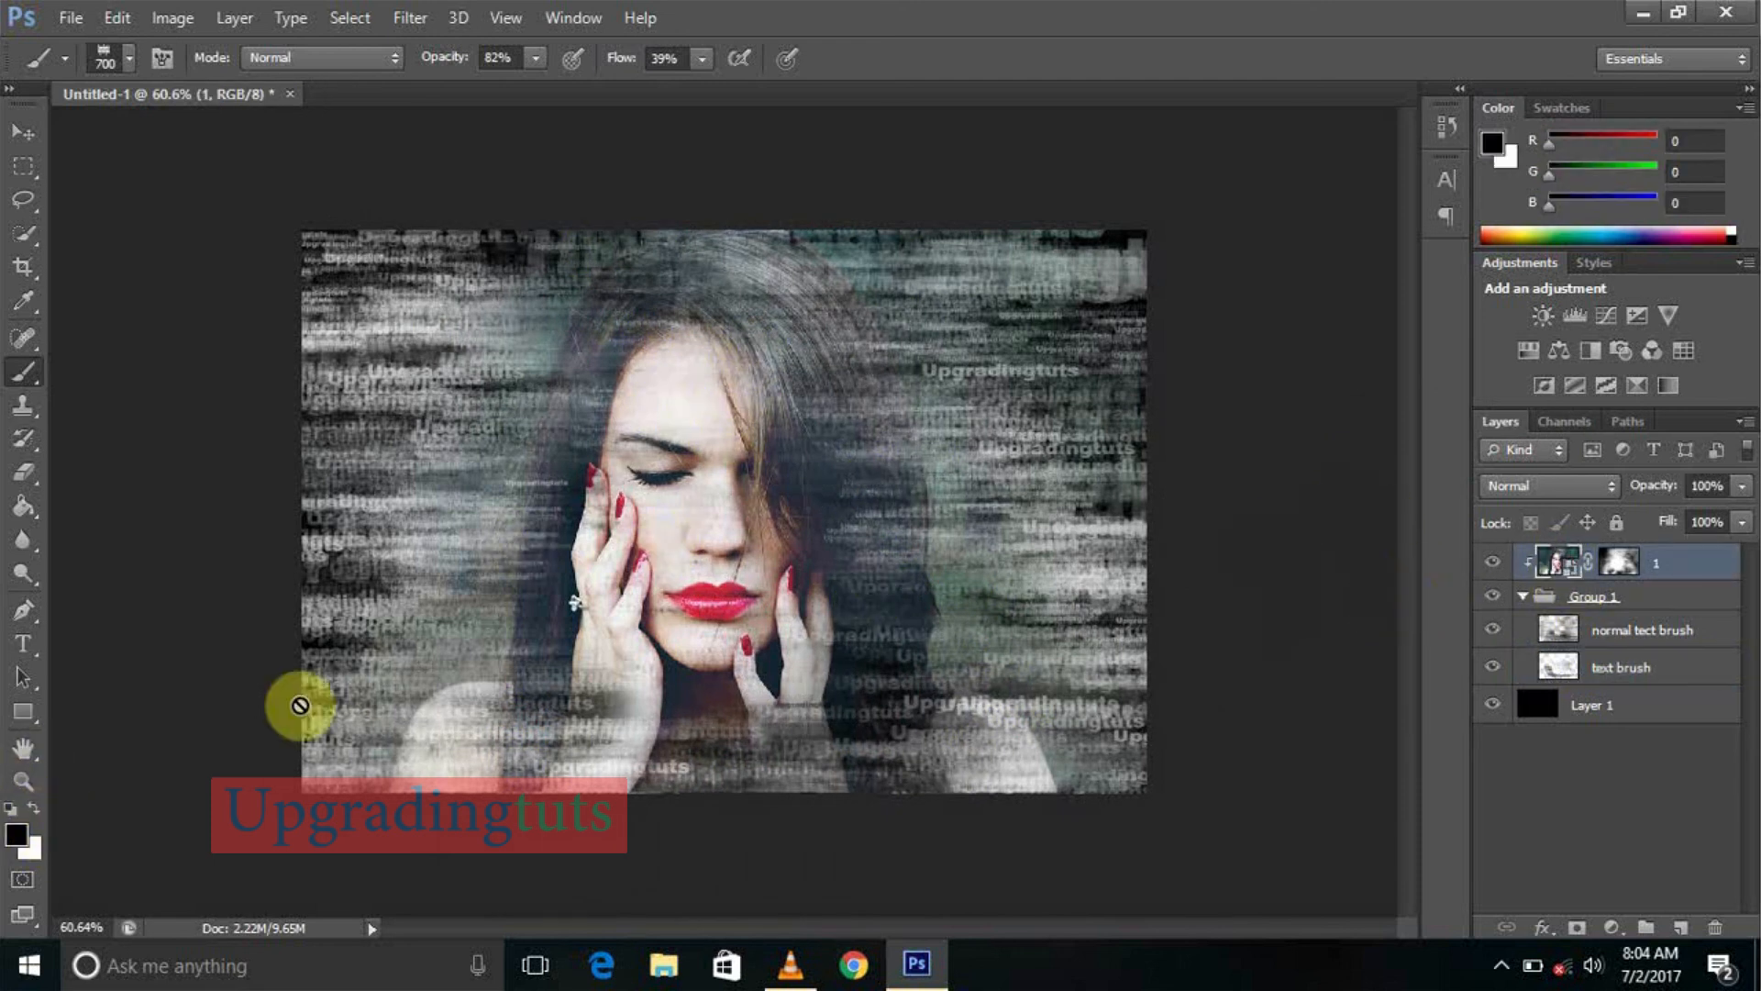
{"action": "left_click", "coordinate": [32, 809]}
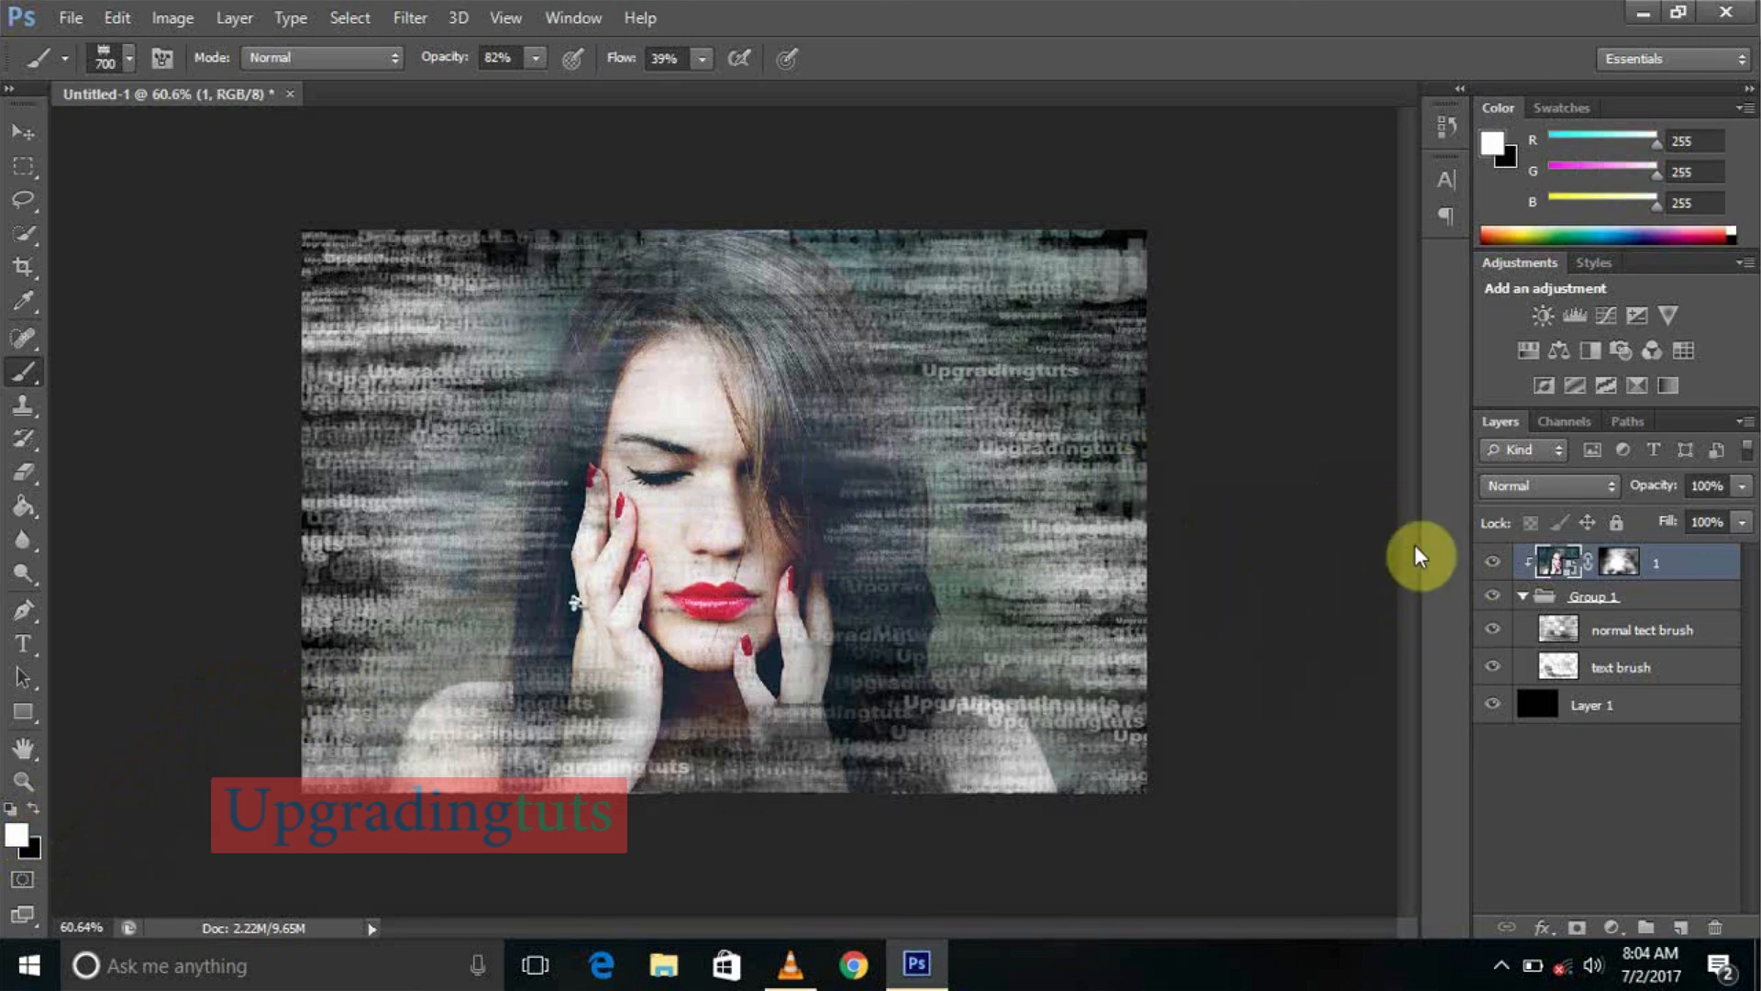
{"action": "left_click", "coordinate": [1617, 562]}
{"action": "mouse_move", "coordinate": [673, 450]}
{"action": "left_mouse_down"}
{"action": "mouse_move", "coordinate": [699, 503]}
{"action": "mouse_move", "coordinate": [645, 588]}
{"action": "mouse_move", "coordinate": [591, 514]}
{"action": "mouse_move", "coordinate": [576, 687]}
{"action": "mouse_move", "coordinate": [482, 736]}
{"action": "mouse_move", "coordinate": [566, 730]}
{"action": "left_mouse_up"}
{"action": "key", "text": "bracketleft"}
{"action": "key", "text": "bracketleft"}
{"action": "key", "text": "bracketleft"}
{"action": "key", "text": "bracketleft"}
{"action": "key", "text": "bracketleft"}
{"action": "key", "text": "bracketleft"}
{"action": "mouse_move", "coordinate": [707, 367]}
{"action": "left_mouse_down"}
{"action": "mouse_move", "coordinate": [665, 327]}
{"action": "mouse_move", "coordinate": [697, 300]}
{"action": "mouse_move", "coordinate": [717, 311]}
{"action": "mouse_move", "coordinate": [713, 366]}
{"action": "mouse_move", "coordinate": [725, 300]}
{"action": "mouse_move", "coordinate": [774, 360]}
{"action": "mouse_move", "coordinate": [788, 497]}
{"action": "mouse_move", "coordinate": [736, 294]}
{"action": "mouse_move", "coordinate": [783, 411]}
{"action": "mouse_move", "coordinate": [777, 373]}
{"action": "mouse_move", "coordinate": [762, 426]}
{"action": "mouse_move", "coordinate": [777, 362]}
{"action": "mouse_move", "coordinate": [763, 380]}
{"action": "mouse_move", "coordinate": [816, 576]}
{"action": "mouse_move", "coordinate": [831, 528]}
{"action": "mouse_move", "coordinate": [812, 815]}
{"action": "mouse_move", "coordinate": [858, 734]}
{"action": "mouse_move", "coordinate": [918, 804]}
{"action": "mouse_move", "coordinate": [888, 762]}
{"action": "mouse_move", "coordinate": [907, 761]}
{"action": "mouse_move", "coordinate": [743, 663]}
{"action": "mouse_move", "coordinate": [682, 797]}
{"action": "mouse_move", "coordinate": [710, 814]}
{"action": "mouse_move", "coordinate": [614, 797]}
{"action": "mouse_move", "coordinate": [763, 752]}
{"action": "left_mouse_up"}
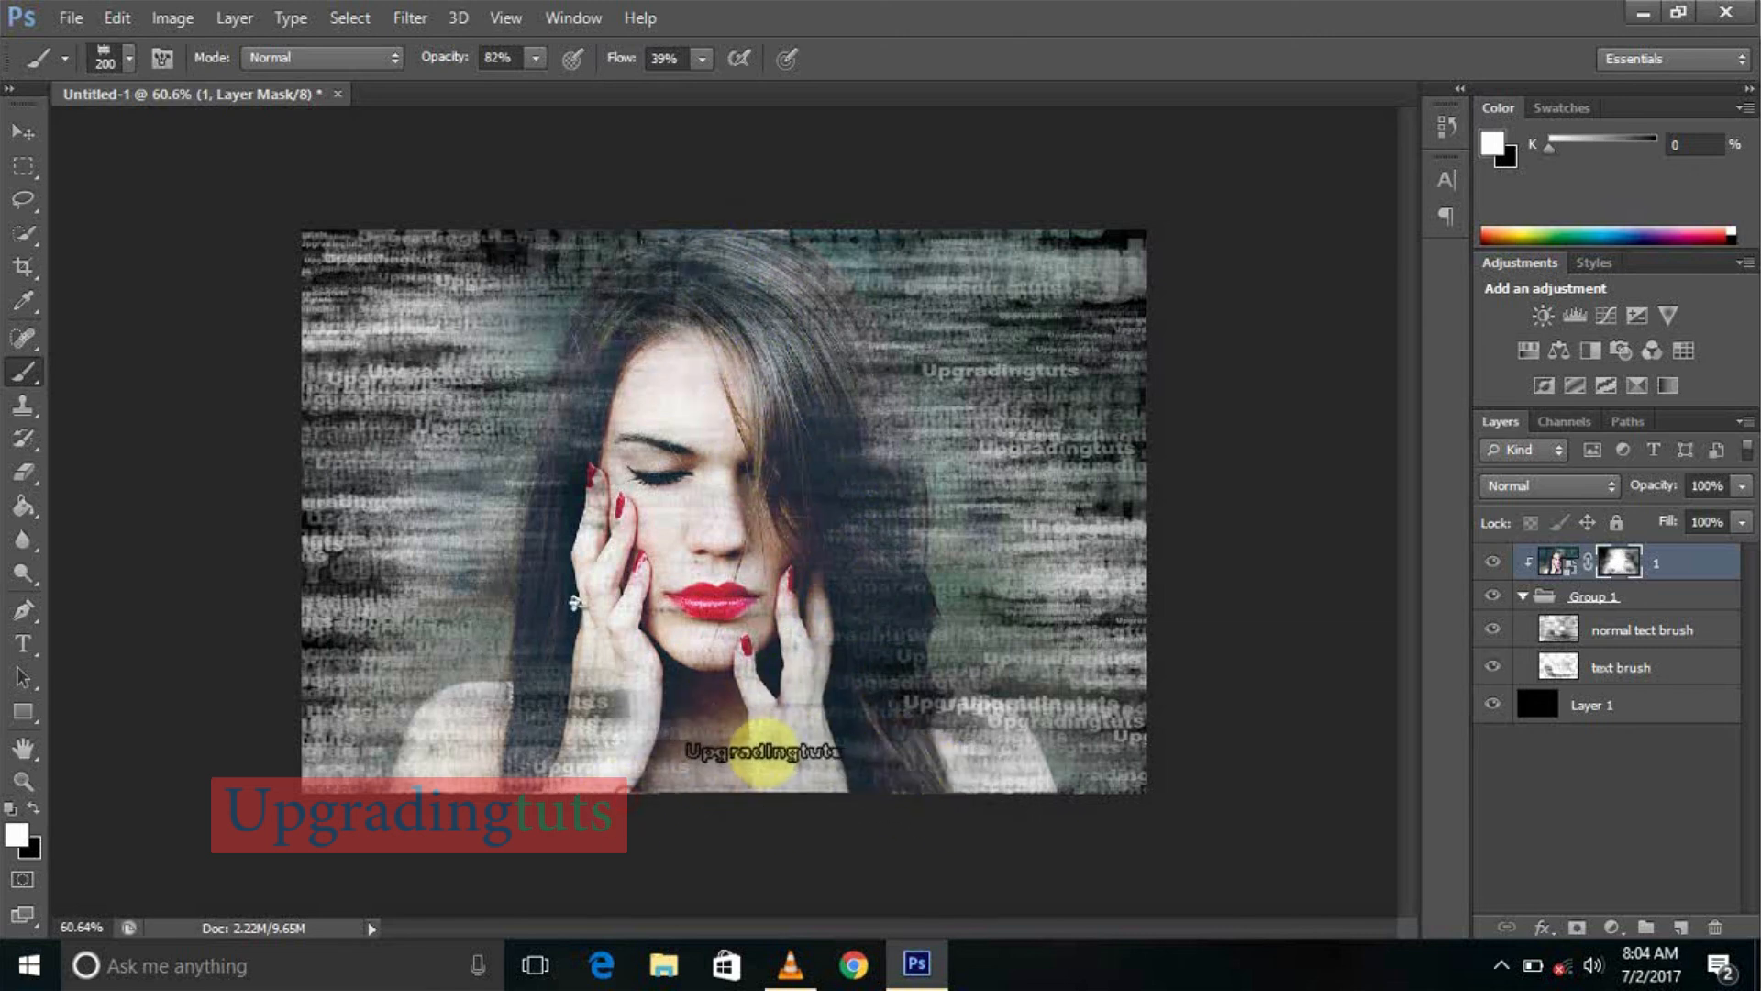
{"action": "mouse_move", "coordinate": [637, 732]}
{"action": "left_mouse_down"}
{"action": "mouse_move", "coordinate": [649, 810]}
{"action": "mouse_move", "coordinate": [668, 741]}
{"action": "mouse_move", "coordinate": [602, 654]}
{"action": "mouse_move", "coordinate": [131, 414]}
{"action": "left_mouse_up"}
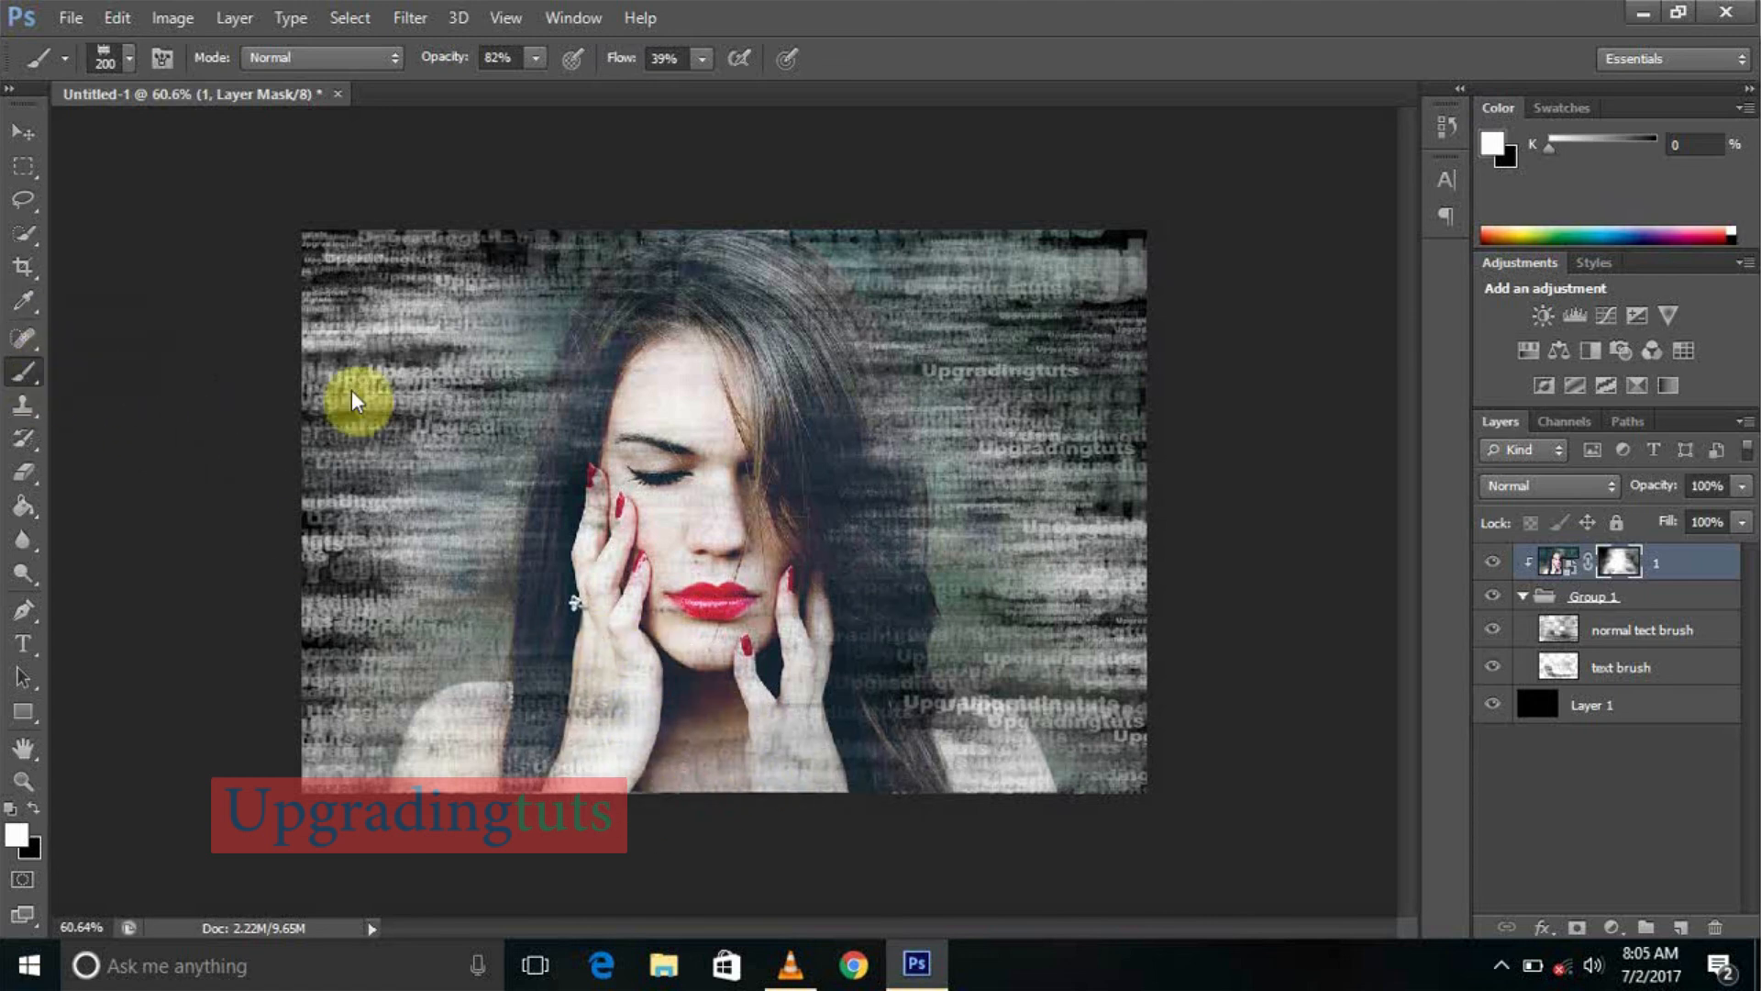
Enlarge the text brush to 600 px and paint large black text over the background on the normal tect brush layer
{"action": "left_click", "coordinate": [1589, 633]}
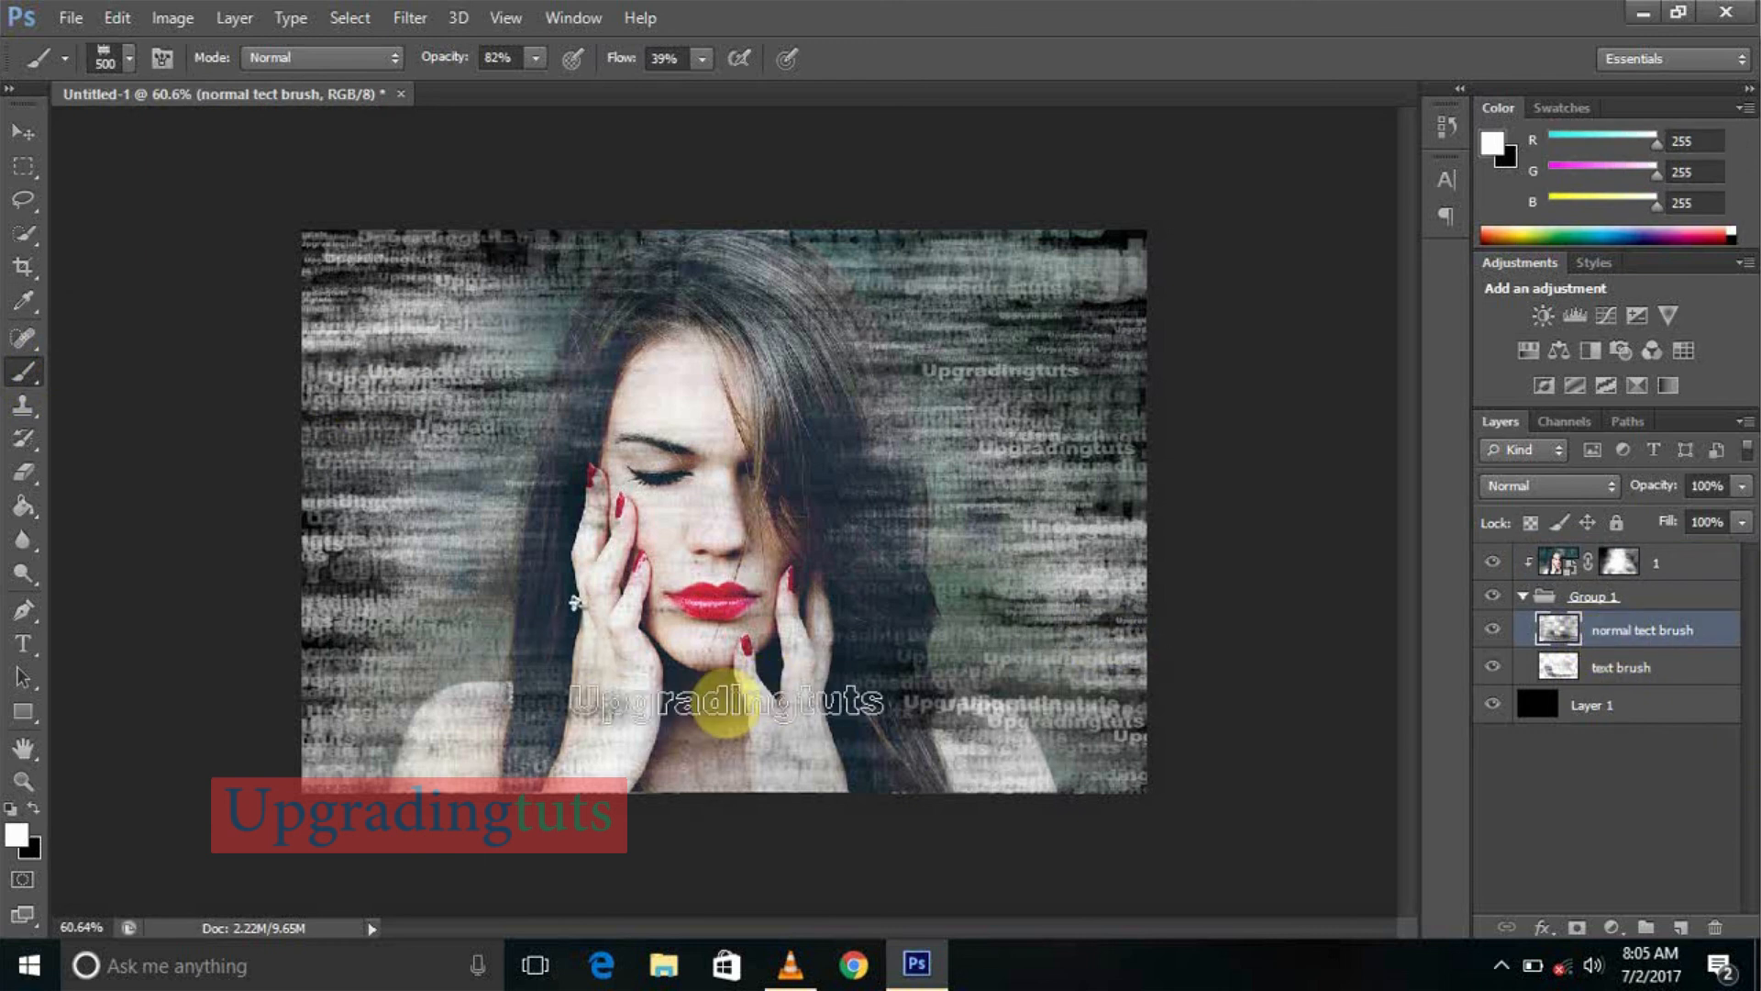
{"action": "key", "text": "bracketright"}
{"action": "left_click", "coordinate": [742, 664]}
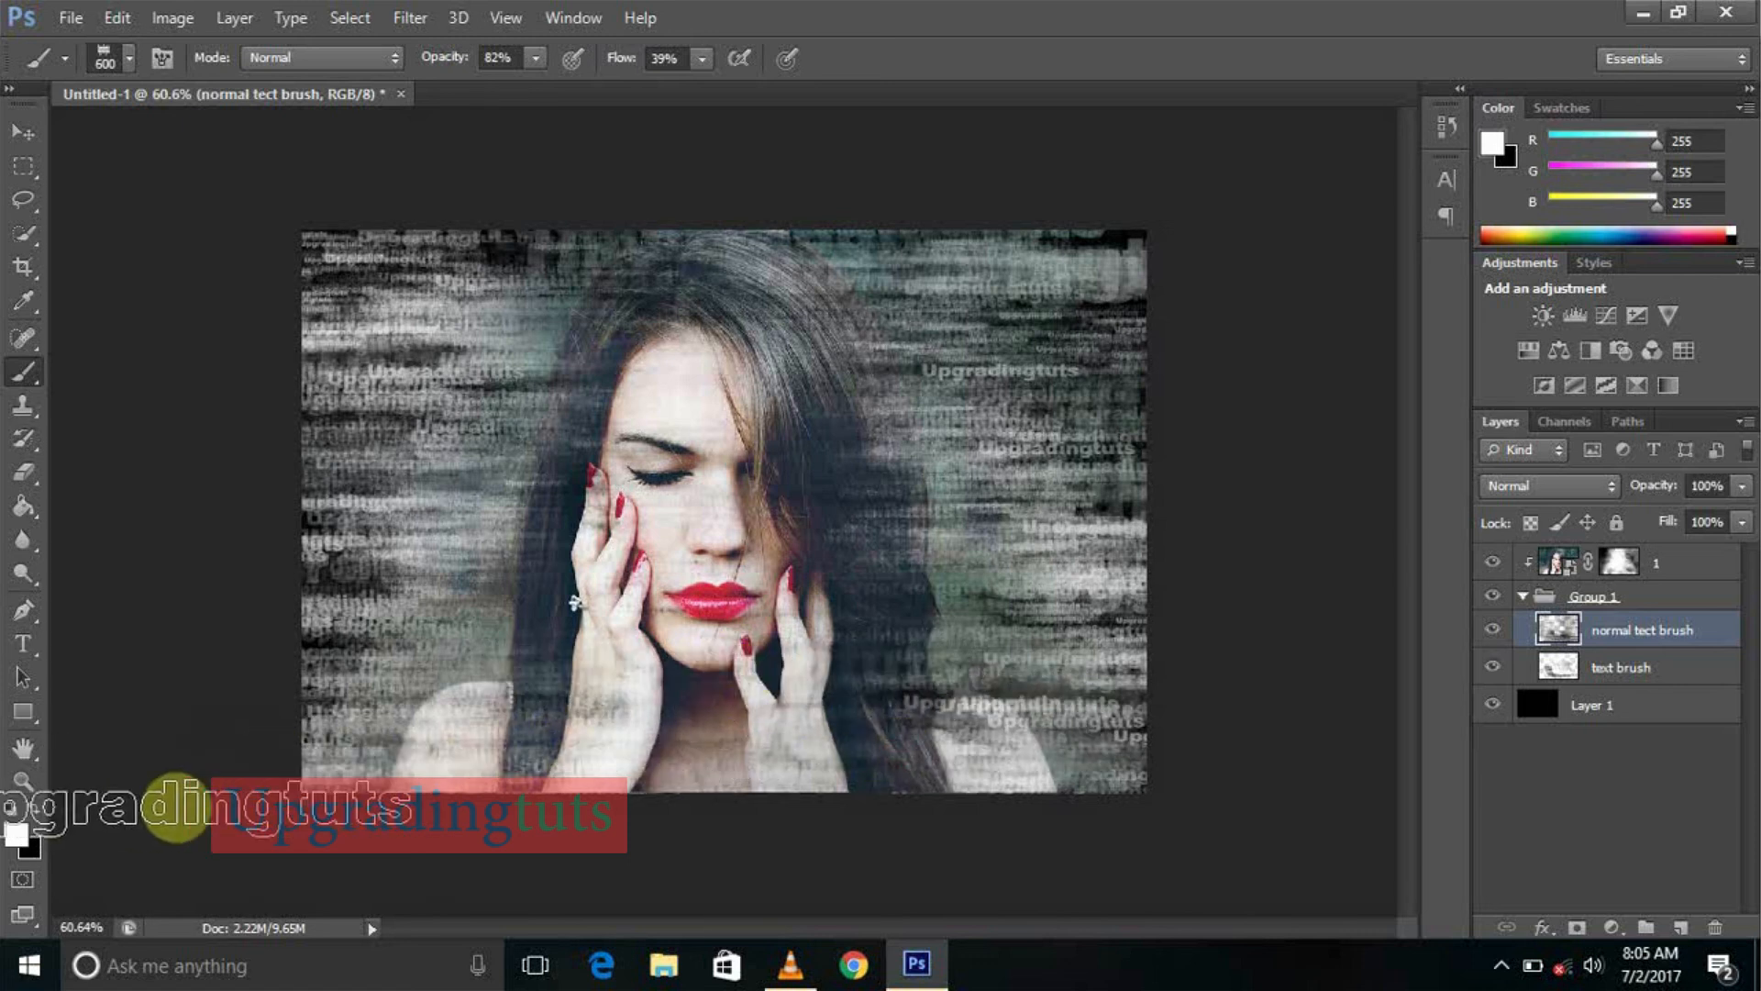
{"action": "mouse_move", "coordinate": [825, 702]}
{"action": "left_mouse_down"}
{"action": "mouse_move", "coordinate": [792, 732]}
{"action": "mouse_move", "coordinate": [649, 738]}
{"action": "mouse_move", "coordinate": [578, 666]}
{"action": "mouse_move", "coordinate": [481, 615]}
{"action": "mouse_move", "coordinate": [477, 589]}
{"action": "mouse_move", "coordinate": [417, 588]}
{"action": "mouse_move", "coordinate": [458, 738]}
{"action": "left_mouse_up"}
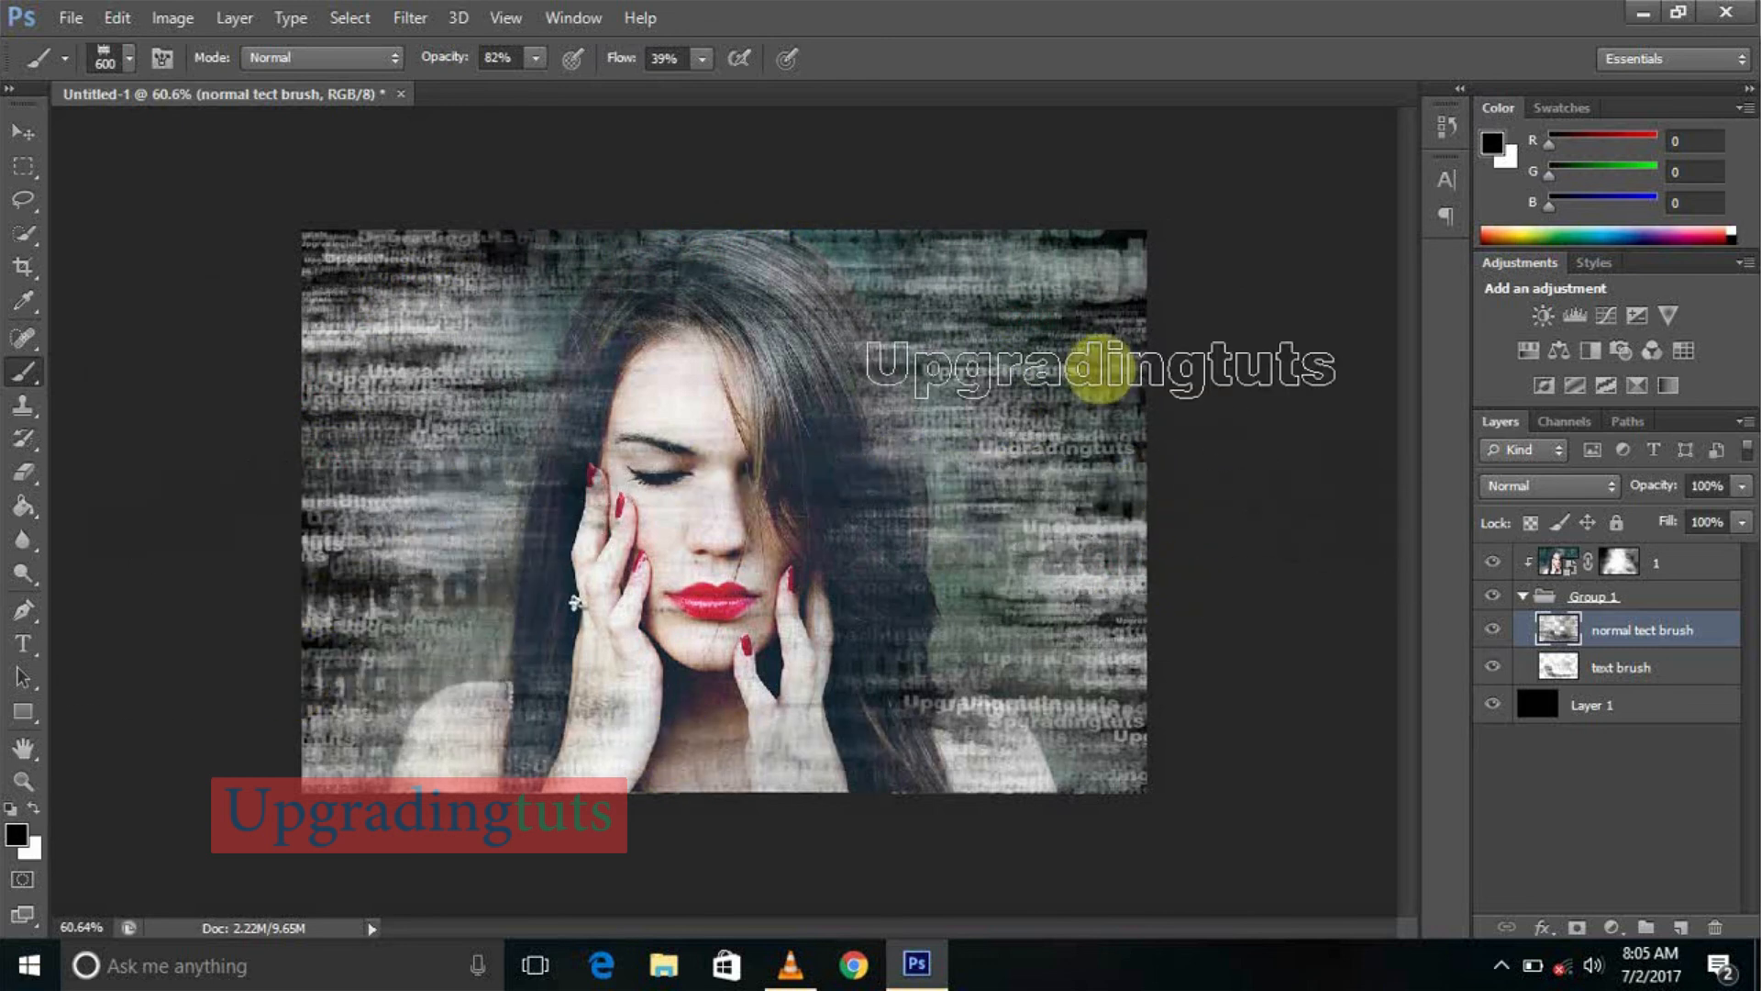
Add a black-to-white Gradient Map adjustment layer above the portrait layer
{"action": "scroll", "coordinate": [720, 561], "scroll_direction": "up", "scroll_amount": 1}
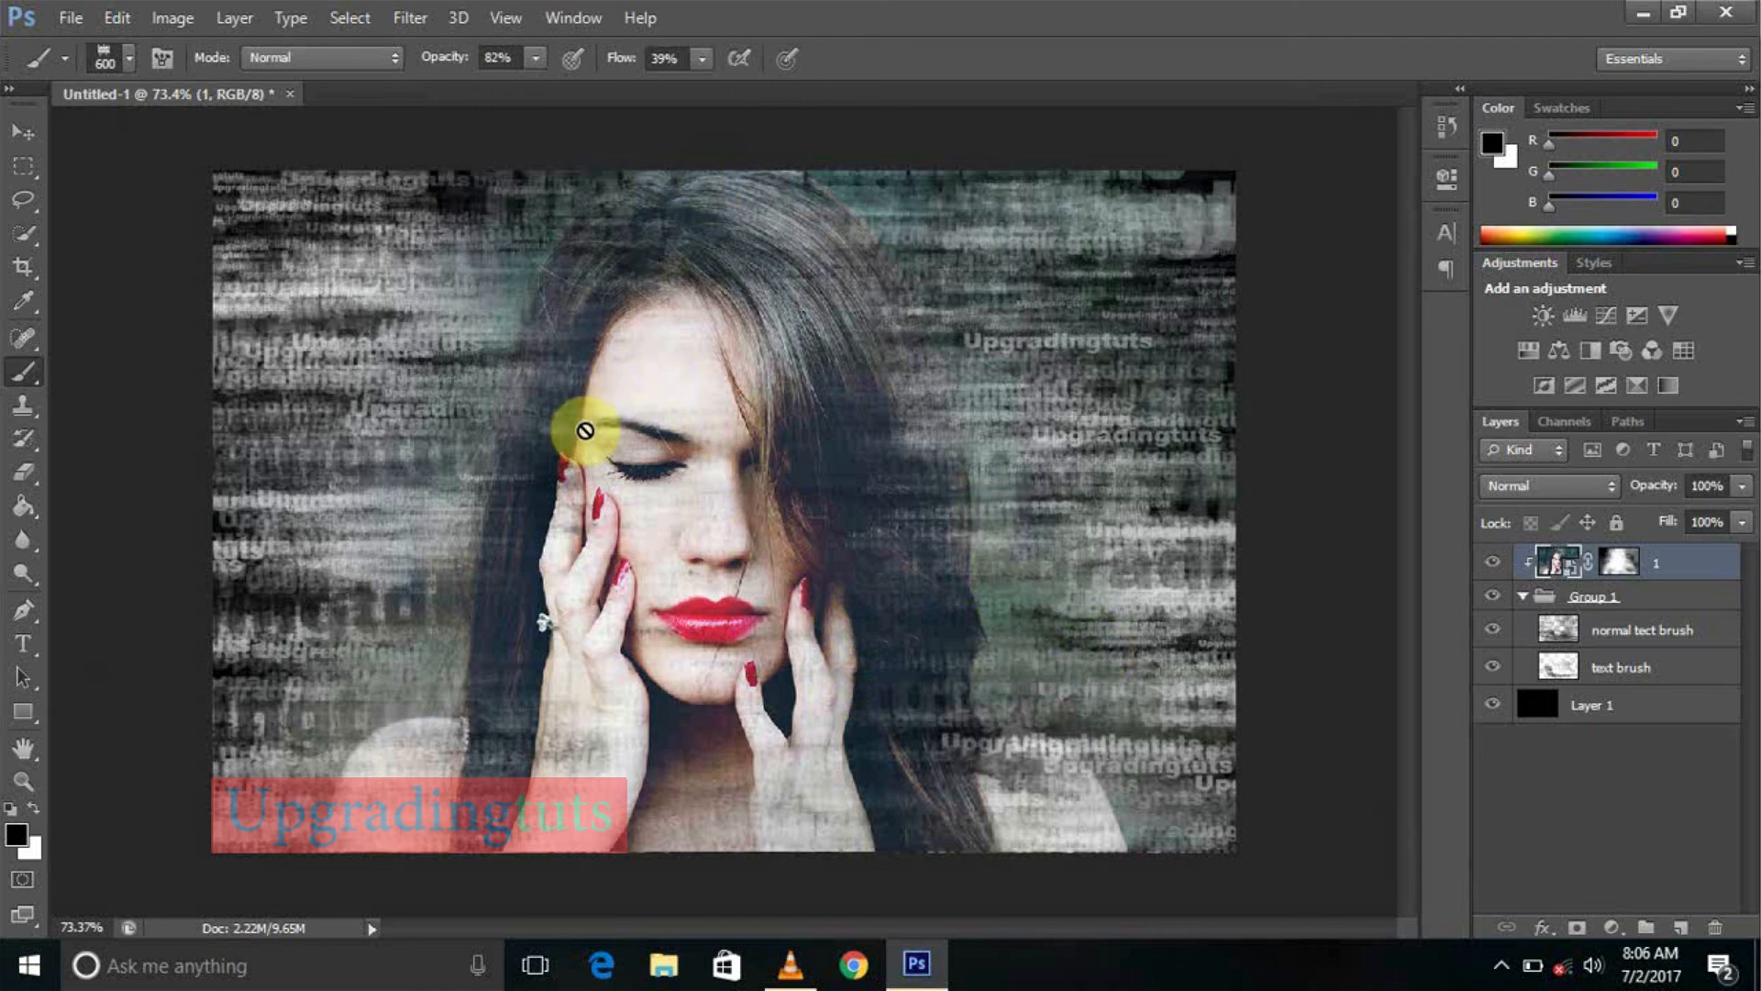
{"action": "left_click", "coordinate": [1611, 927]}
{"action": "left_click", "coordinate": [1615, 878]}
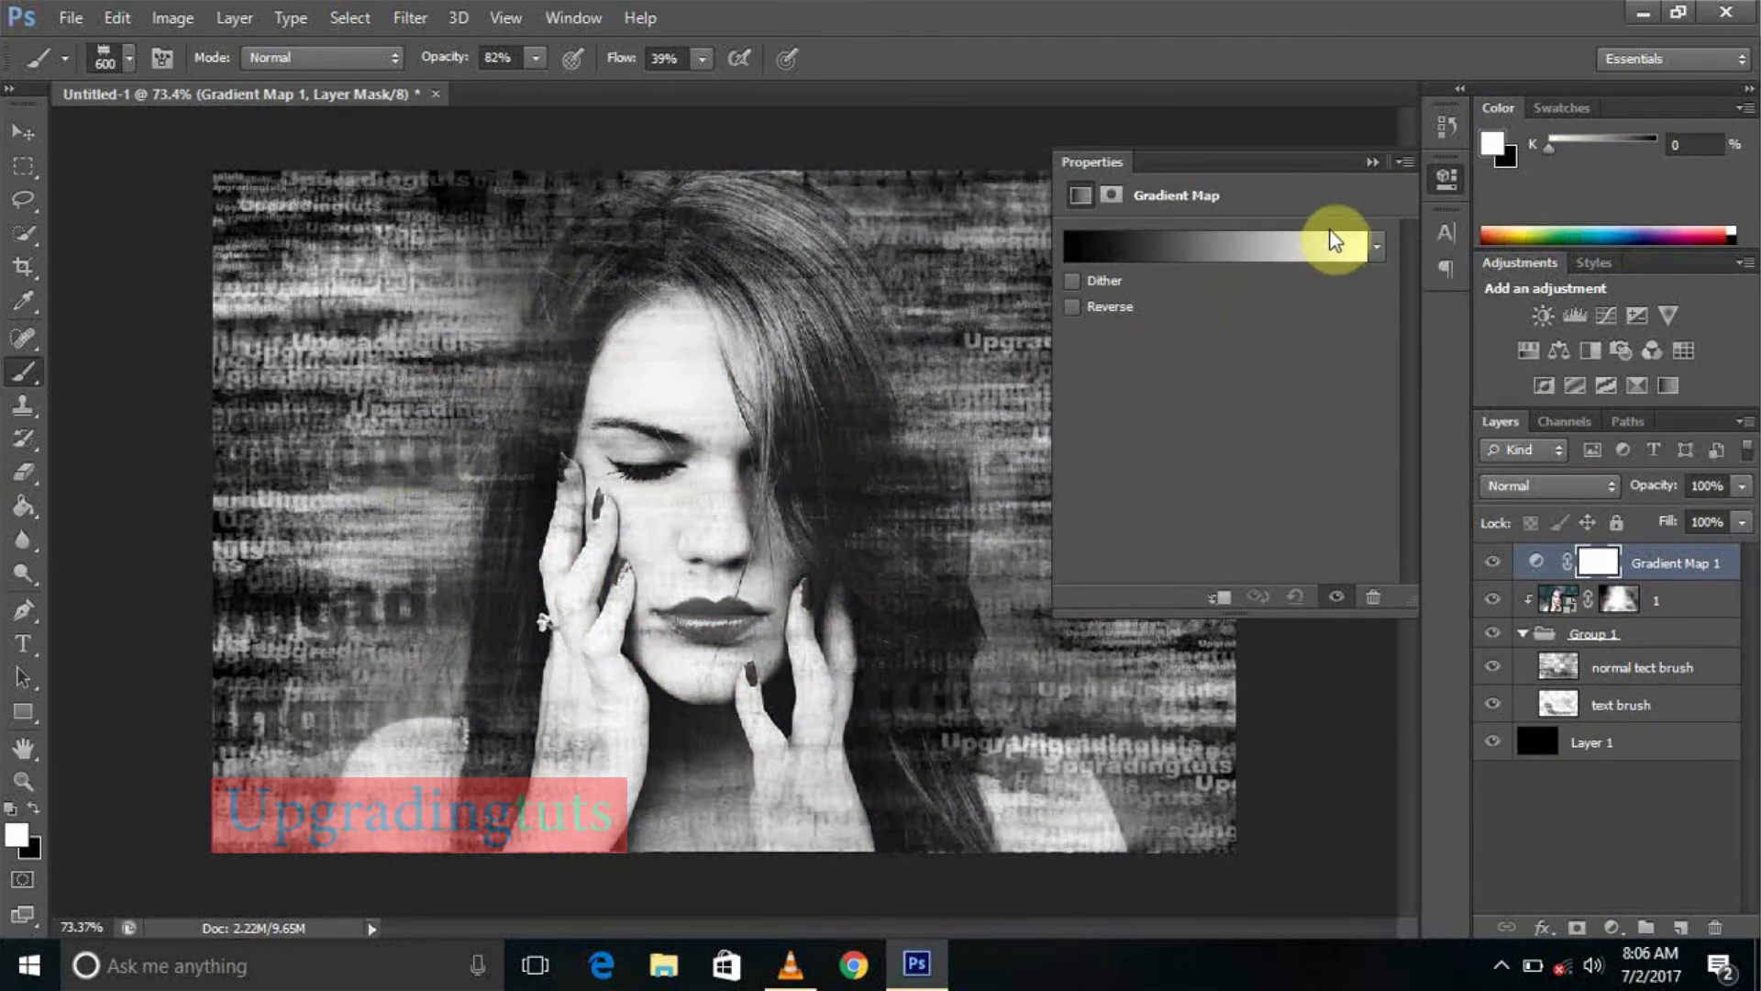
Try several blend modes on the Gradient Map layer and set it to Luminosity
{"action": "left_click", "coordinate": [1546, 487]}
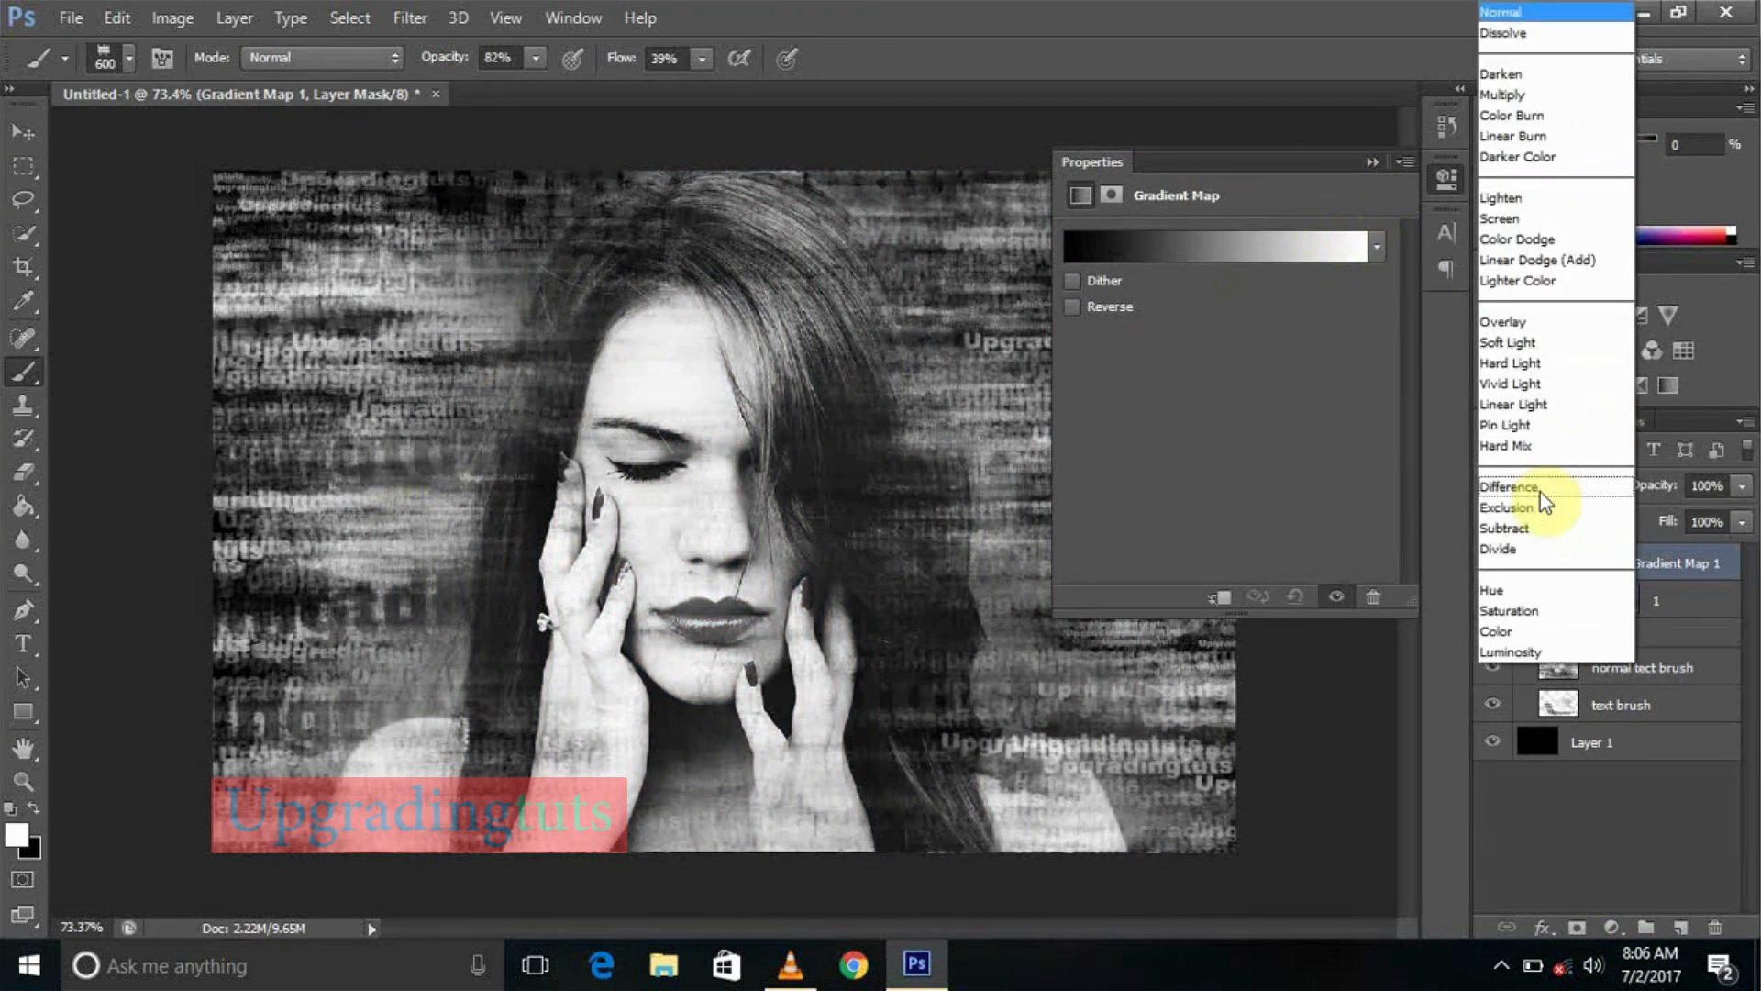
{"action": "left_click", "coordinate": [1527, 448]}
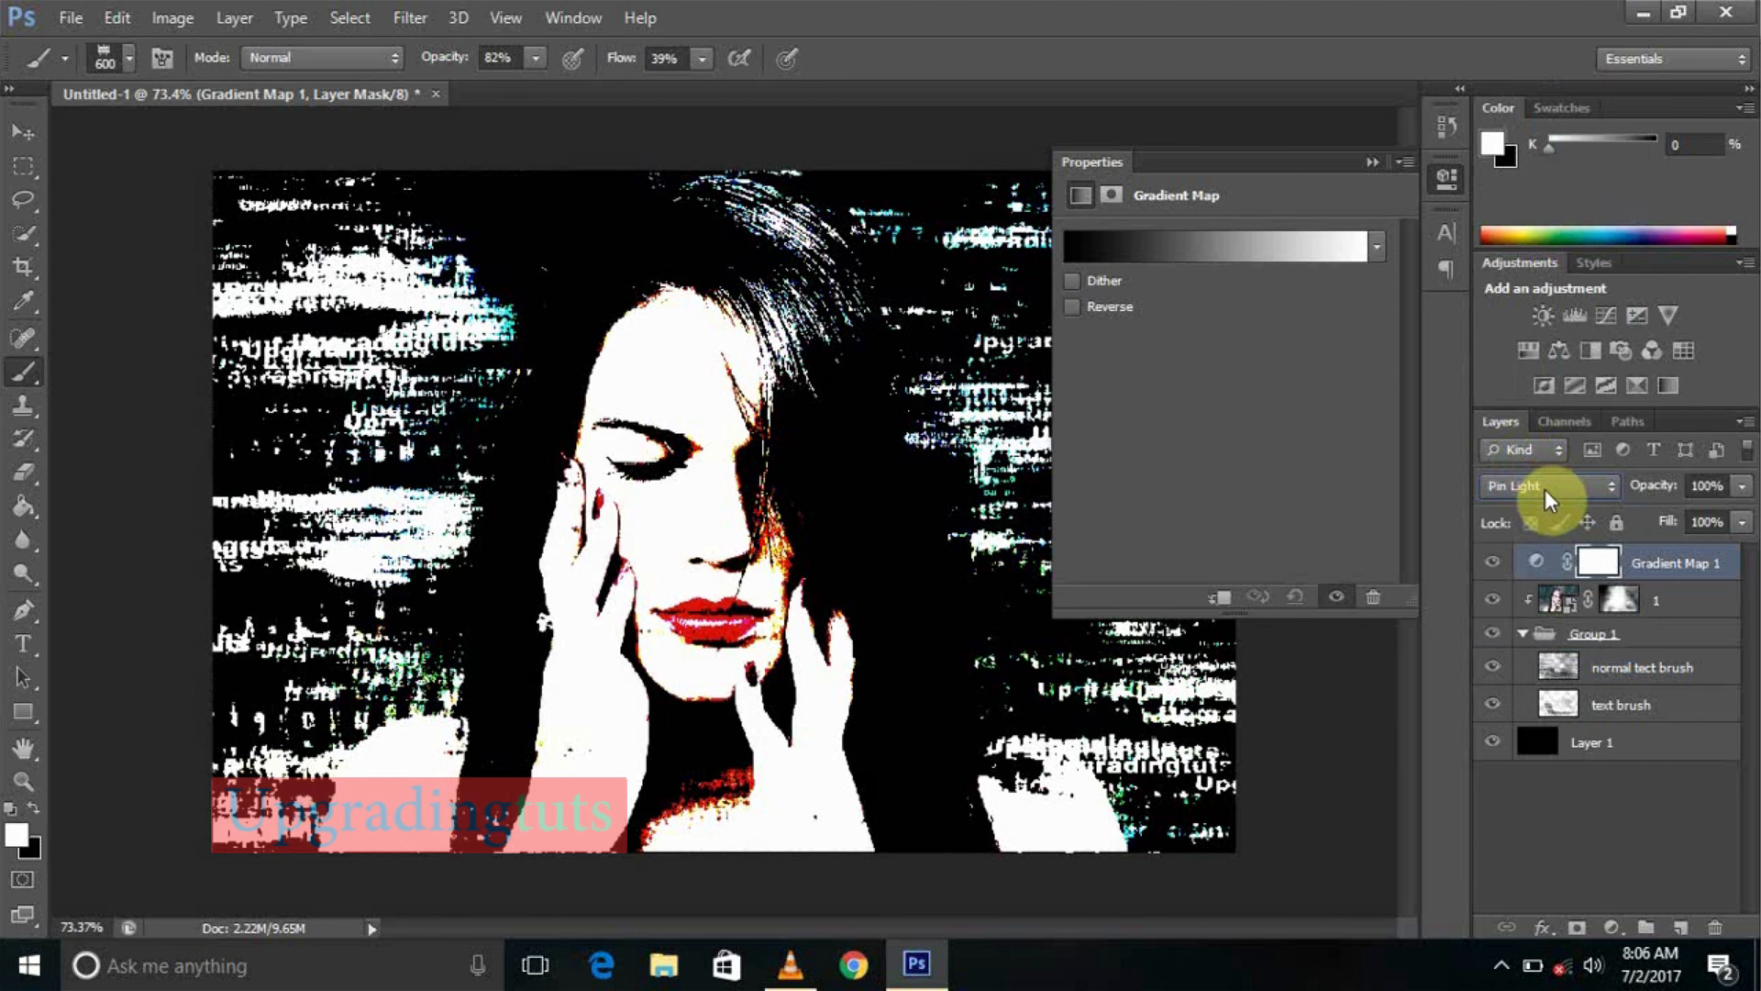
{"action": "scroll", "coordinate": [1545, 488], "scroll_direction": "up", "scroll_amount": 2}
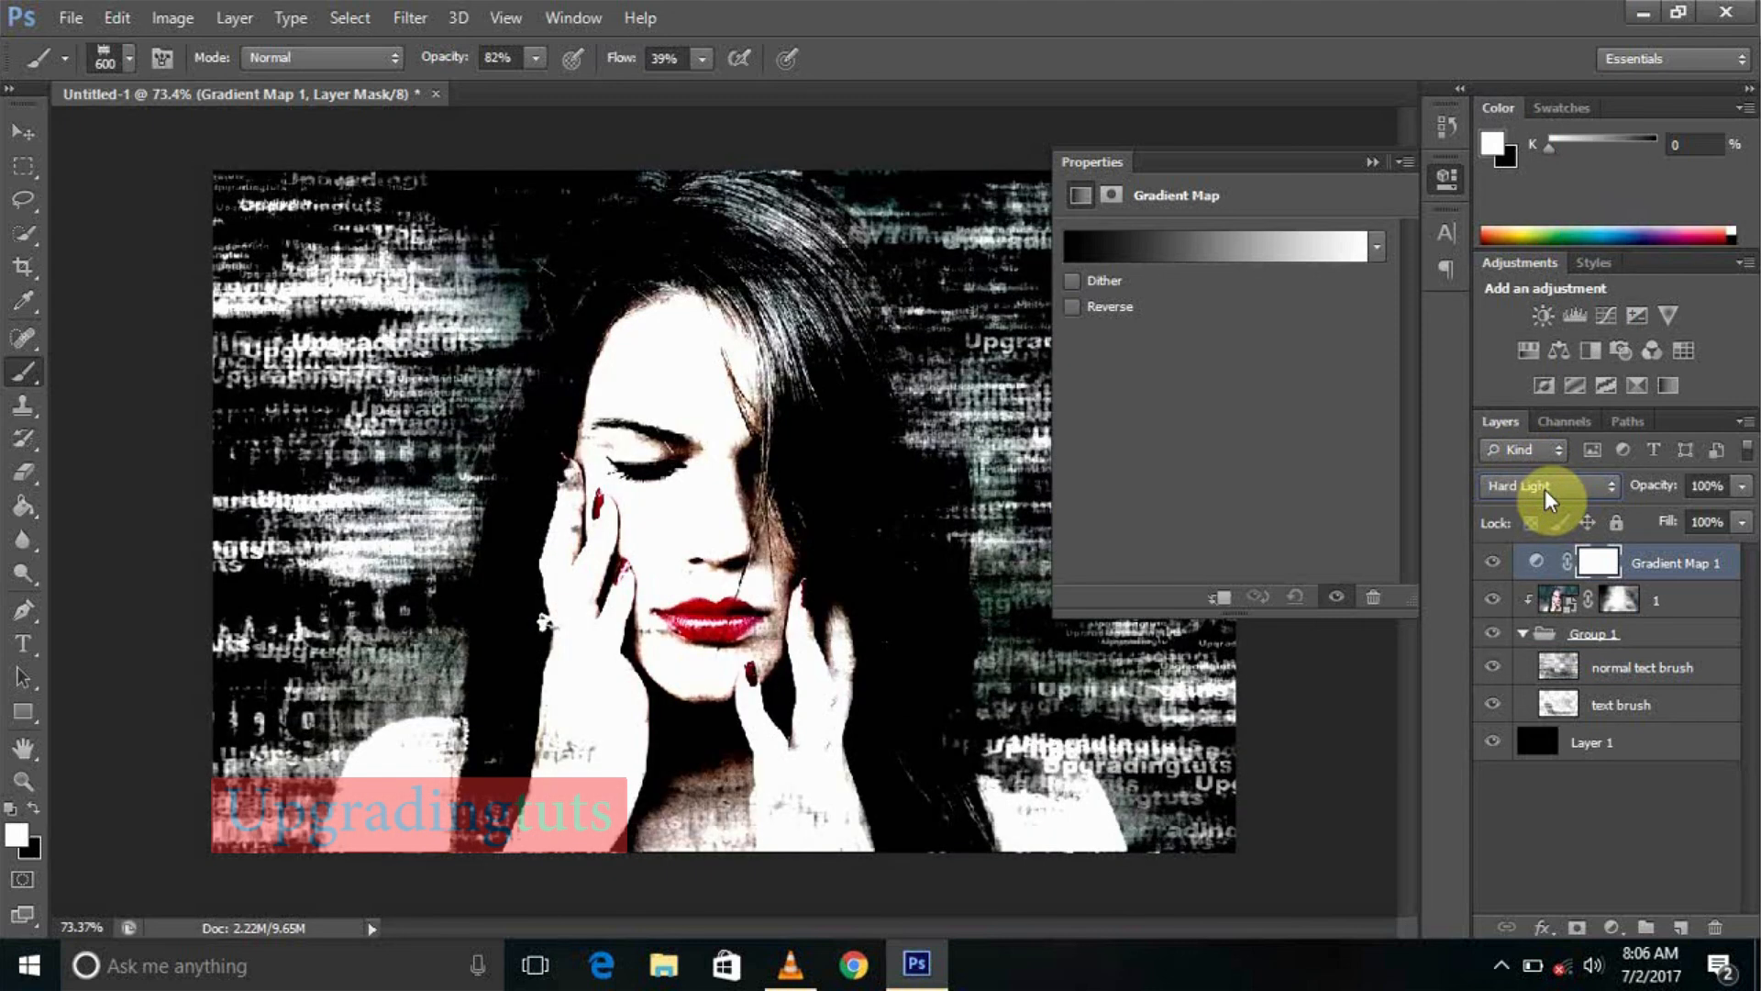
{"action": "scroll", "coordinate": [1544, 488], "scroll_direction": "down", "scroll_amount": 12}
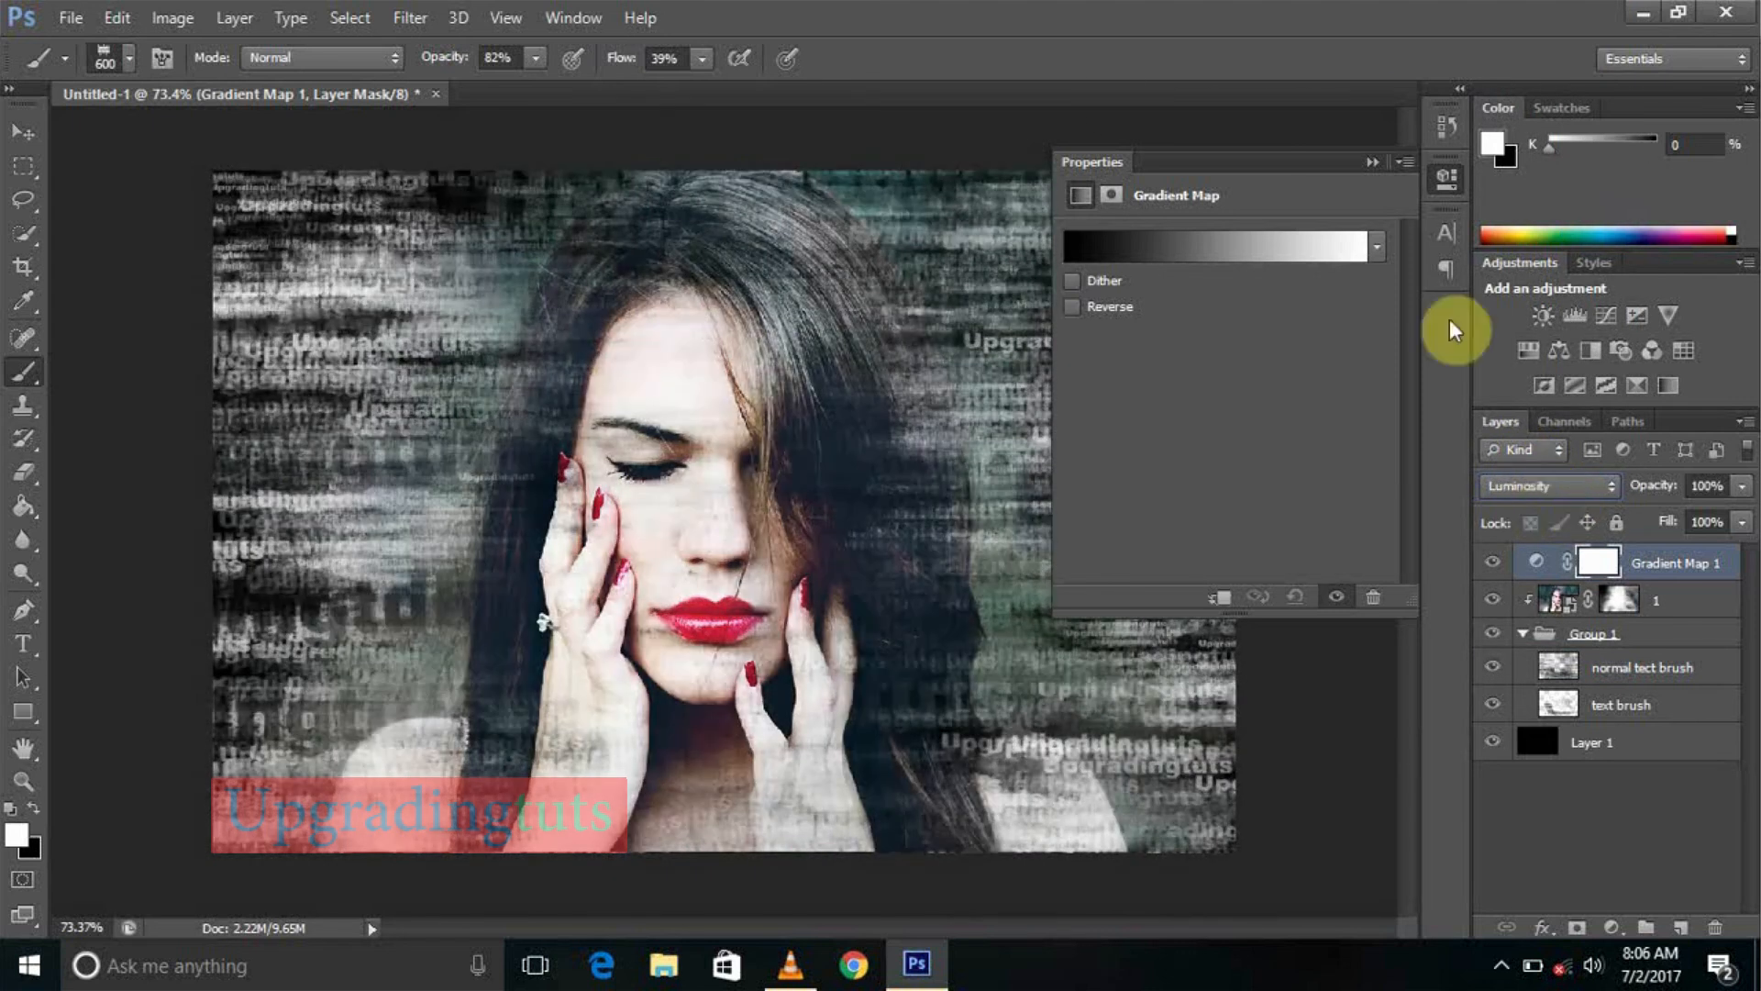